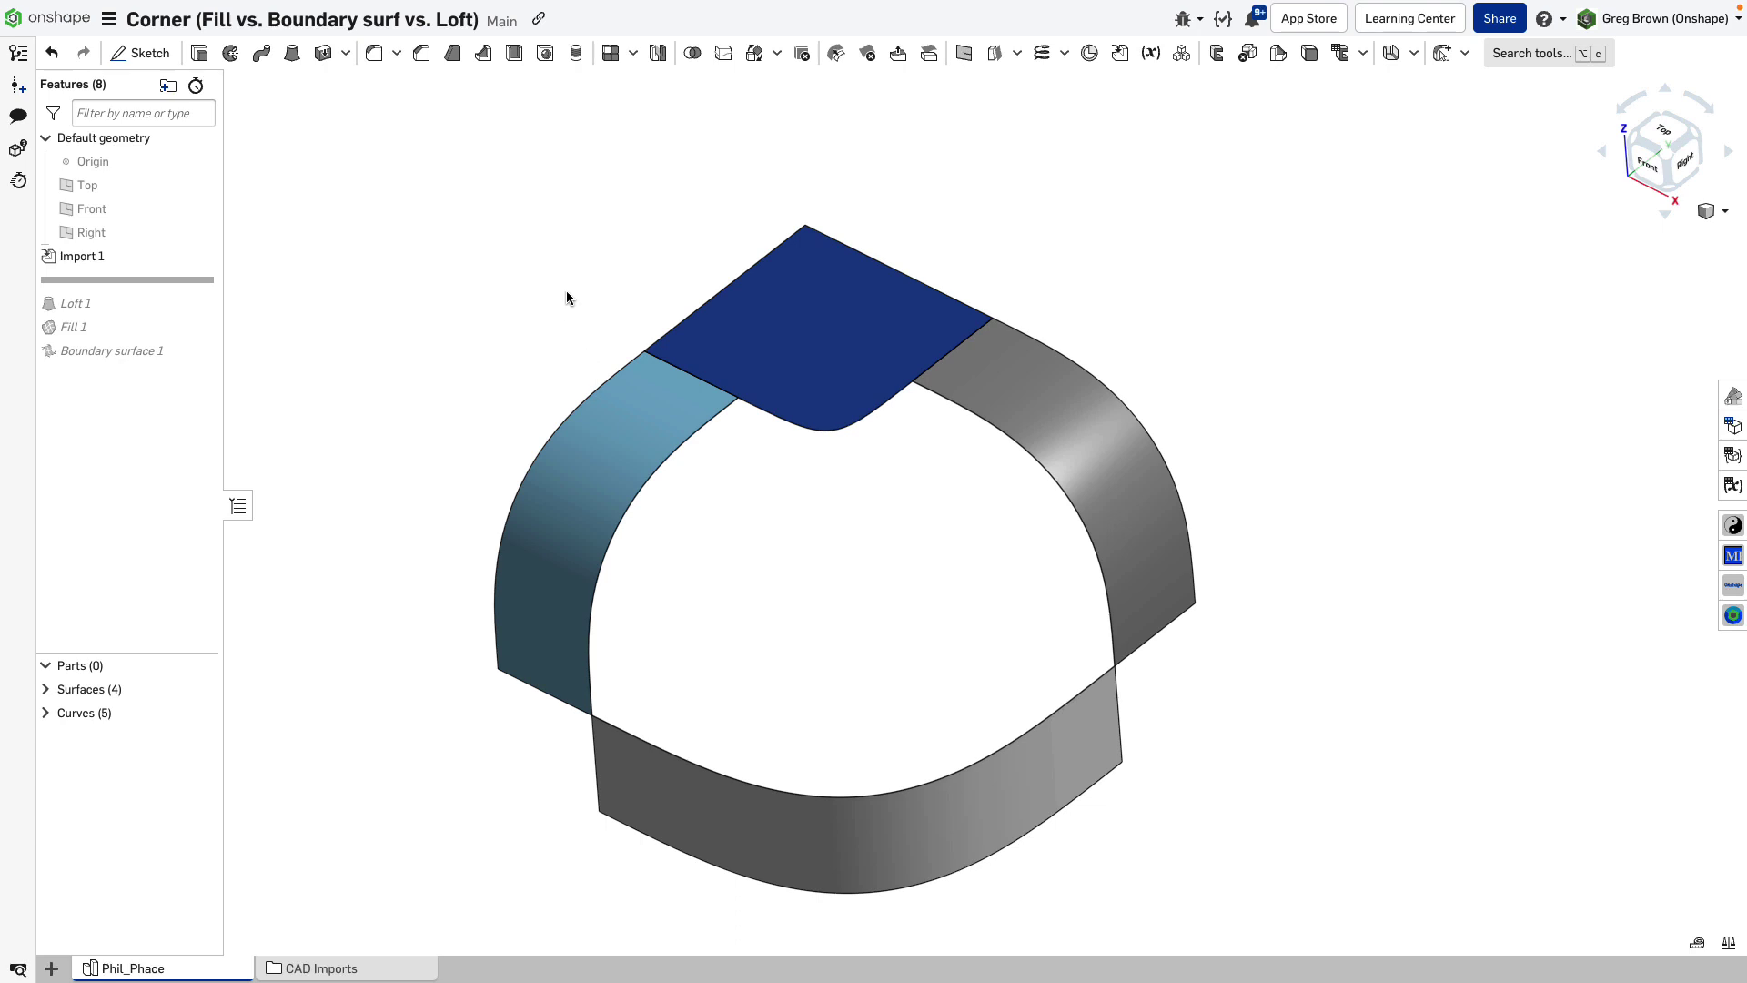
{"action": "right_click_drag", "start_coordinate": [519, 202], "coordinate": [644, 395]}
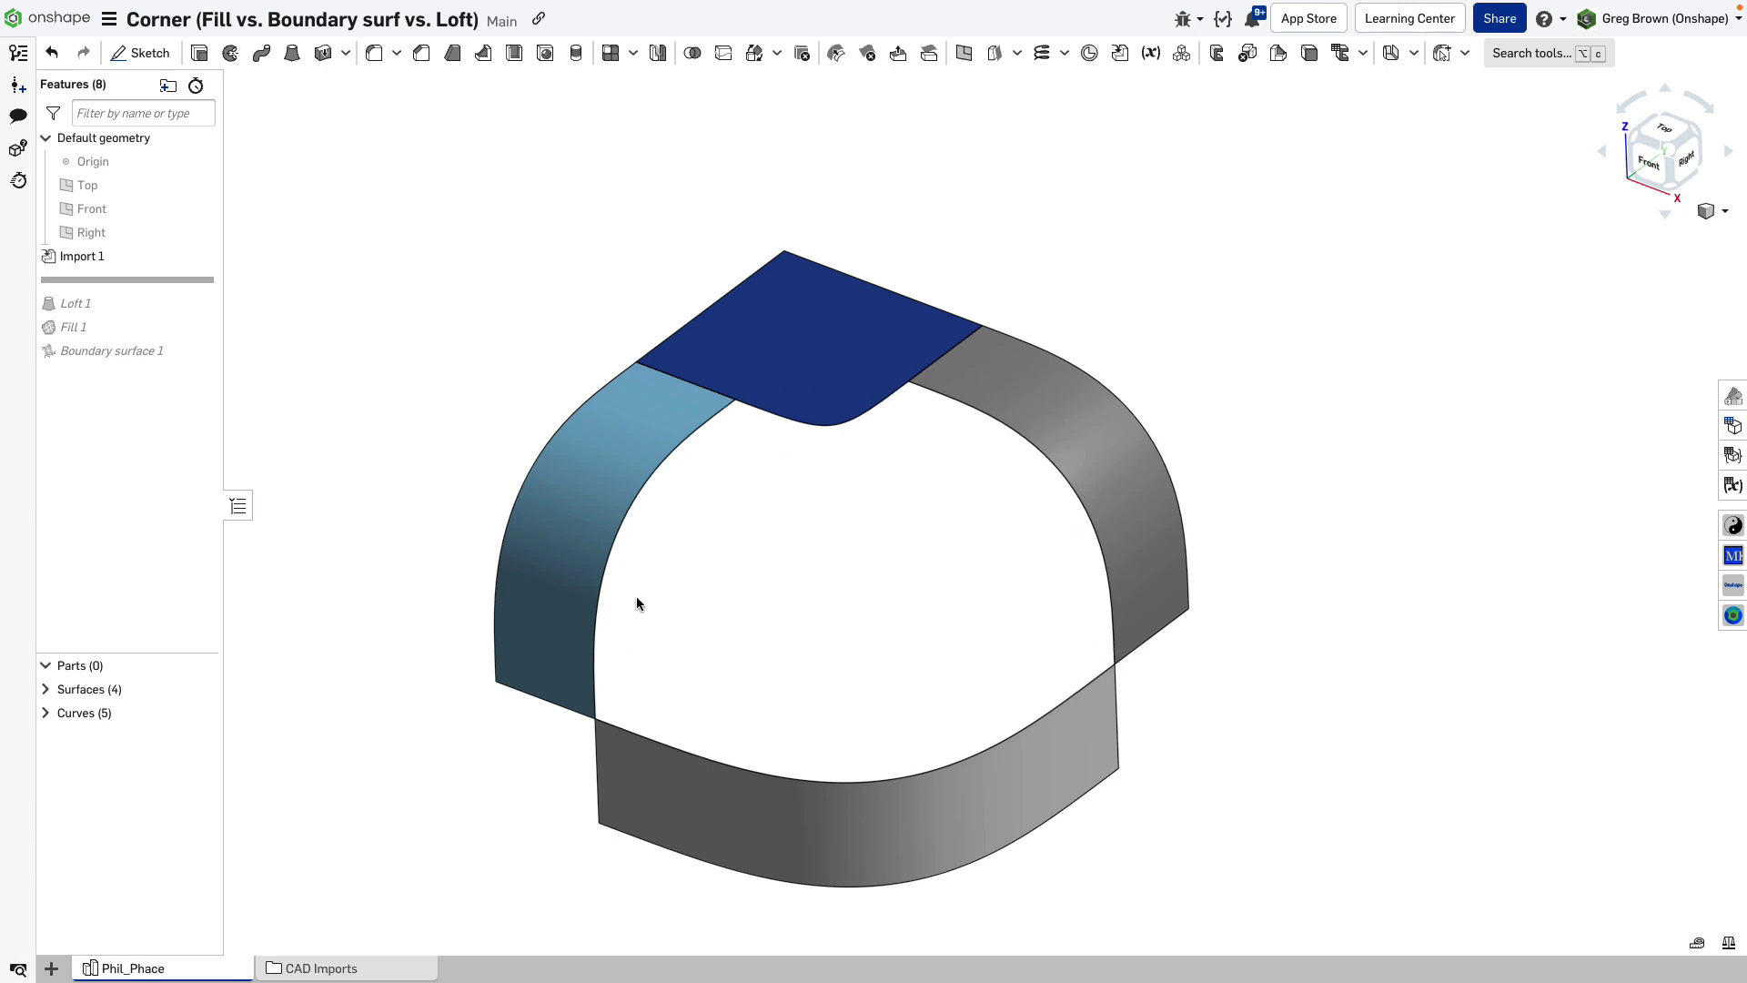
{"action": "right_click_drag", "start_coordinate": [701, 753], "coordinate": [194, 353]}
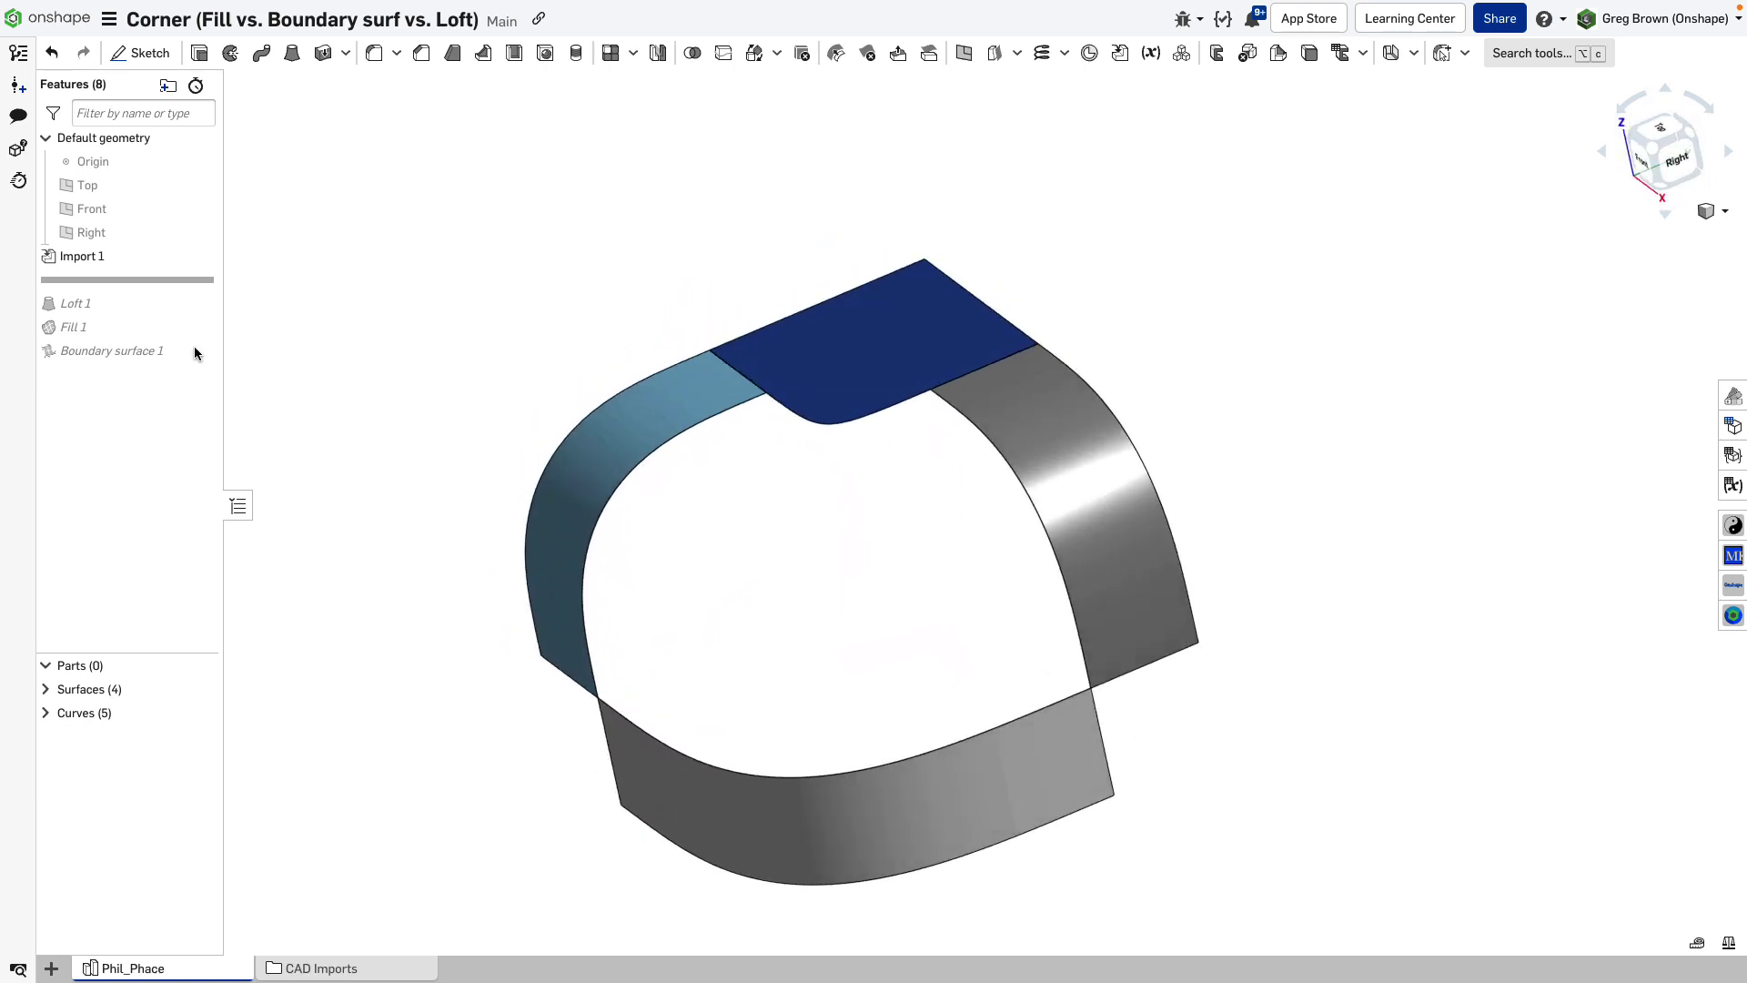
{"action": "left_click", "coordinate": [111, 259]}
{"action": "right_click_drag", "start_coordinate": [533, 288], "coordinate": [585, 292]}
{"action": "left_click", "coordinate": [527, 244]}
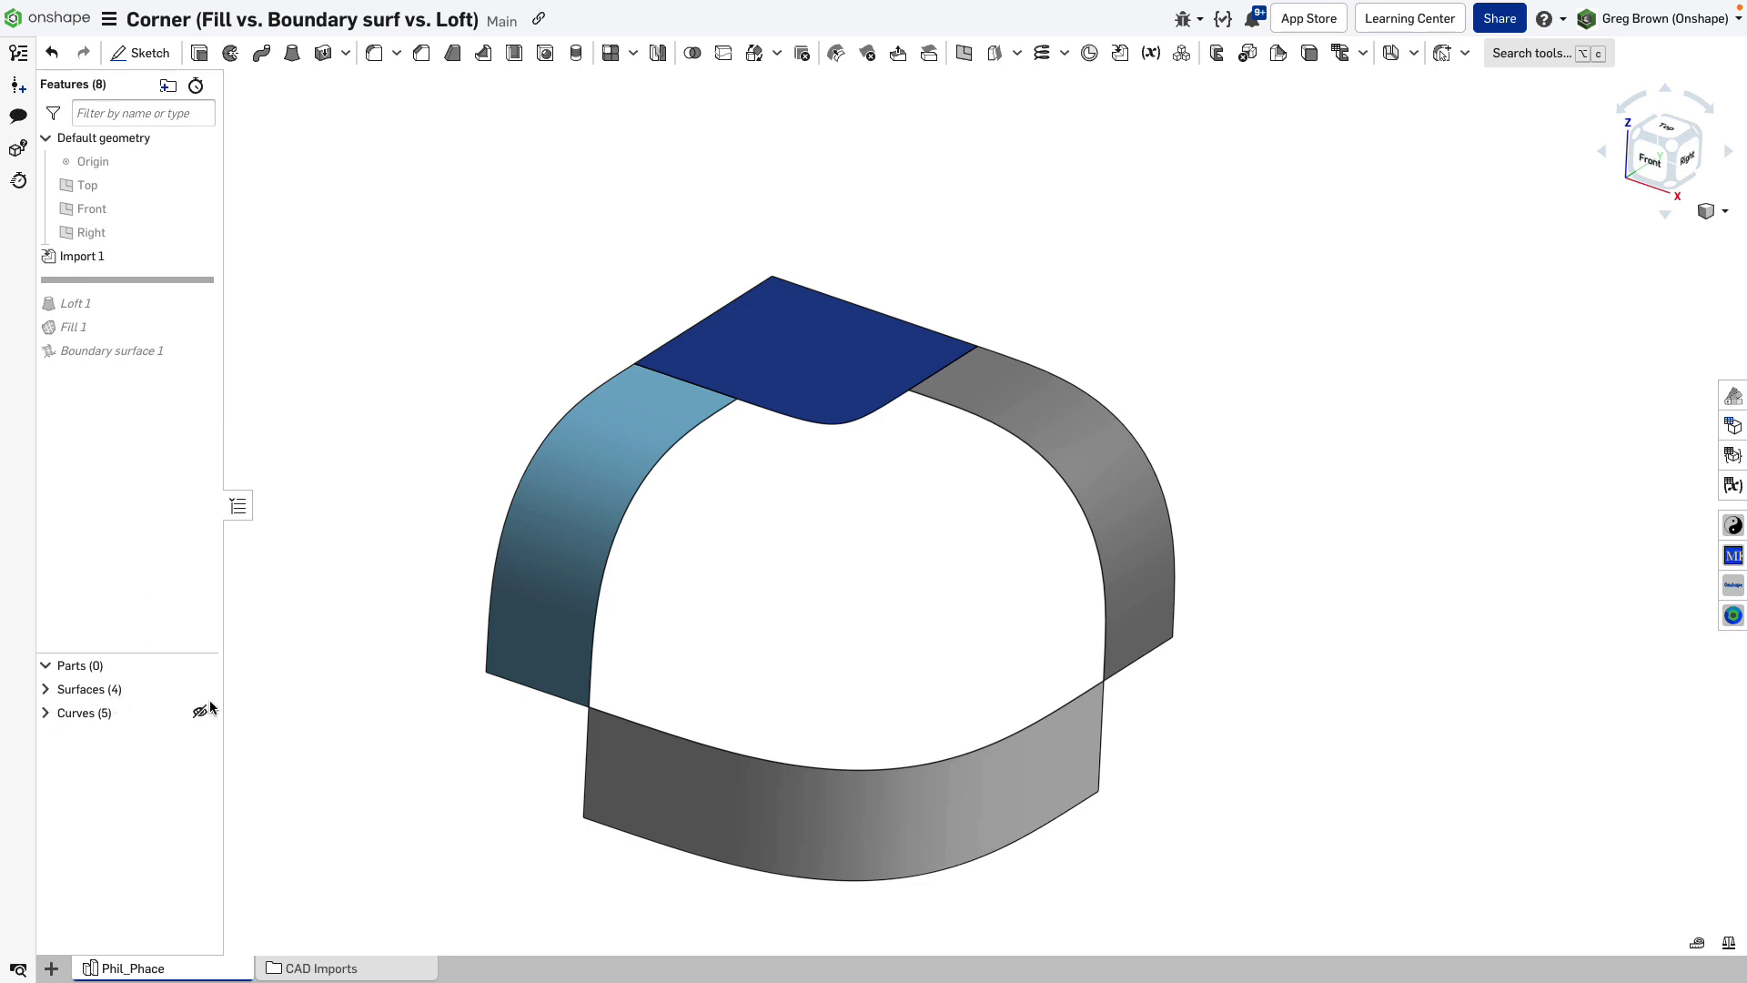
Show all the imported curves and expand the list of individual curves
{"action": "left_click", "coordinate": [199, 713]}
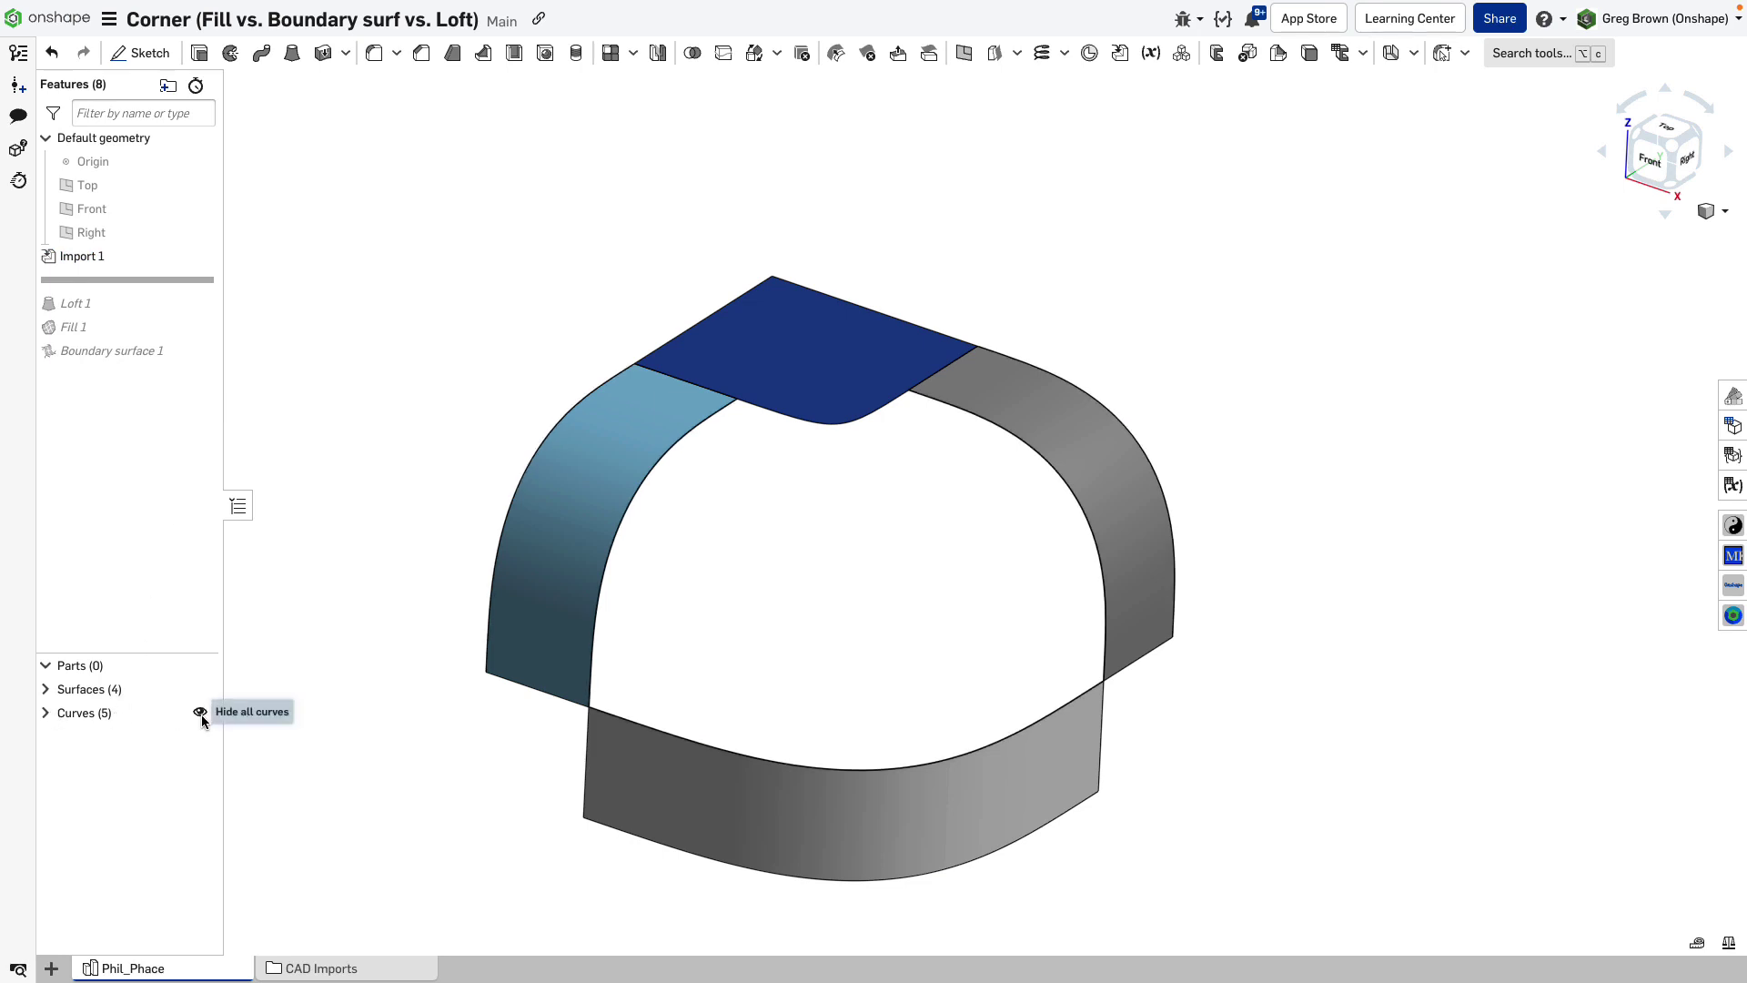
{"action": "left_click", "coordinate": [48, 714]}
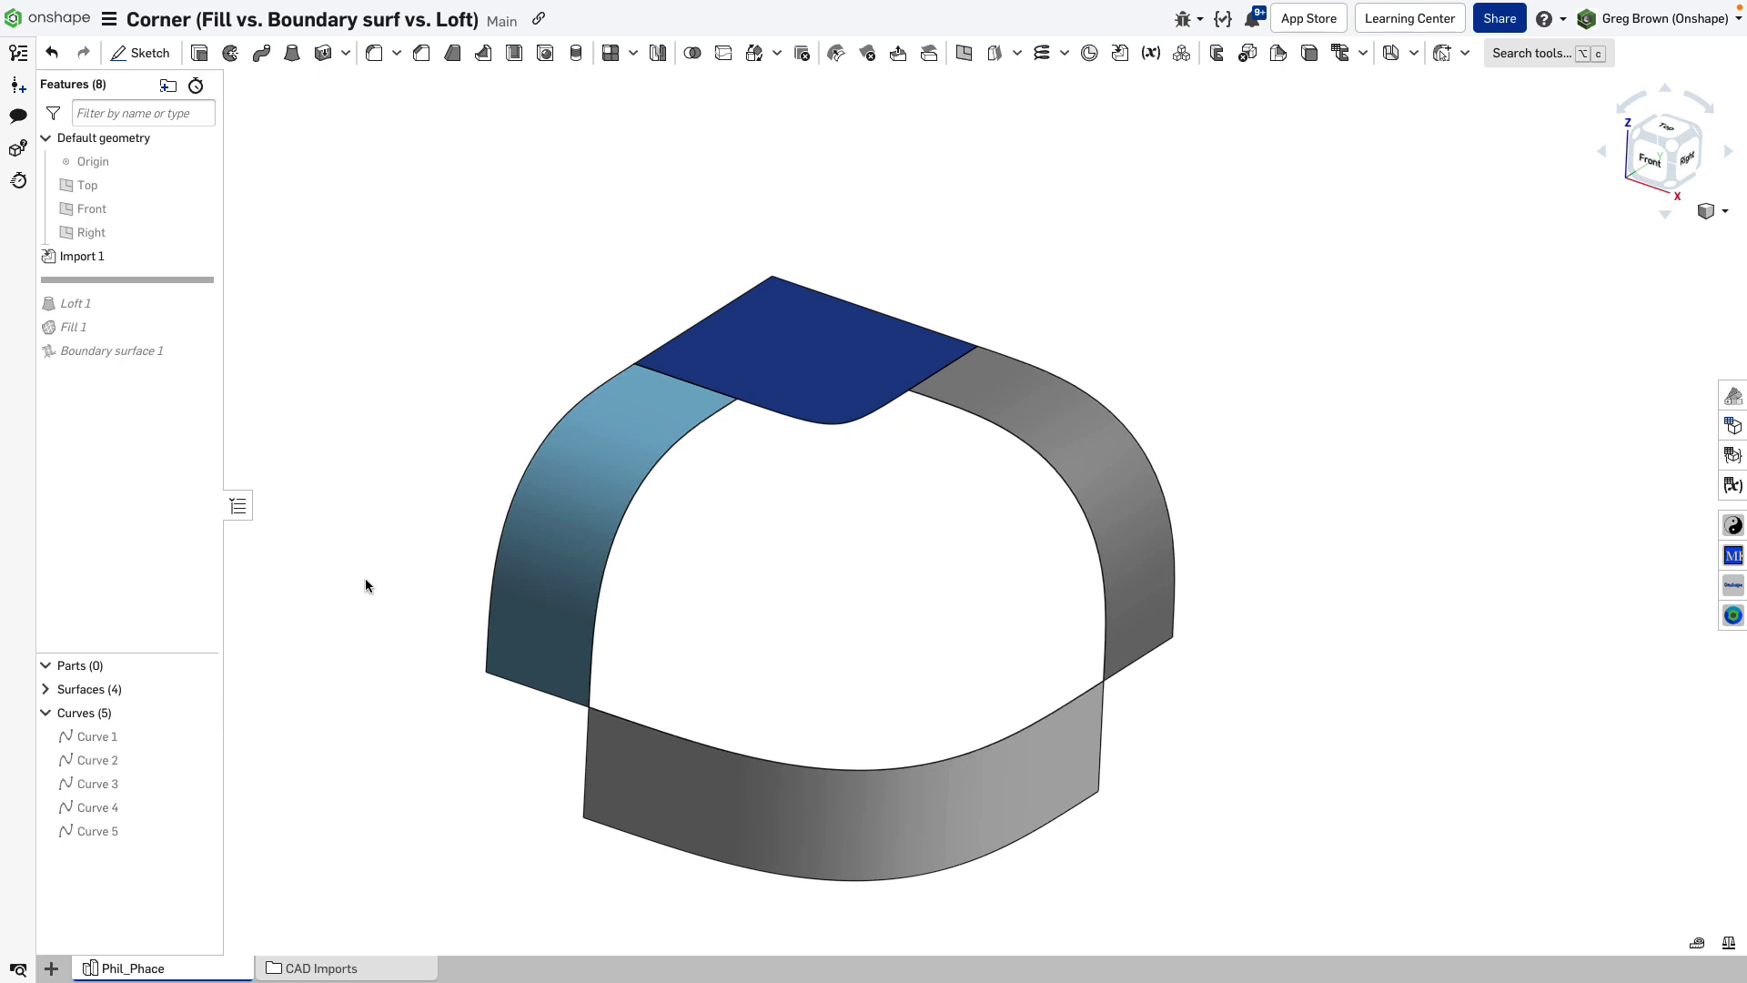
Run the curve/surface analysis with curvature combs on the upper edge of the lower front surface and examine its comb from several angles
{"action": "right_click_drag", "start_coordinate": [367, 585], "coordinate": [692, 521]}
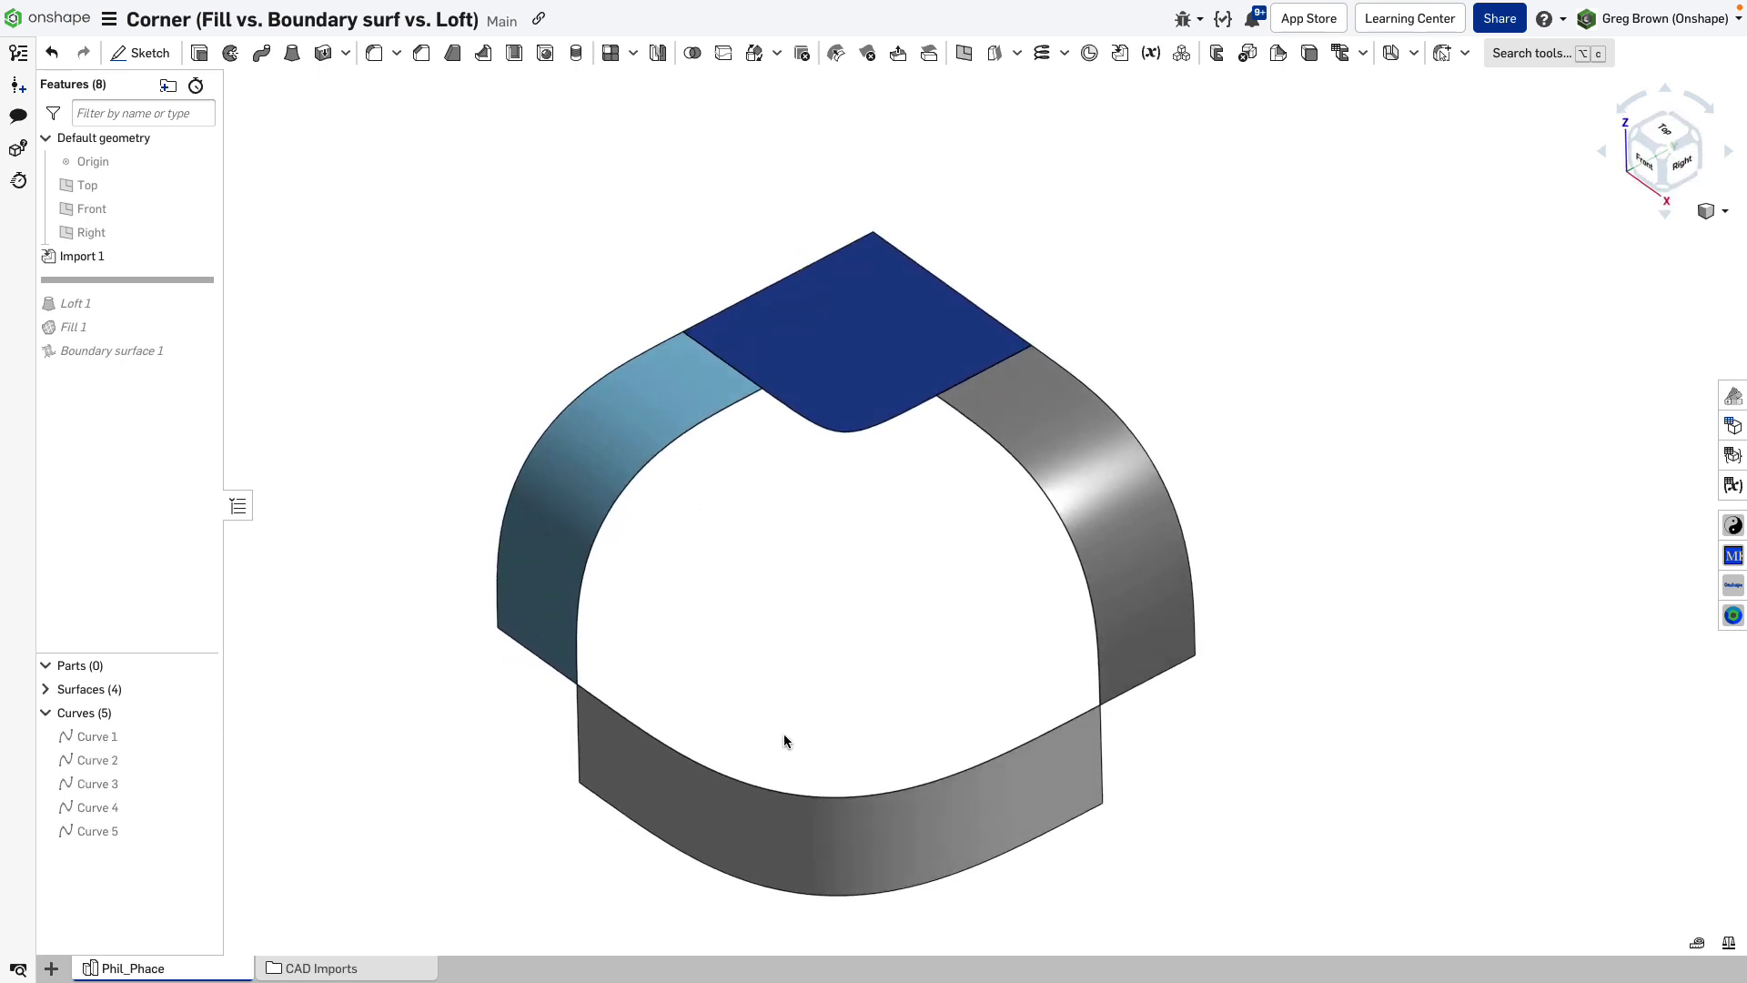
{"action": "left_click", "coordinate": [782, 791]}
{"action": "right_click", "coordinate": [807, 710]}
{"action": "left_click", "coordinate": [819, 546]}
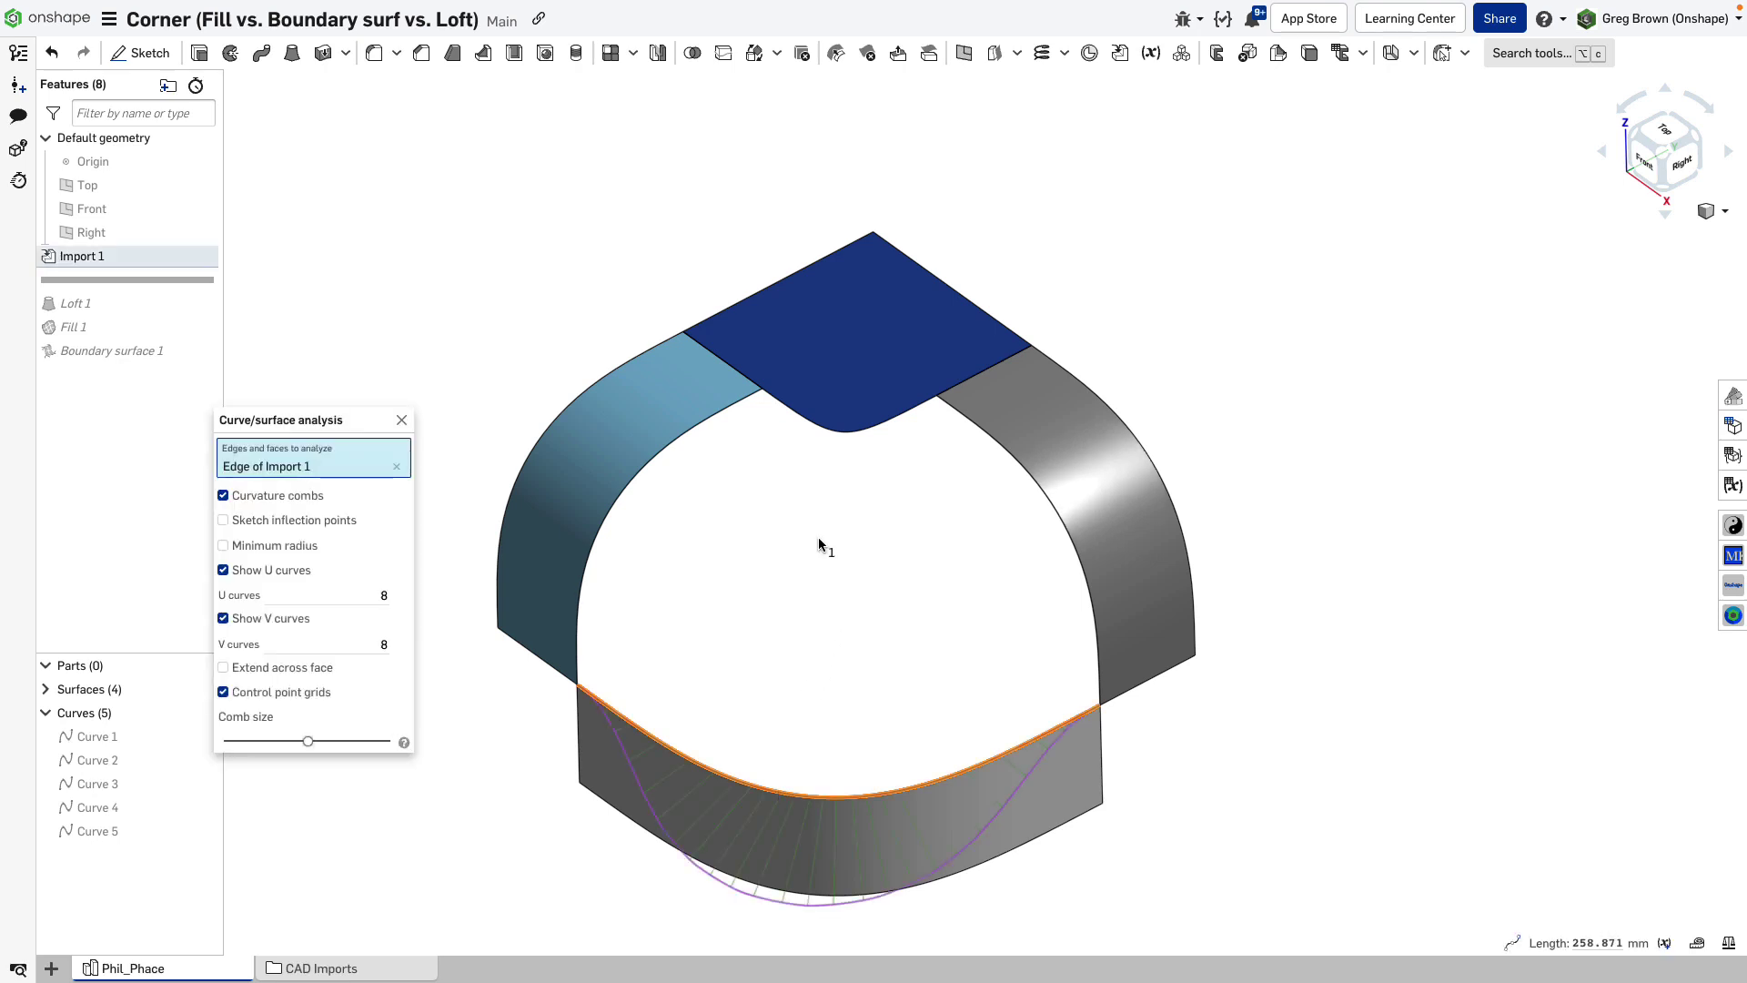
{"action": "right_click_drag", "start_coordinate": [819, 546], "coordinate": [827, 470]}
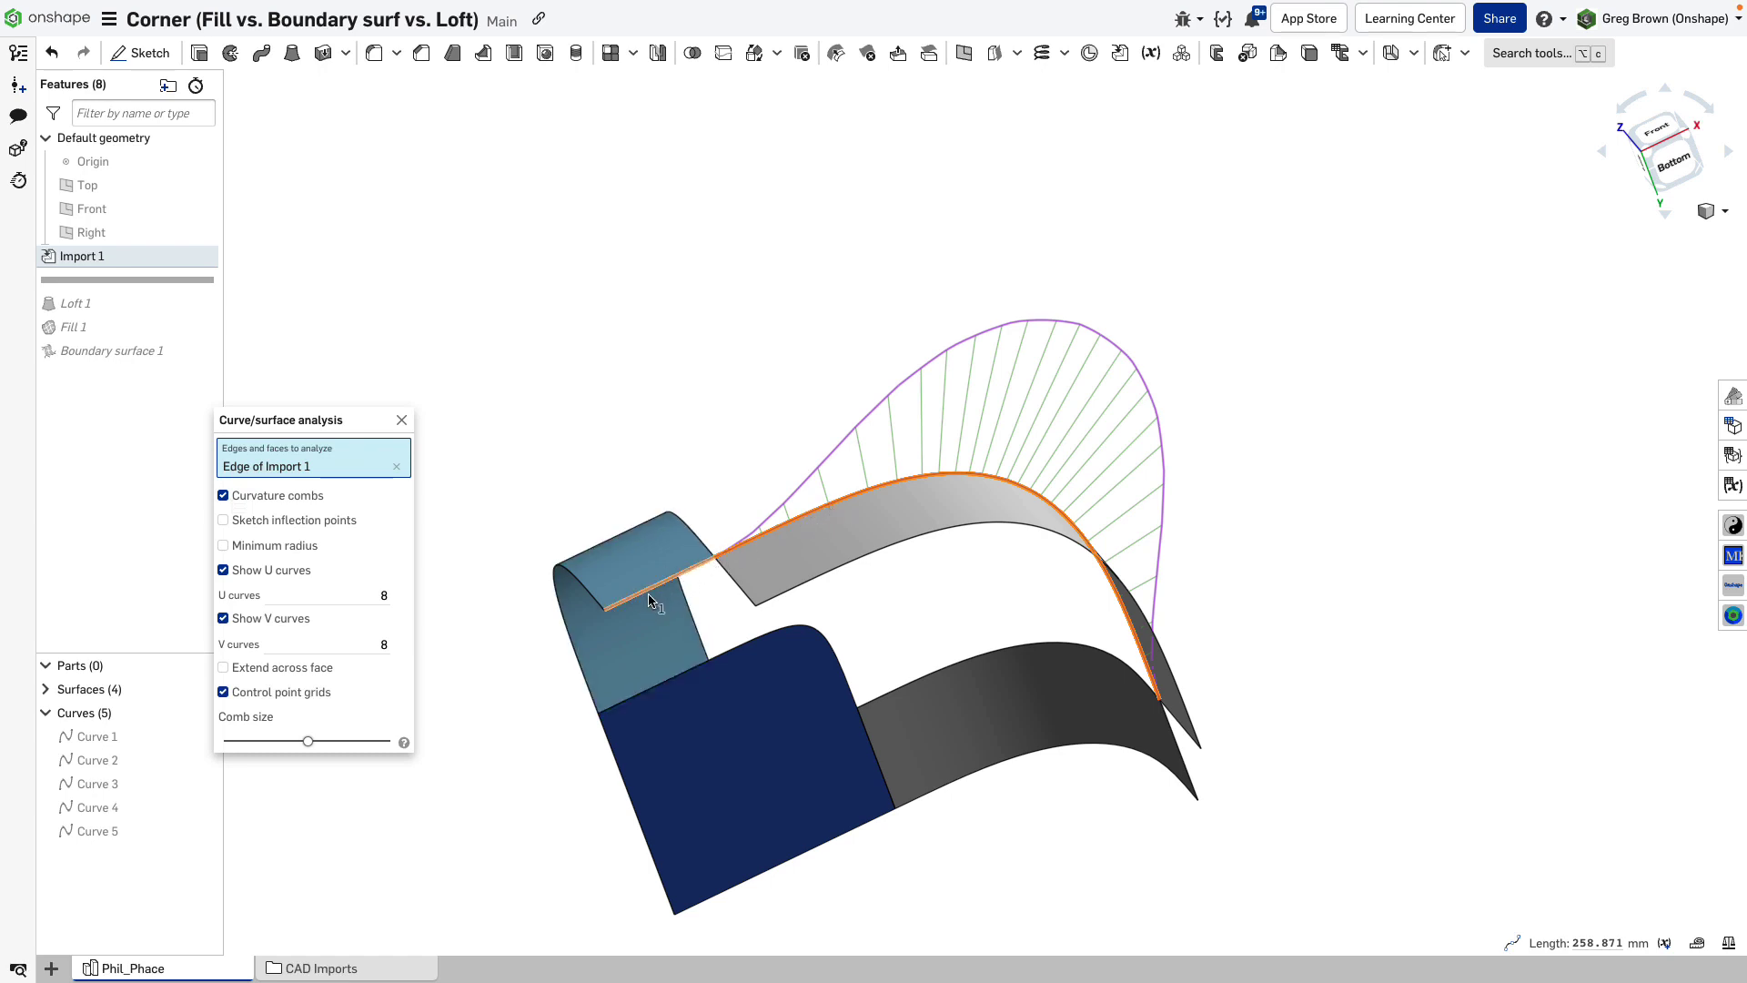
{"action": "right_click_drag", "start_coordinate": [642, 603], "coordinate": [1347, 577]}
{"action": "right_click_drag", "start_coordinate": [1275, 293], "coordinate": [1208, 276]}
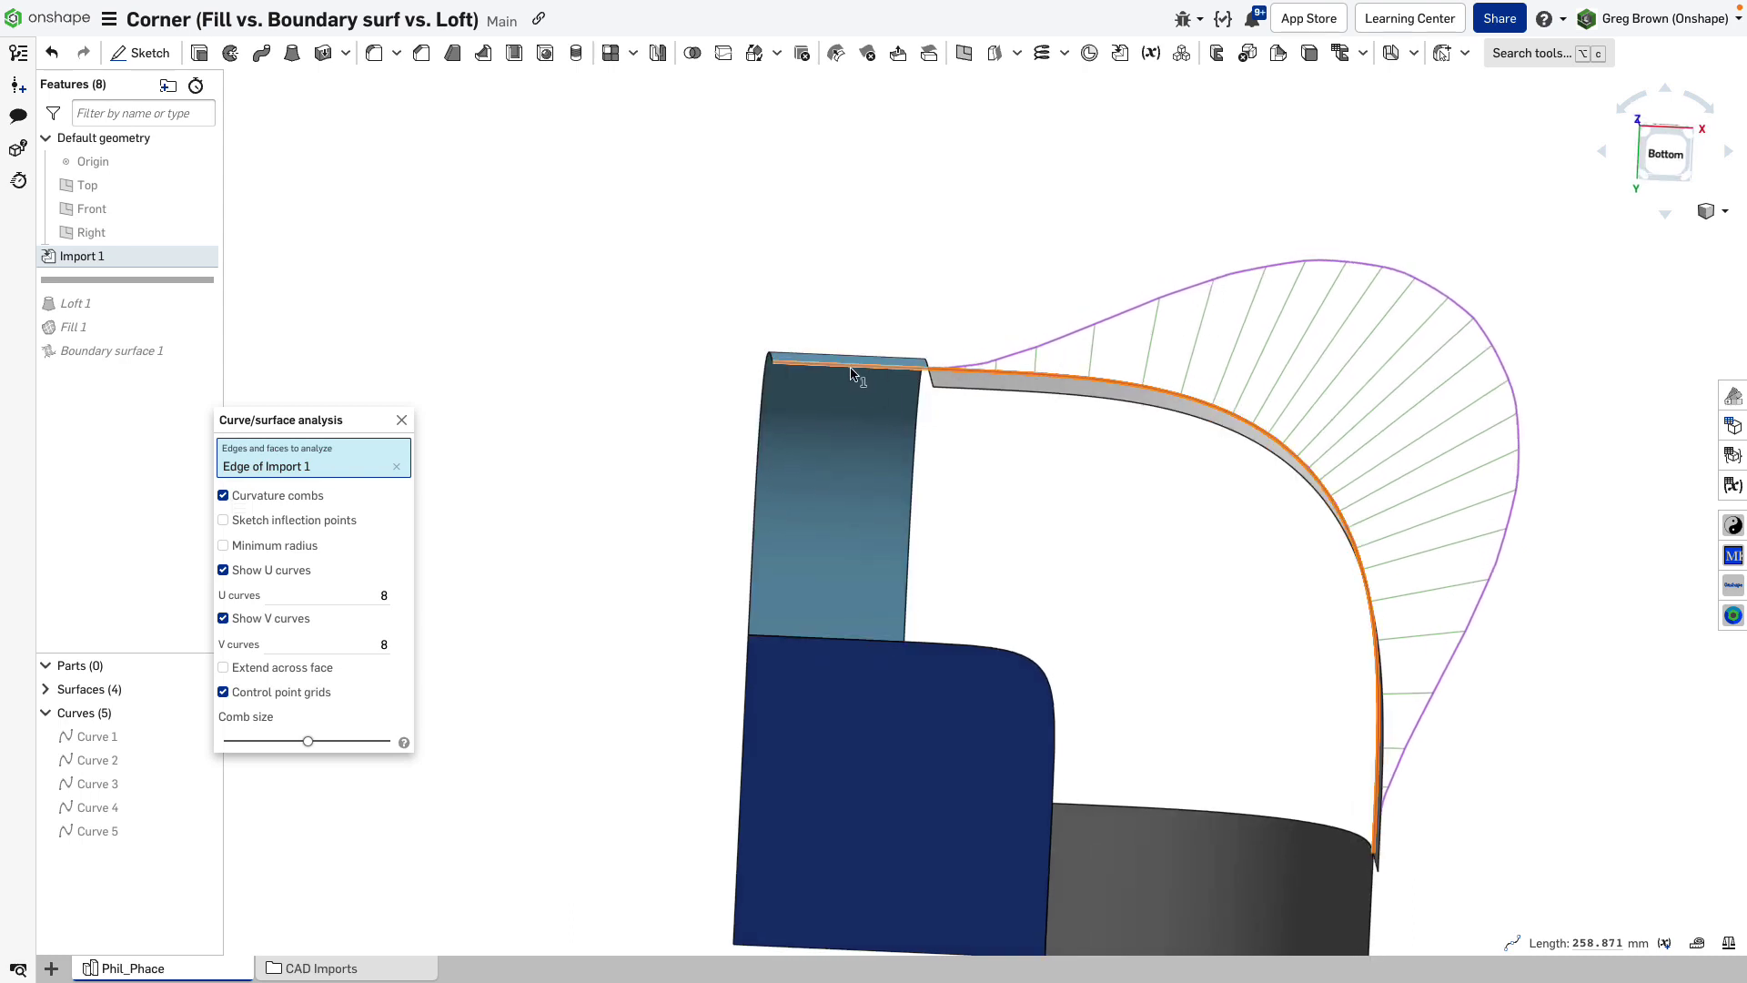
{"action": "scroll", "coordinate": [843, 502], "scroll_direction": "down", "scroll_amount": 1}
{"action": "key", "text": "shift+7"}
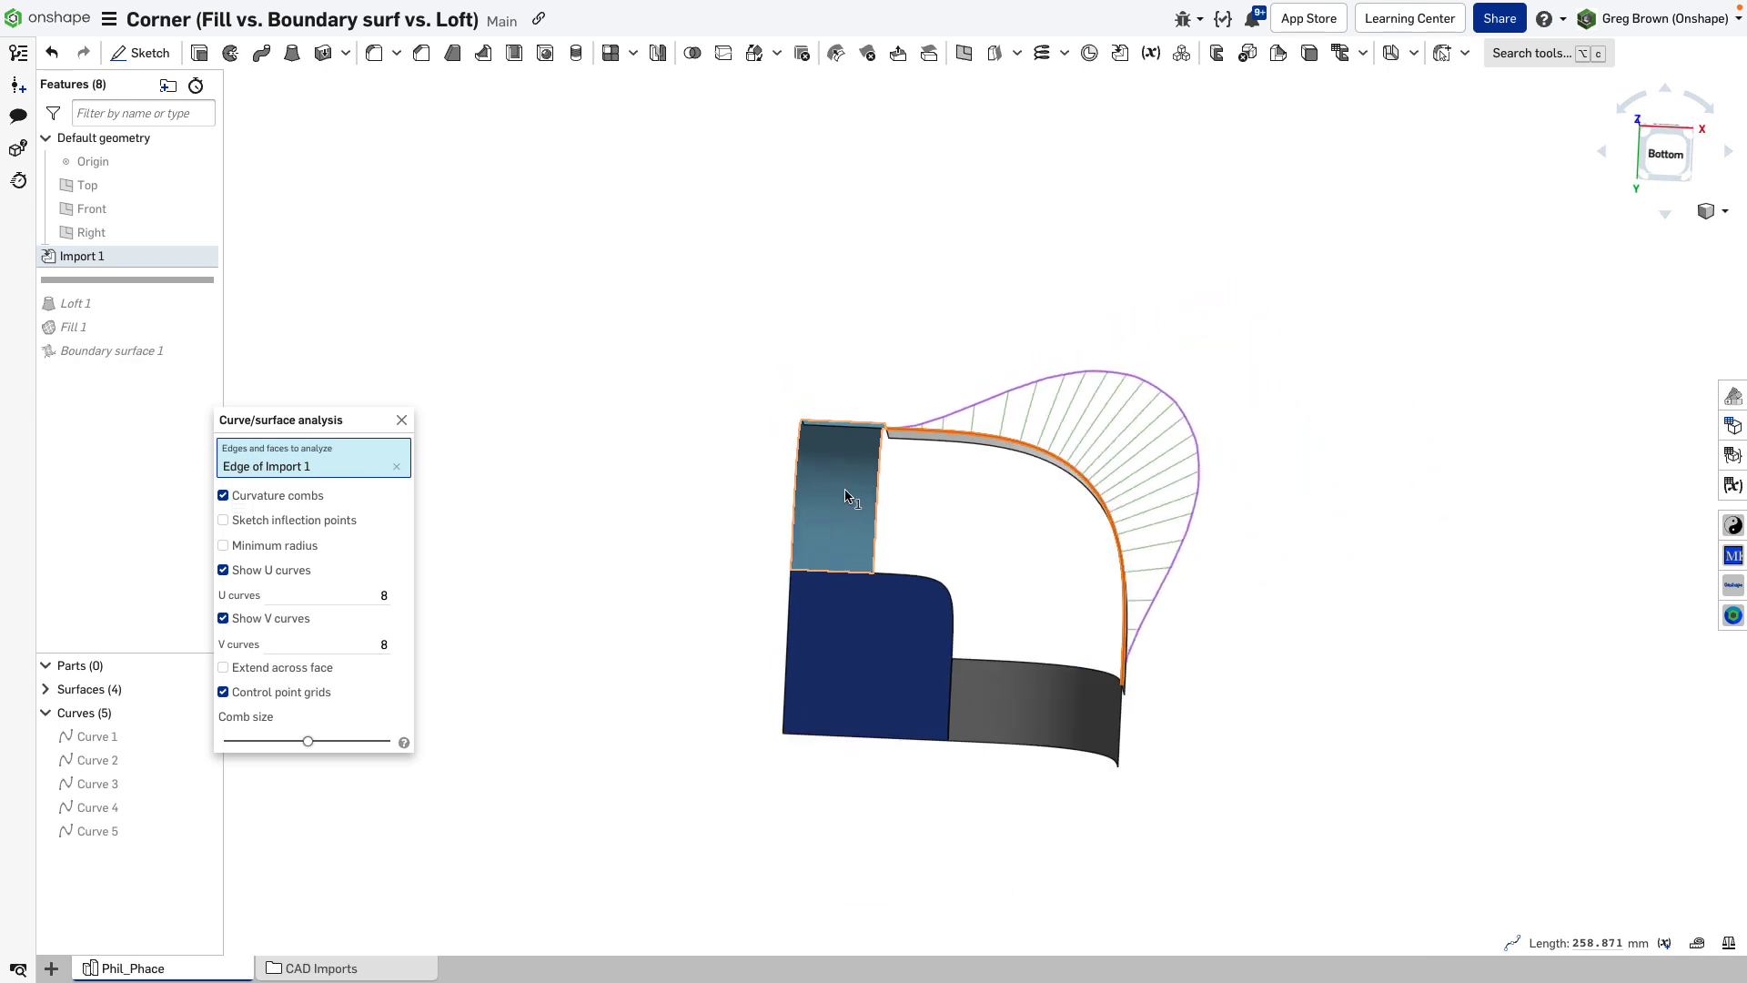
{"action": "right_click_drag", "start_coordinate": [849, 551], "coordinate": [843, 616]}
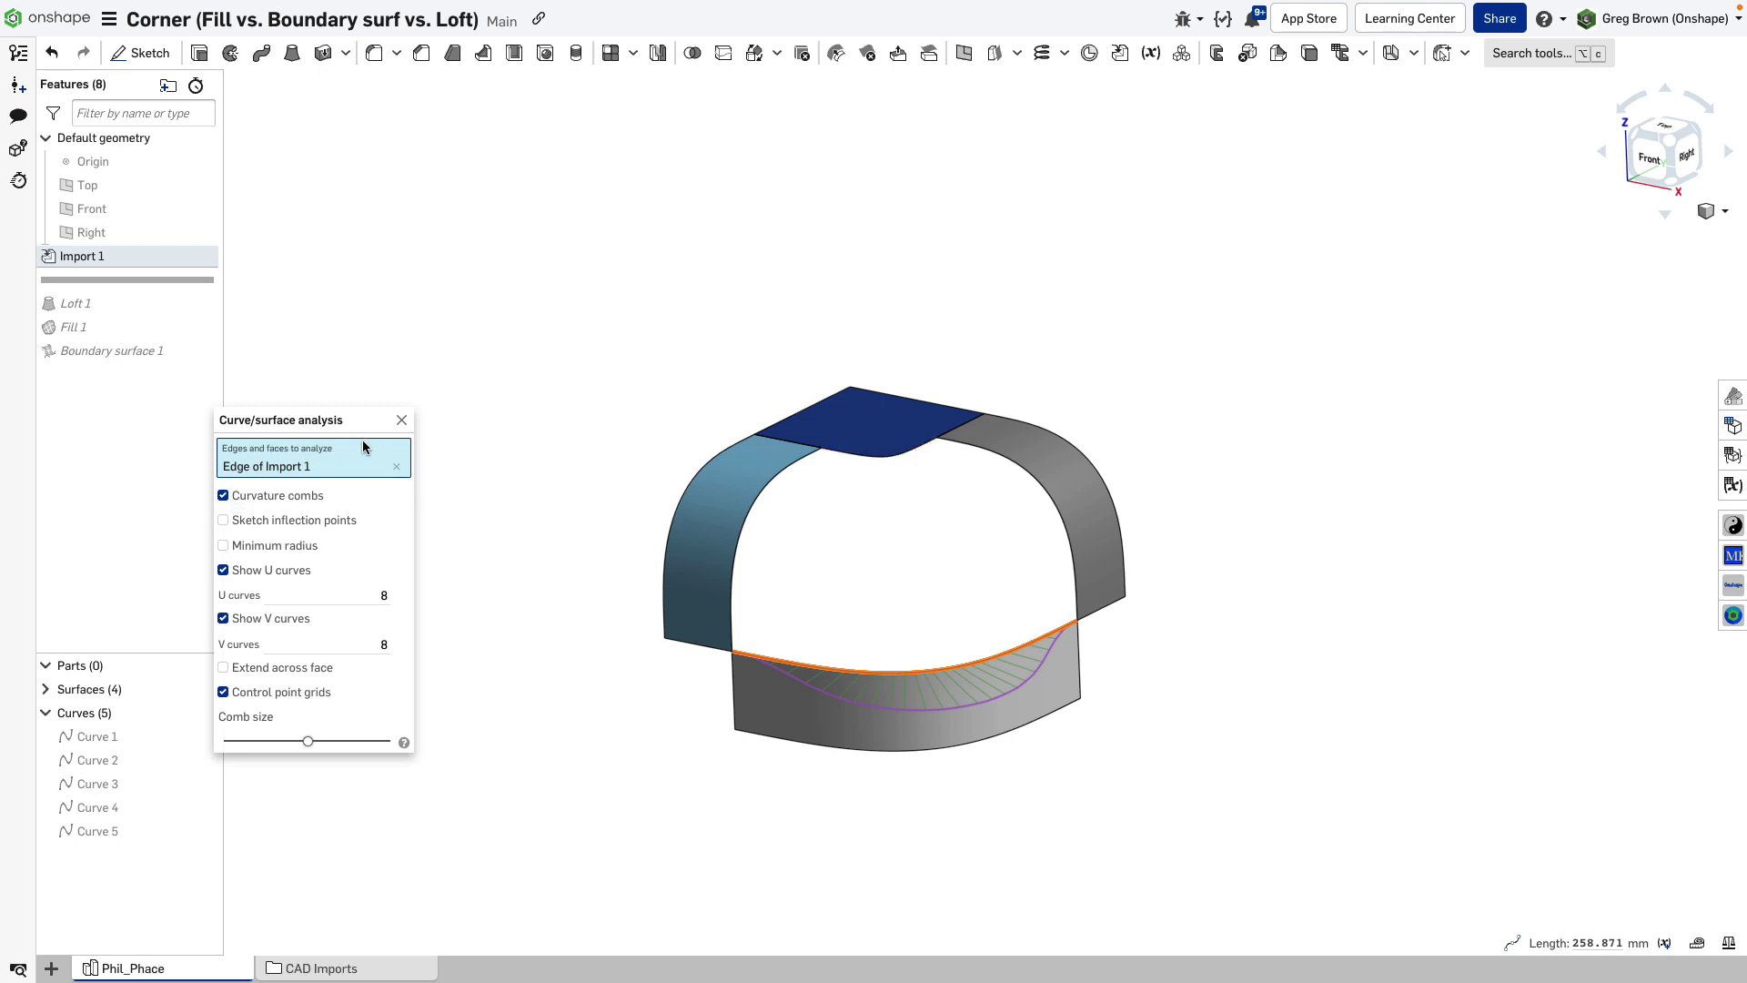
Replace the analyzed edge with the rounded corner edge of the dark blue top surface, examine its curvature comb in Top view, and close the analysis
{"action": "left_click", "coordinate": [396, 466]}
{"action": "left_click", "coordinate": [860, 451]}
{"action": "right_click_drag", "start_coordinate": [860, 451], "coordinate": [864, 539]}
{"action": "scroll", "coordinate": [874, 519], "scroll_direction": "up", "scroll_amount": 5}
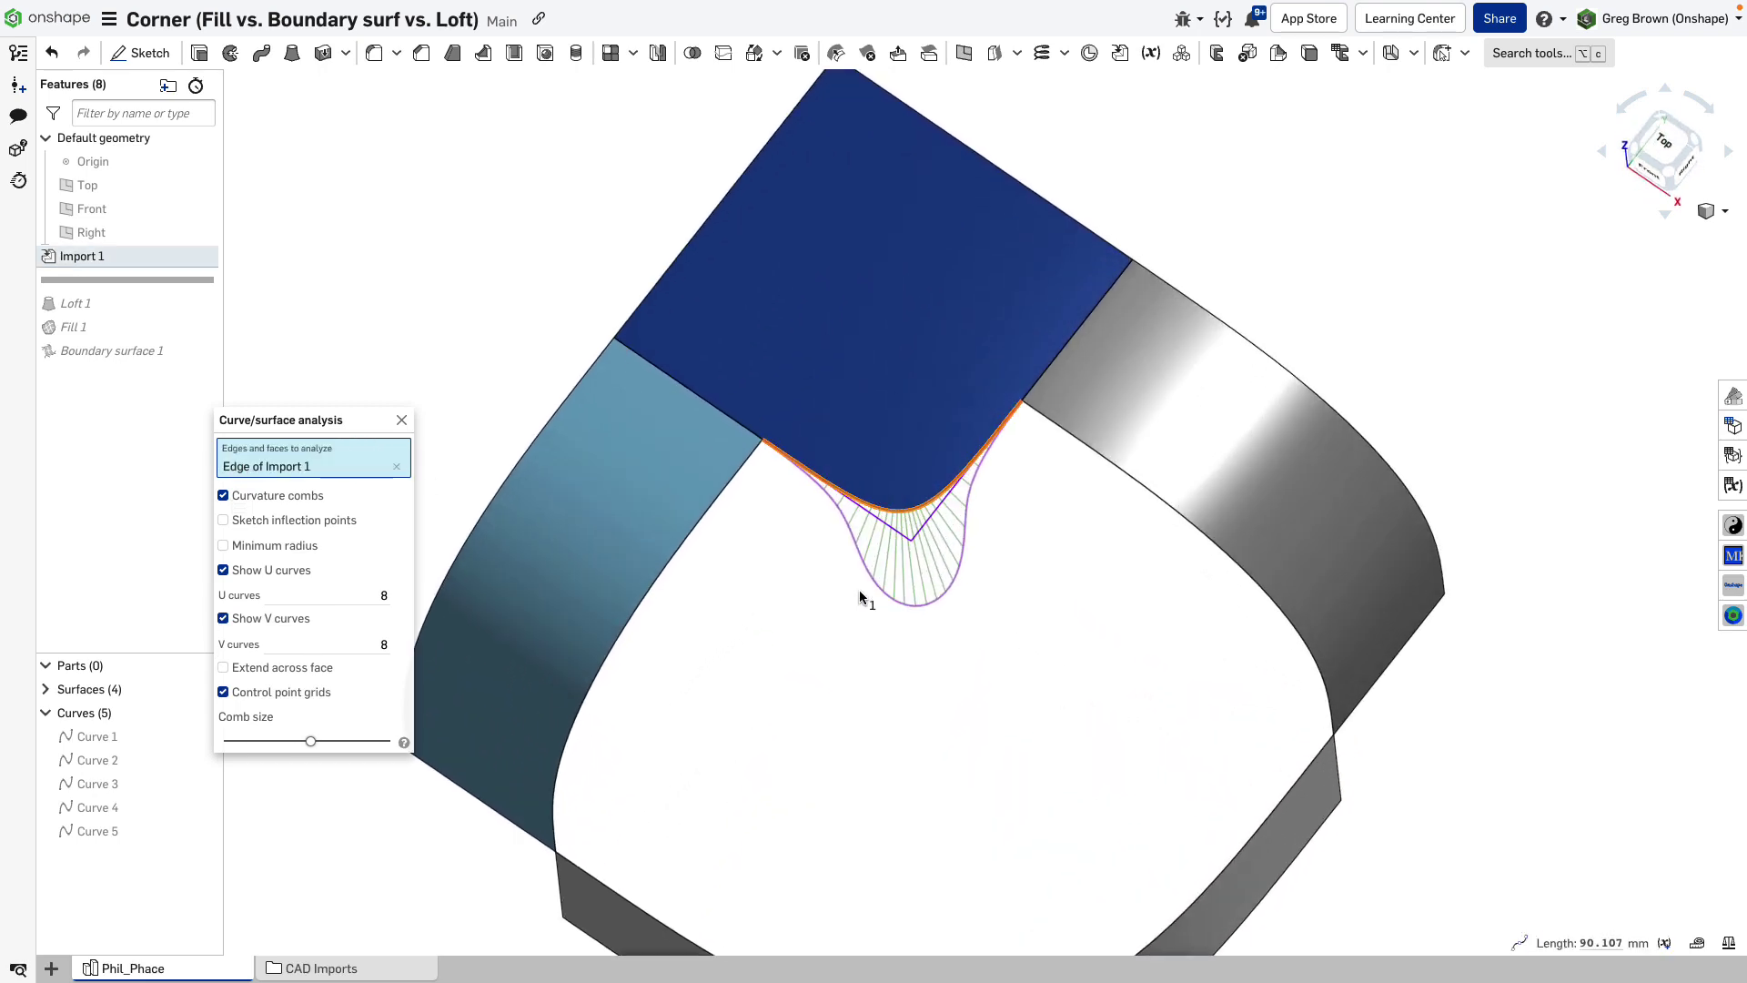
{"action": "scroll", "coordinate": [930, 615], "scroll_direction": "up", "scroll_amount": 8}
{"action": "scroll", "coordinate": [941, 568], "scroll_direction": "down", "scroll_amount": 10}
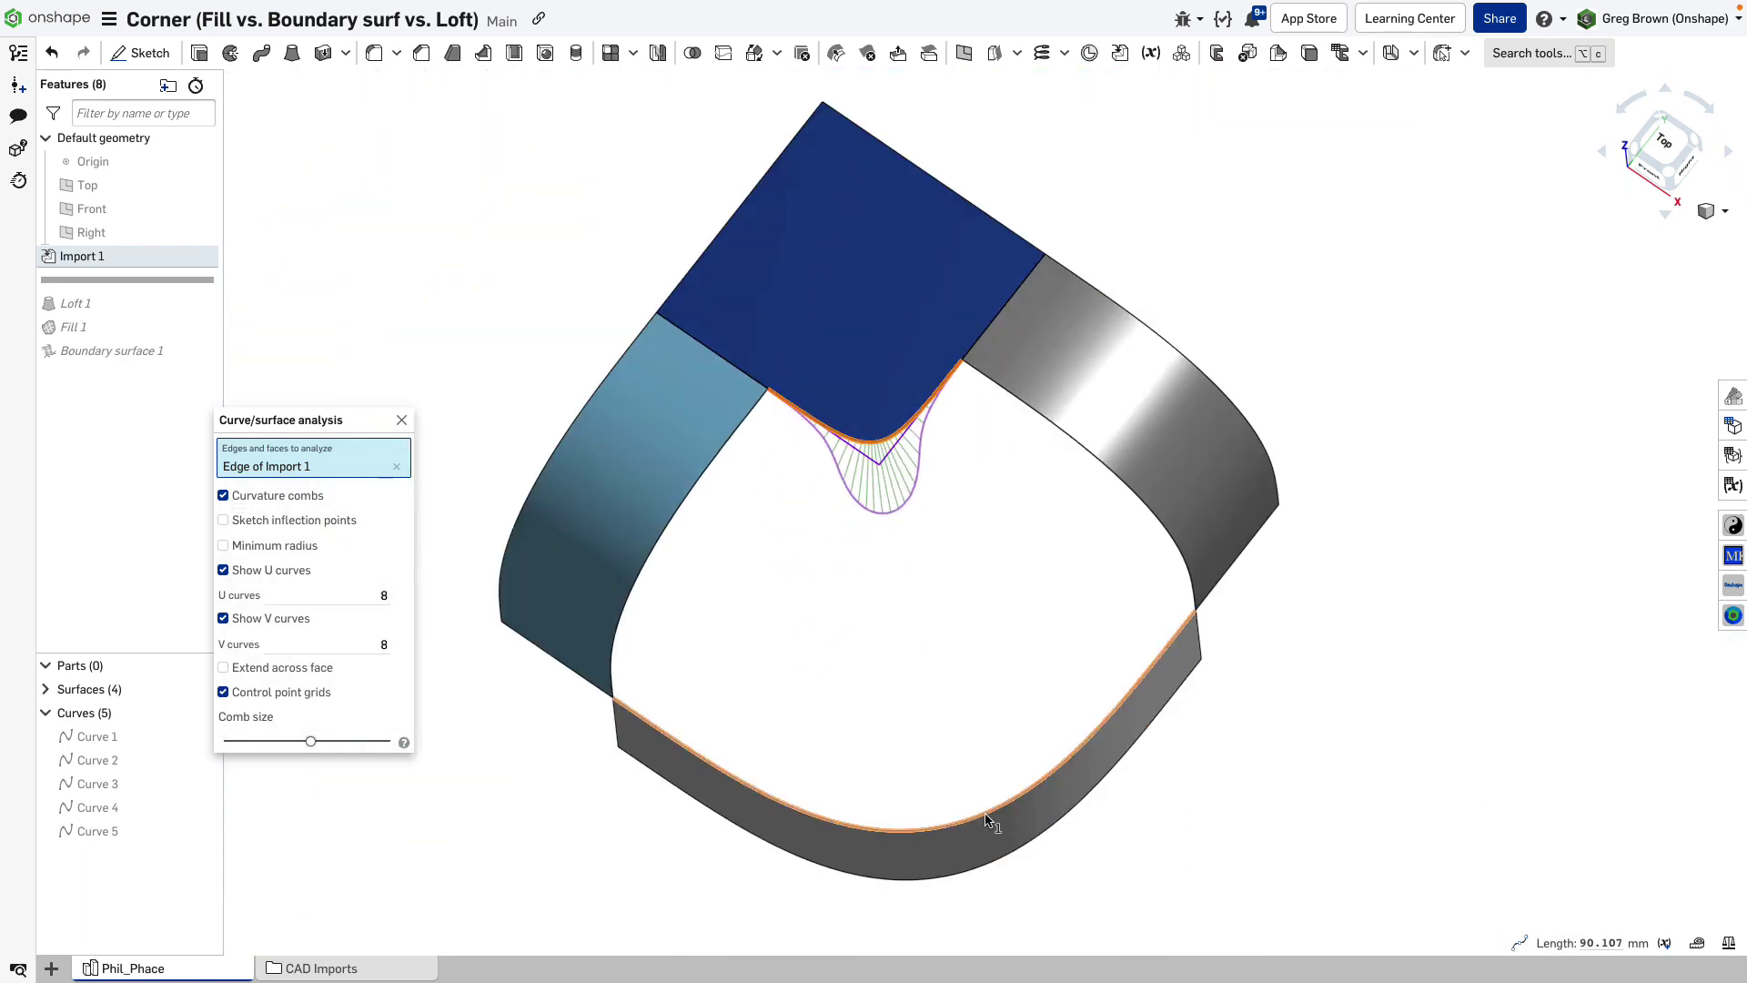
{"action": "scroll", "coordinate": [893, 491], "scroll_direction": "up", "scroll_amount": 5}
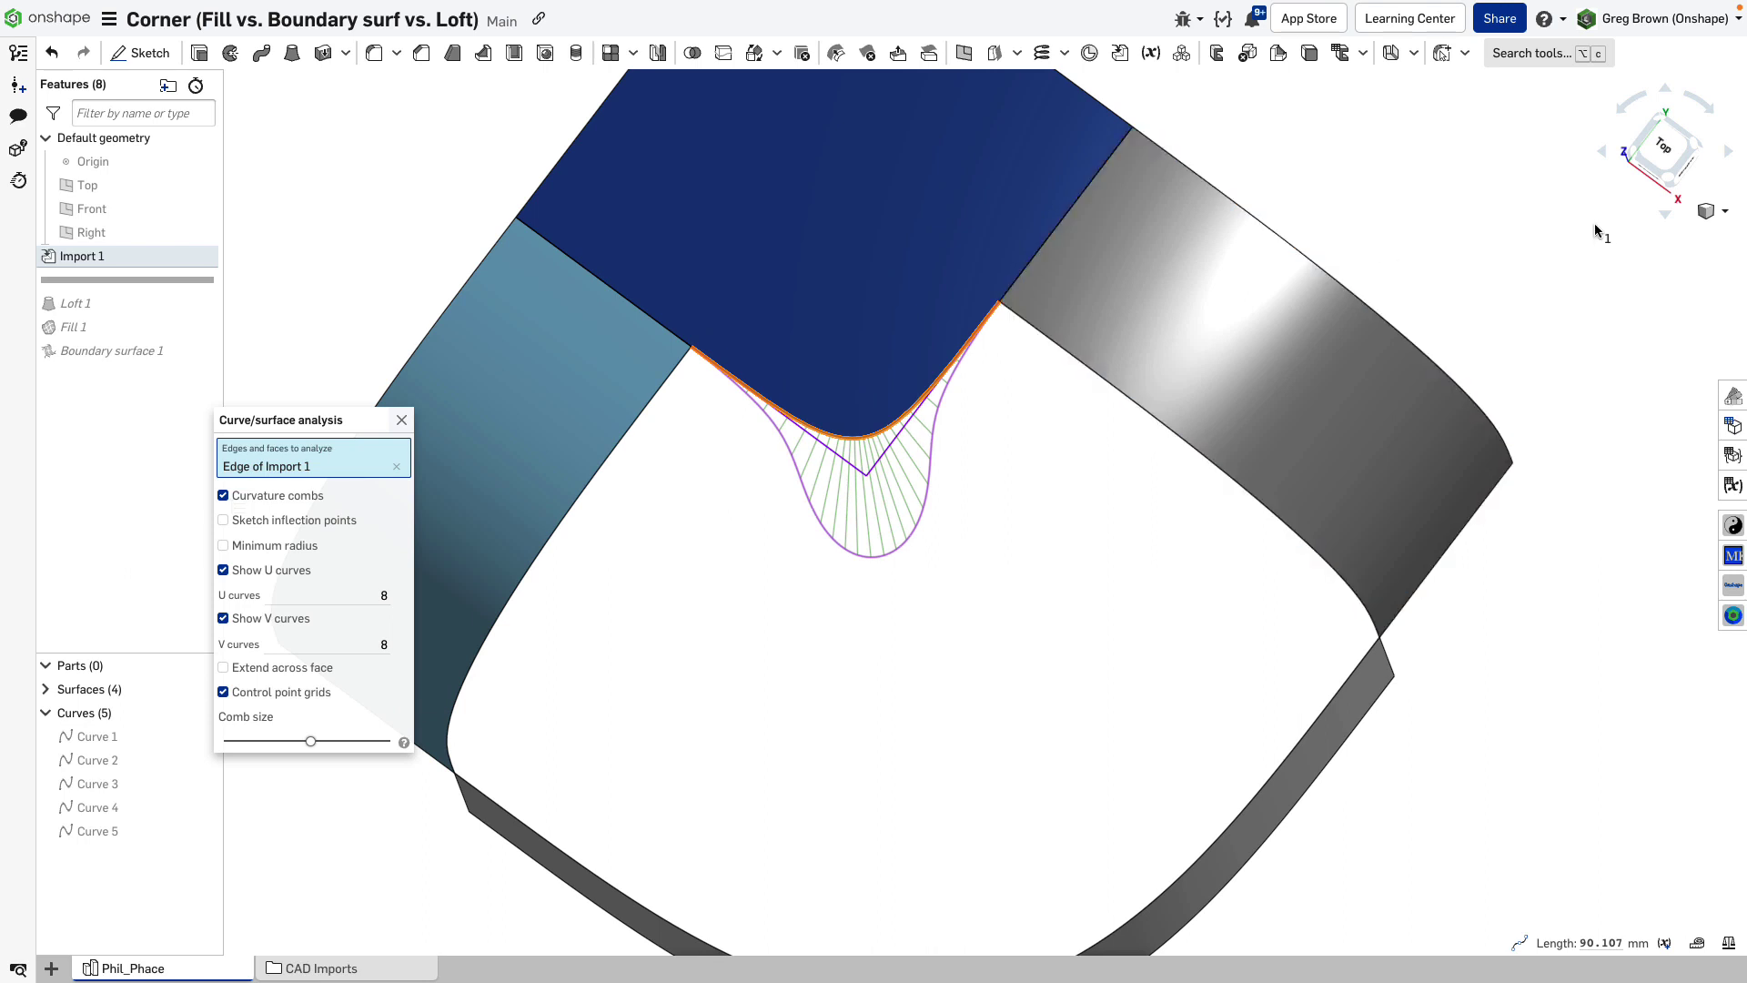
{"action": "key", "text": "shift+5"}
{"action": "scroll", "coordinate": [1043, 517], "scroll_direction": "up", "scroll_amount": 5}
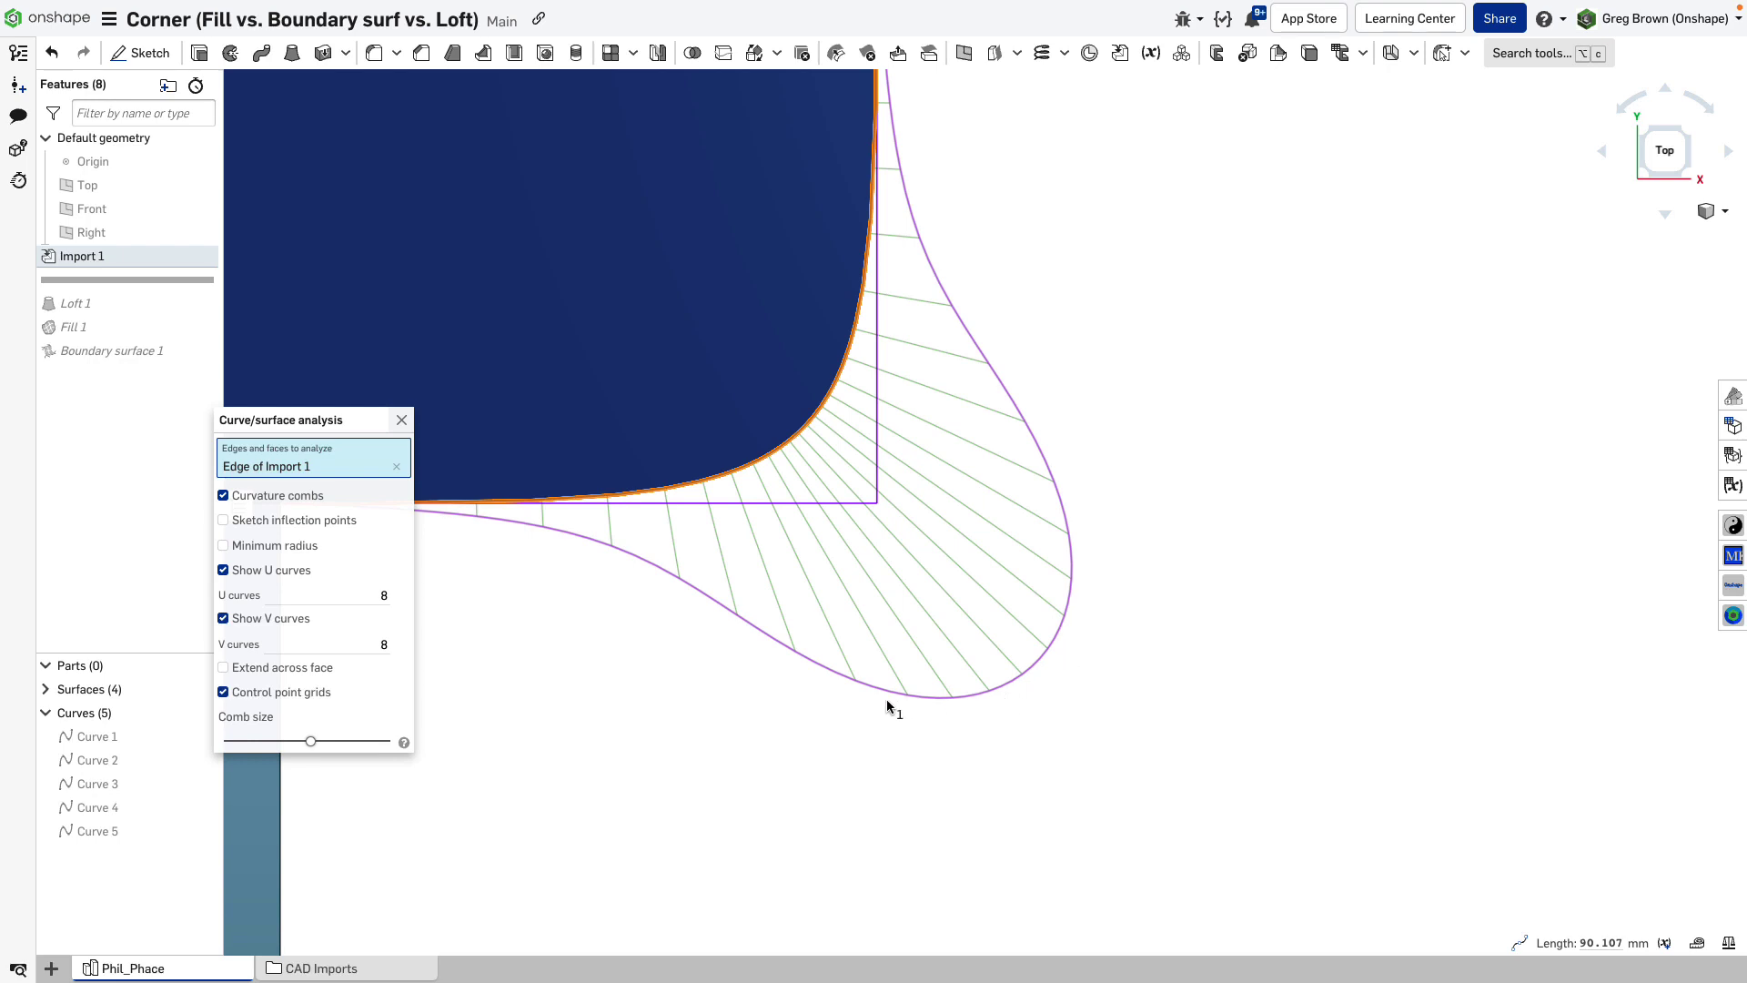
{"action": "scroll", "coordinate": [1023, 733], "scroll_direction": "down", "scroll_amount": 3}
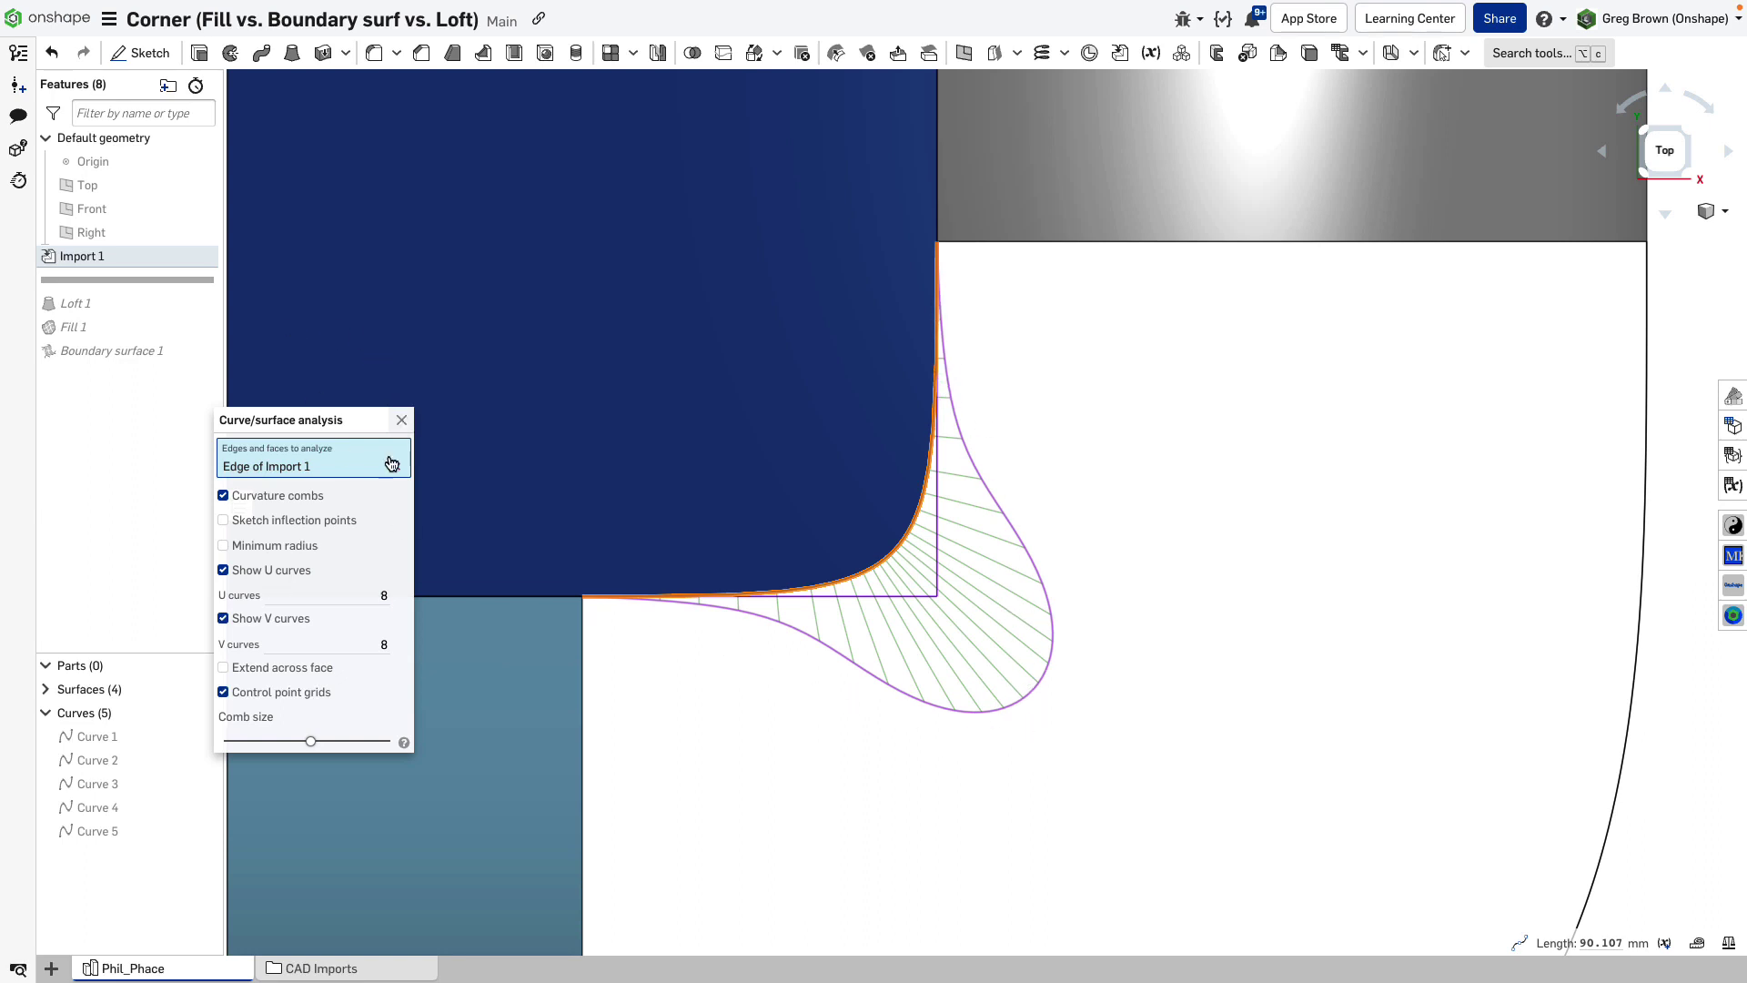
{"action": "scroll", "coordinate": [659, 328], "scroll_direction": "down", "scroll_amount": 2}
{"action": "left_click", "coordinate": [401, 420]}
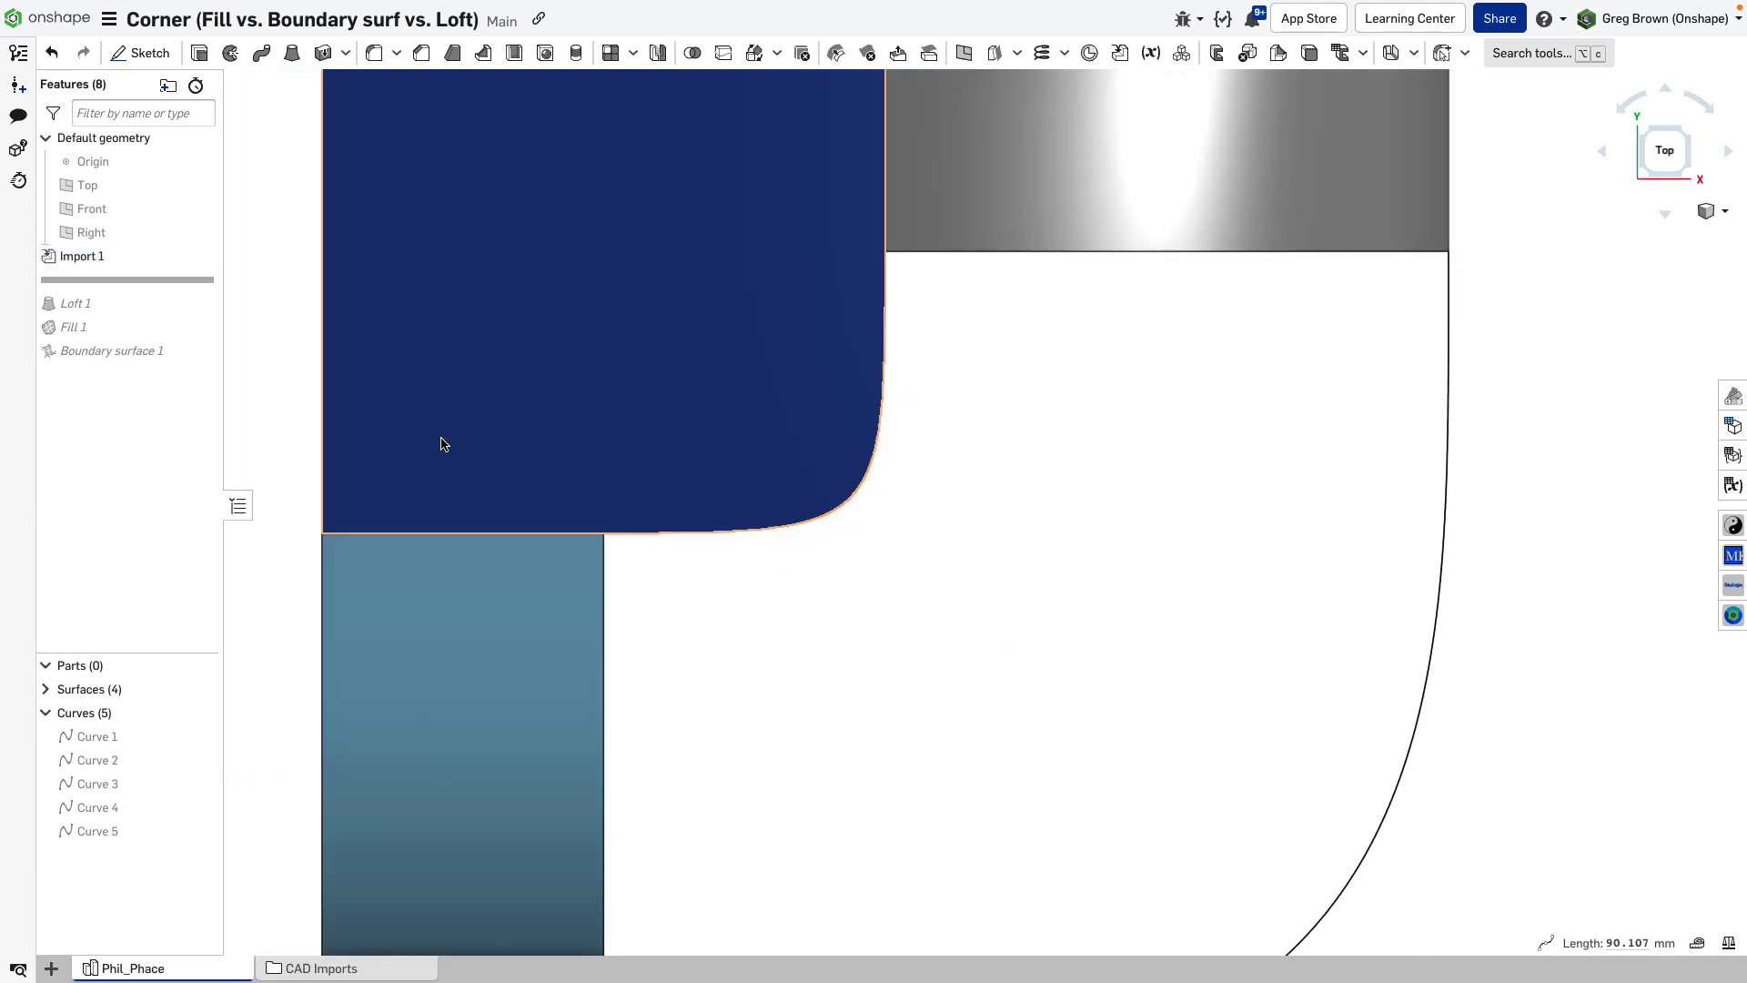
Analyze the curvature comb of the lower surface's large curved upper edge in Top view, then deselect the edge
{"action": "right_click_drag", "start_coordinate": [1352, 601], "coordinate": [1477, 597]}
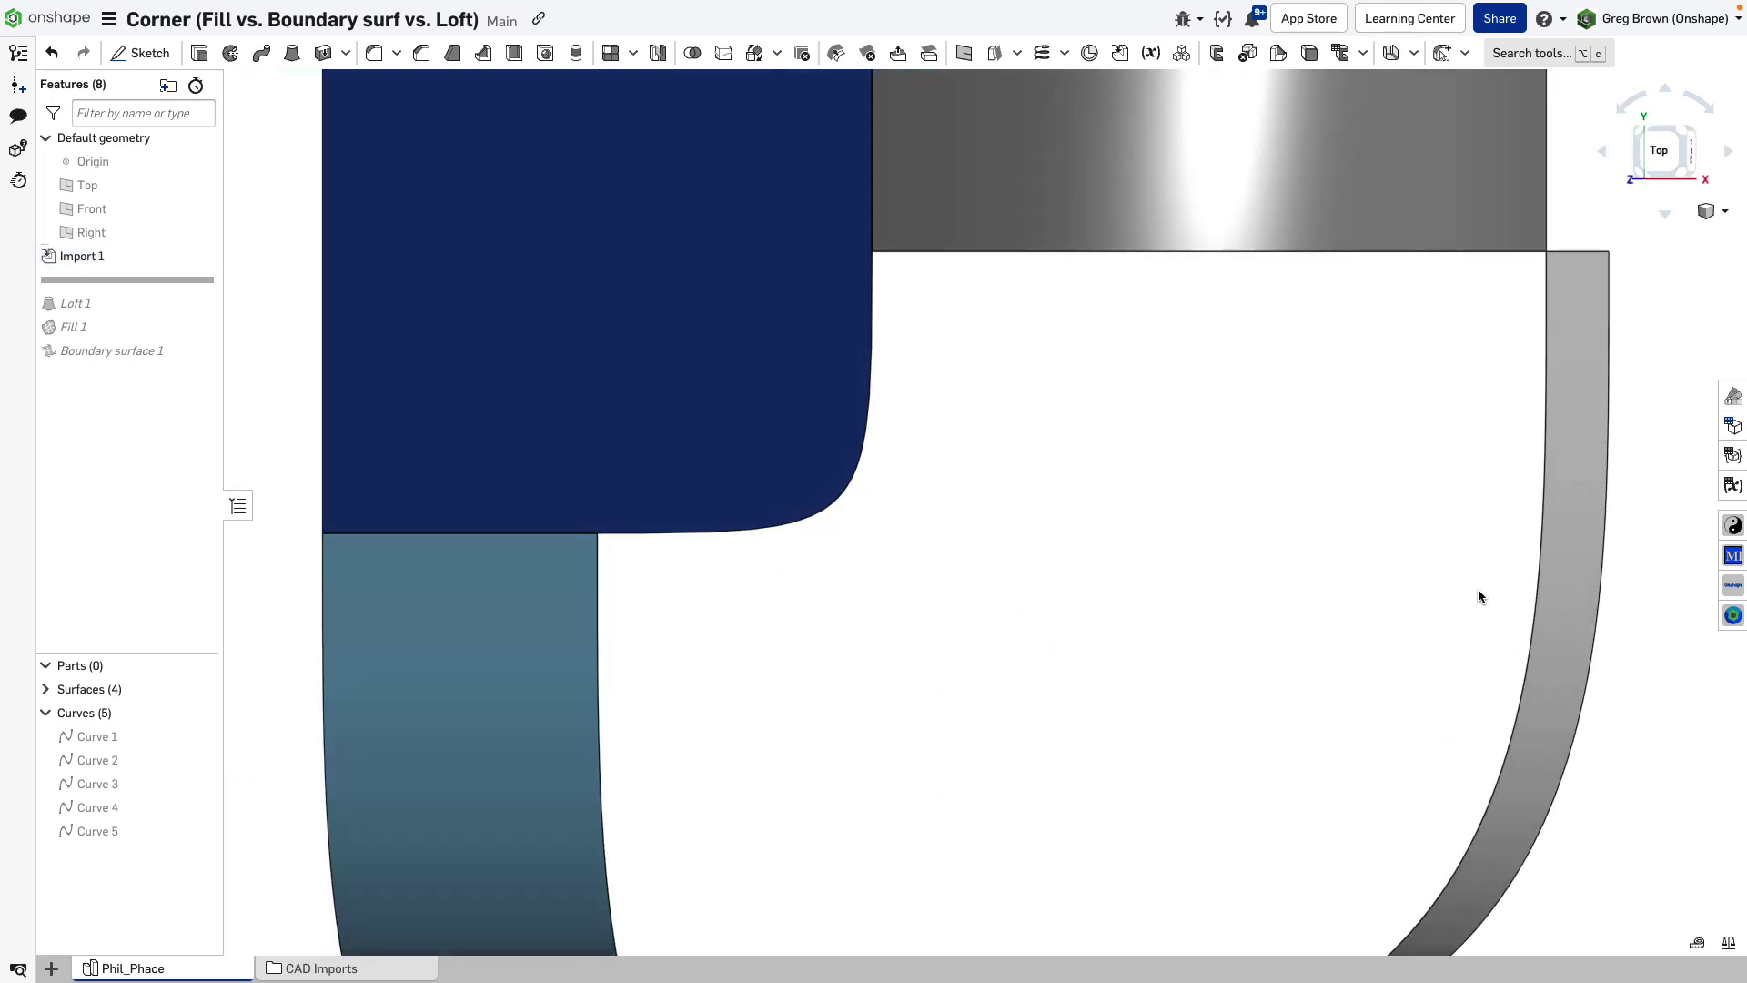
{"action": "left_click", "coordinate": [1535, 570]}
{"action": "left_click", "coordinate": [1659, 150]}
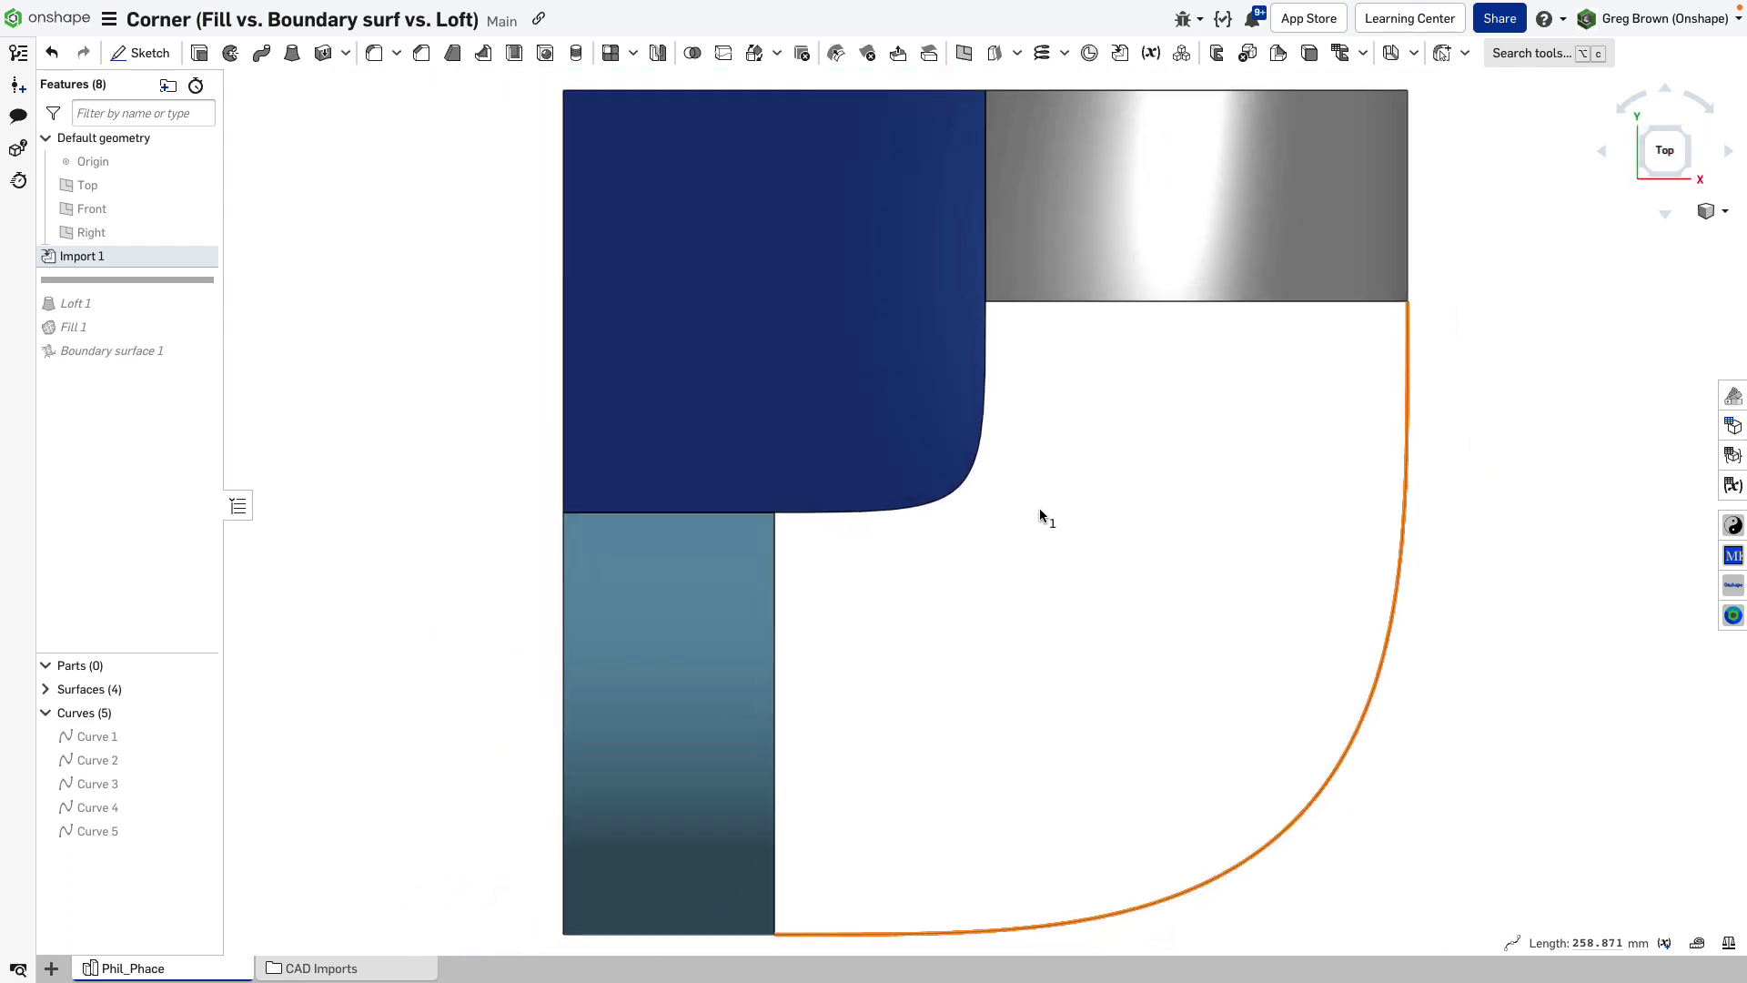
{"action": "key", "text": "shift+c"}
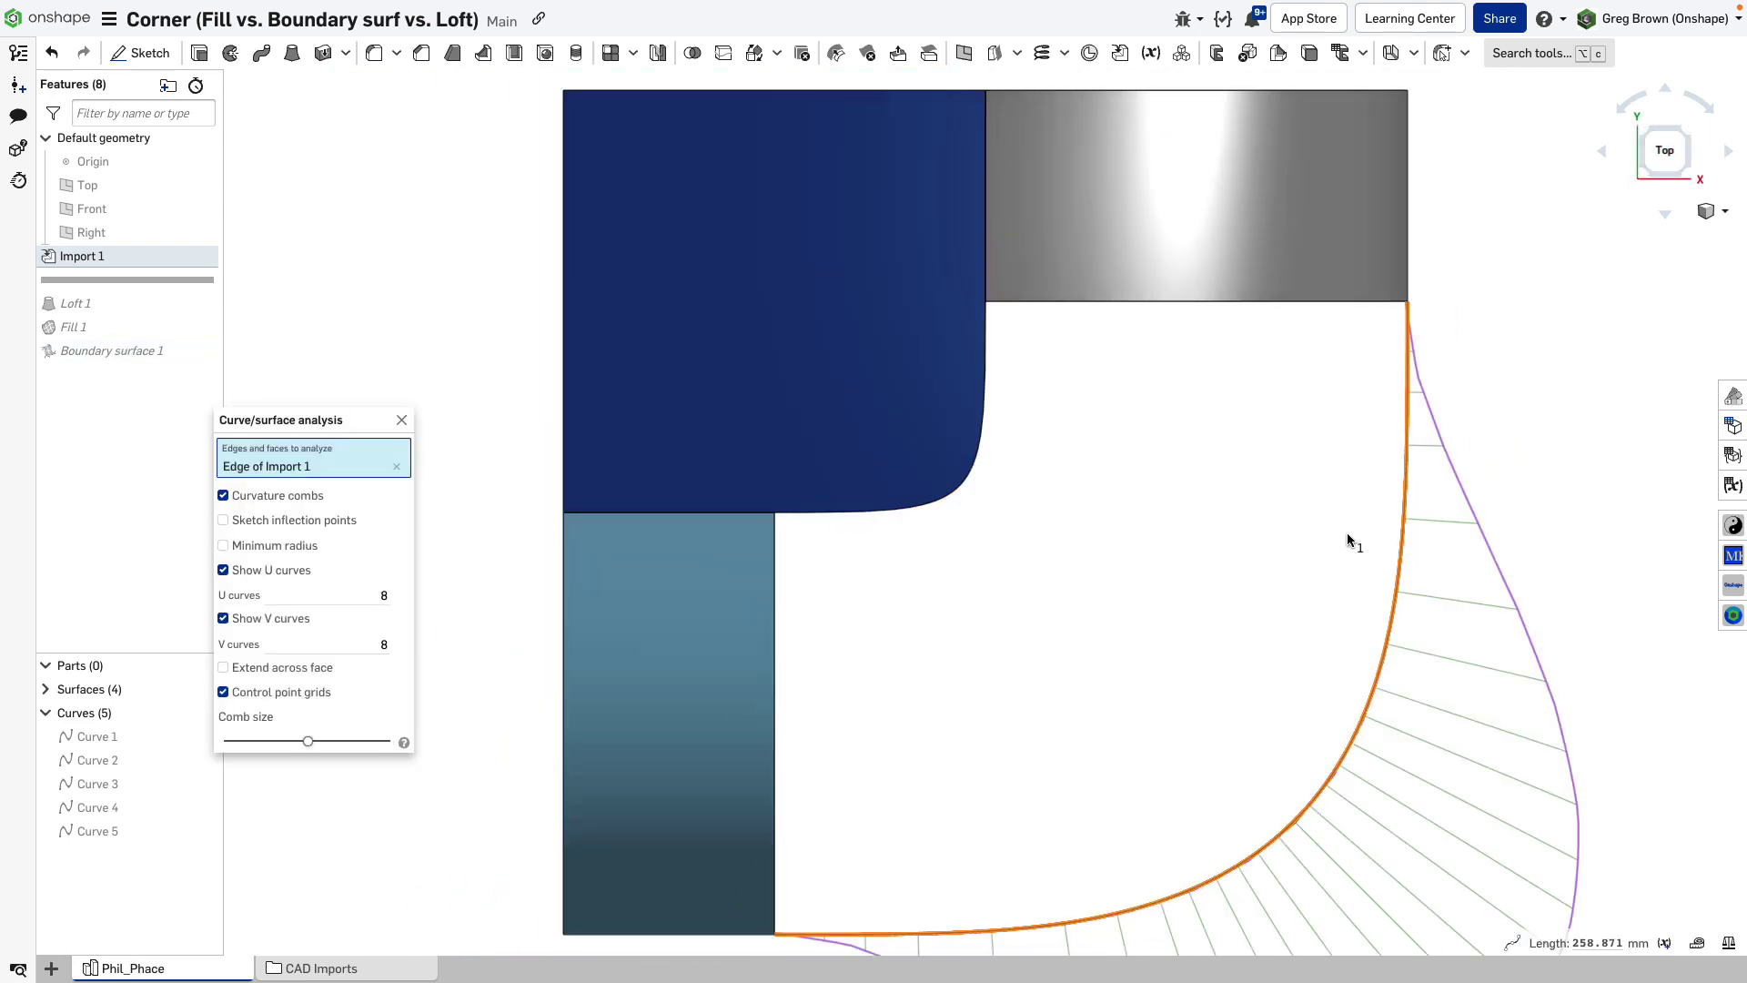
{"action": "scroll", "coordinate": [1083, 377], "scroll_direction": "down", "scroll_amount": 3}
{"action": "scroll", "coordinate": [1381, 832], "scroll_direction": "up", "scroll_amount": 5}
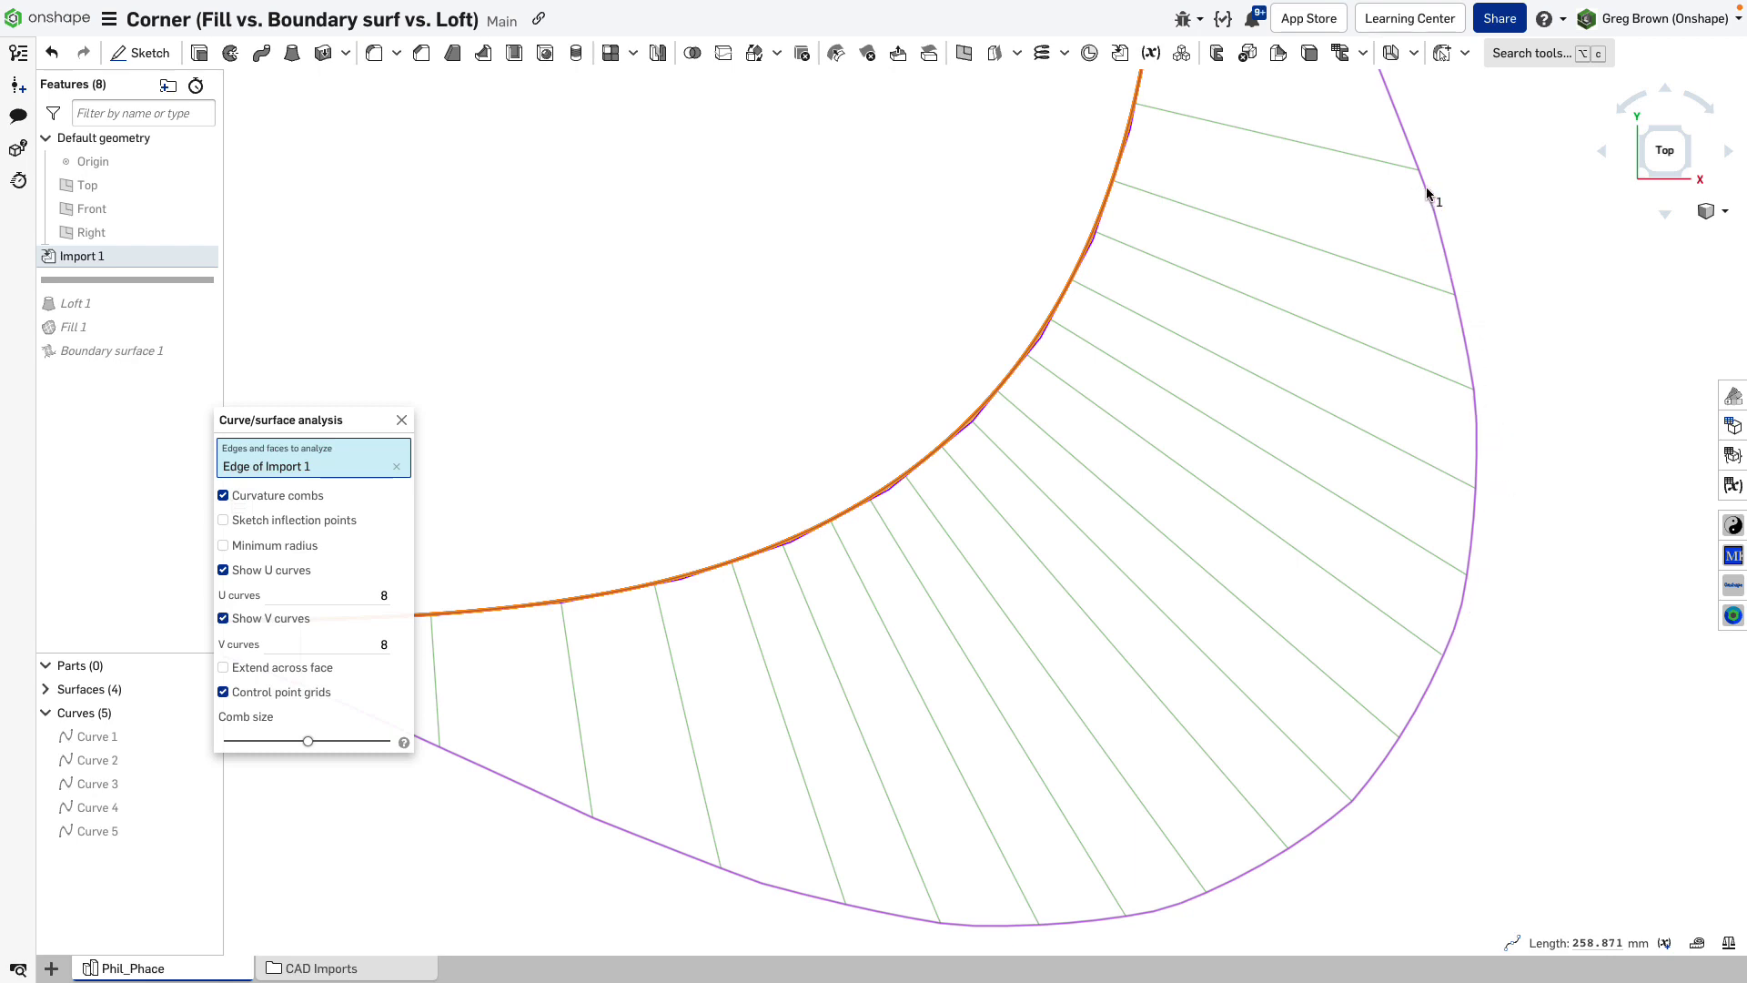
{"action": "scroll", "coordinate": [1433, 537], "scroll_direction": "down", "scroll_amount": 5}
{"action": "scroll", "coordinate": [1181, 901], "scroll_direction": "down", "scroll_amount": 1}
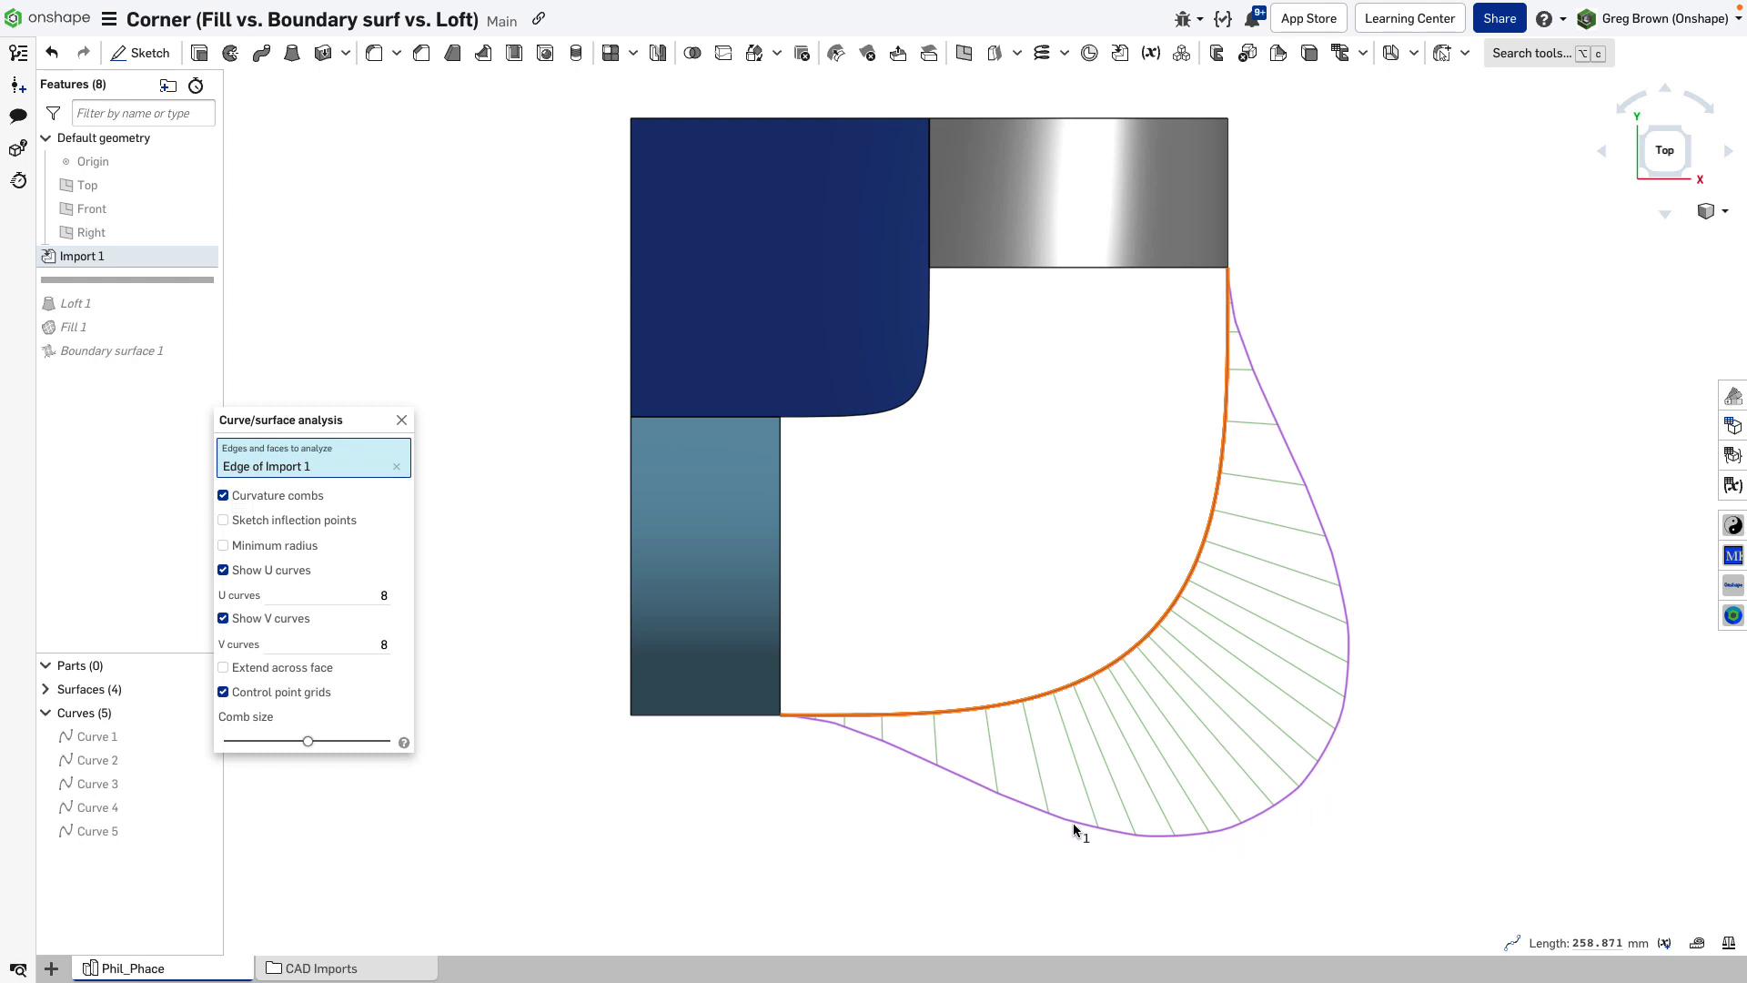
{"action": "left_click", "coordinate": [1407, 436]}
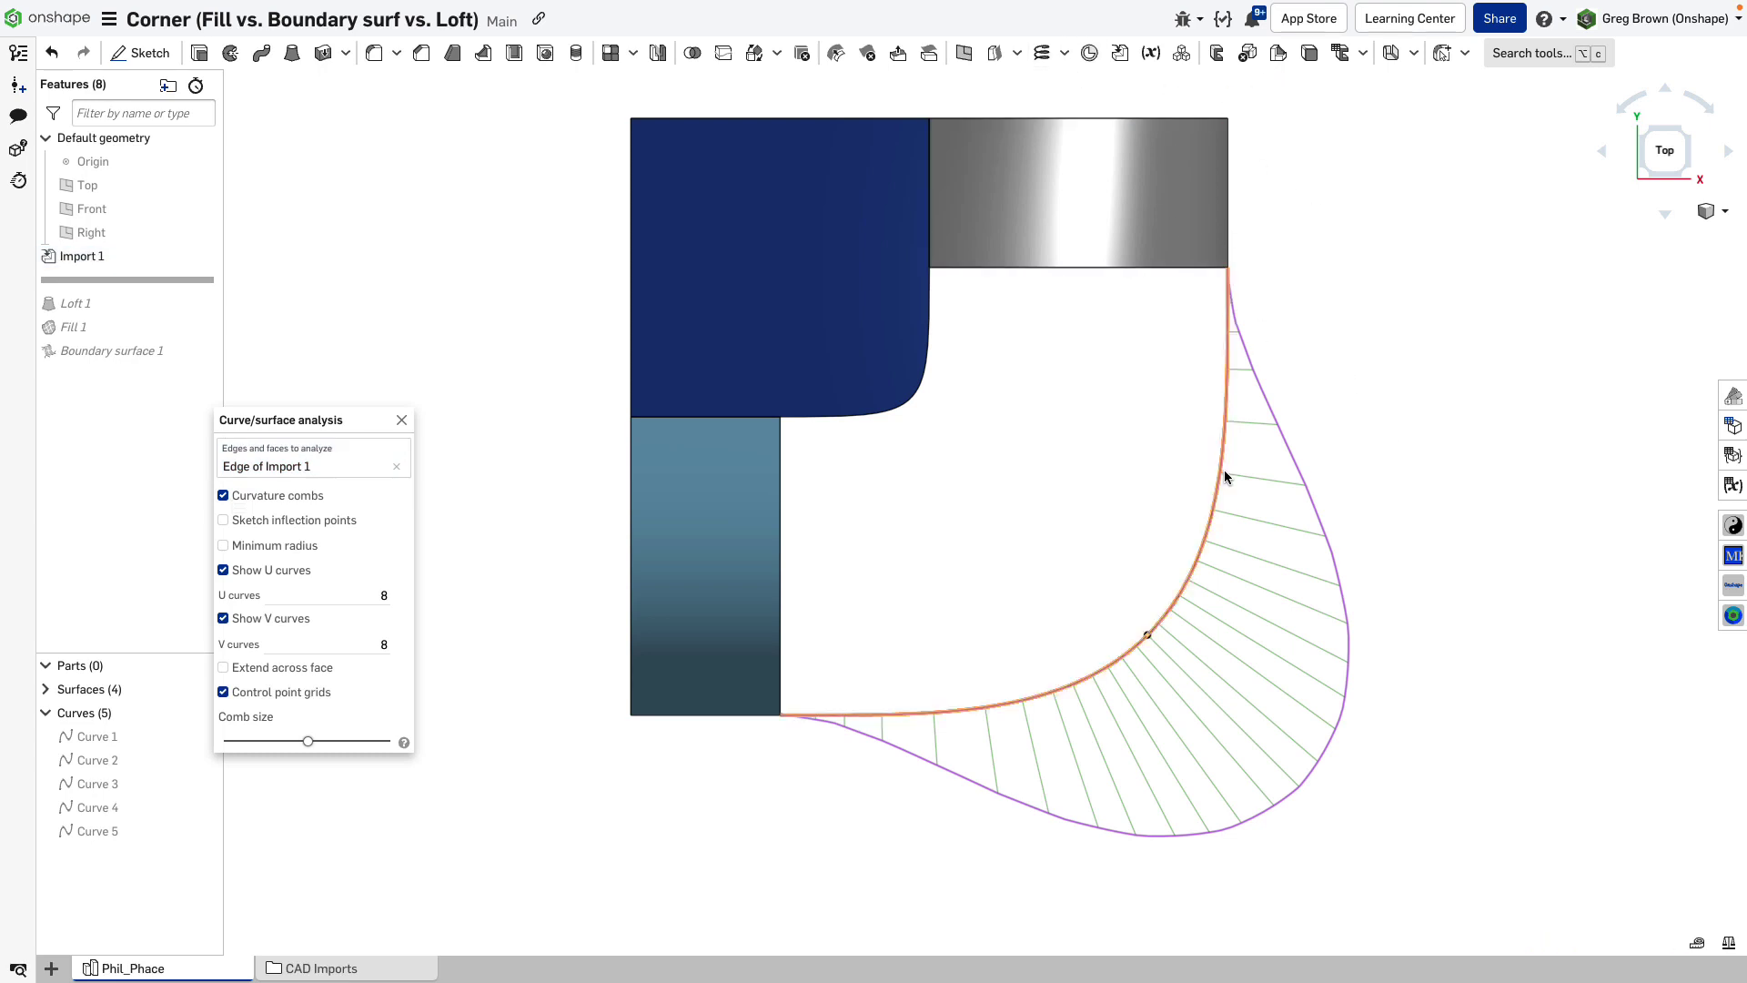
Add the inner curved edge of the upper grey side surface to the curvature analysis, compare both combs, and close the analysis
{"action": "right_click_drag", "start_coordinate": [1174, 732], "coordinate": [1190, 650]}
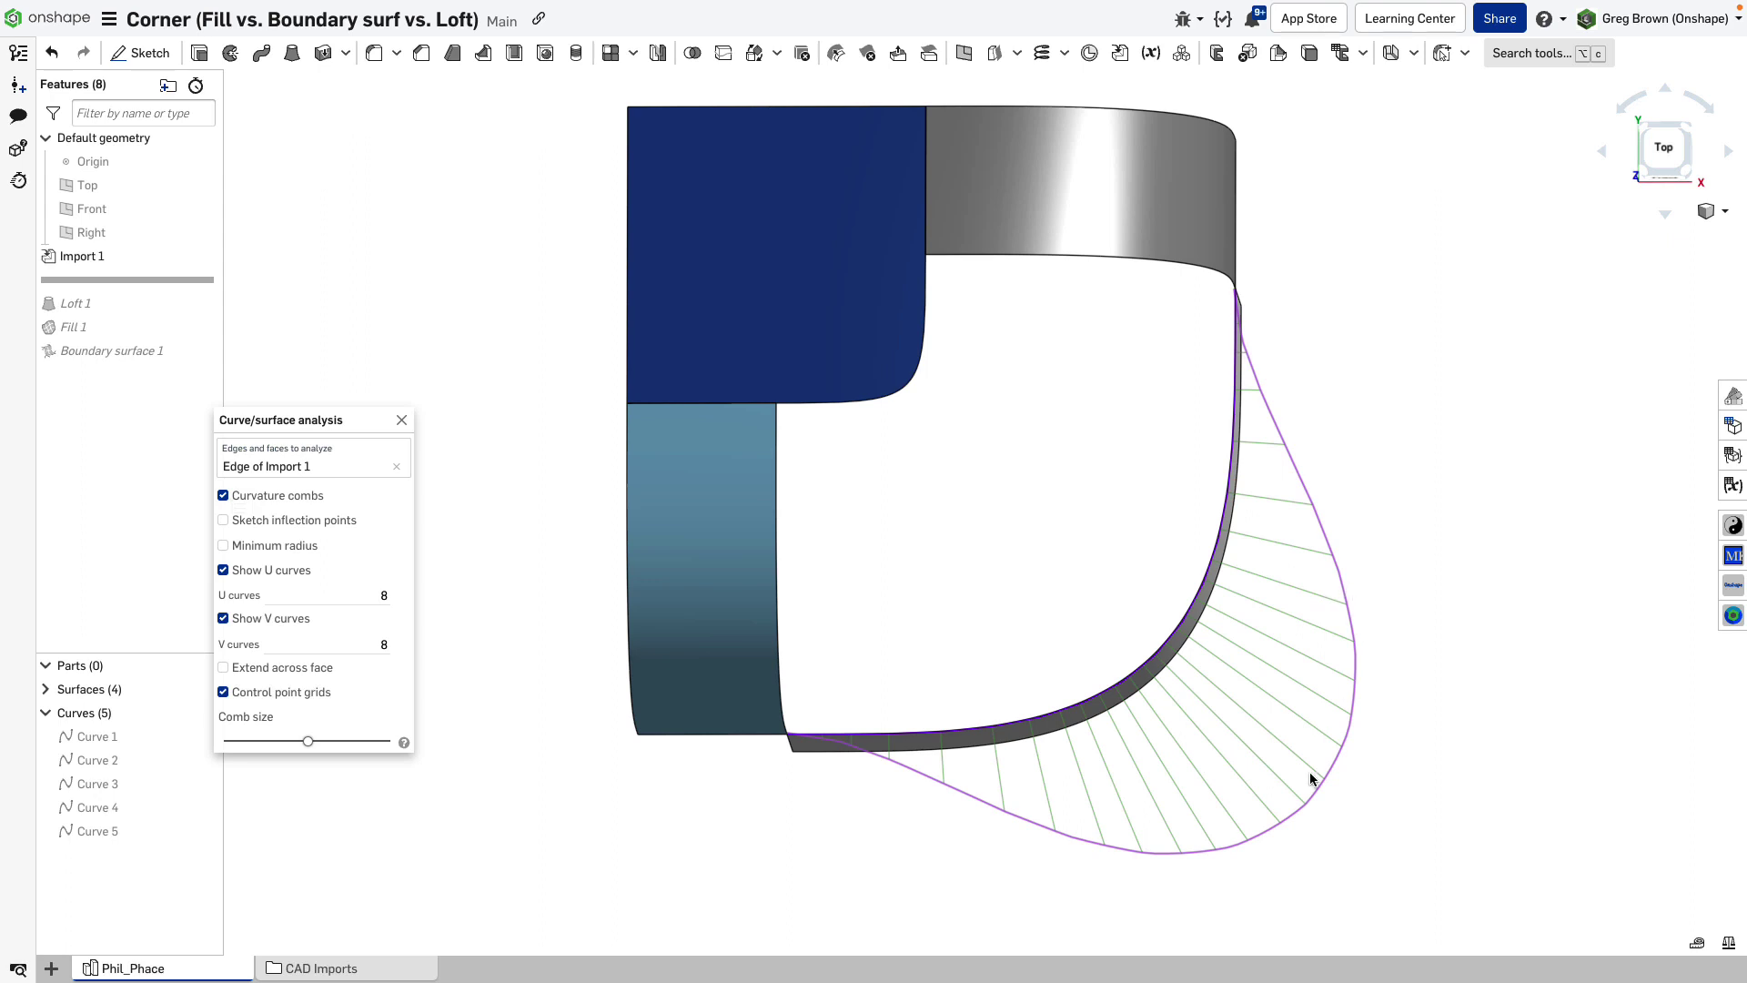
{"action": "right_click_drag", "start_coordinate": [1121, 341], "coordinate": [1040, 342]}
{"action": "left_click", "coordinate": [1150, 248]}
{"action": "left_click", "coordinate": [326, 462]}
{"action": "left_click", "coordinate": [1050, 282]}
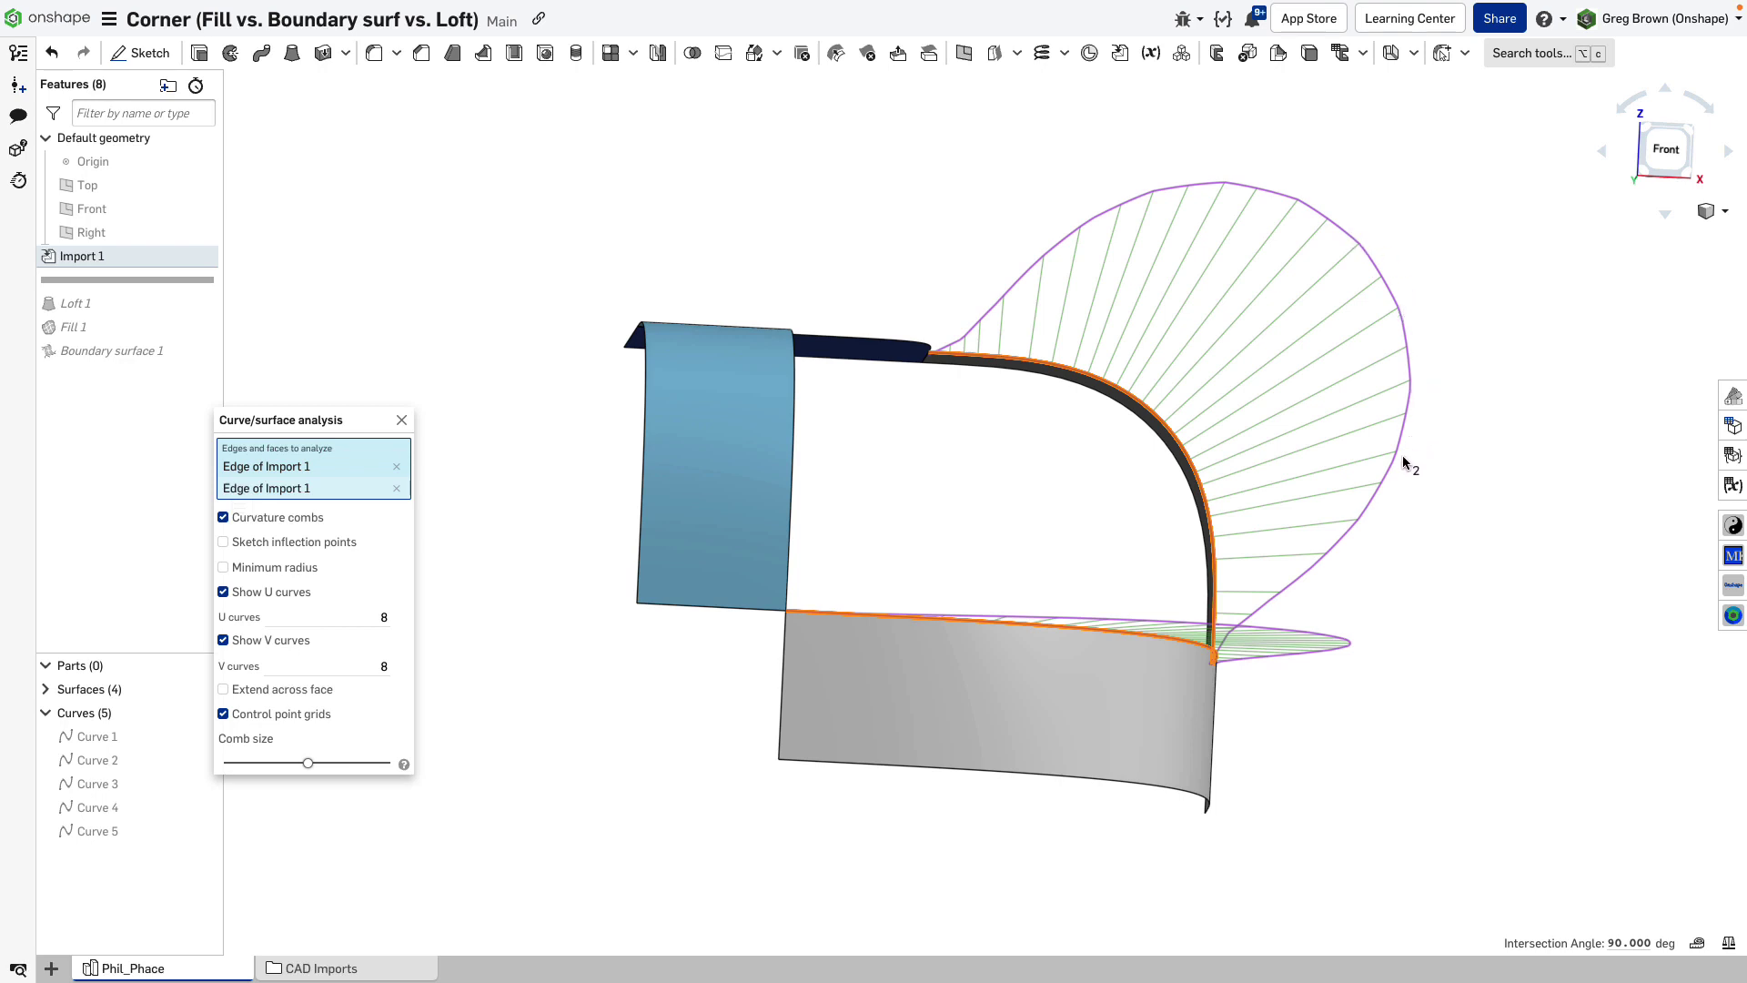
{"action": "right_click_drag", "start_coordinate": [1303, 219], "coordinate": [1093, 287]}
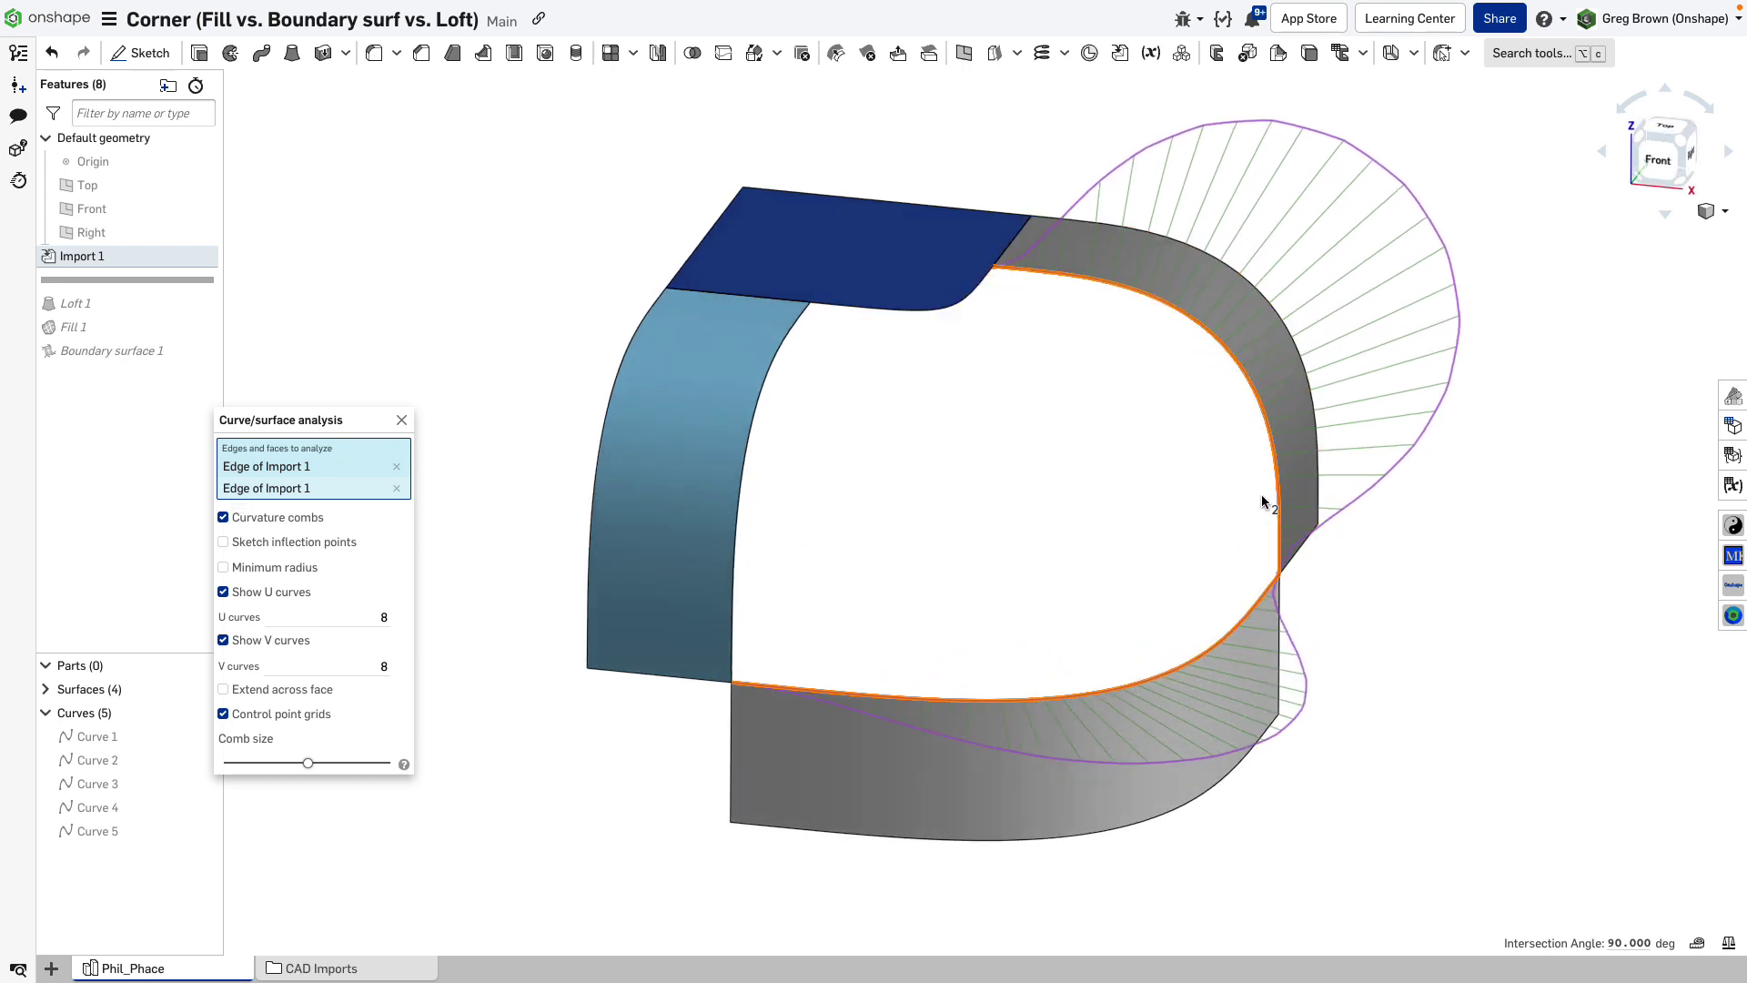
{"action": "right_click_drag", "start_coordinate": [1234, 521], "coordinate": [667, 424]}
{"action": "left_click", "coordinate": [402, 422]}
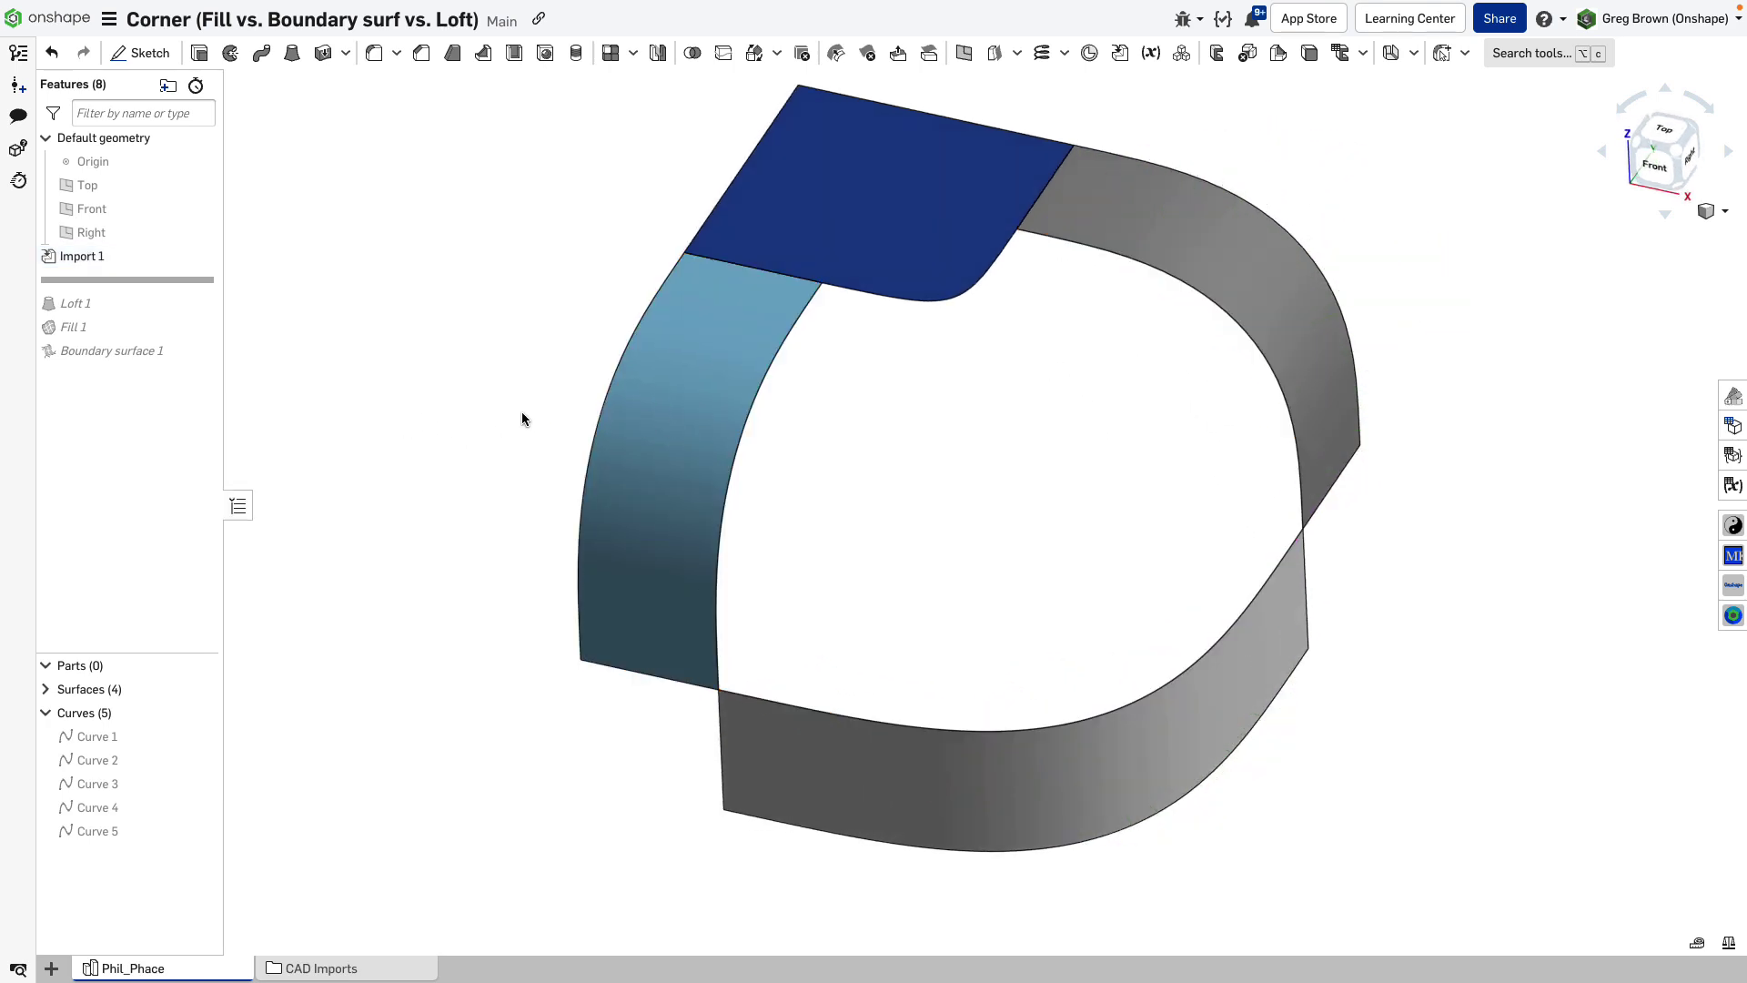
Roll the feature history forward to include Loft 1 and open that loft for editing
{"action": "scroll", "coordinate": [1082, 537], "scroll_direction": "up", "scroll_amount": 2}
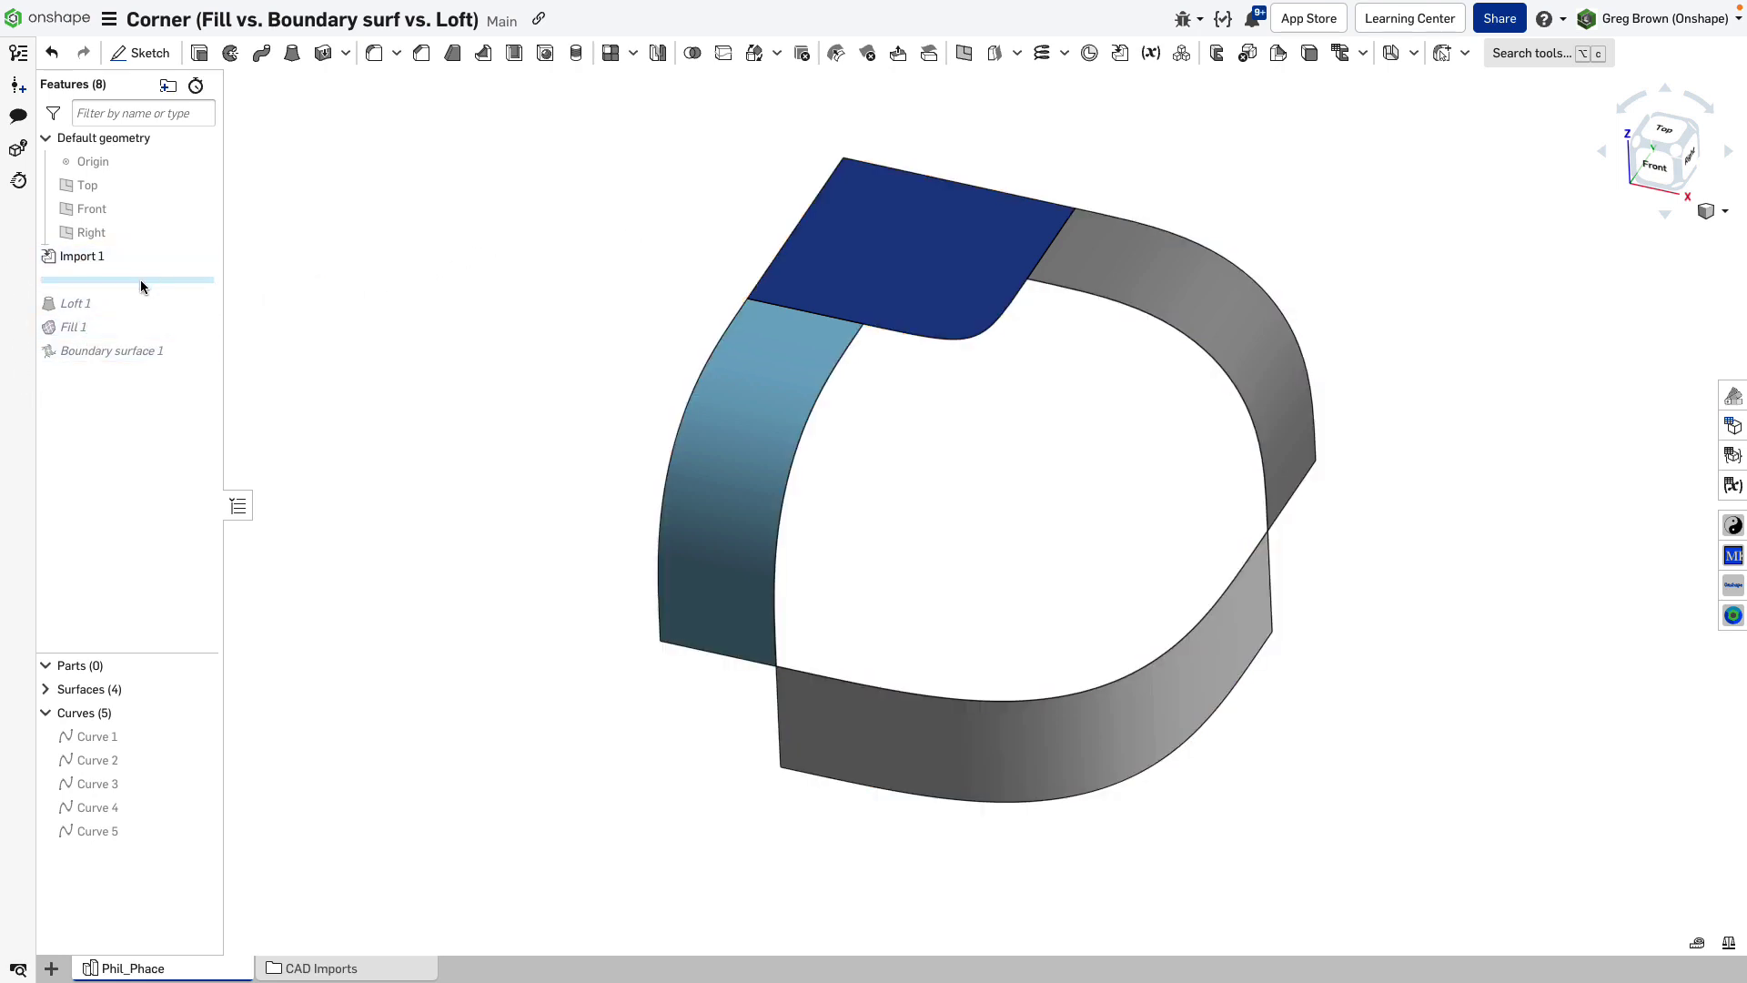
{"action": "left_click_drag", "start_coordinate": [140, 280], "coordinate": [128, 324]}
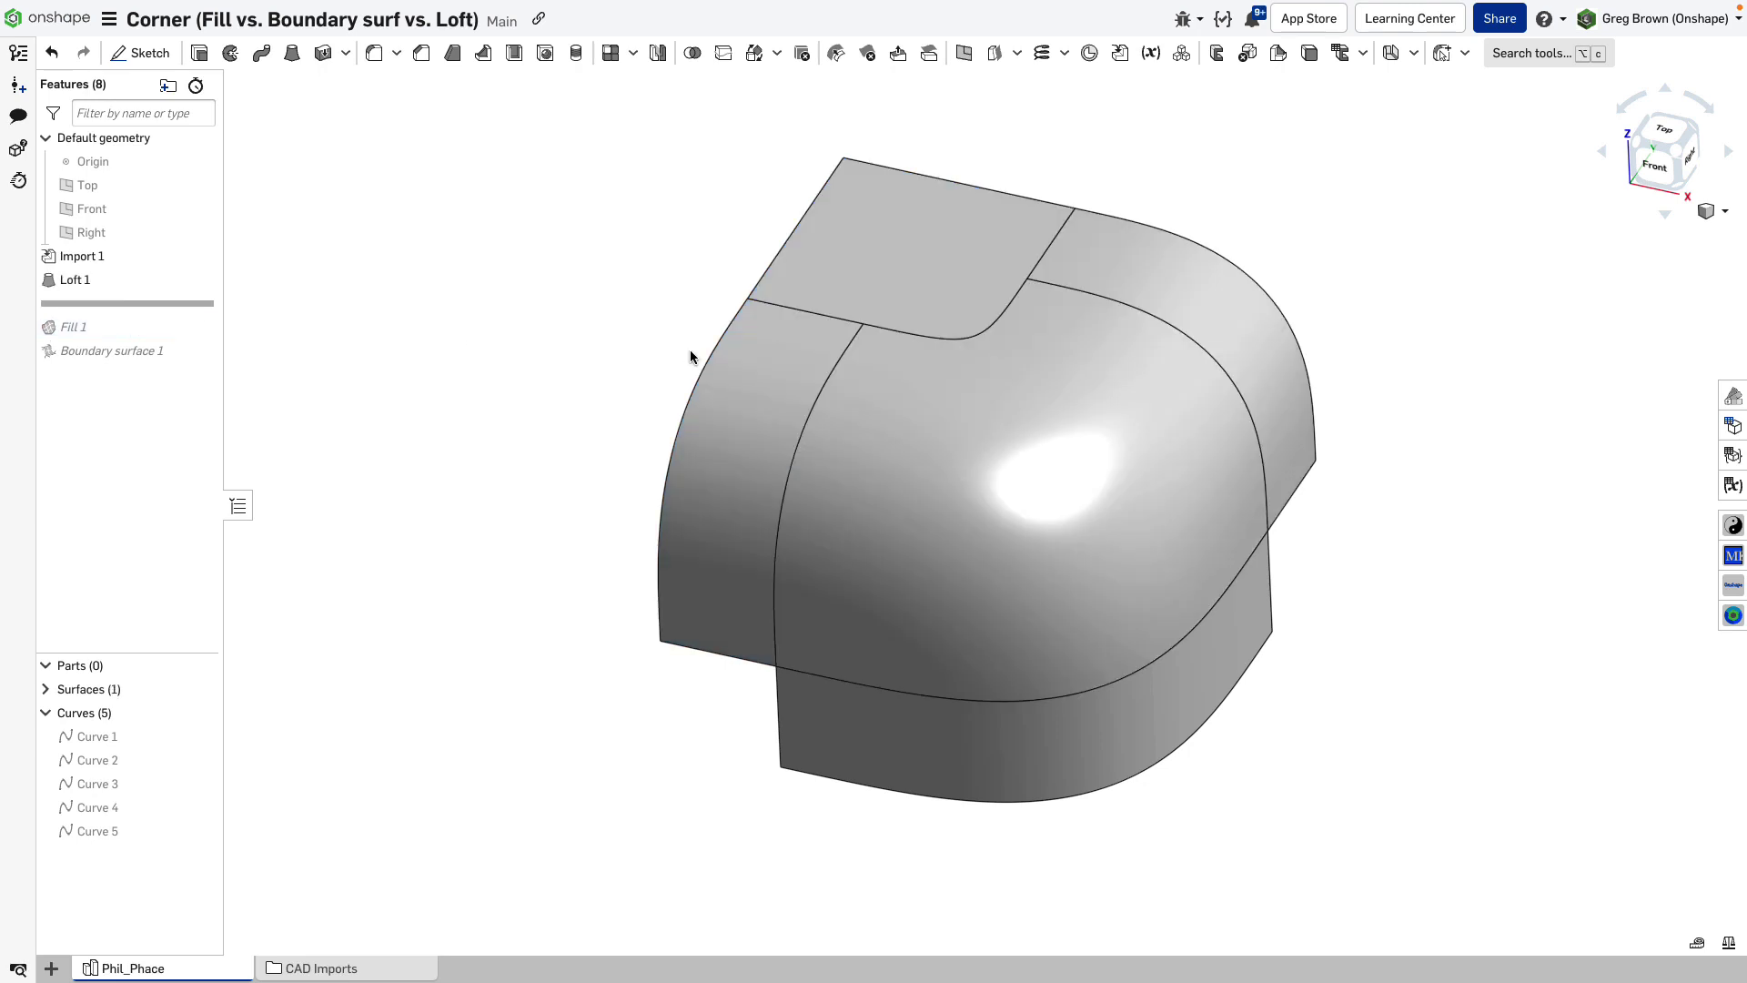
{"action": "right_click", "coordinate": [84, 279]}
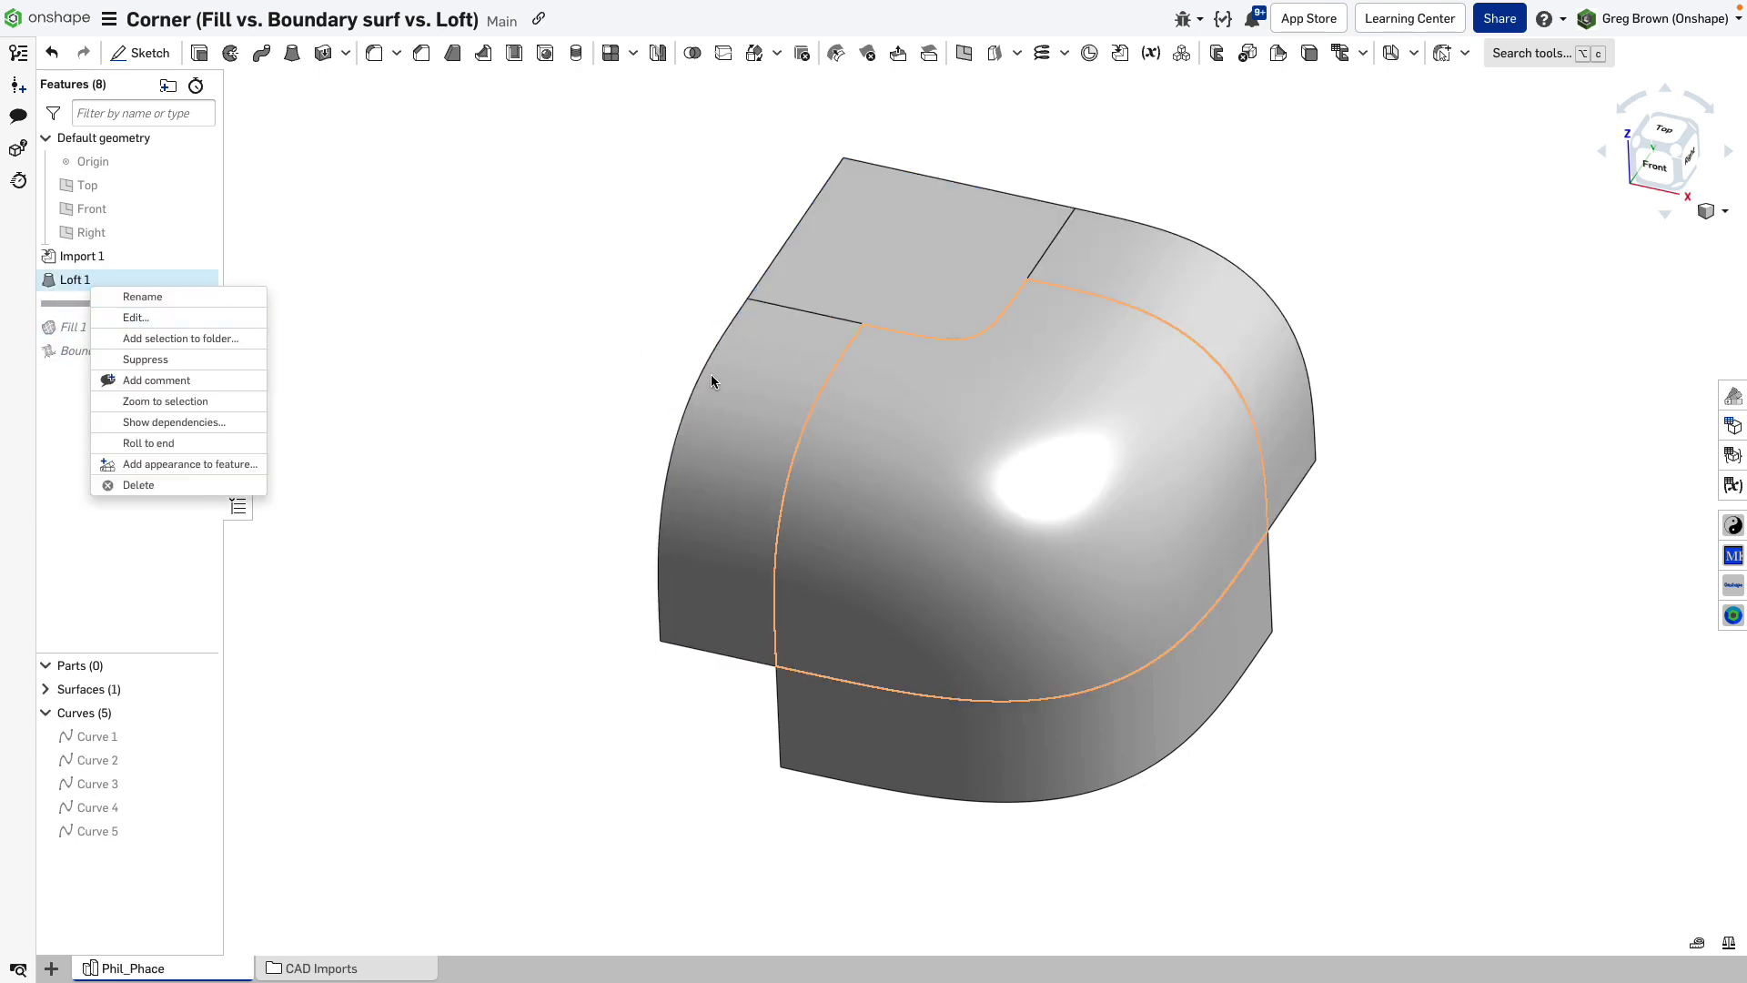
{"action": "left_click", "coordinate": [164, 317]}
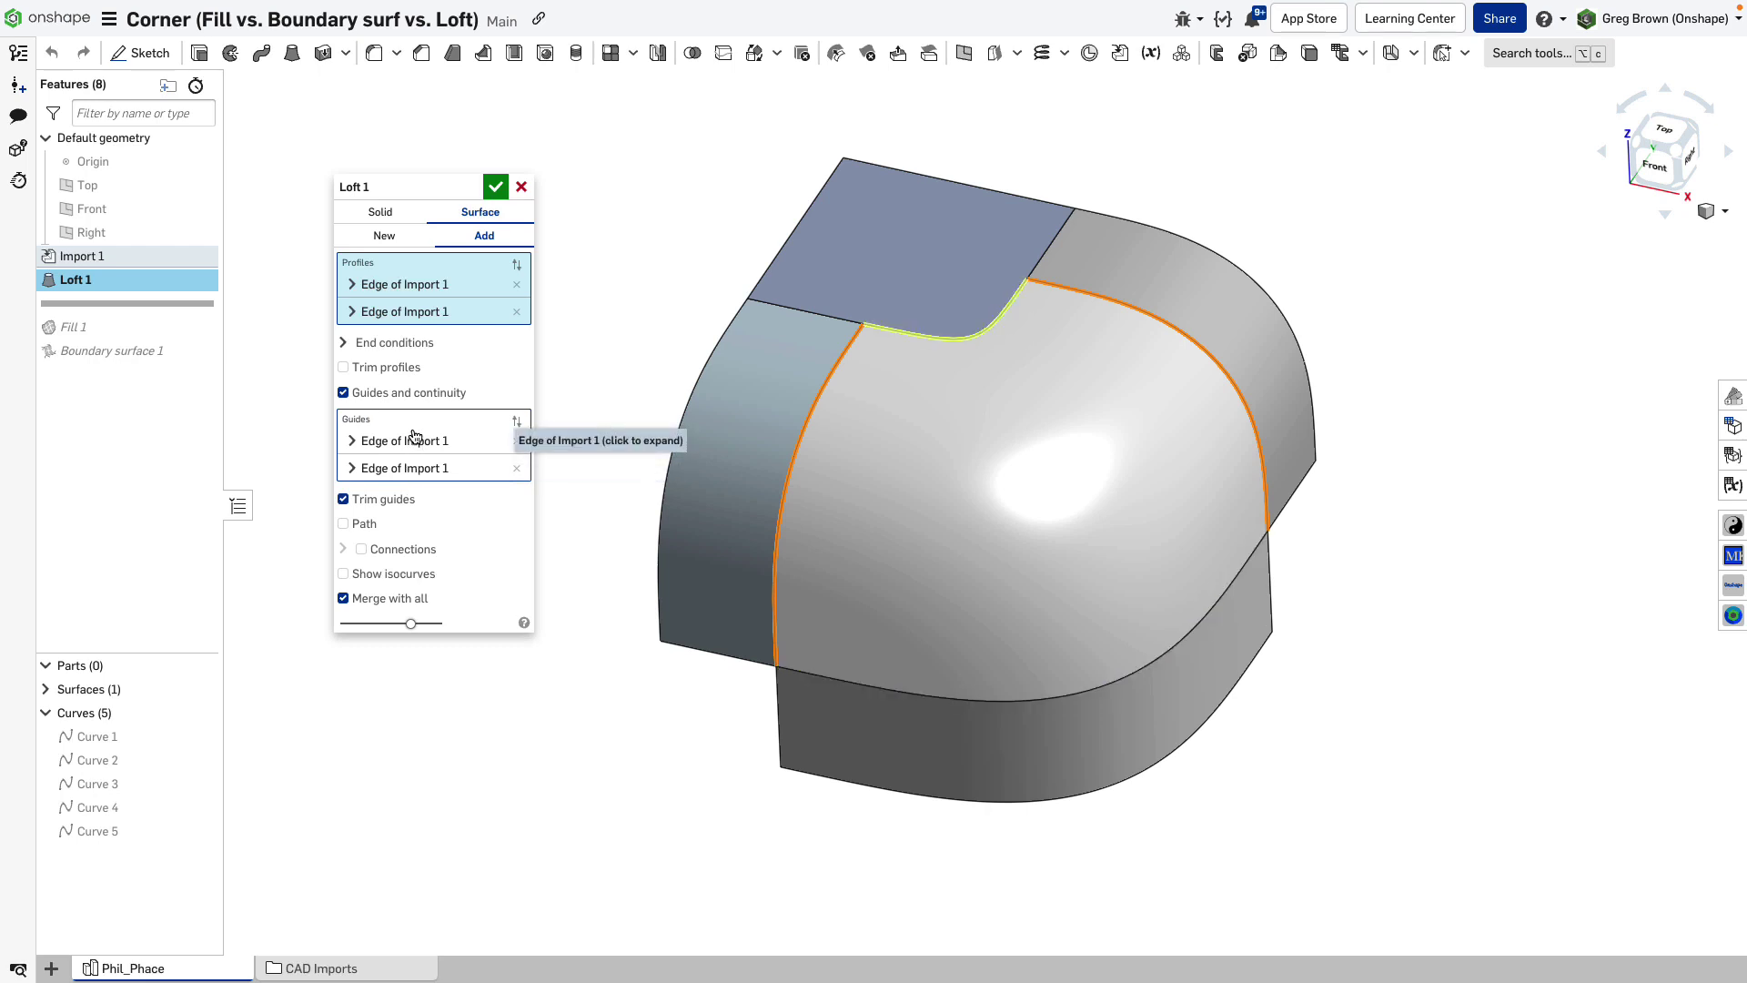
Review the loft's end conditions, checking both adjacent faces and the available start profile condition options
{"action": "left_click", "coordinate": [413, 352]}
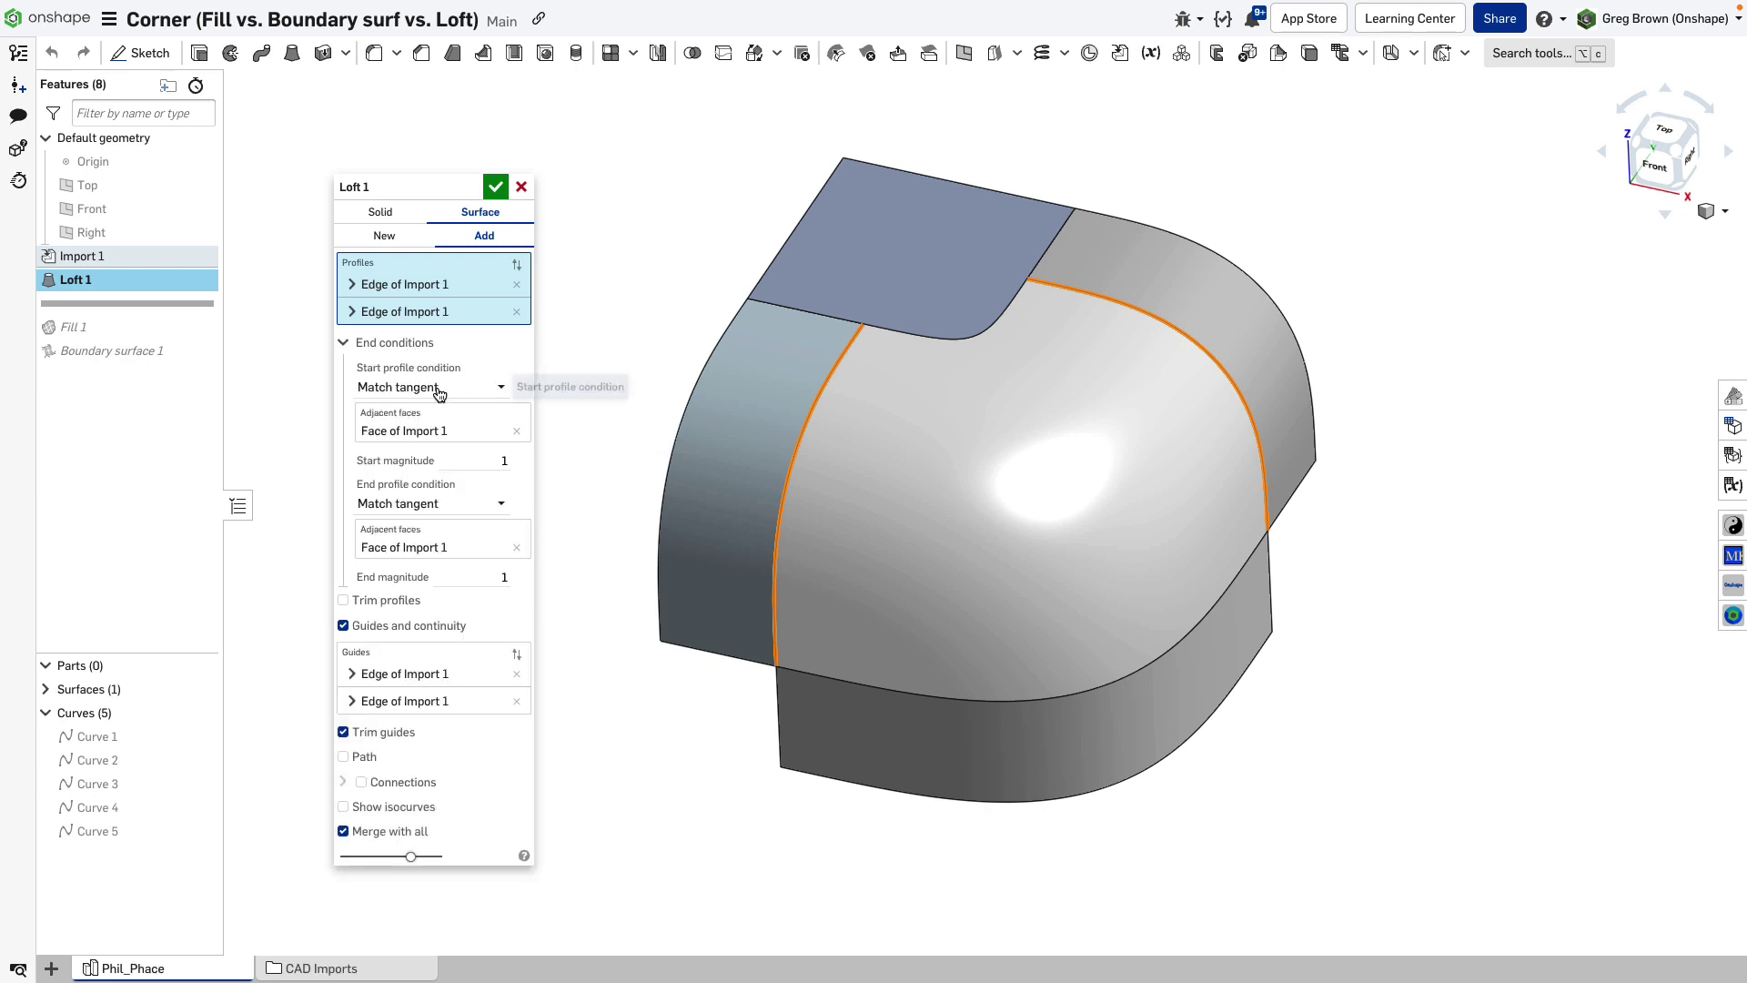
{"action": "left_click", "coordinate": [433, 431]}
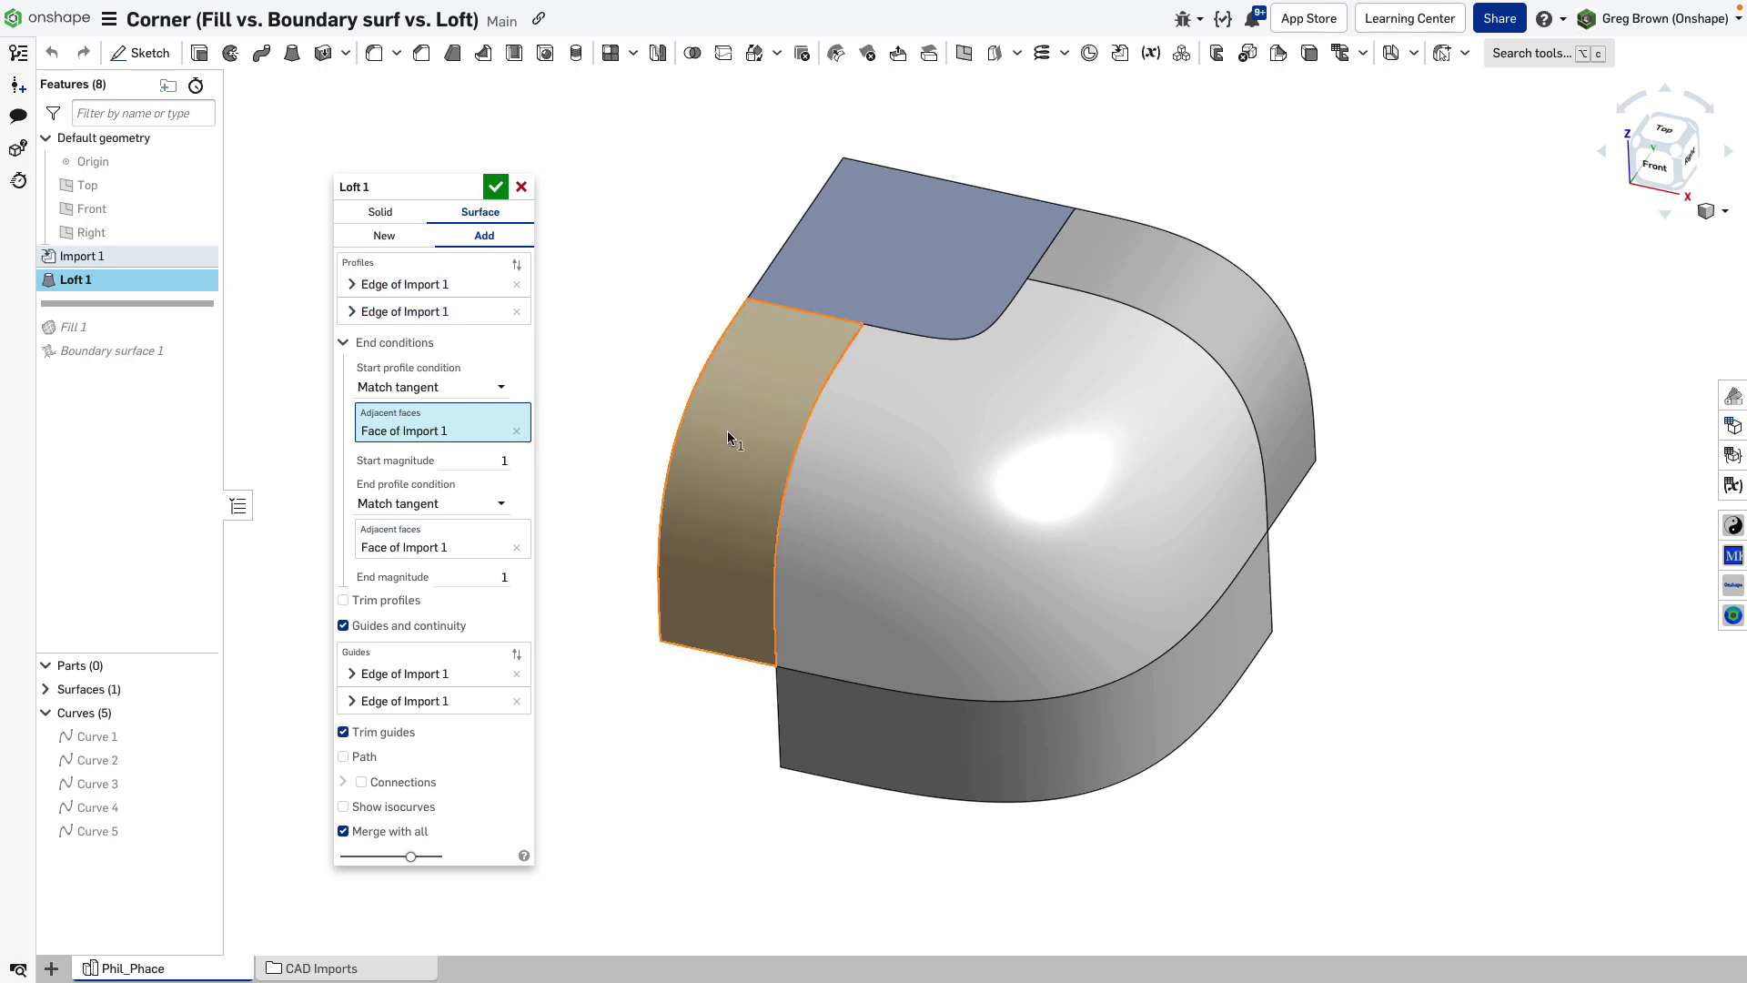
{"action": "left_click", "coordinate": [440, 548]}
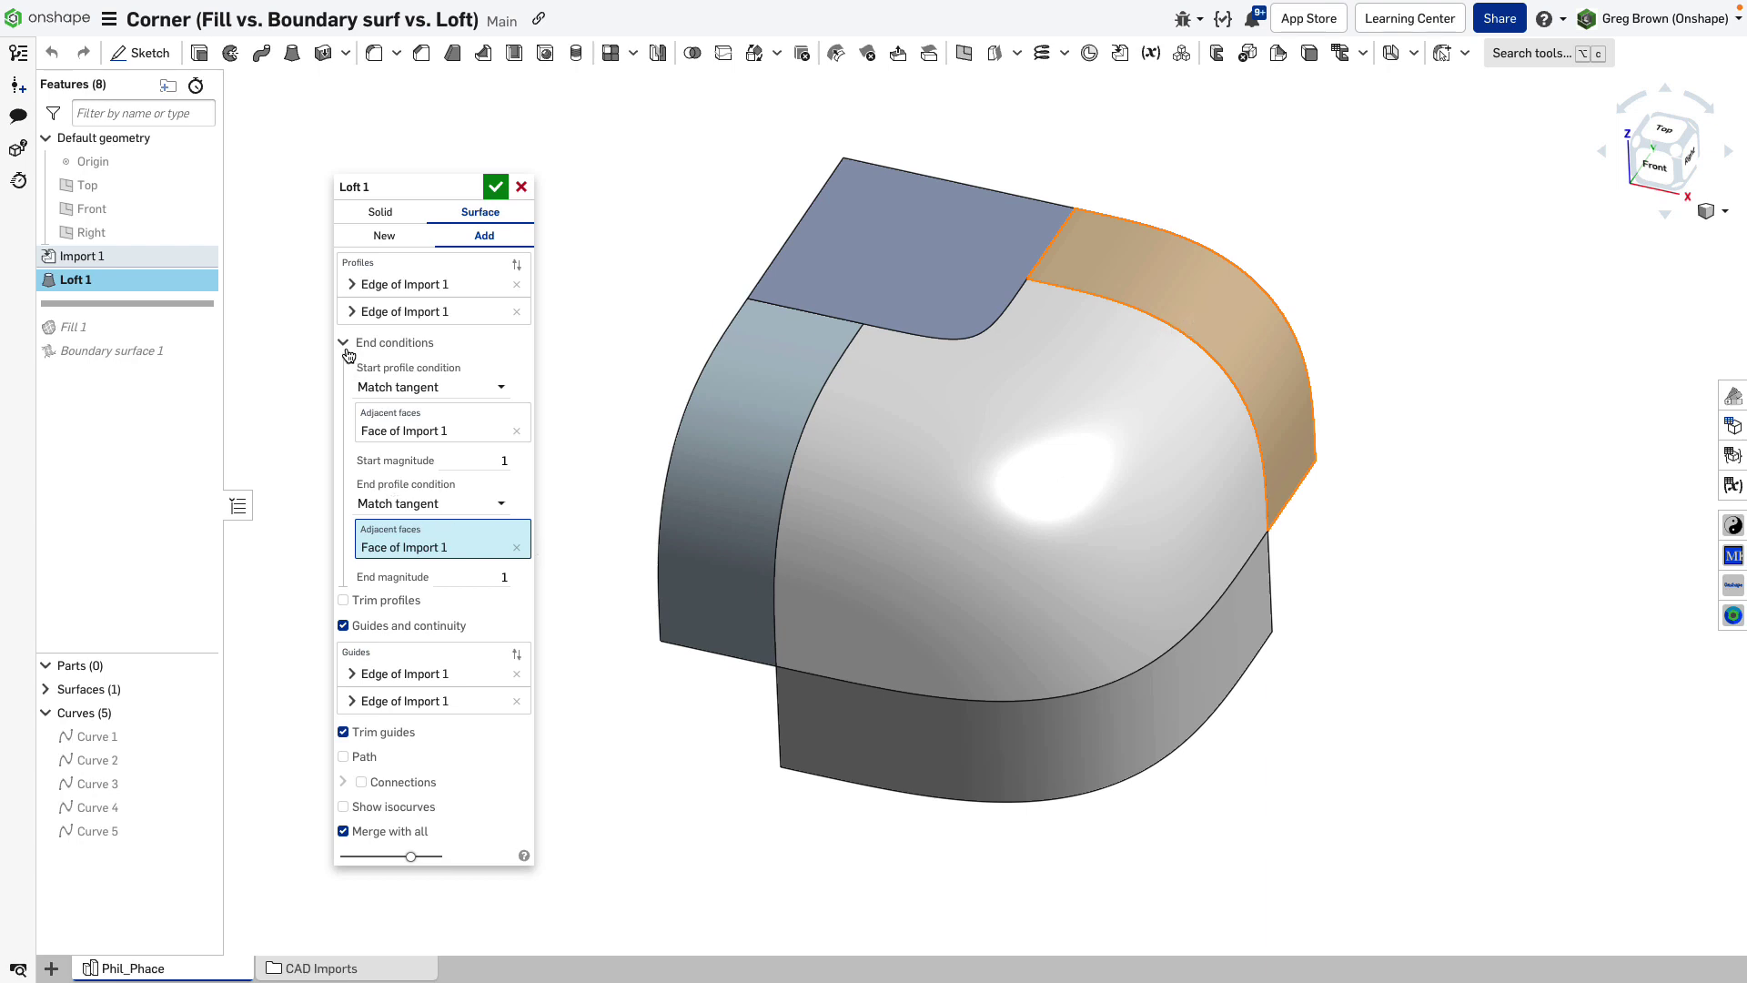
{"action": "left_click", "coordinate": [435, 386]}
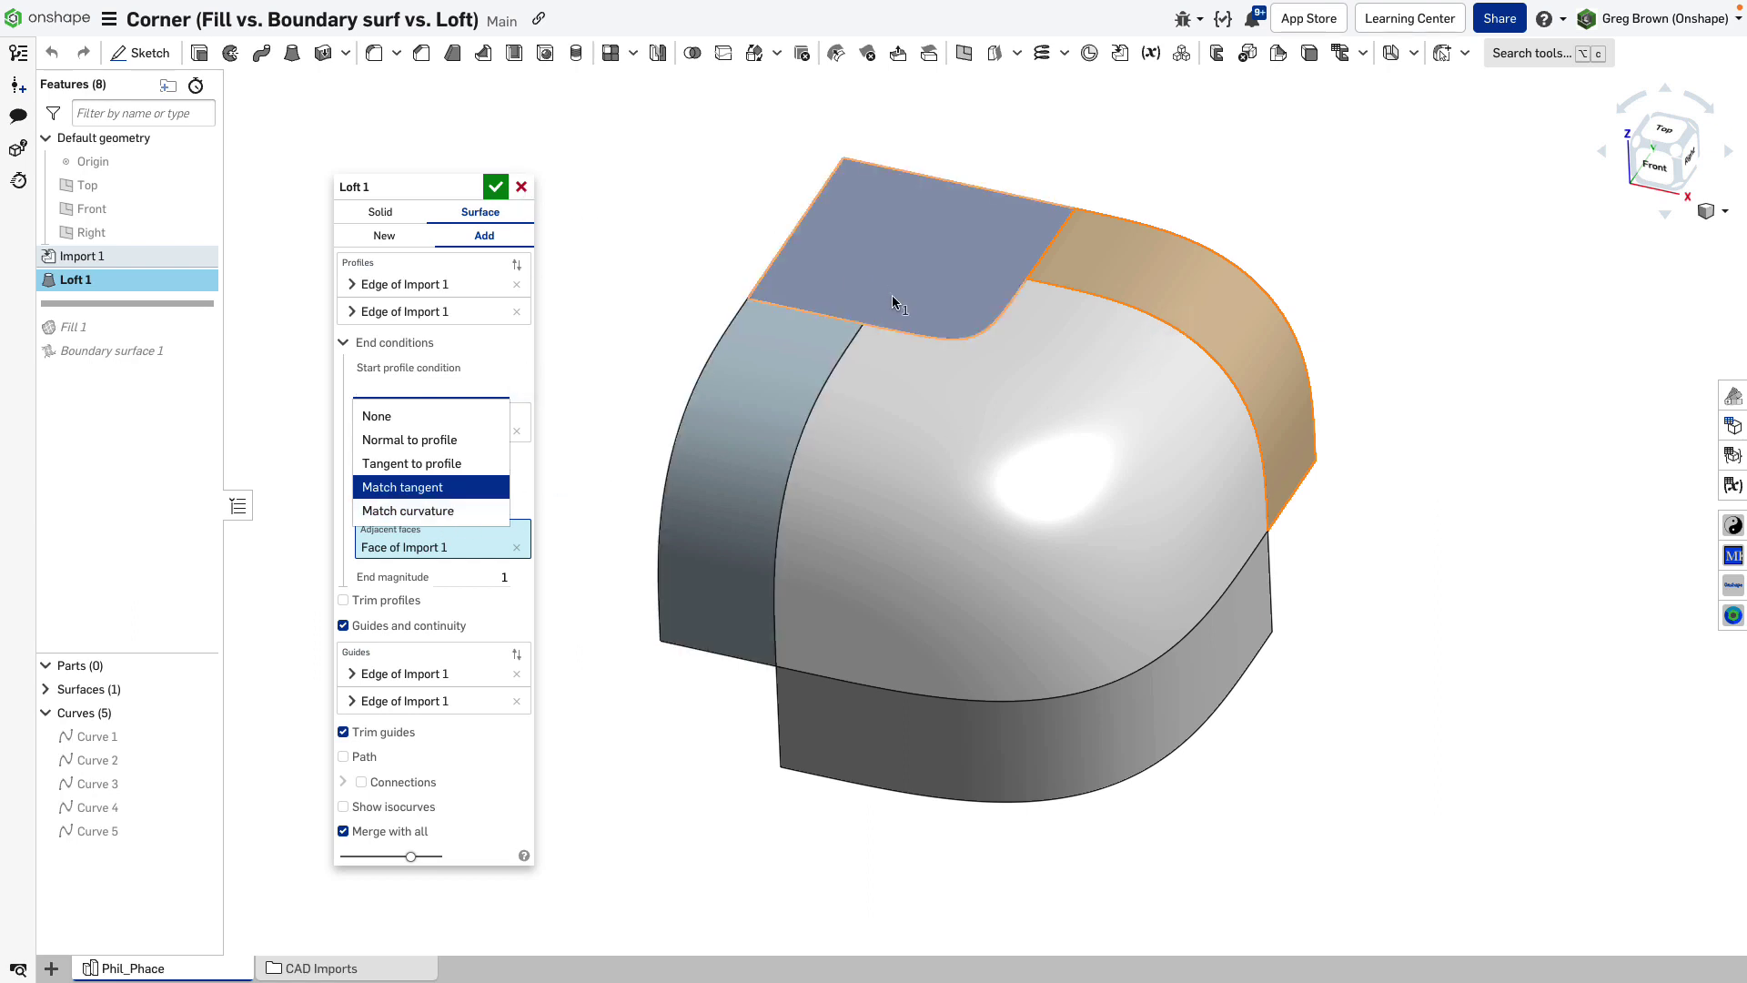
{"action": "left_click", "coordinate": [356, 346]}
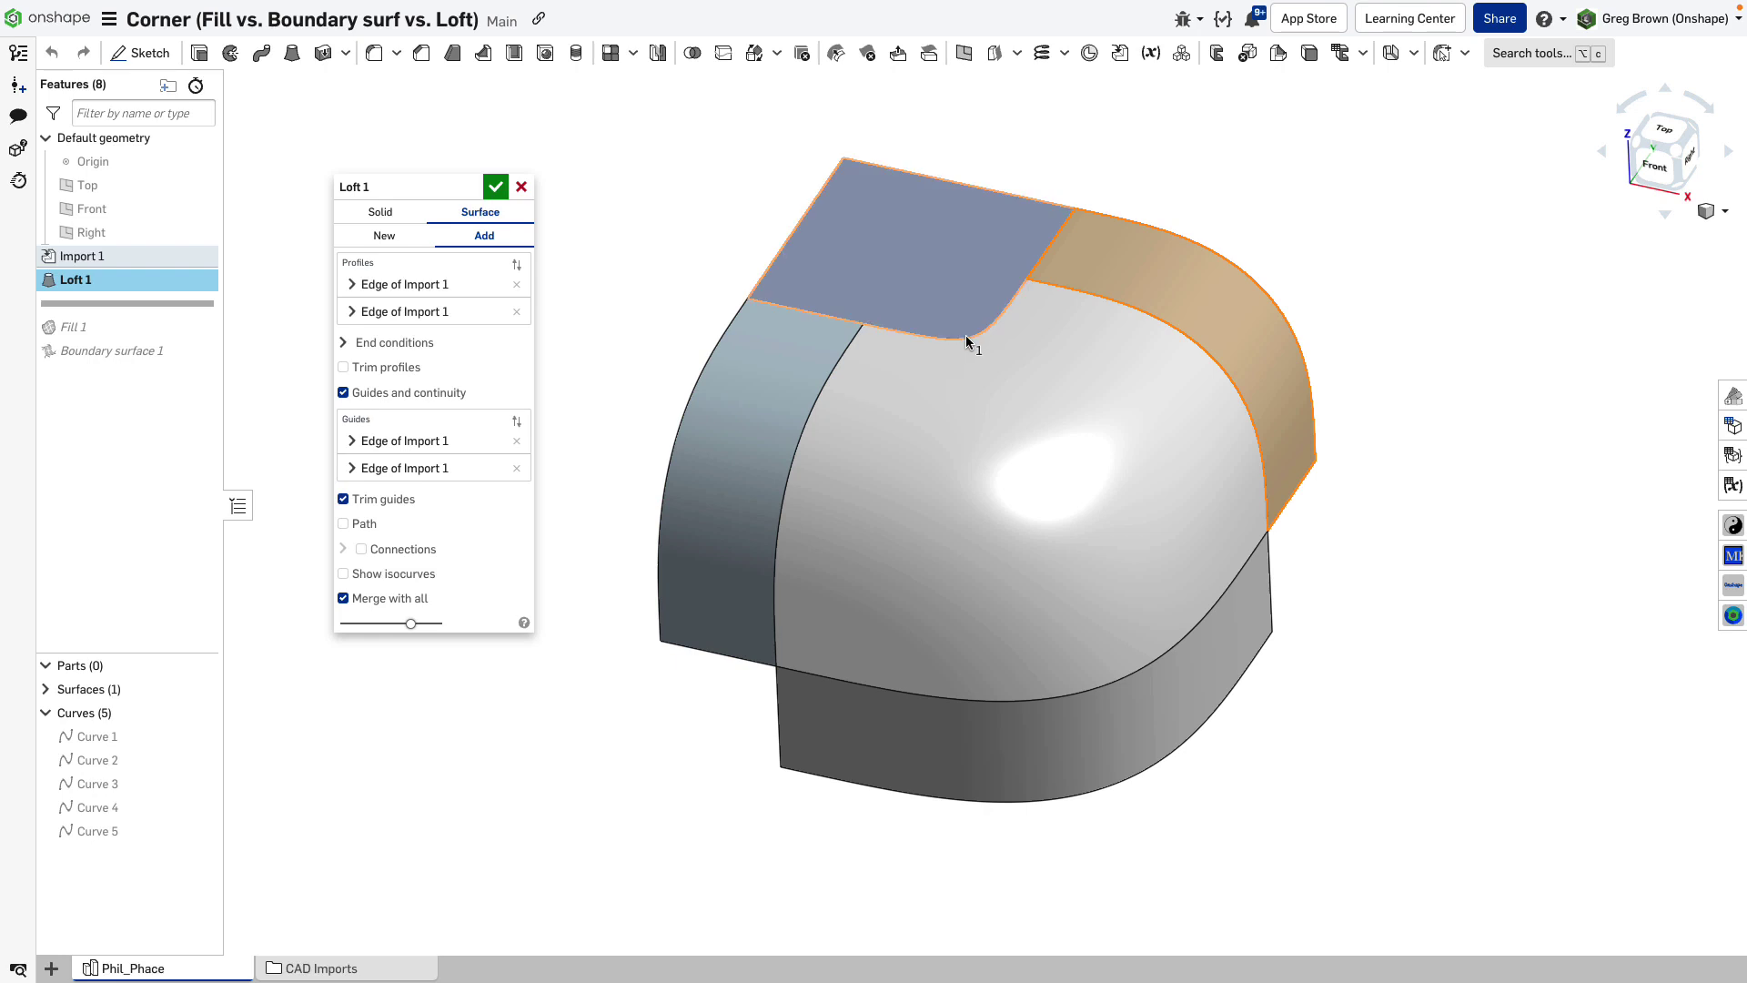
Review the continuity options of the loft's first guide edge, leaving it at Match tangent
{"action": "left_click", "coordinate": [354, 442]}
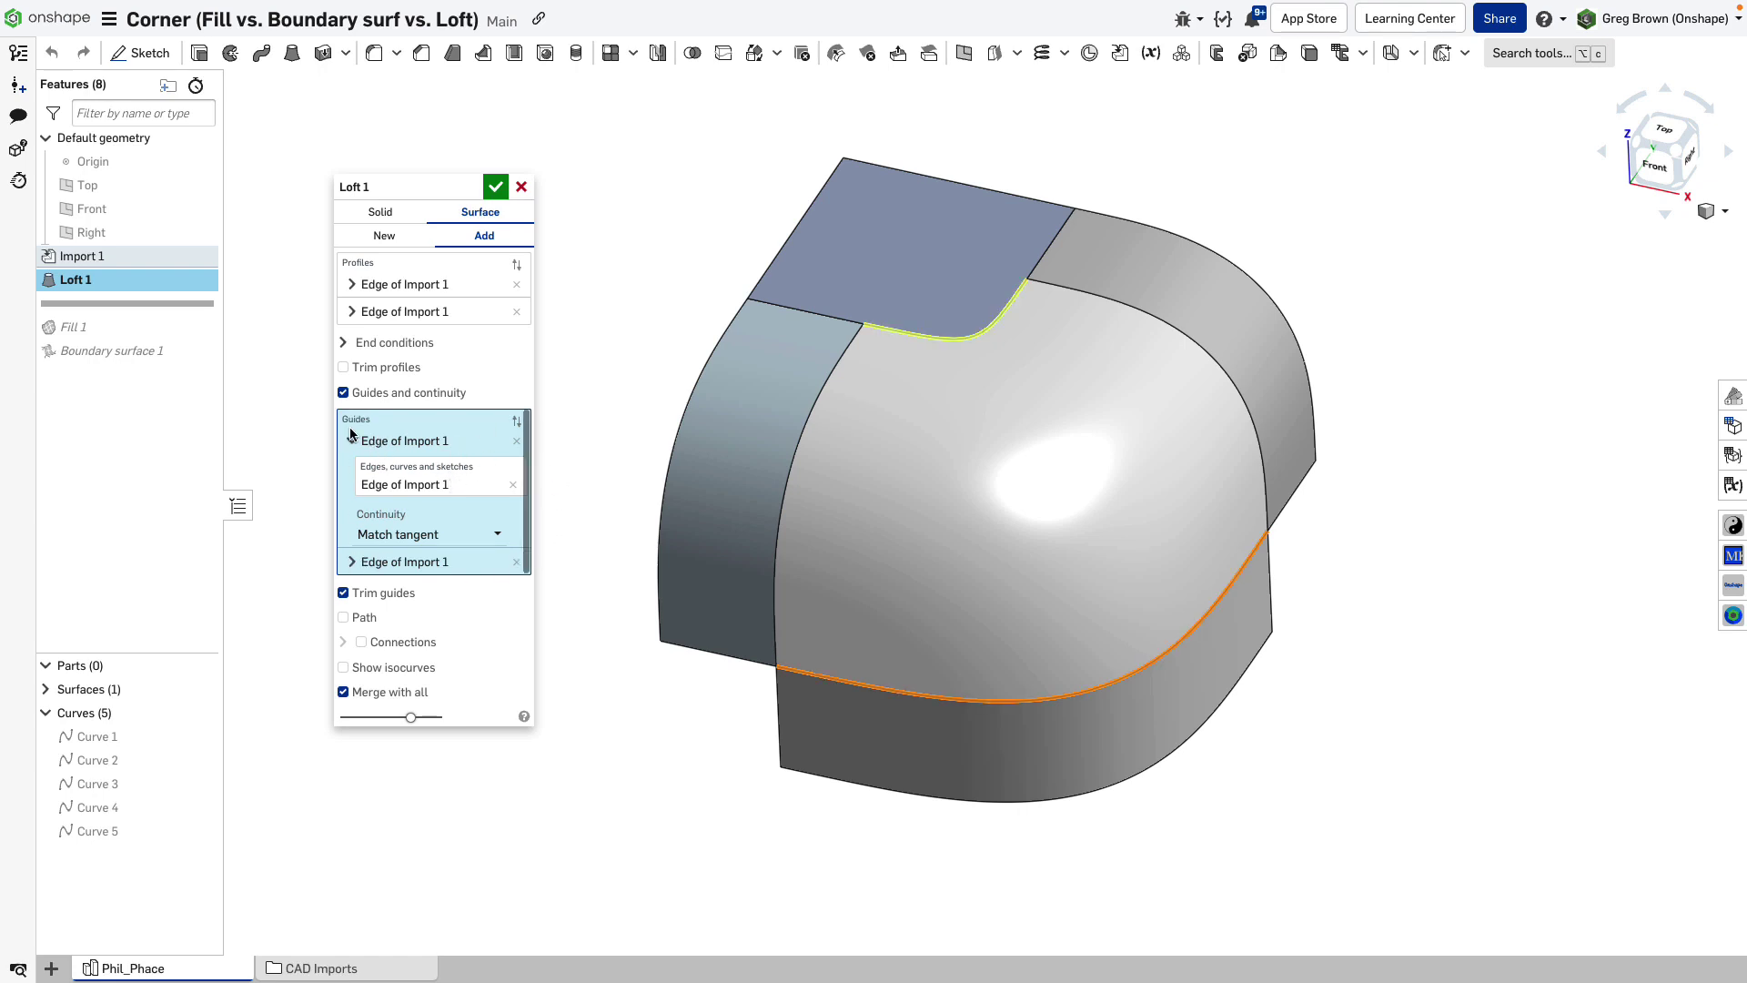
{"action": "left_click", "coordinate": [421, 533]}
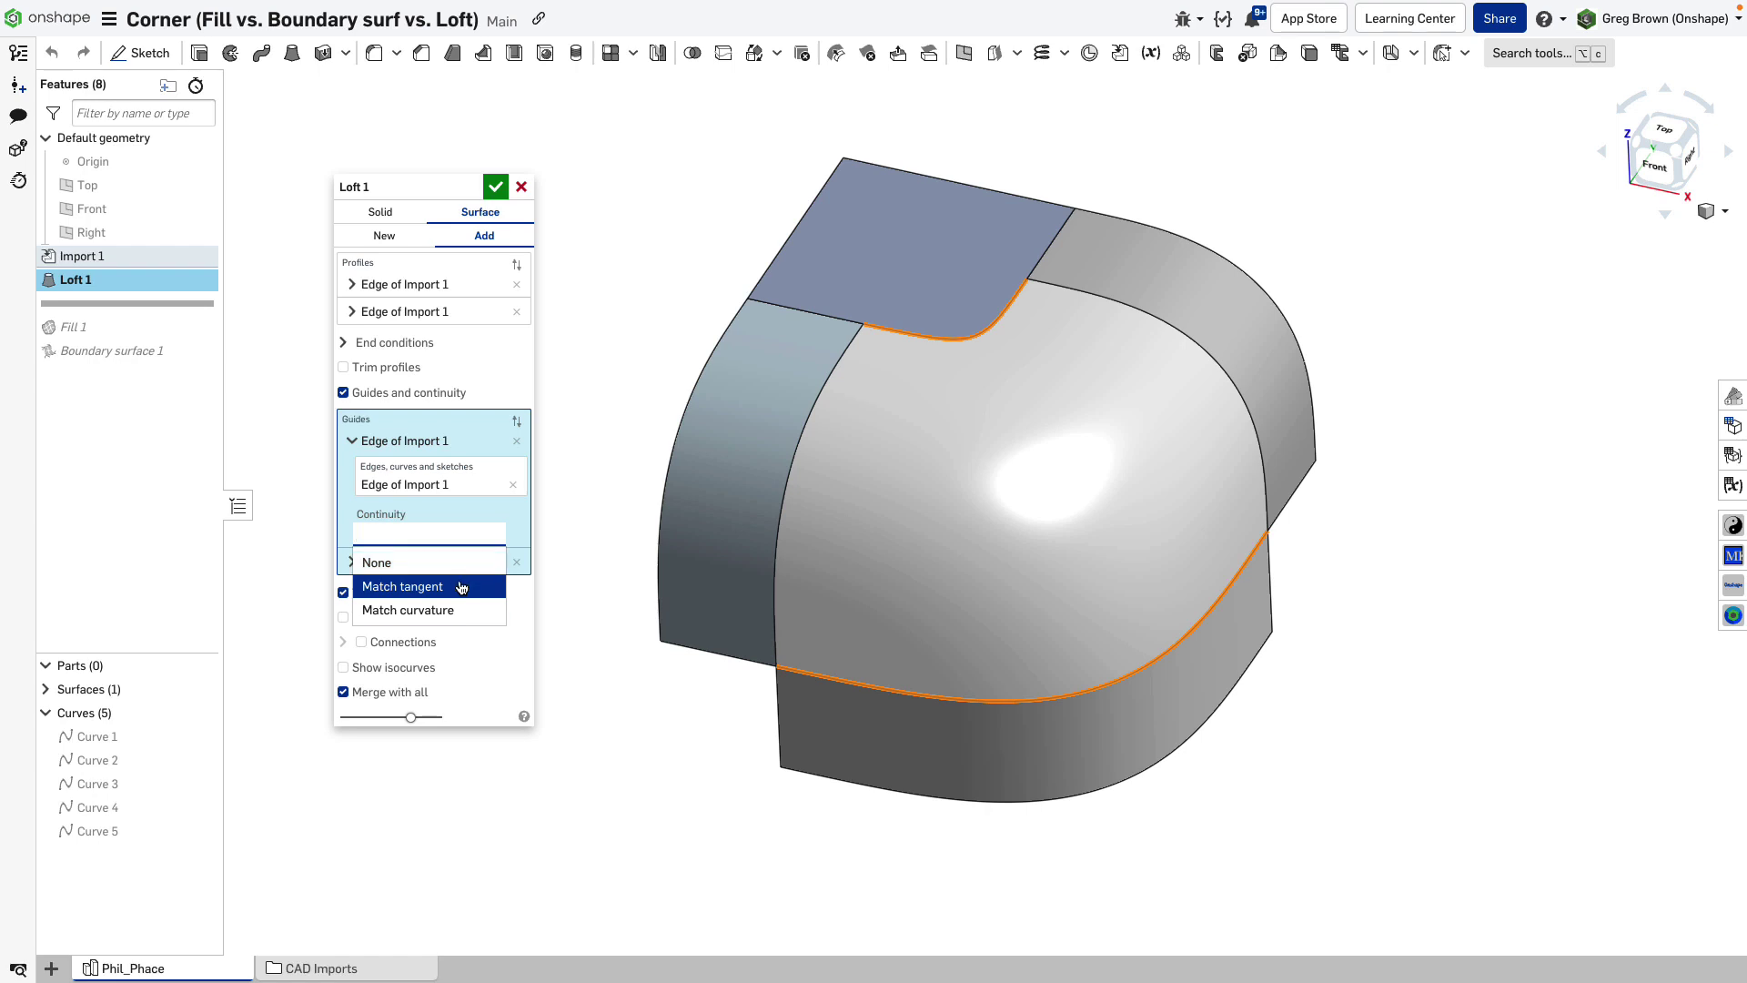
{"action": "left_click", "coordinate": [543, 467]}
{"action": "left_click", "coordinate": [366, 441]}
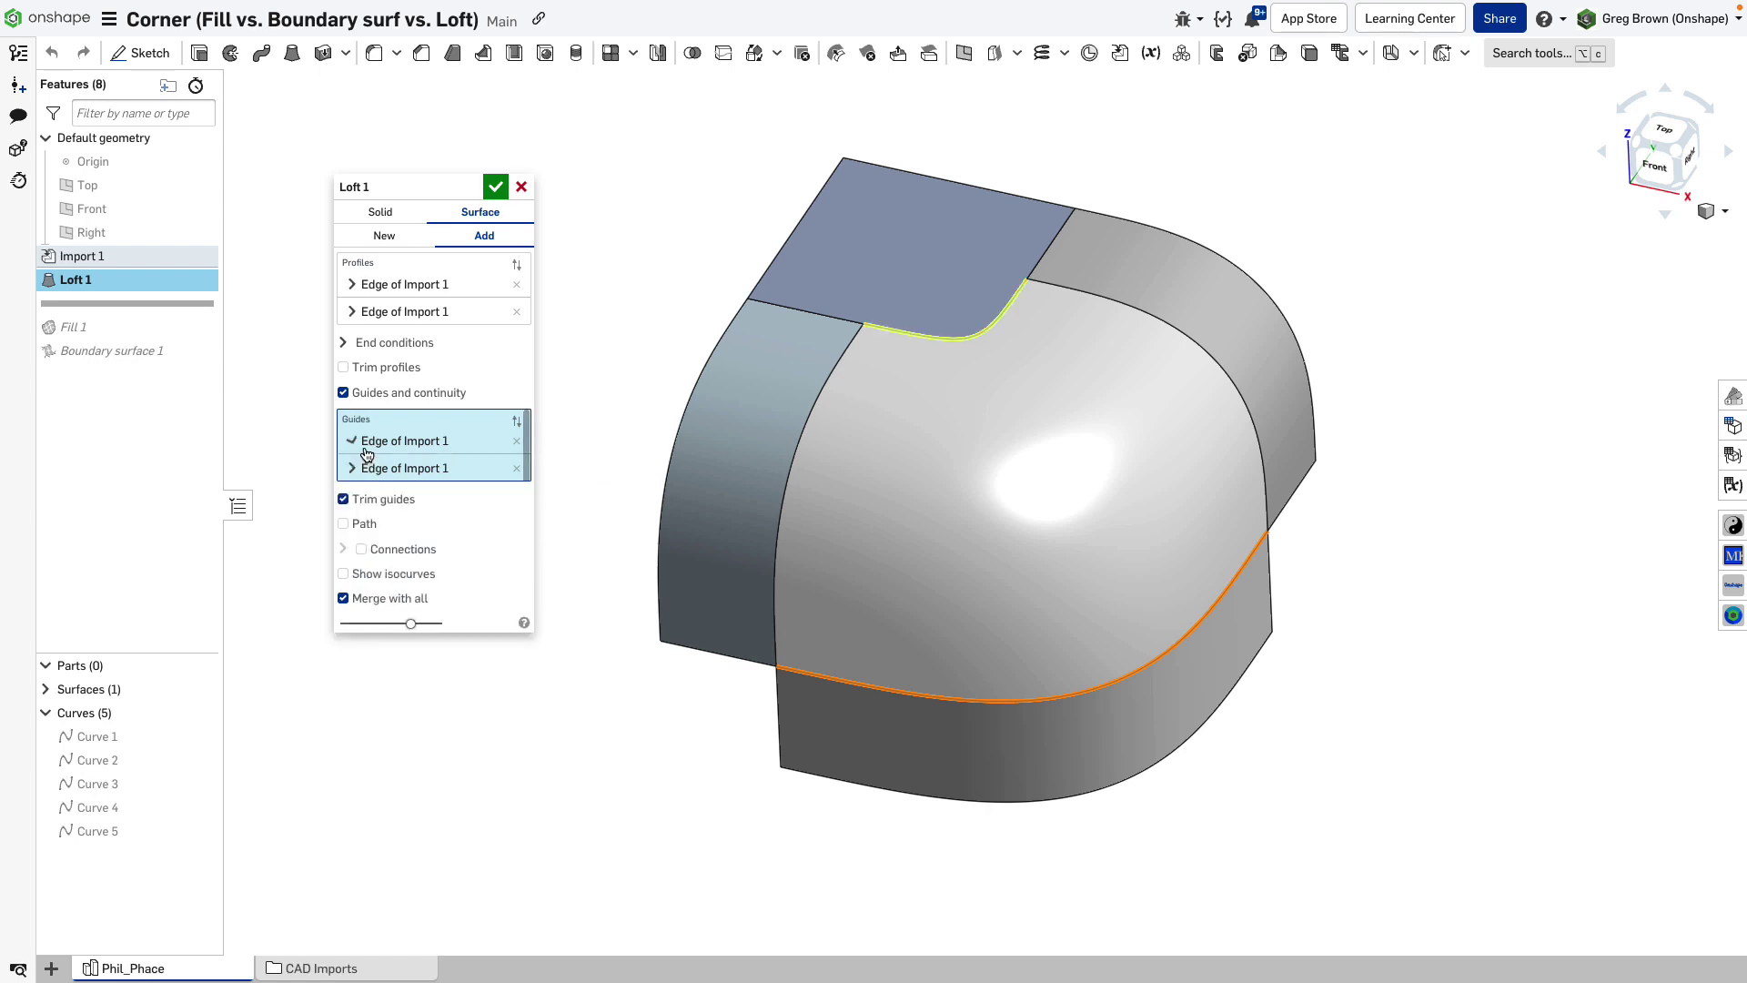
Turn on isocurves for the loft, inspect the mesh on the corner, and accept the feature
{"action": "left_click", "coordinate": [392, 575]}
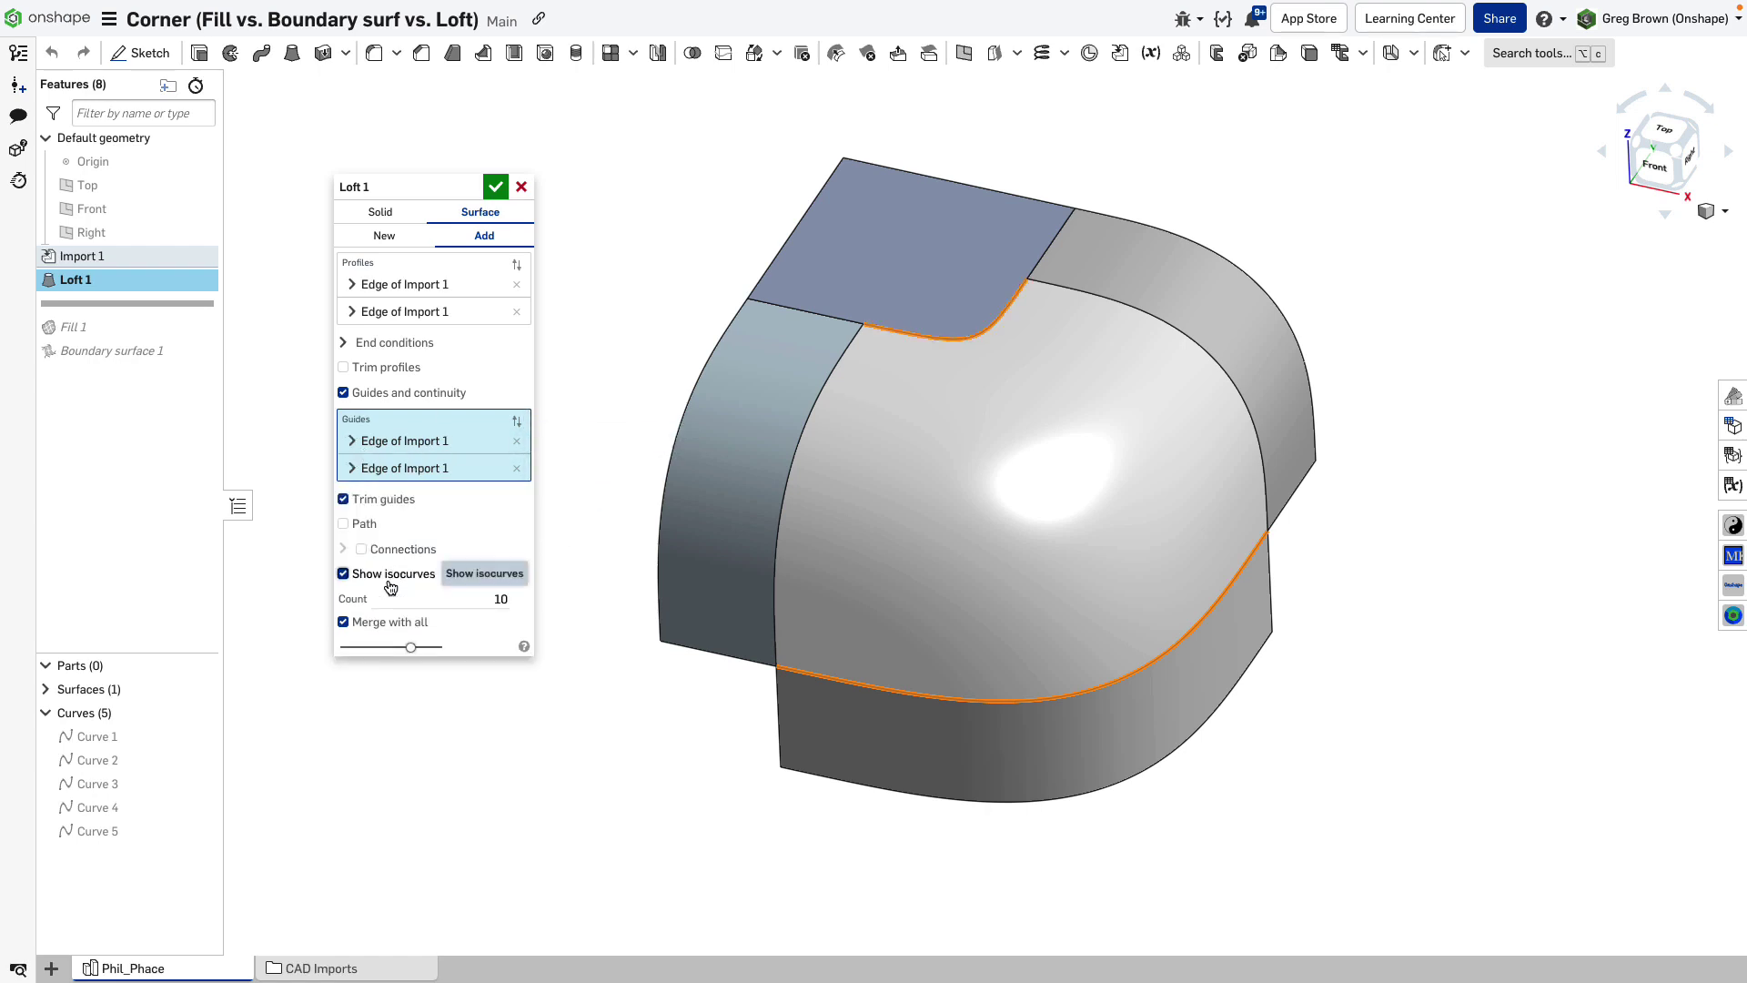
{"action": "right_click_drag", "start_coordinate": [764, 495], "coordinate": [908, 455]}
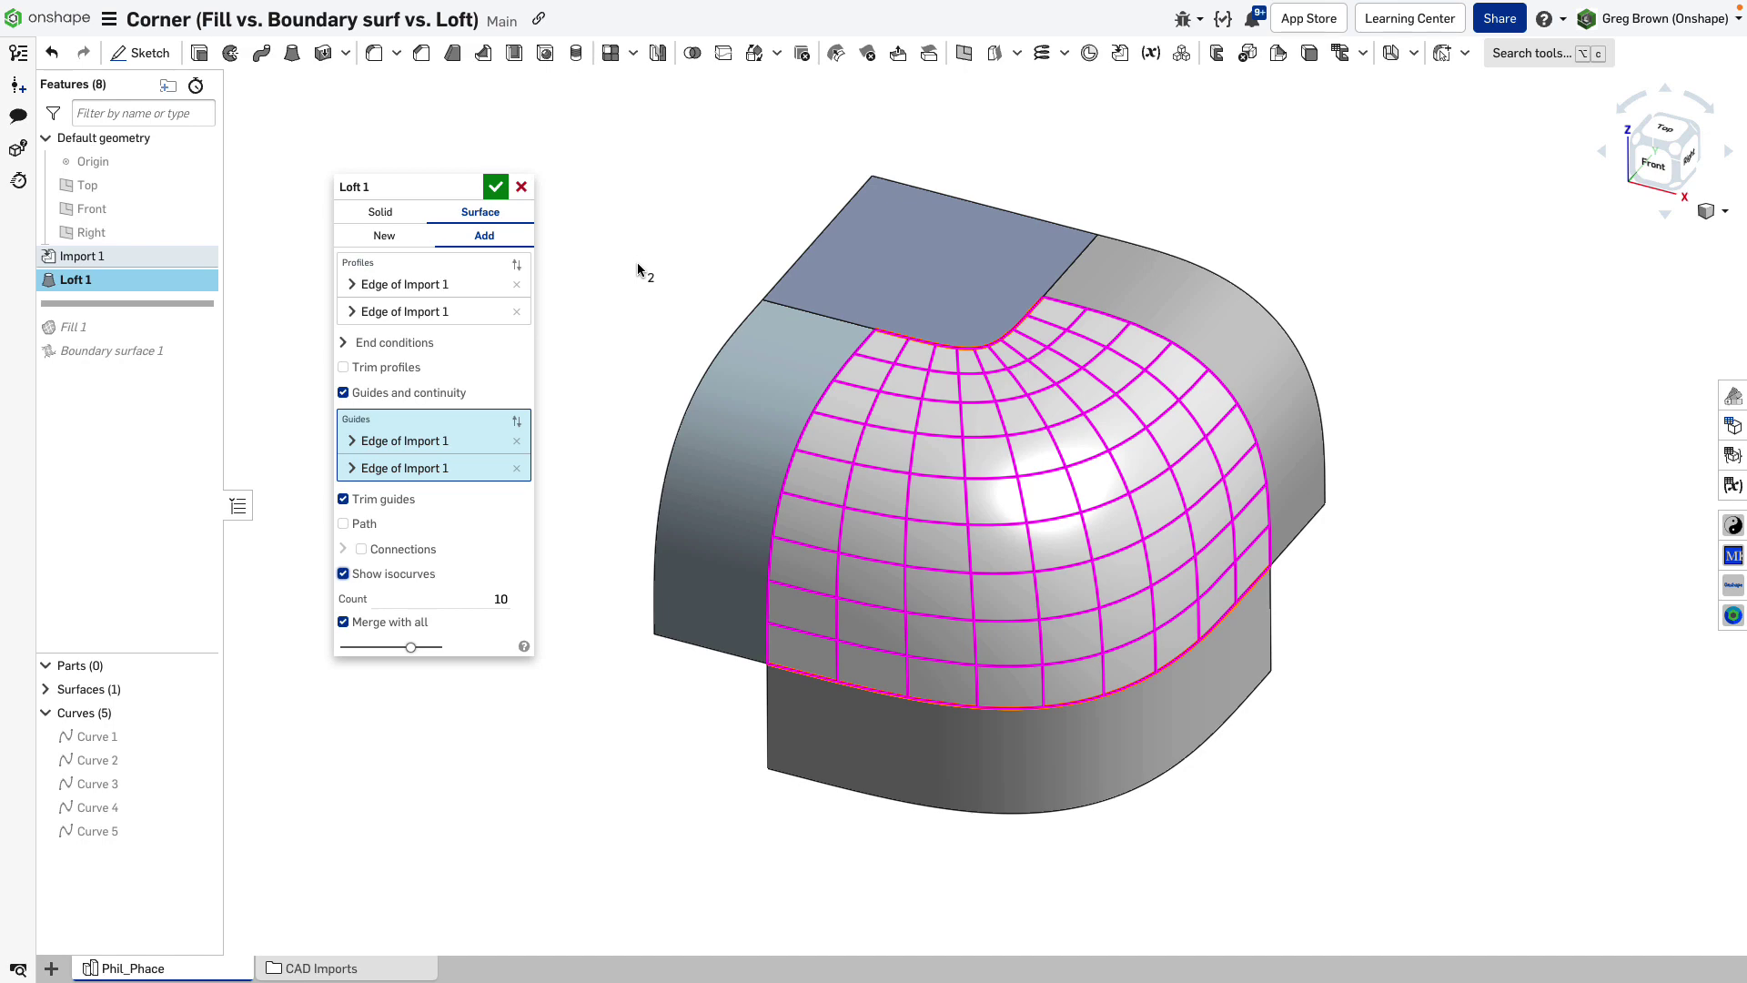
{"action": "left_click", "coordinate": [495, 187]}
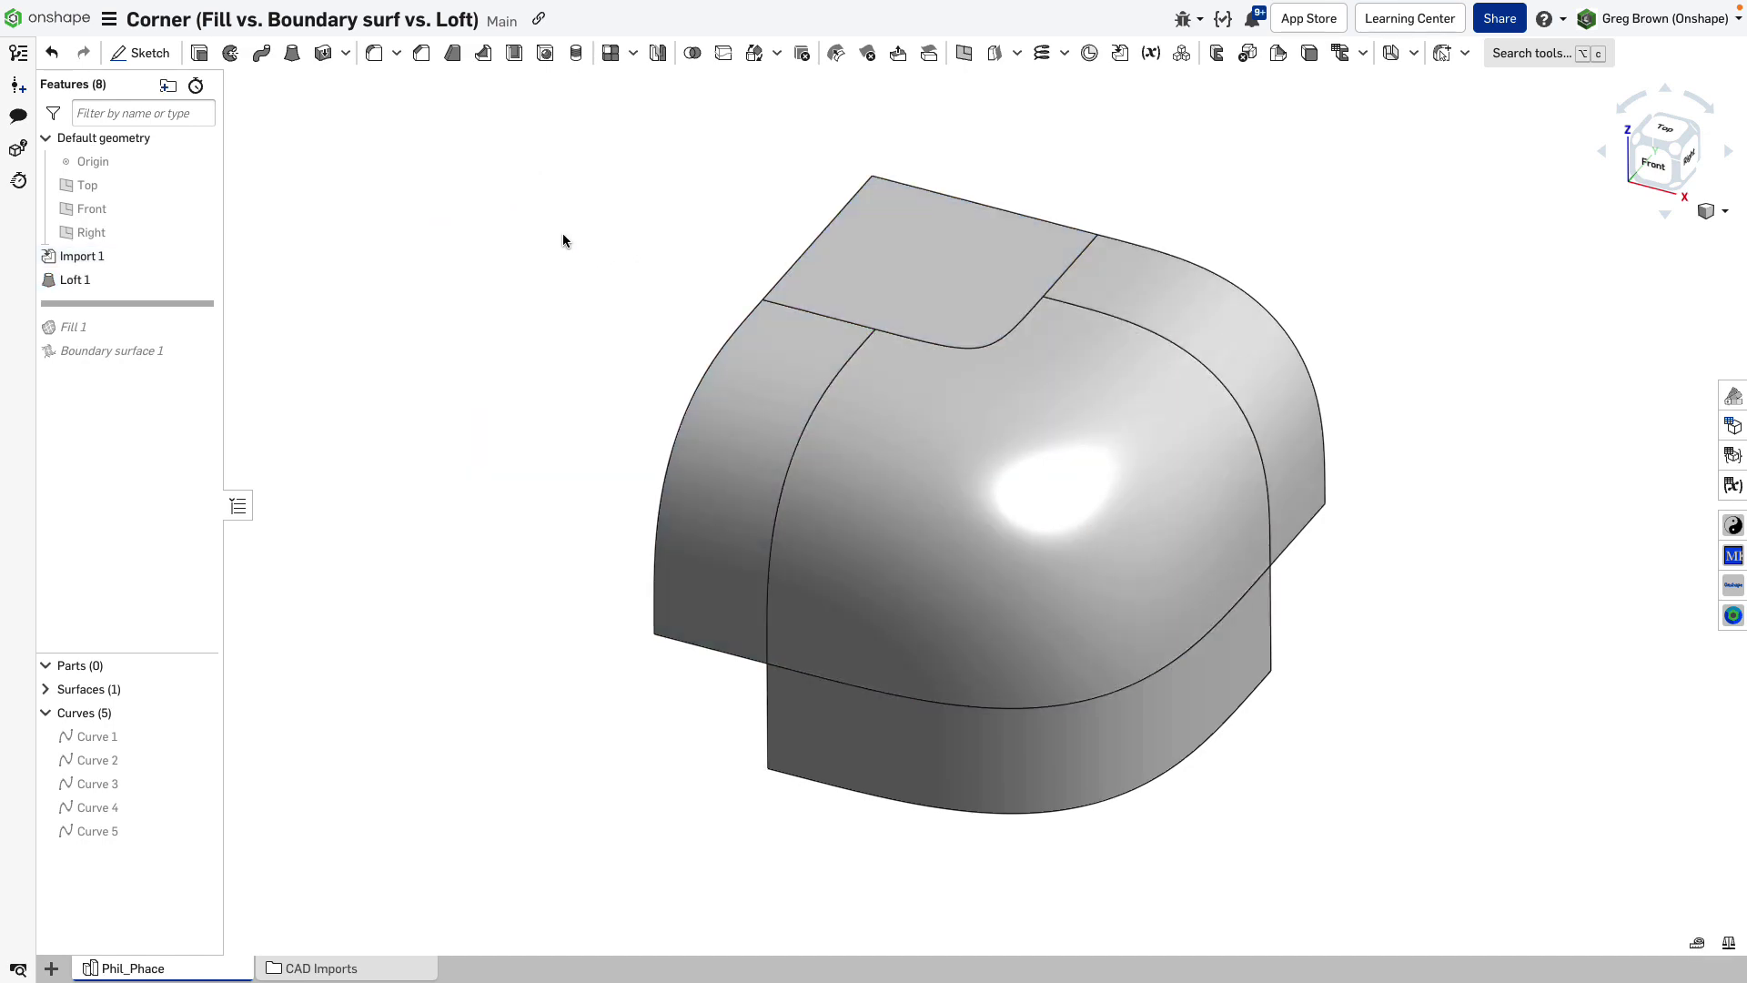
Run a curve/surface analysis on the loft face with control point grids hidden, tilting the view towards the front
{"action": "left_click", "coordinate": [876, 450]}
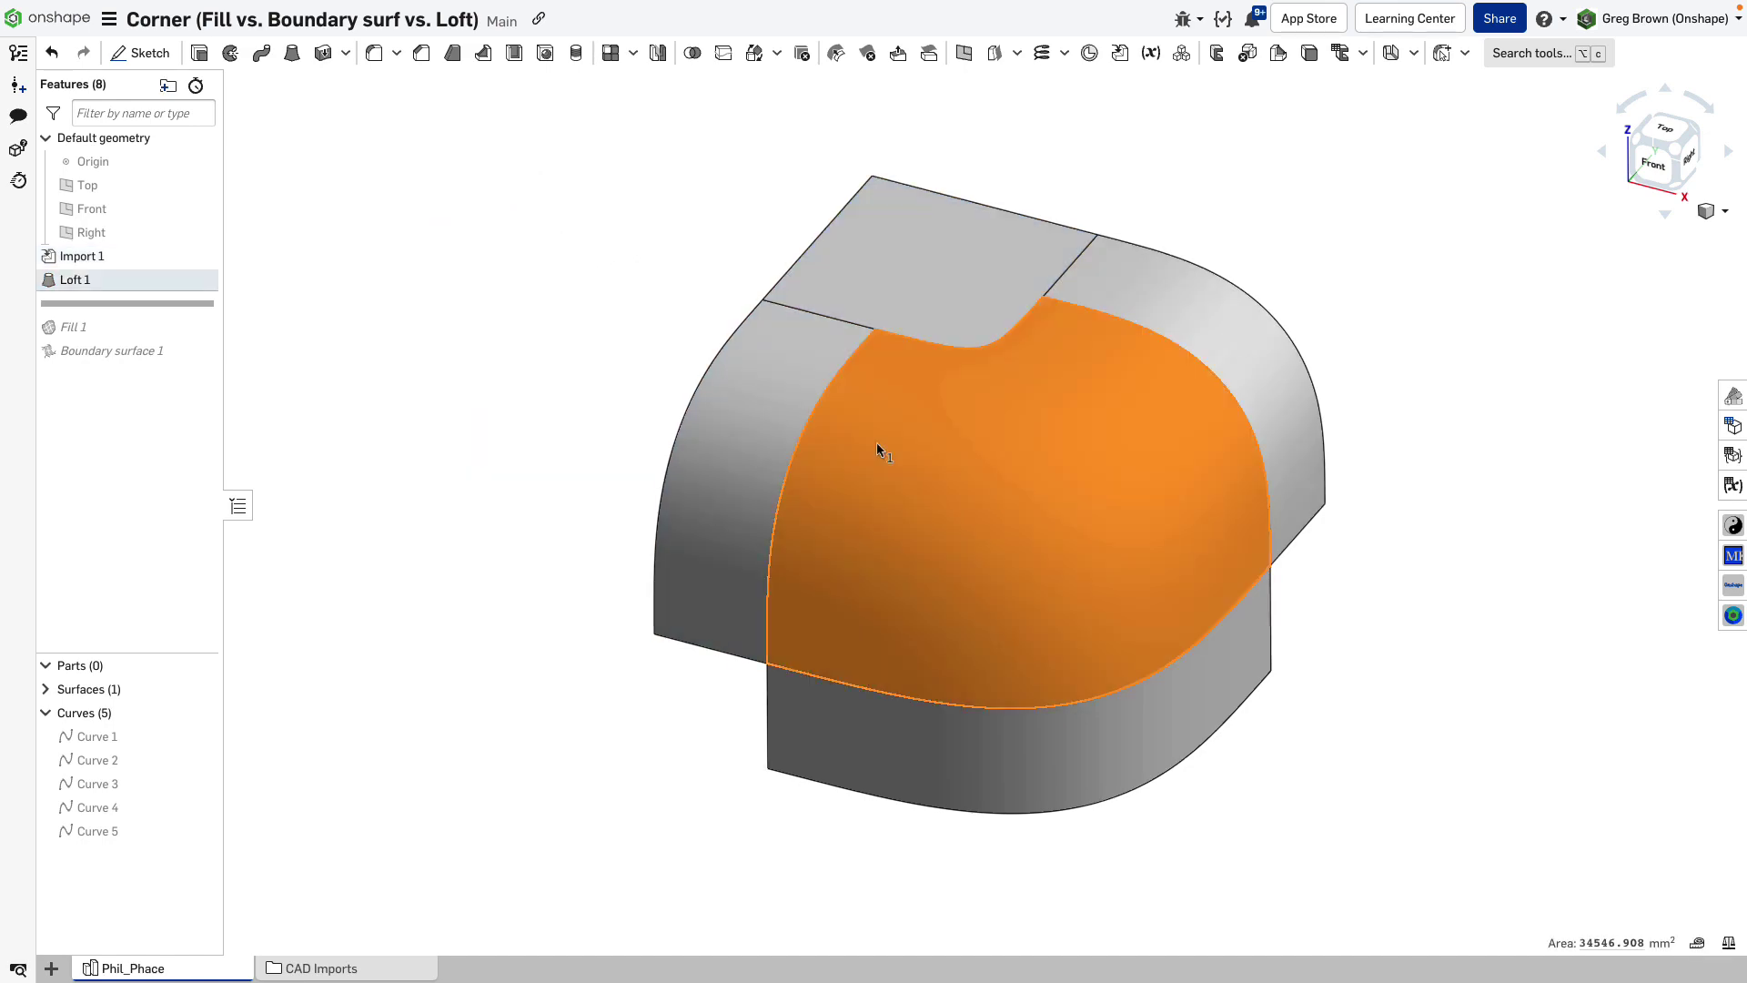
{"action": "key", "text": "shift+c"}
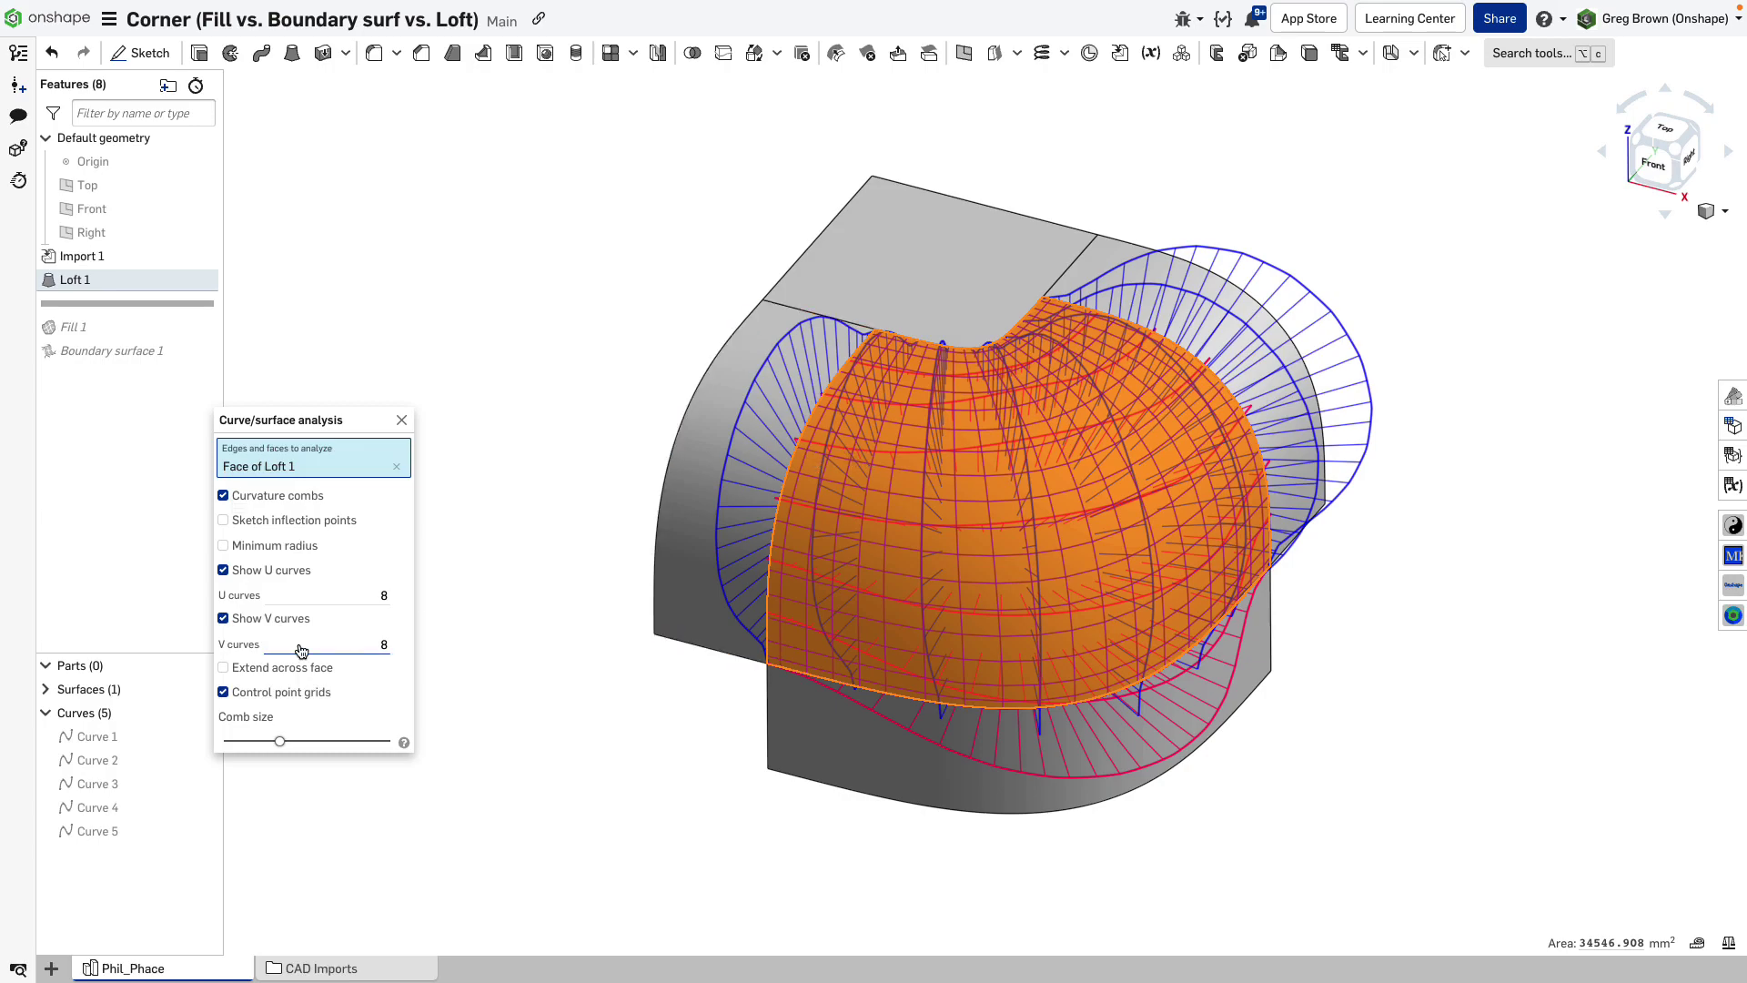
{"action": "left_click", "coordinate": [223, 691]}
{"action": "key", "text": "Down"}
{"action": "key", "text": "Down"}
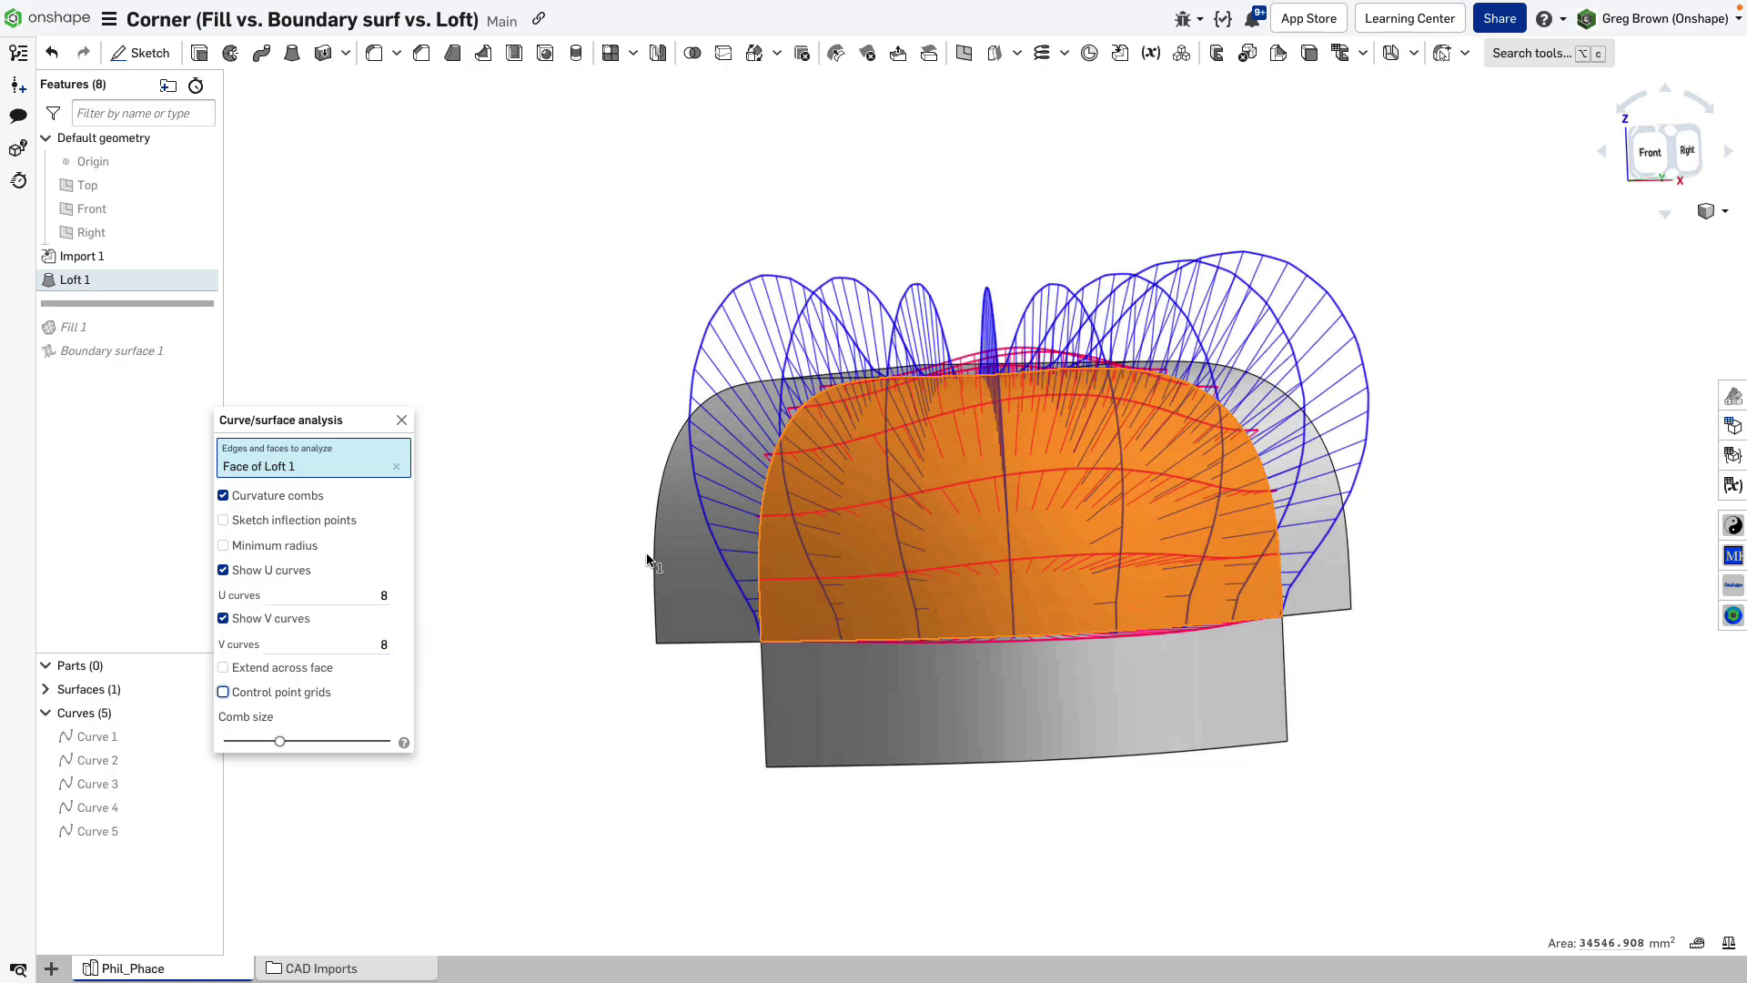
Examine the loft face's U and V curvature combs up close from the side and from below
{"action": "right_click_drag", "start_coordinate": [648, 559], "coordinate": [591, 543]}
{"action": "scroll", "coordinate": [660, 392], "scroll_direction": "up", "scroll_amount": 5}
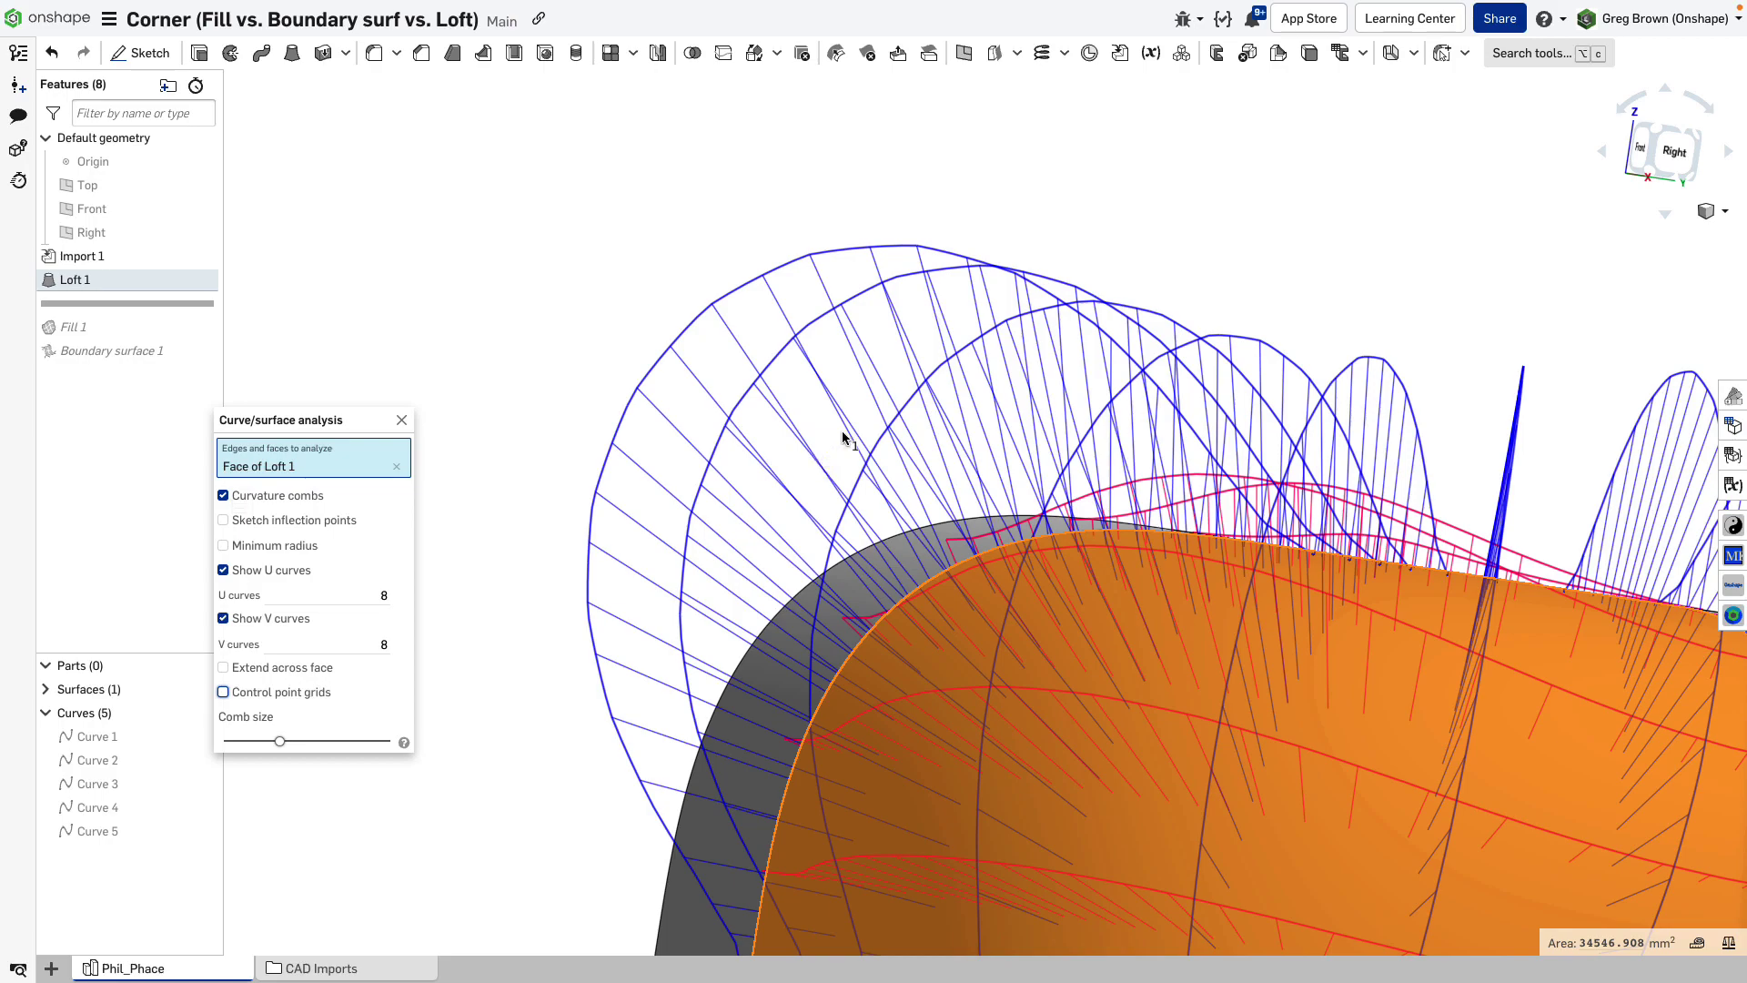
{"action": "scroll", "coordinate": [828, 444], "scroll_direction": "down", "scroll_amount": 5}
{"action": "right_click_drag", "start_coordinate": [855, 445], "coordinate": [874, 280]}
{"action": "scroll", "coordinate": [937, 436], "scroll_direction": "up", "scroll_amount": 5}
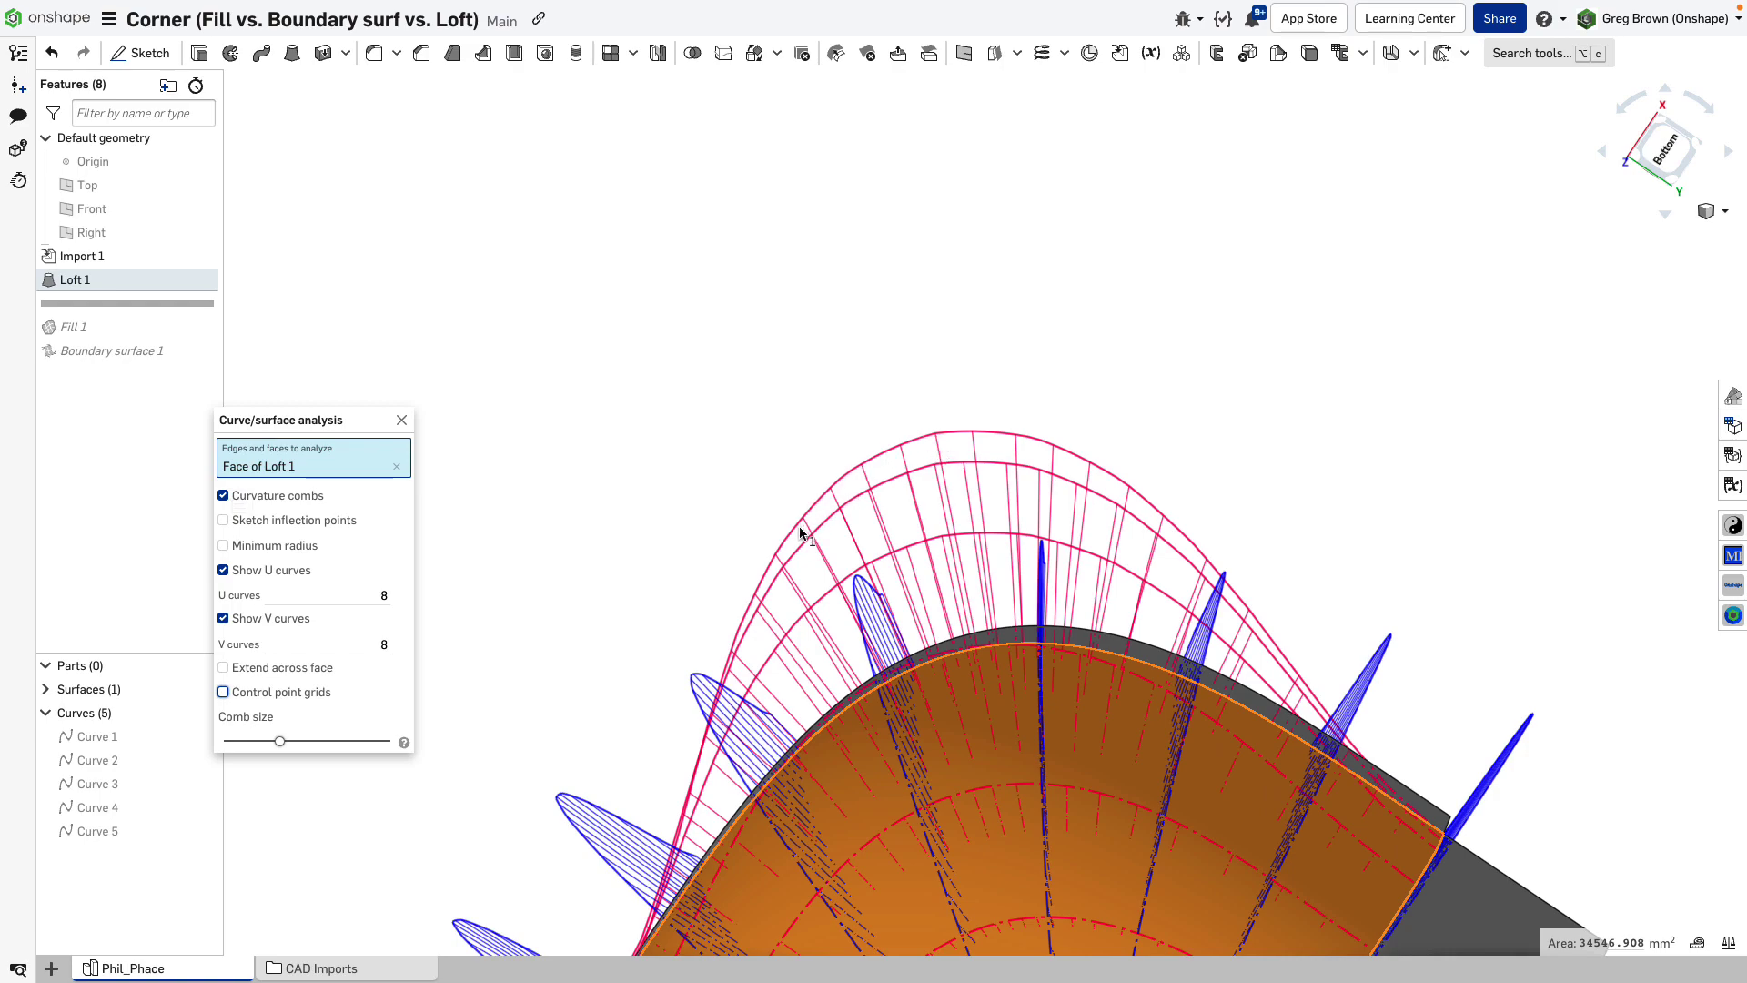
{"action": "scroll", "coordinate": [757, 596], "scroll_direction": "down", "scroll_amount": 3}
{"action": "right_click_drag", "start_coordinate": [764, 582], "coordinate": [895, 577]}
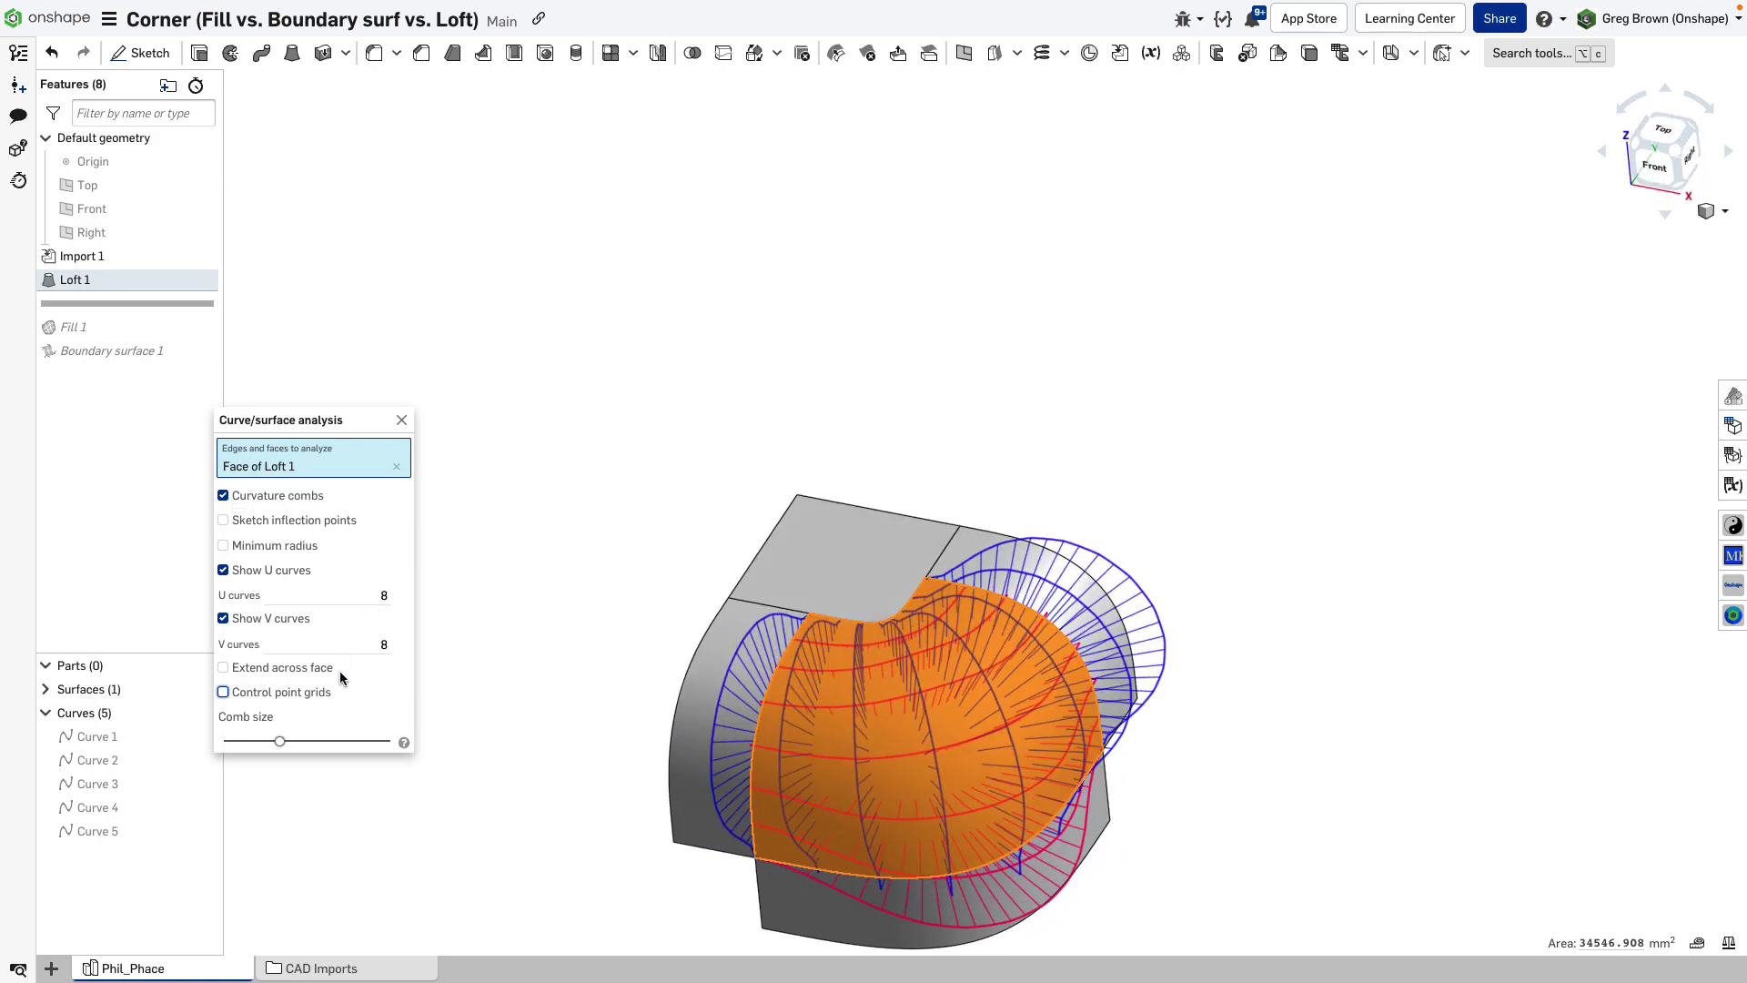
Hide the V curves and curvature combs, and display the control point grid on the loft face
{"action": "left_click", "coordinate": [249, 621]}
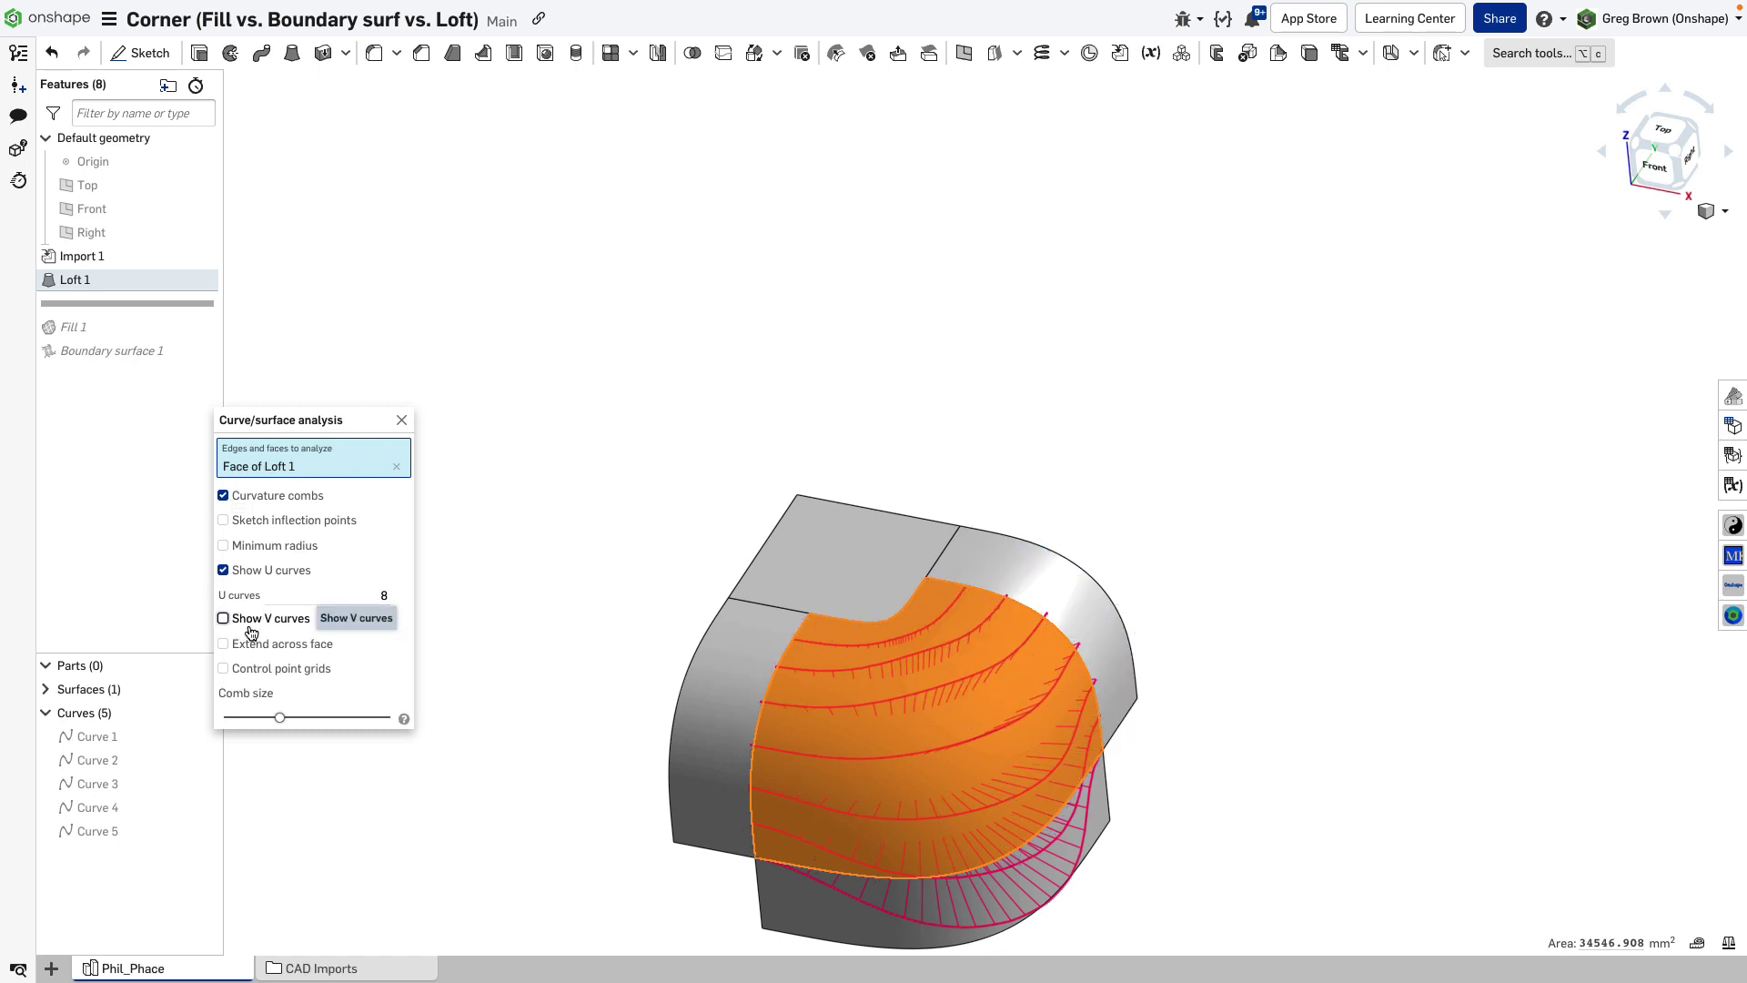
{"action": "left_click", "coordinate": [255, 645]}
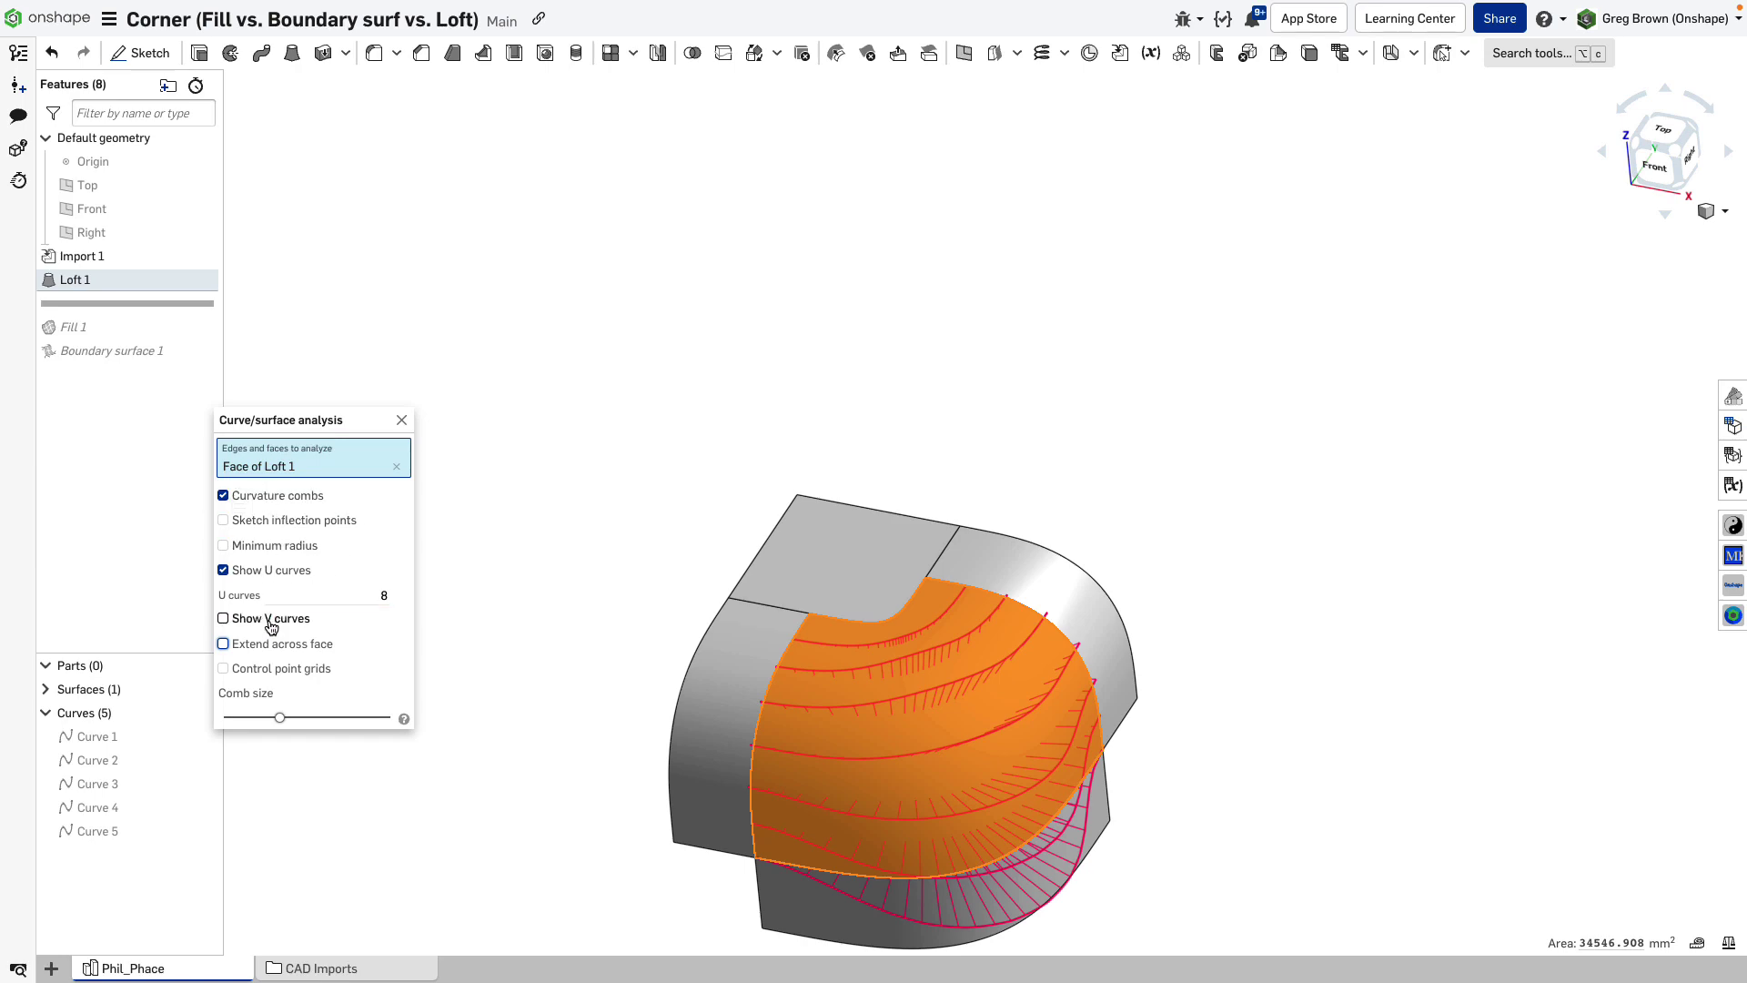
{"action": "left_click", "coordinate": [244, 668]}
{"action": "left_click", "coordinate": [223, 495]}
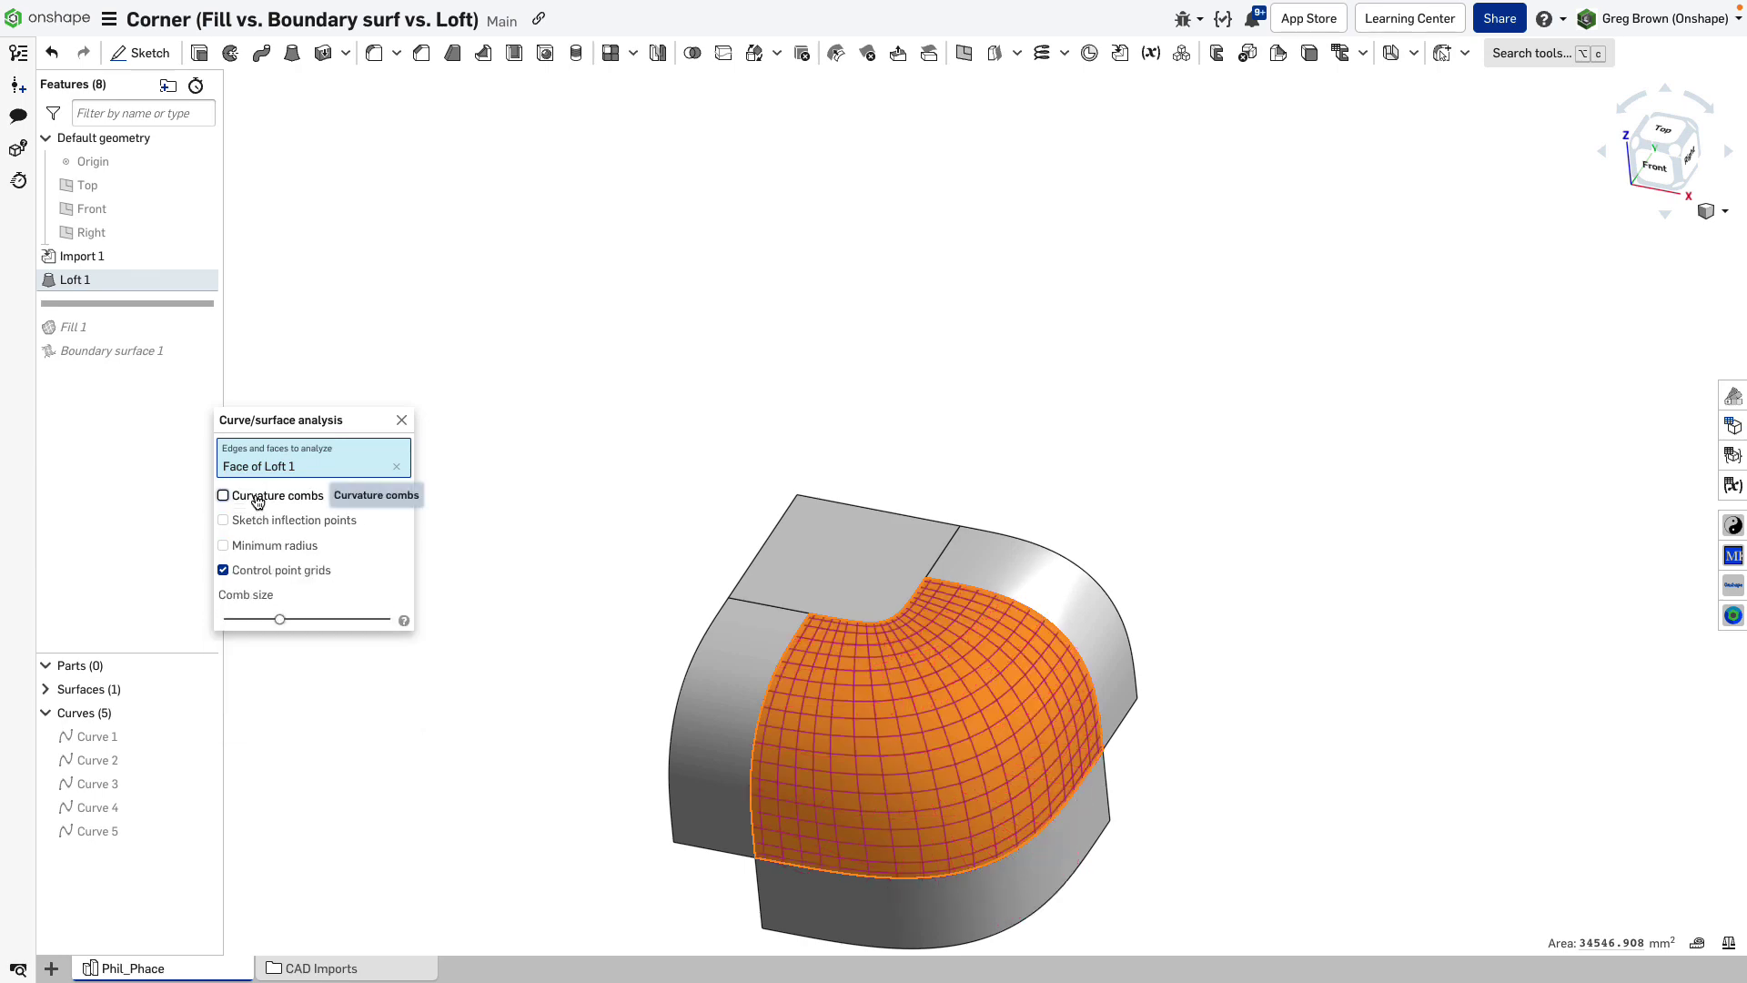
Examine the loft's control point grid in isometric view and from lower angles, then close the analysis
{"action": "key", "text": "shift+7"}
{"action": "scroll", "coordinate": [750, 562], "scroll_direction": "up", "scroll_amount": 5}
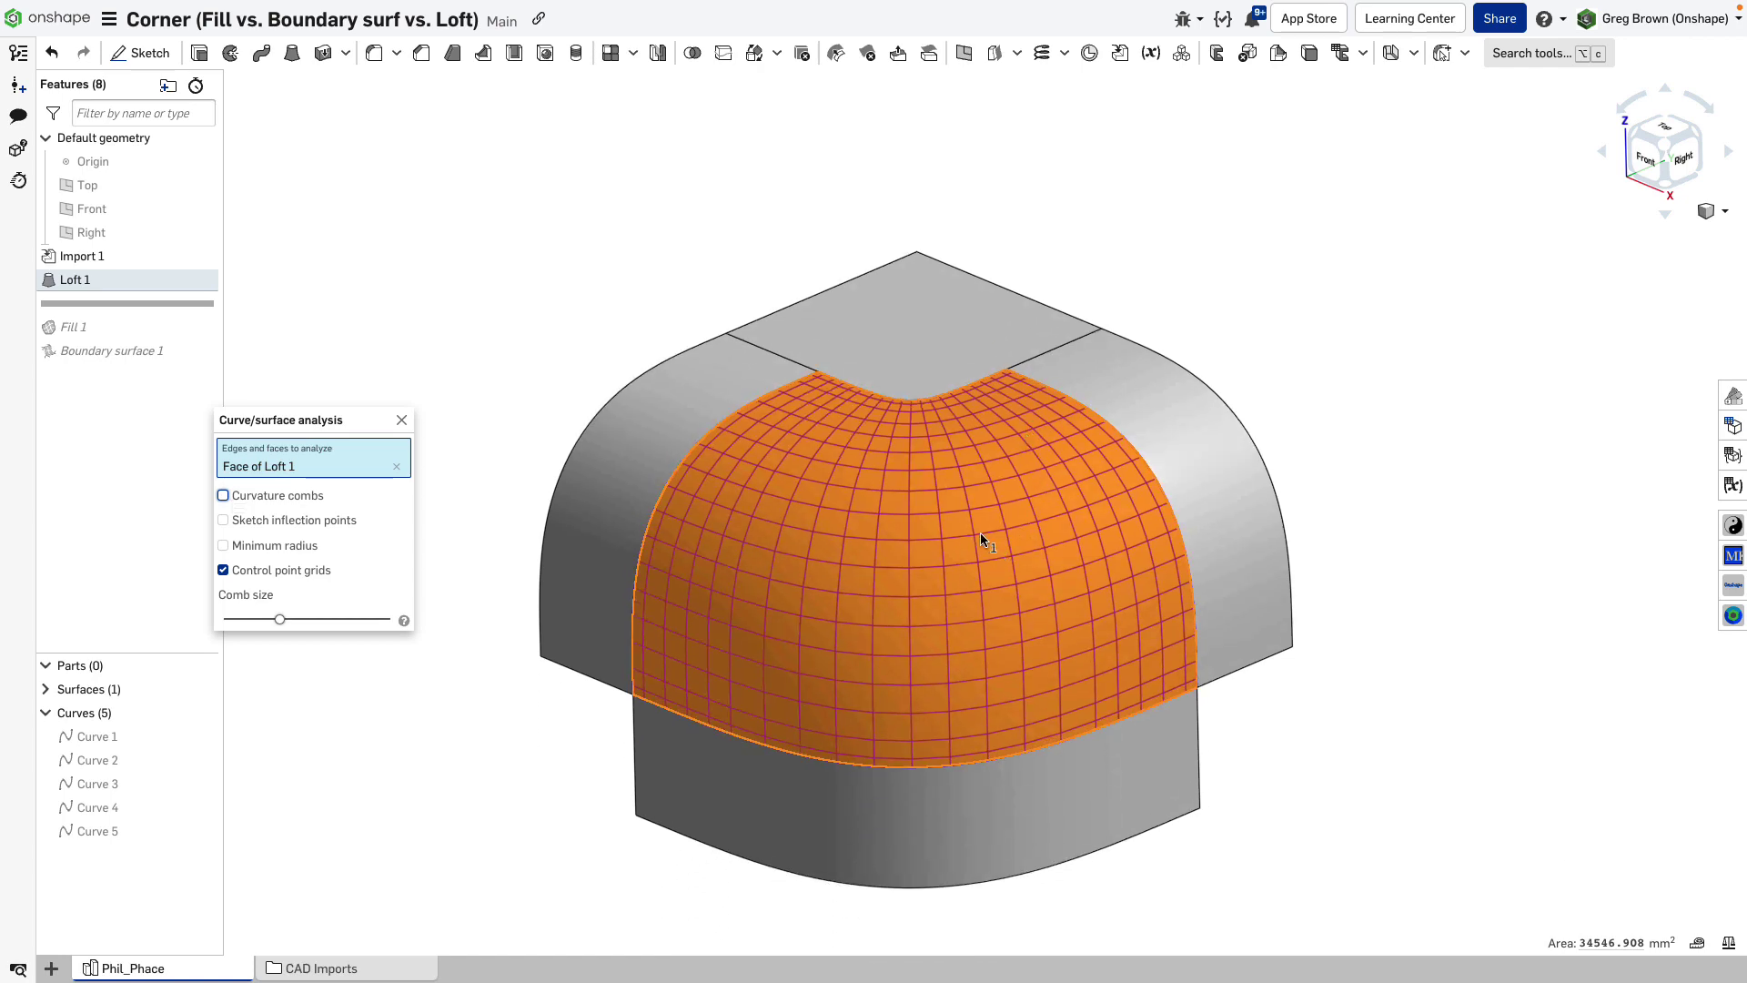
{"action": "right_click_drag", "start_coordinate": [979, 532], "coordinate": [902, 422]}
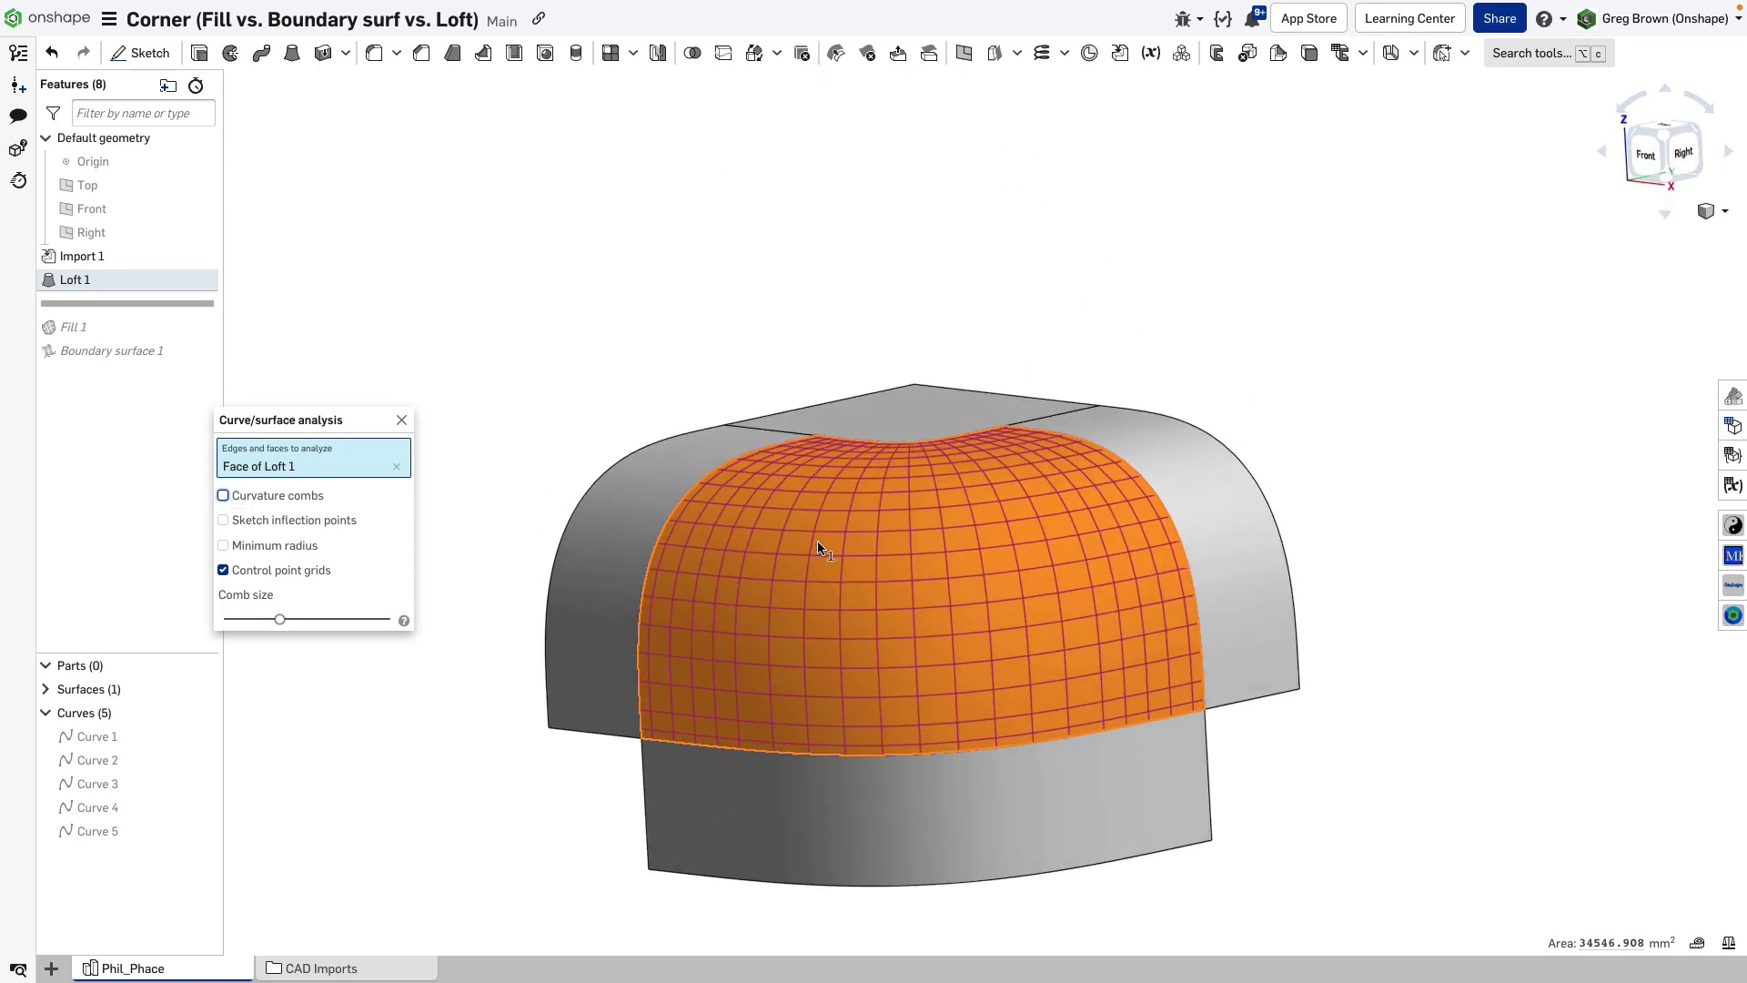
{"action": "right_click_drag", "start_coordinate": [818, 546], "coordinate": [929, 533]}
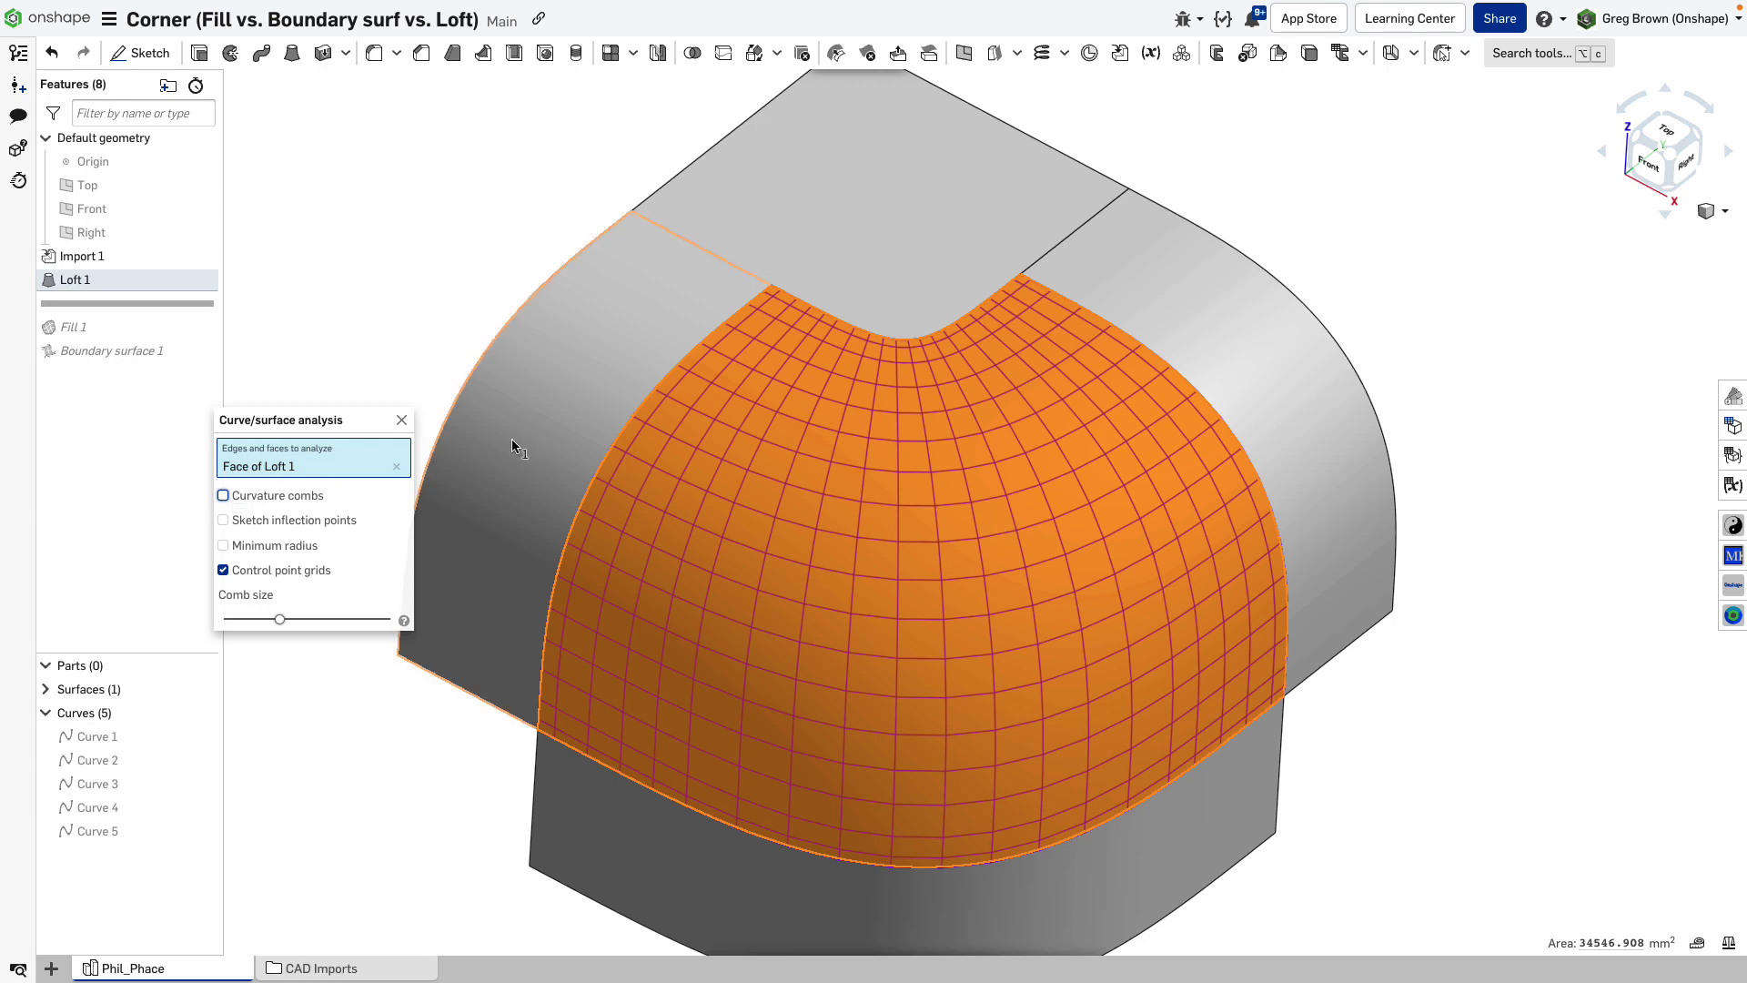
{"action": "left_click", "coordinate": [401, 421]}
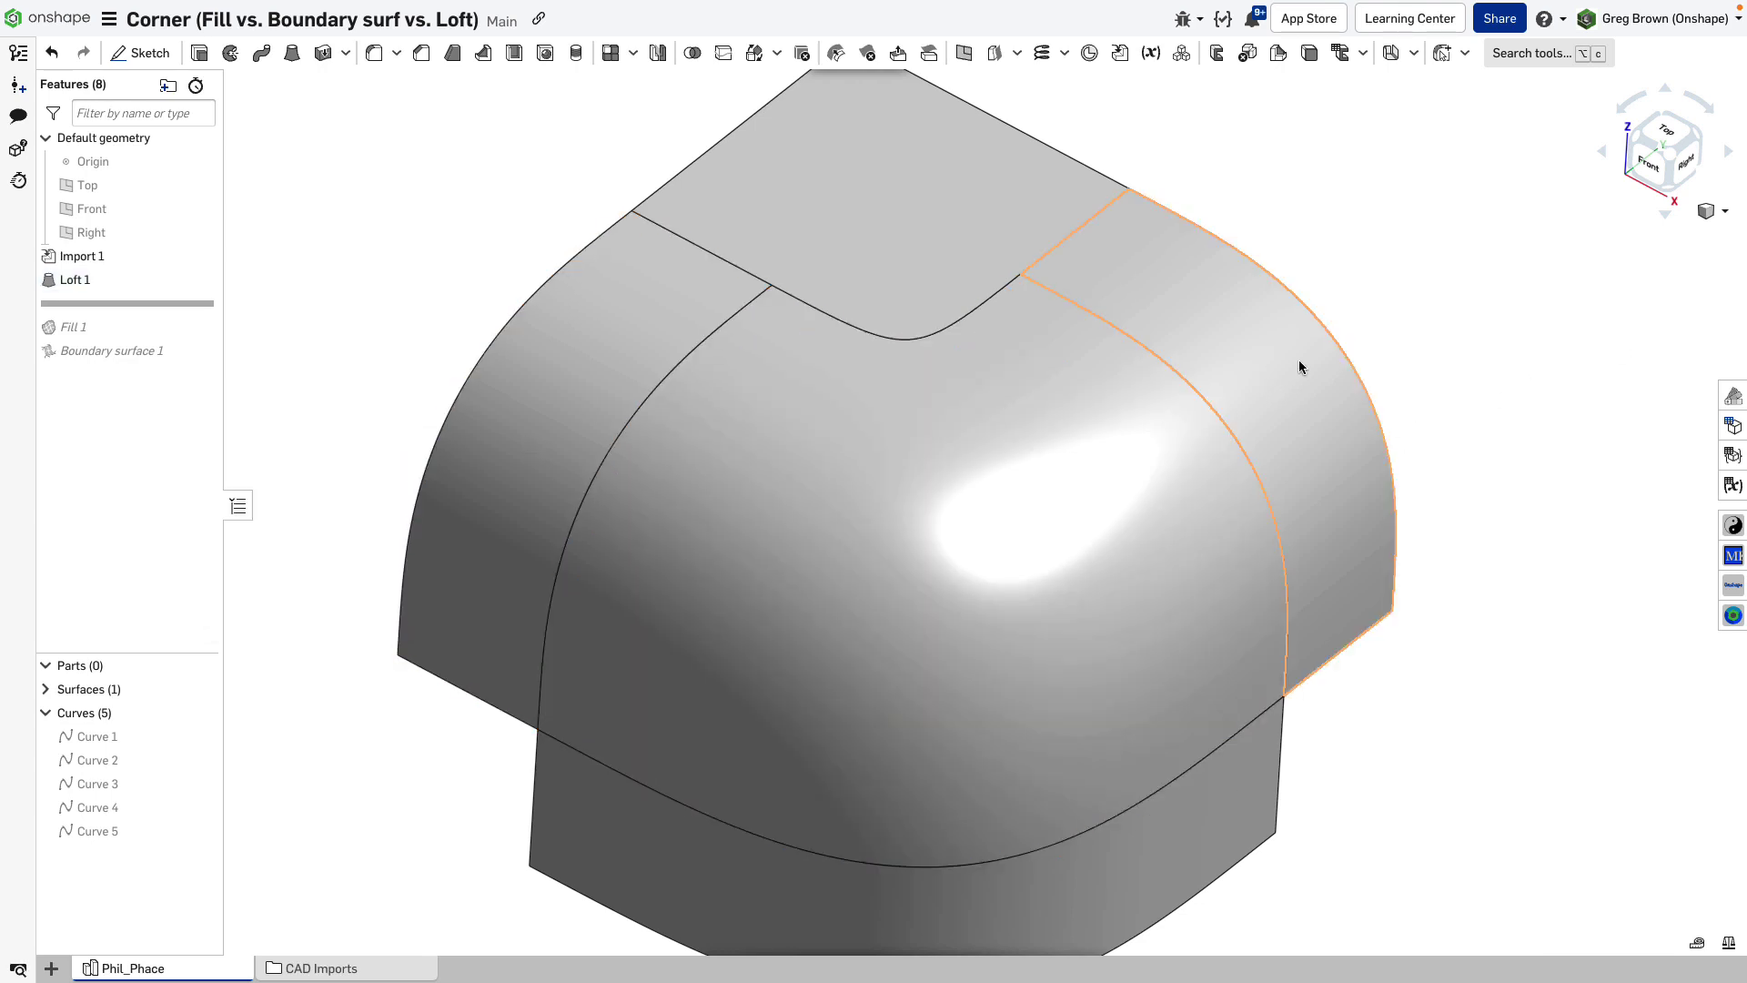
Display zebra stripes on the model and examine stripe continuity across the loft's shared edges from several angles
{"action": "left_click", "coordinate": [1720, 212]}
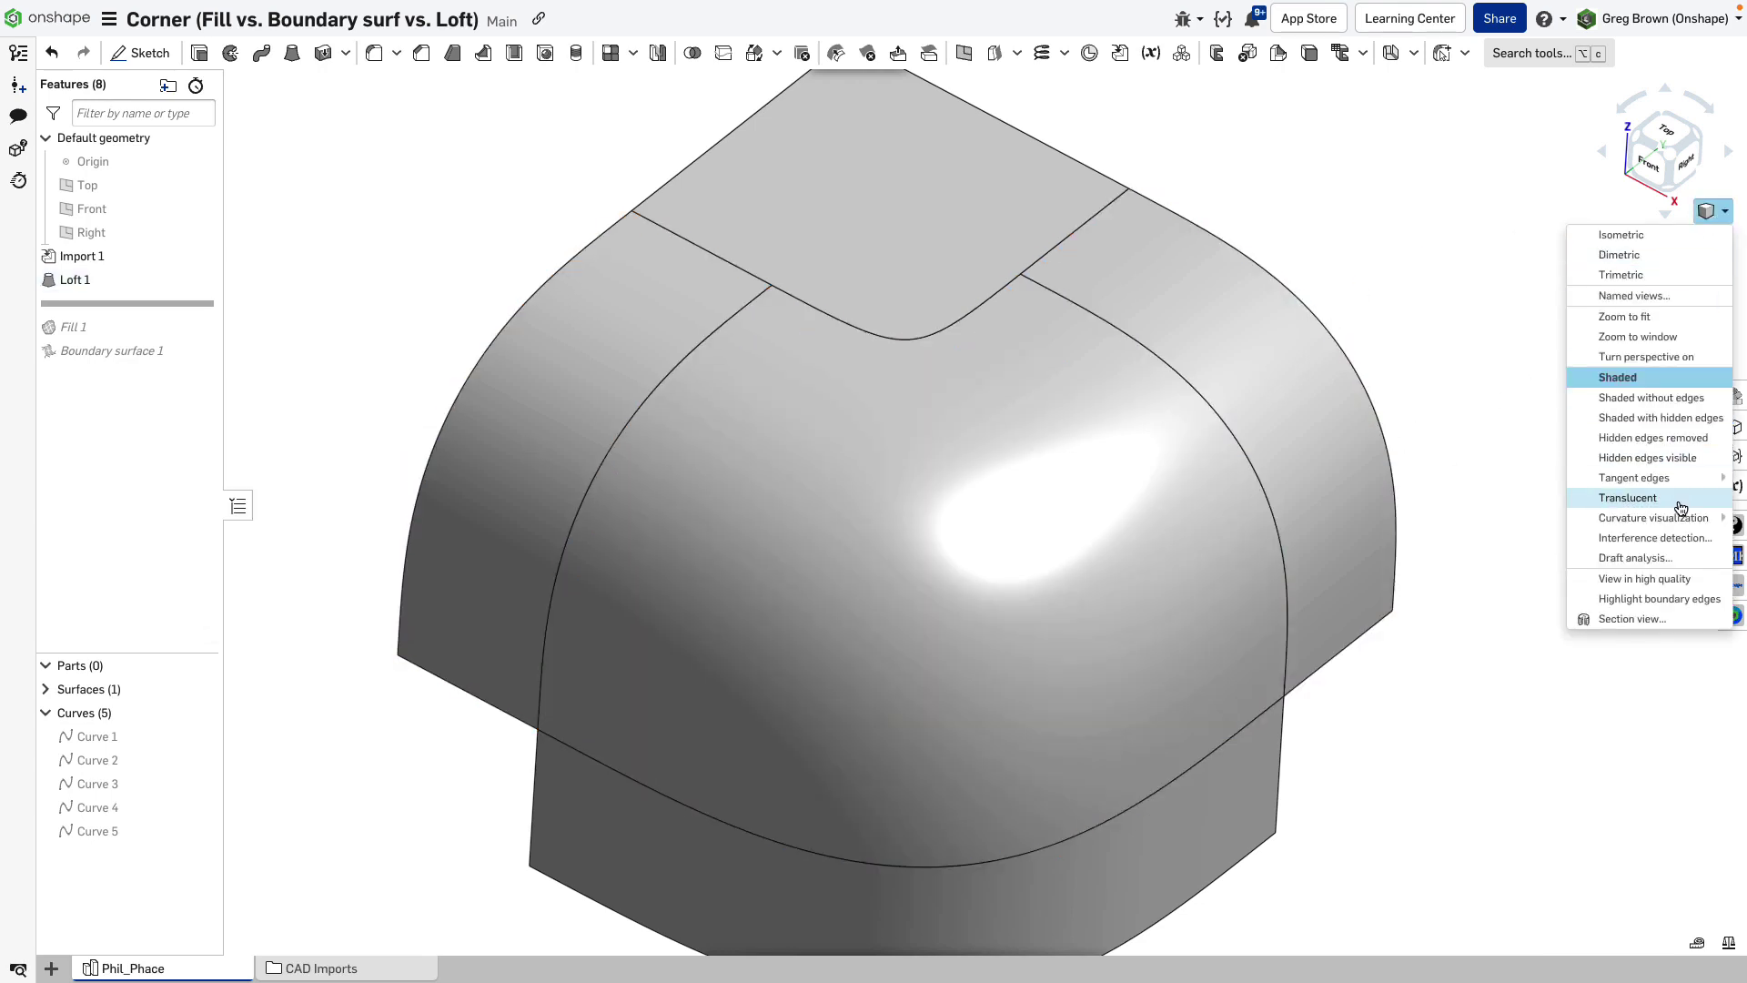
{"action": "mouse_move", "coordinate": [1637, 518]}
{"action": "left_click", "coordinate": [1503, 539]}
{"action": "right_click_drag", "start_coordinate": [1419, 555], "coordinate": [1183, 510]}
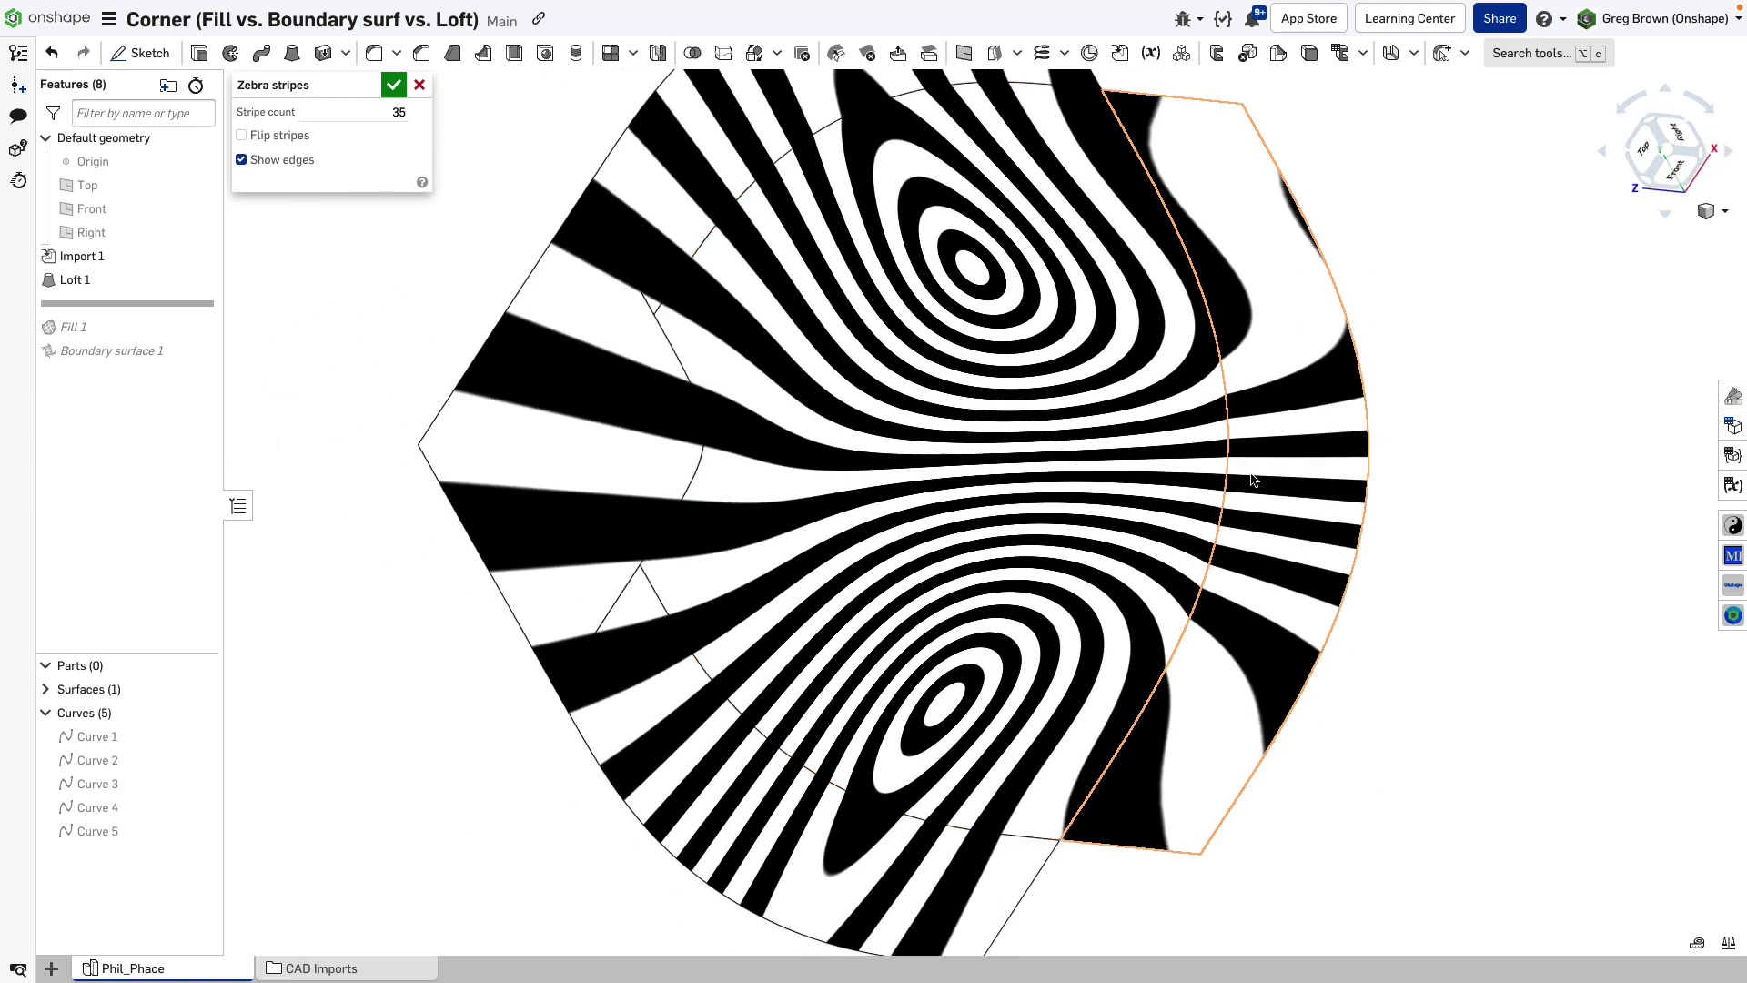
{"action": "scroll", "coordinate": [1260, 473], "scroll_direction": "up", "scroll_amount": 5}
{"action": "right_click_drag", "start_coordinate": [1260, 444], "coordinate": [1256, 418]}
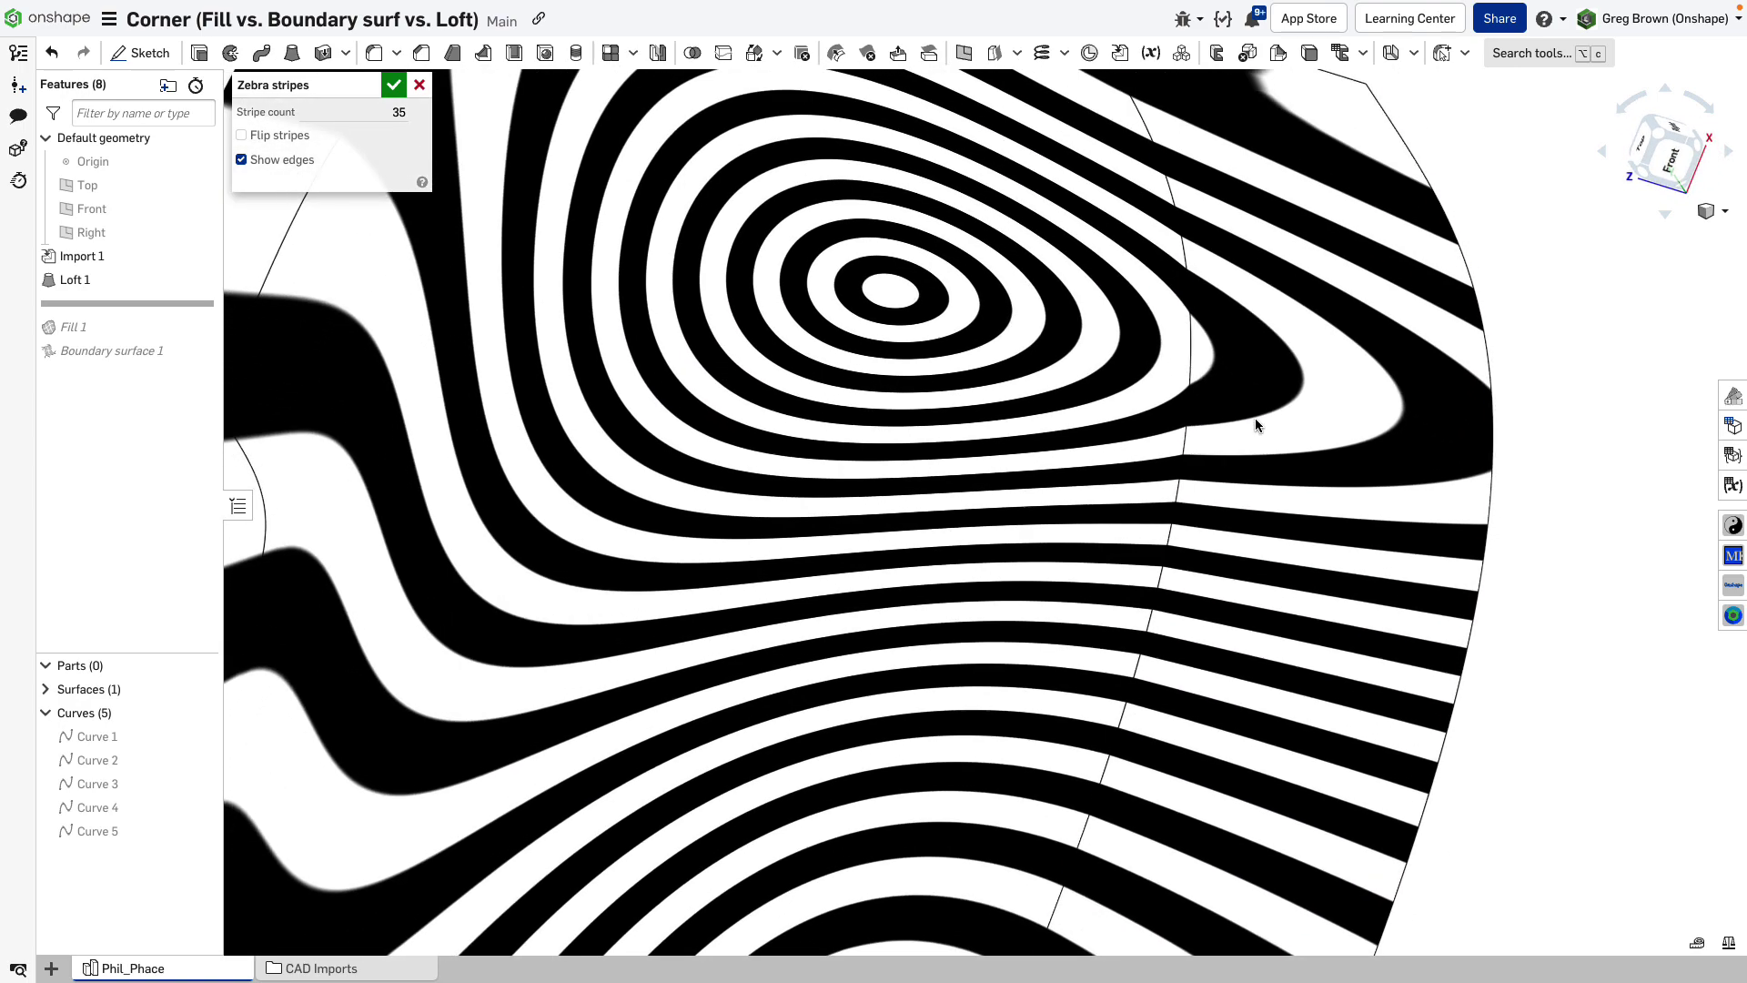
{"action": "scroll", "coordinate": [1201, 642], "scroll_direction": "down", "scroll_amount": 3}
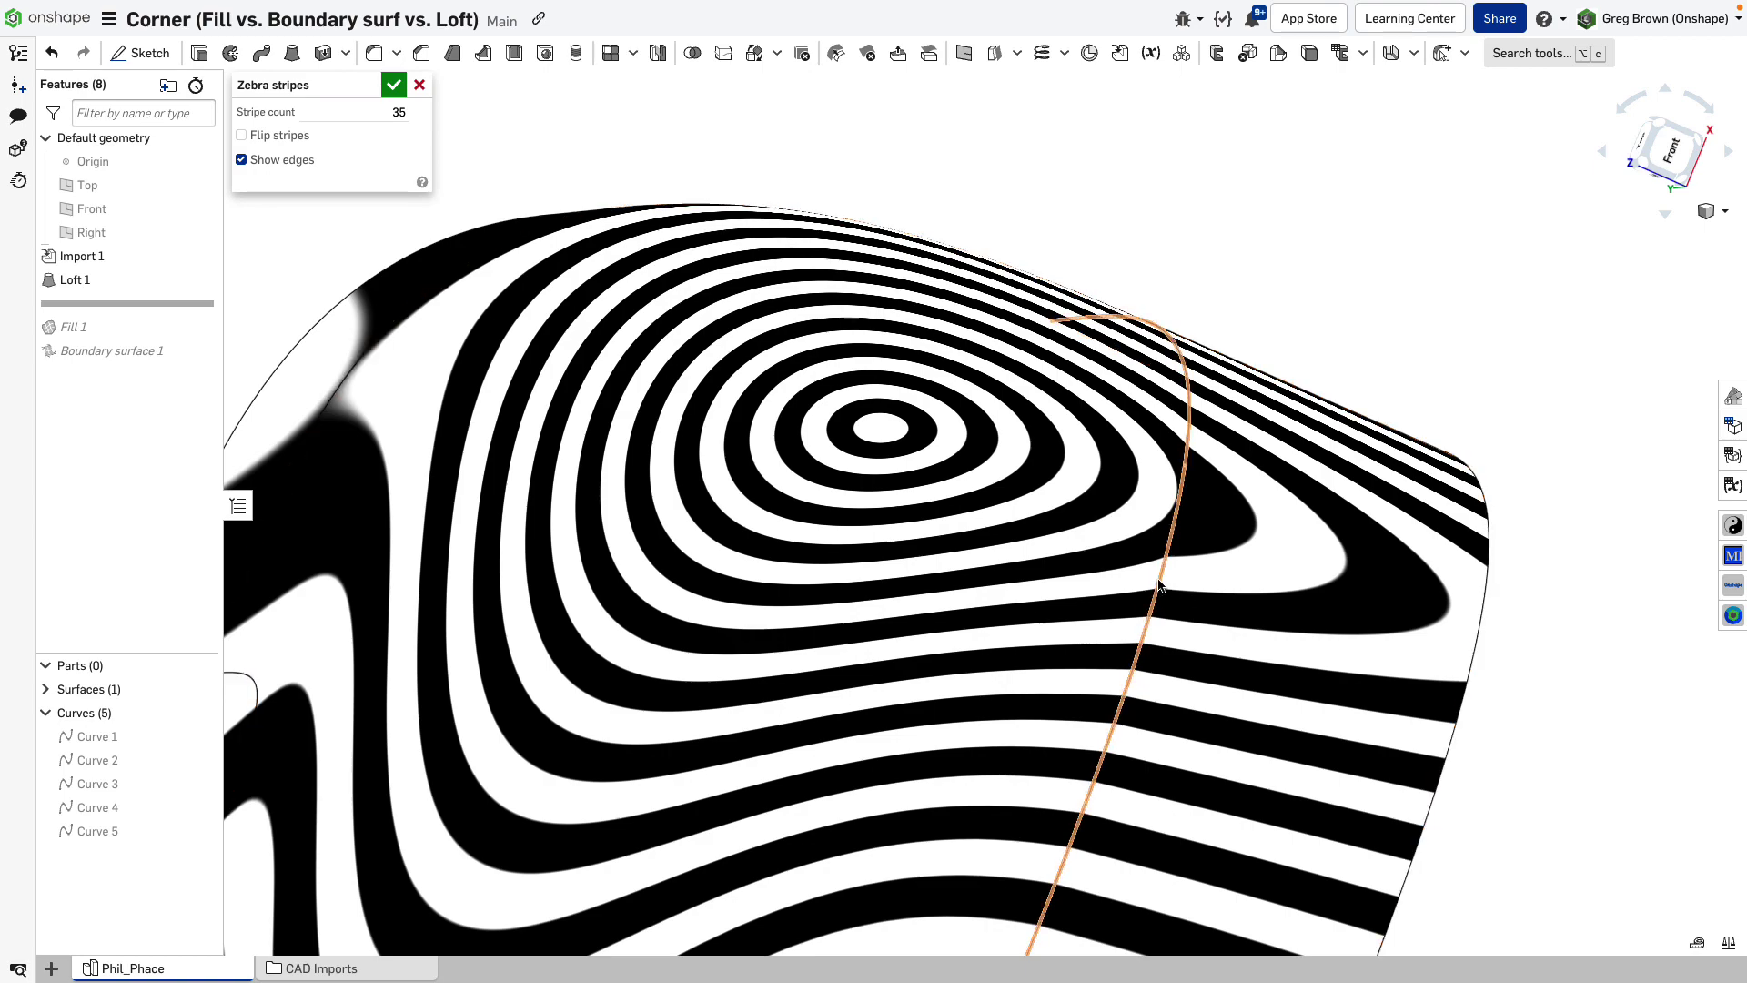
{"action": "right_click_drag", "start_coordinate": [1160, 585], "coordinate": [1101, 521]}
{"action": "mouse_move", "coordinate": [1133, 557]}
{"action": "right_mouse_down"}
{"action": "mouse_move", "coordinate": [1146, 582]}
{"action": "mouse_move", "coordinate": [1167, 573]}
{"action": "mouse_move", "coordinate": [1139, 543]}
{"action": "right_mouse_up"}
Replace the zebra stripes with the curvature colormap and examine Gaussian curvature over the loft and neighbouring surfaces
{"action": "left_click", "coordinate": [1723, 211]}
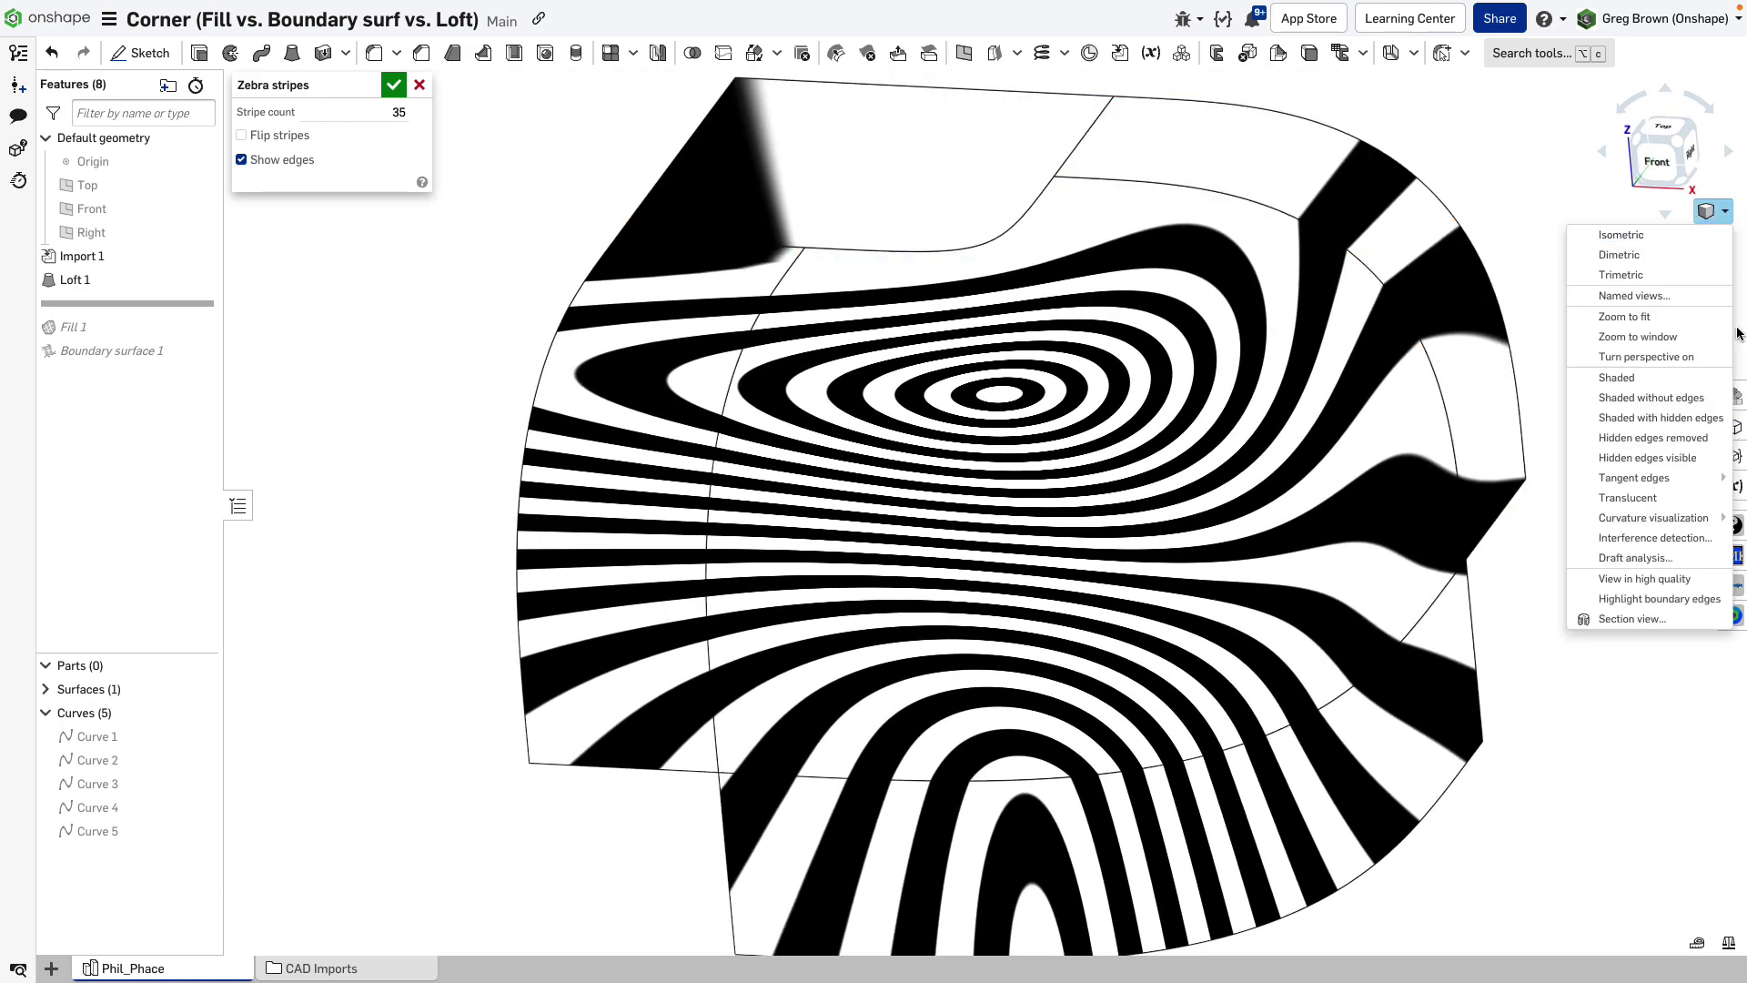
{"action": "mouse_move", "coordinate": [1638, 515]}
{"action": "left_click", "coordinate": [1510, 535]}
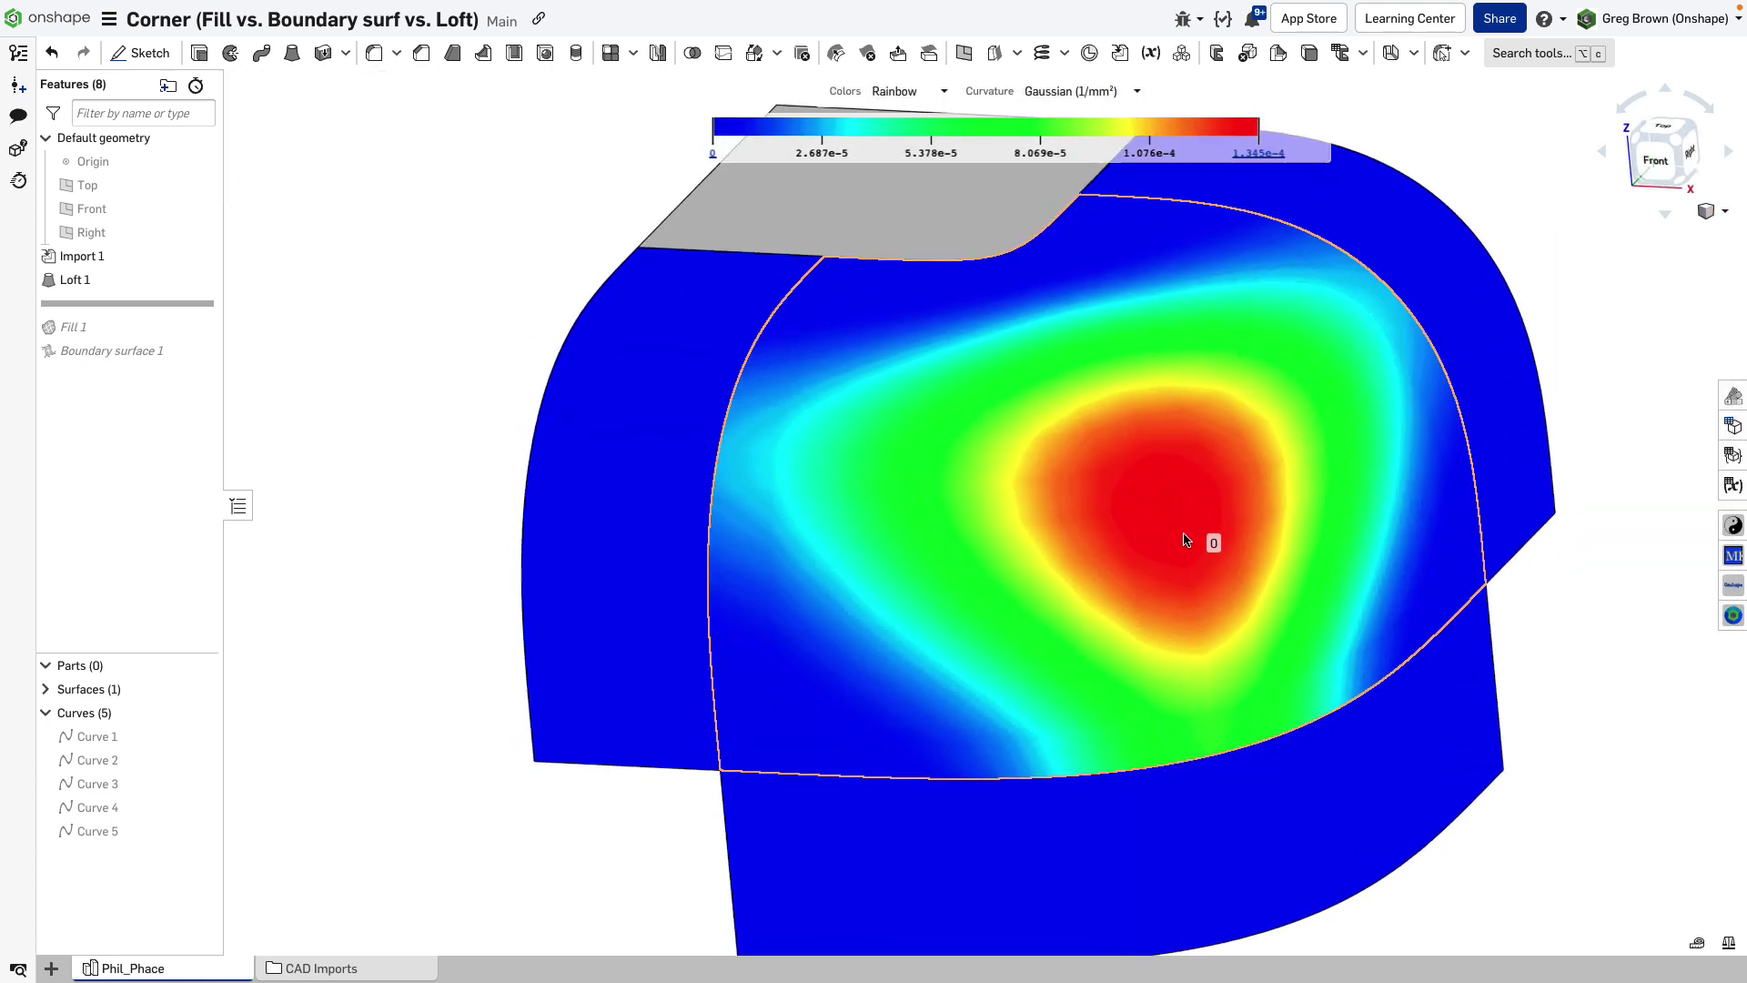
{"action": "right_click_drag", "start_coordinate": [1213, 534], "coordinate": [1008, 400]}
Switch the colormap to Mean curvature, examine the transitions across the loft's edges, and return it to Gaussian
{"action": "left_click", "coordinate": [1064, 100]}
{"action": "left_click", "coordinate": [1056, 153]}
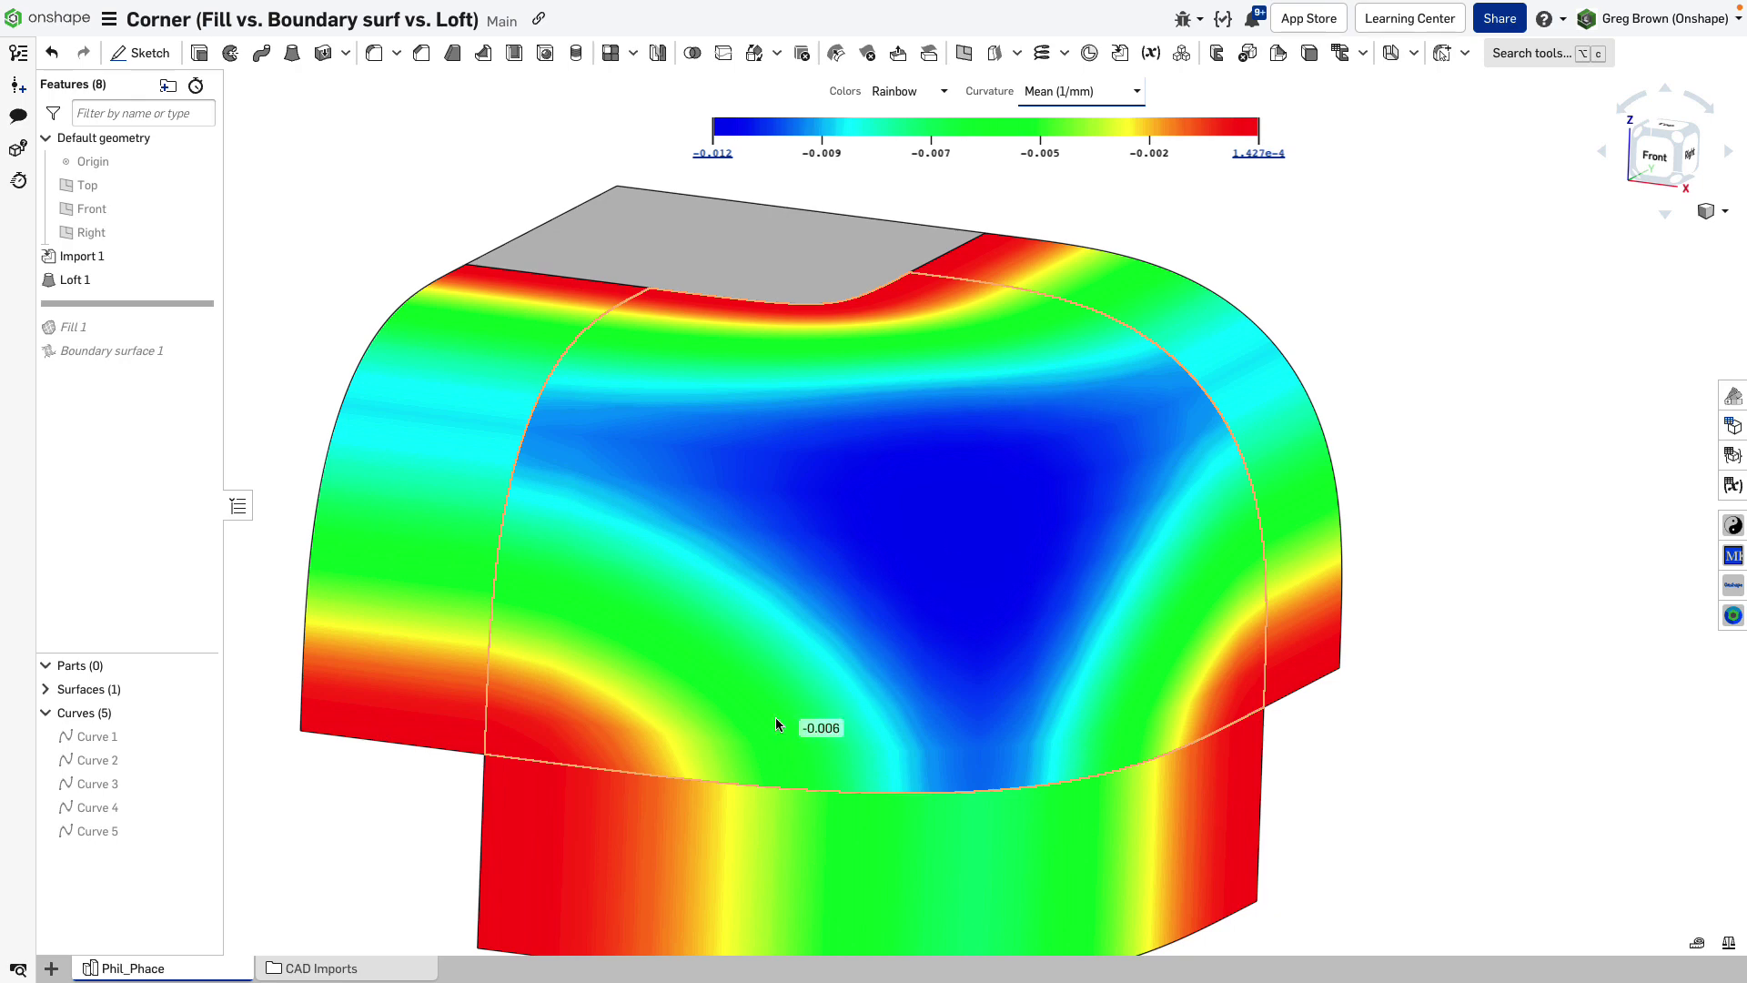
{"action": "right_click_drag", "start_coordinate": [971, 523], "coordinate": [946, 561]}
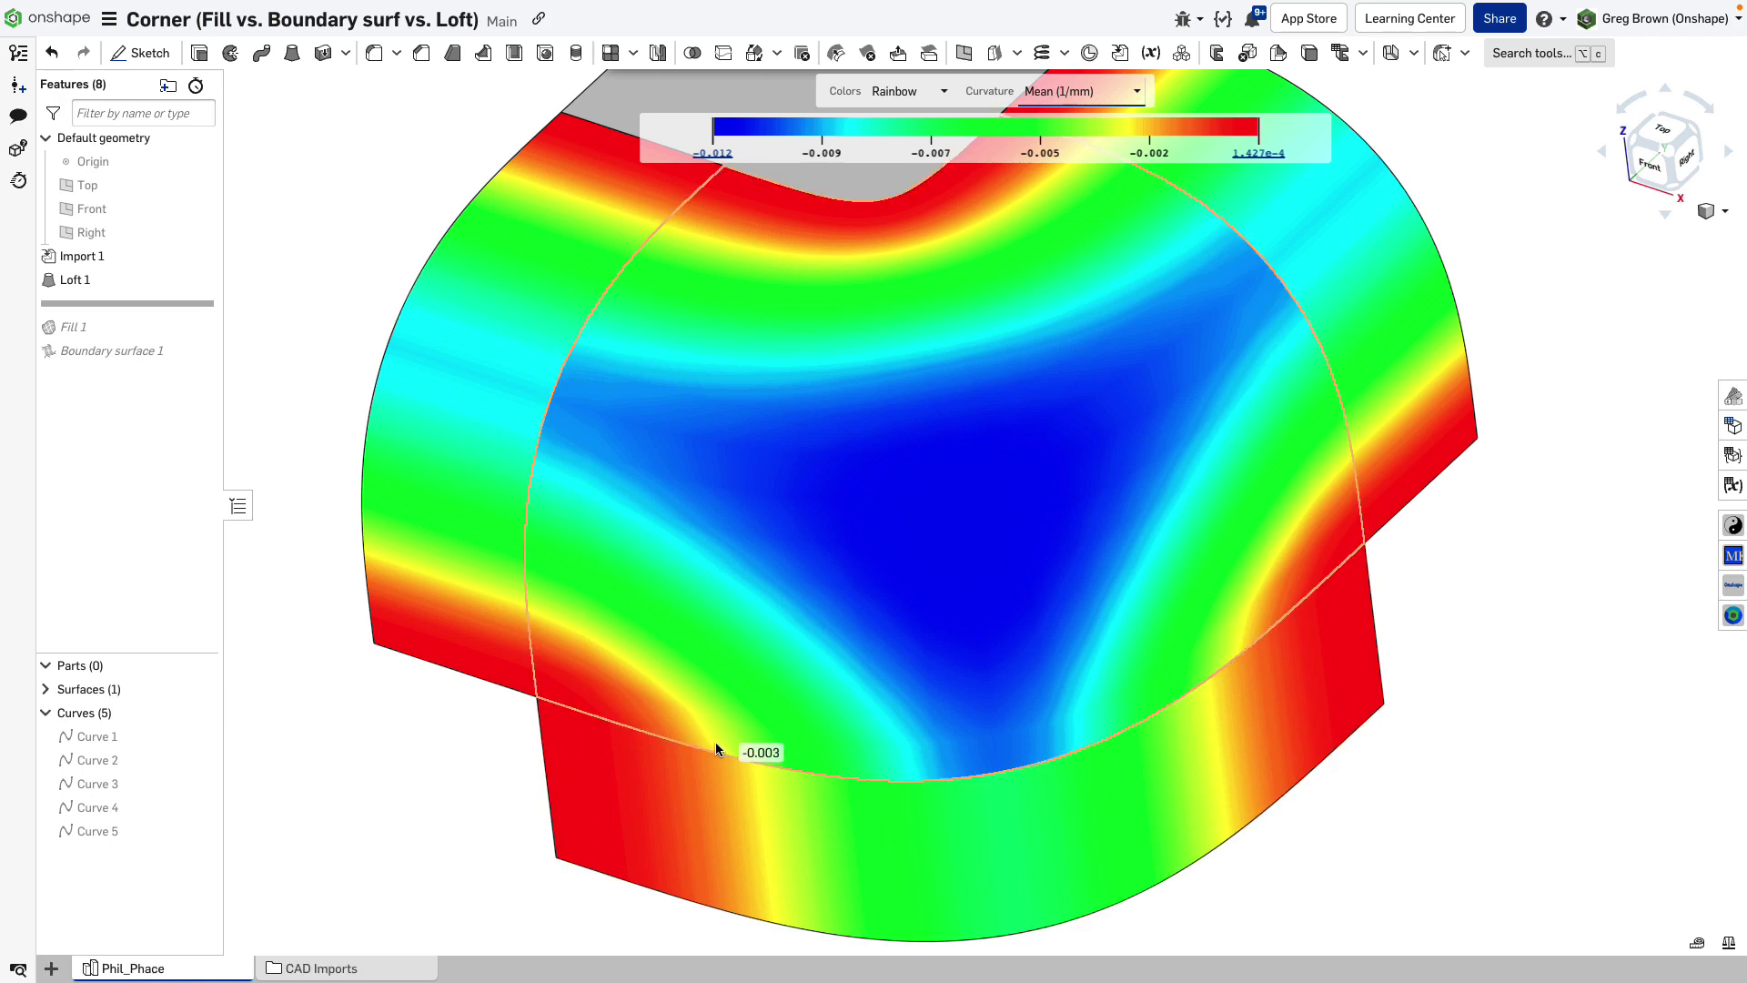
{"action": "right_click_drag", "start_coordinate": [717, 739], "coordinate": [760, 725]}
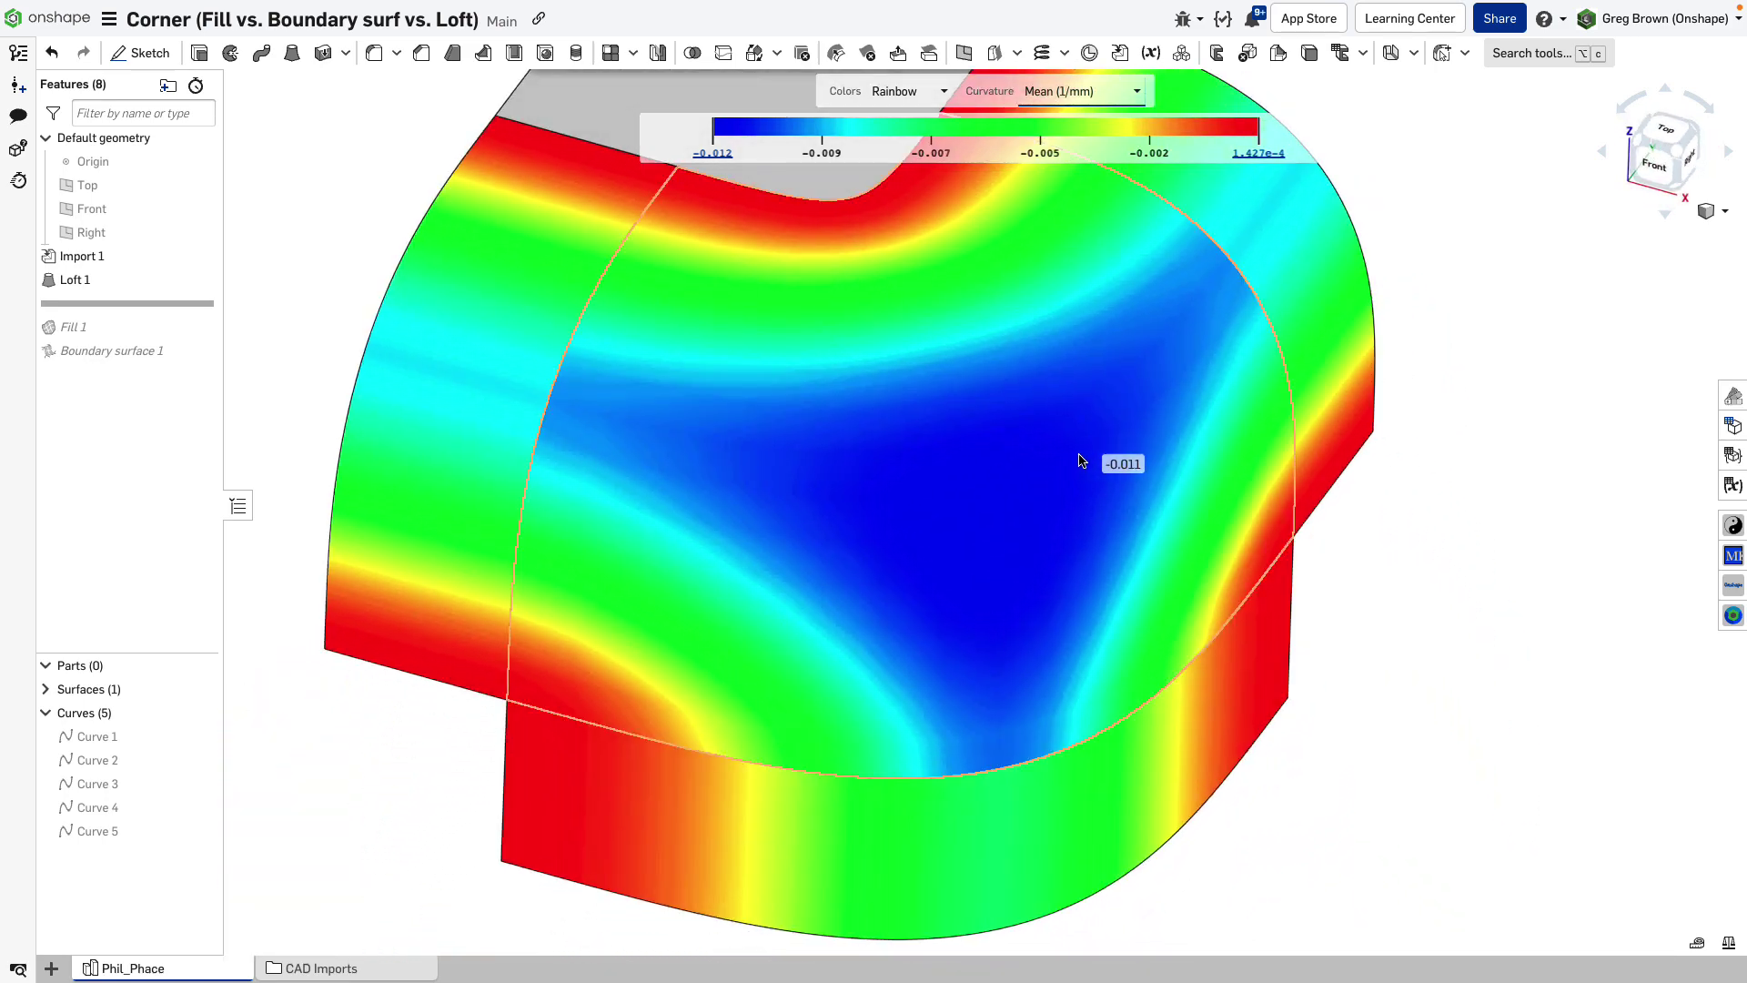
{"action": "left_click", "coordinate": [1095, 95]}
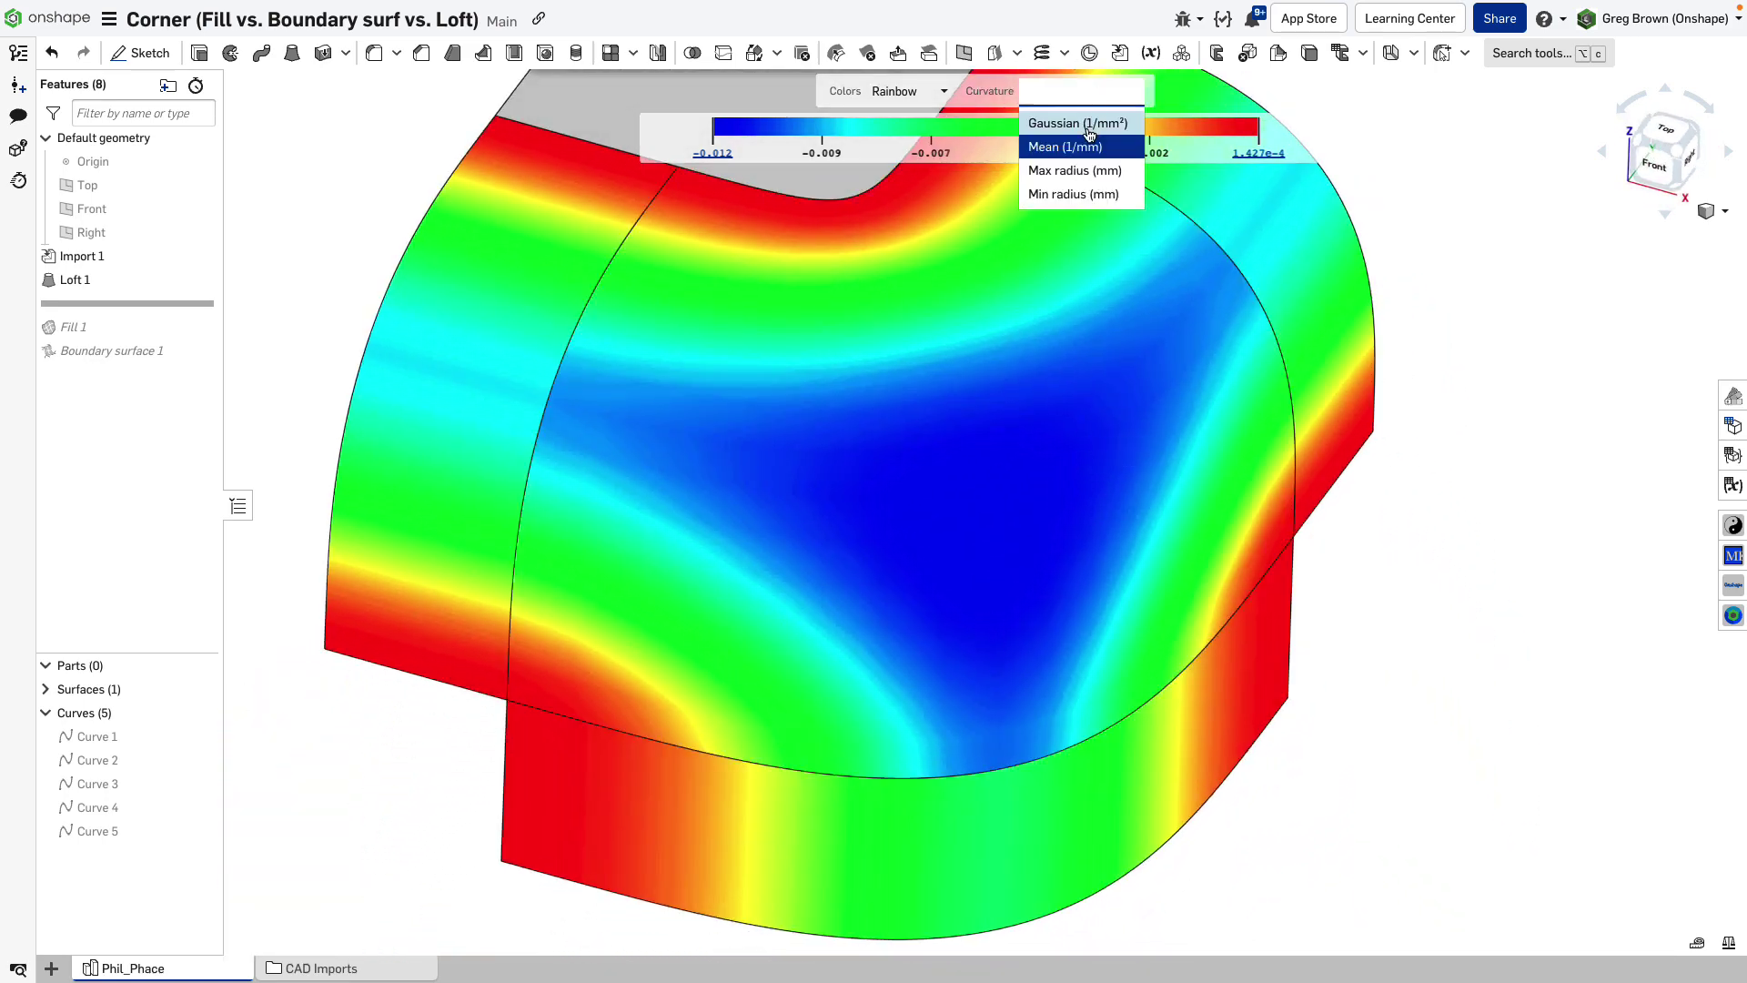
{"action": "left_click", "coordinate": [1065, 121]}
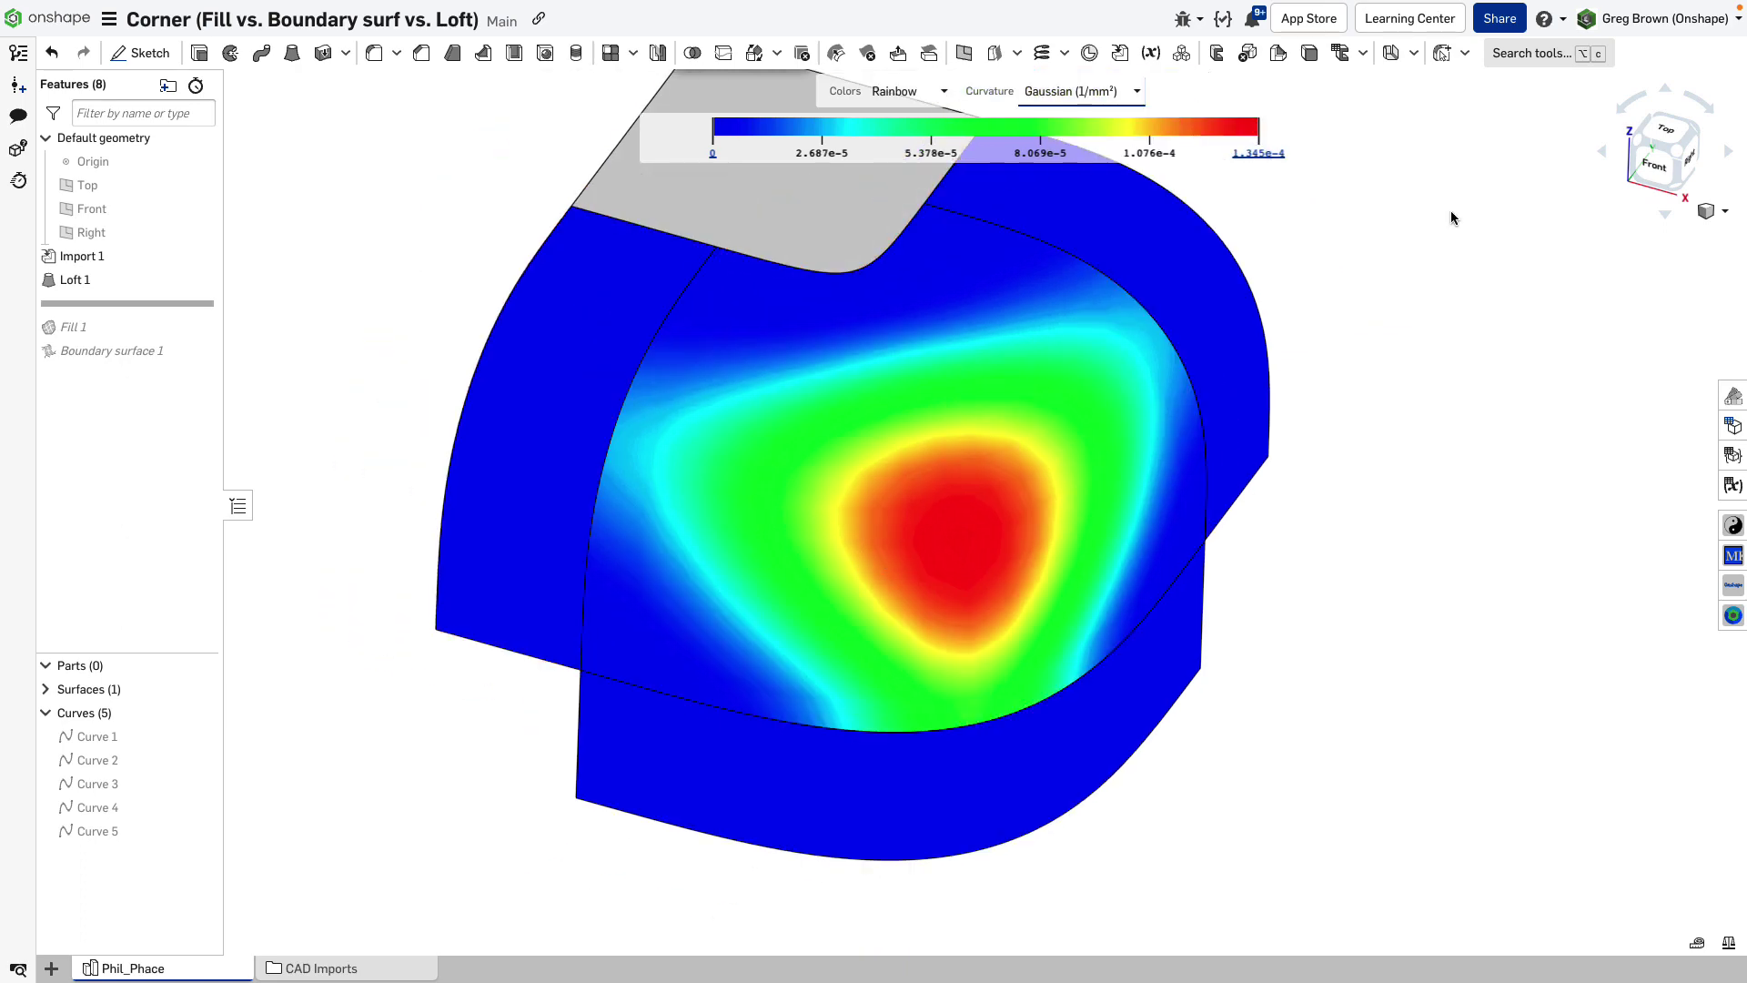
Return the display to Shaded and reorder Fill 1 ahead of Loft 1, leaving the rollback bar directly after the fill
{"action": "left_click", "coordinate": [1724, 213]}
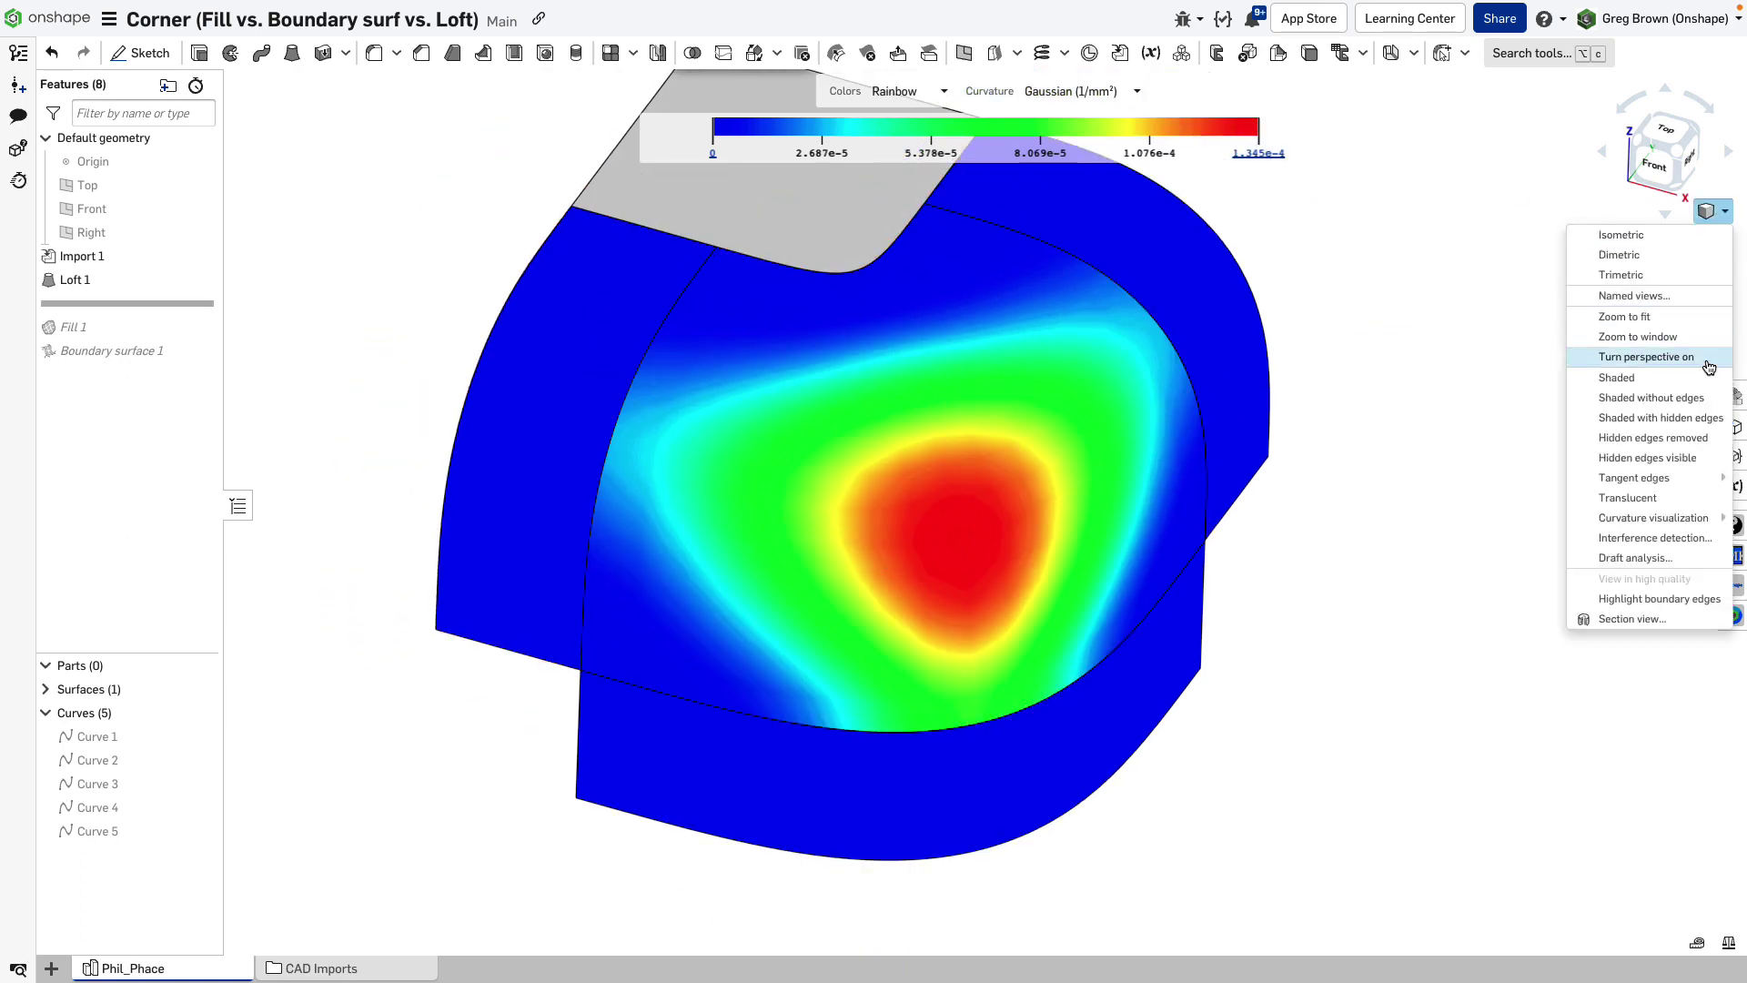
{"action": "left_click", "coordinate": [1693, 382]}
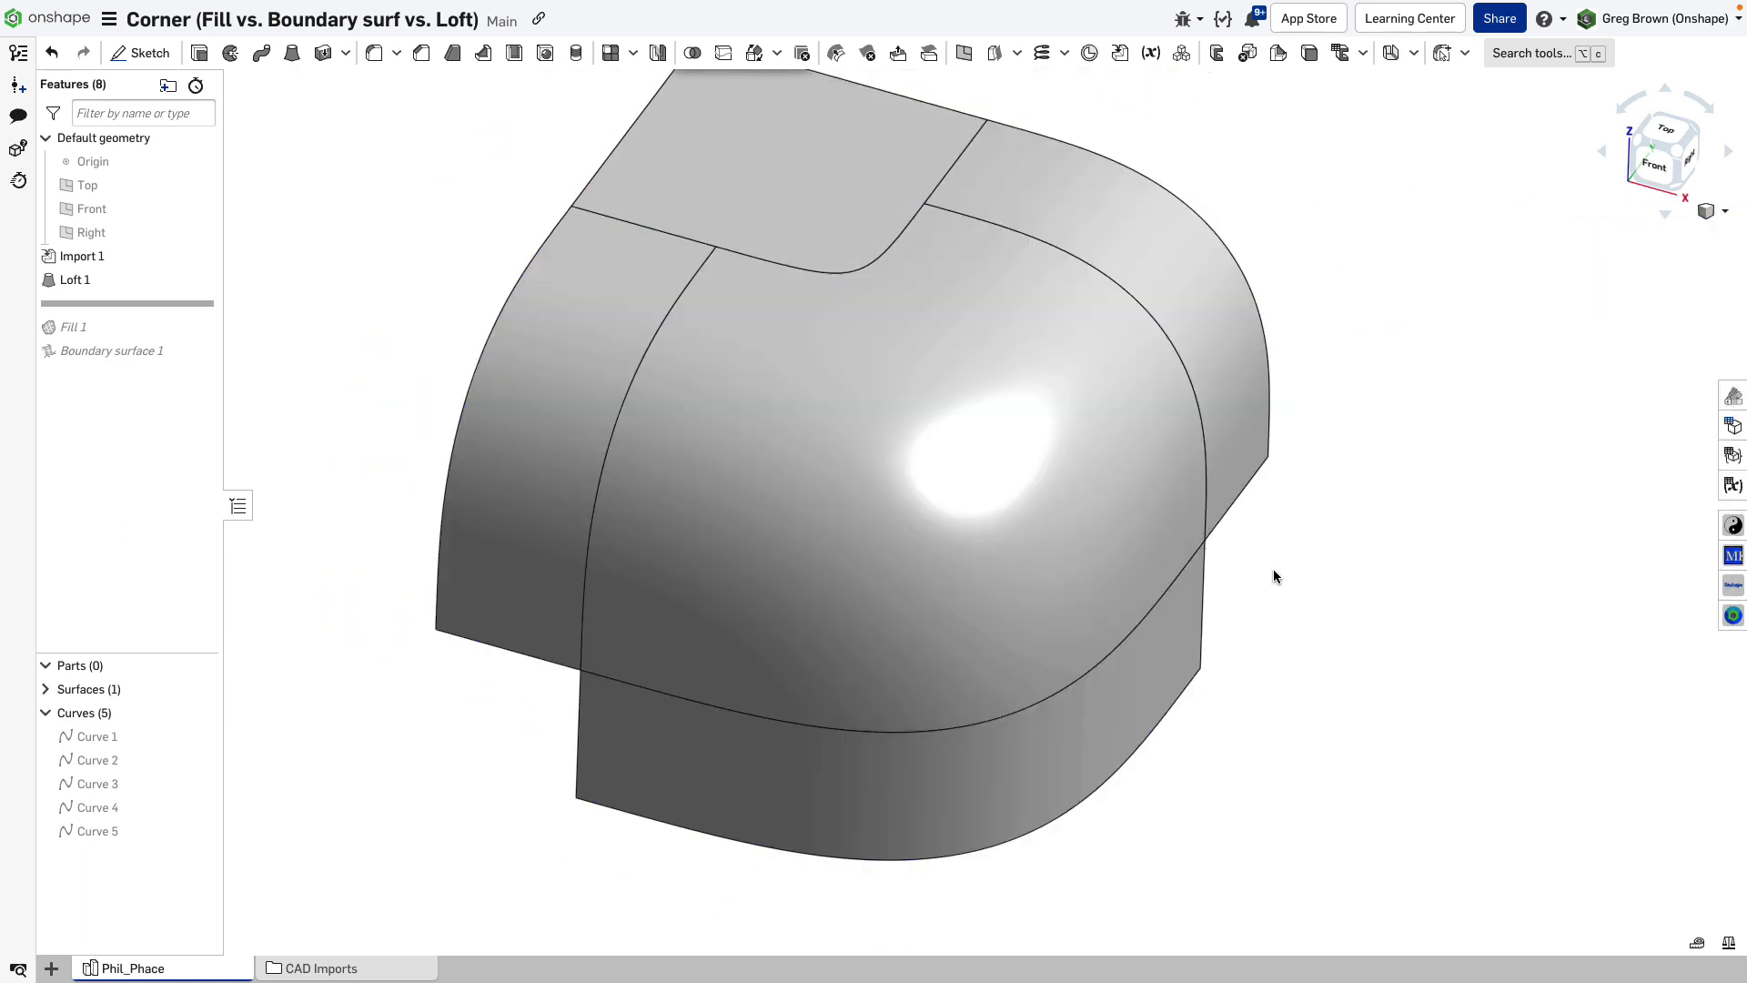
{"action": "right_click", "coordinate": [139, 288]}
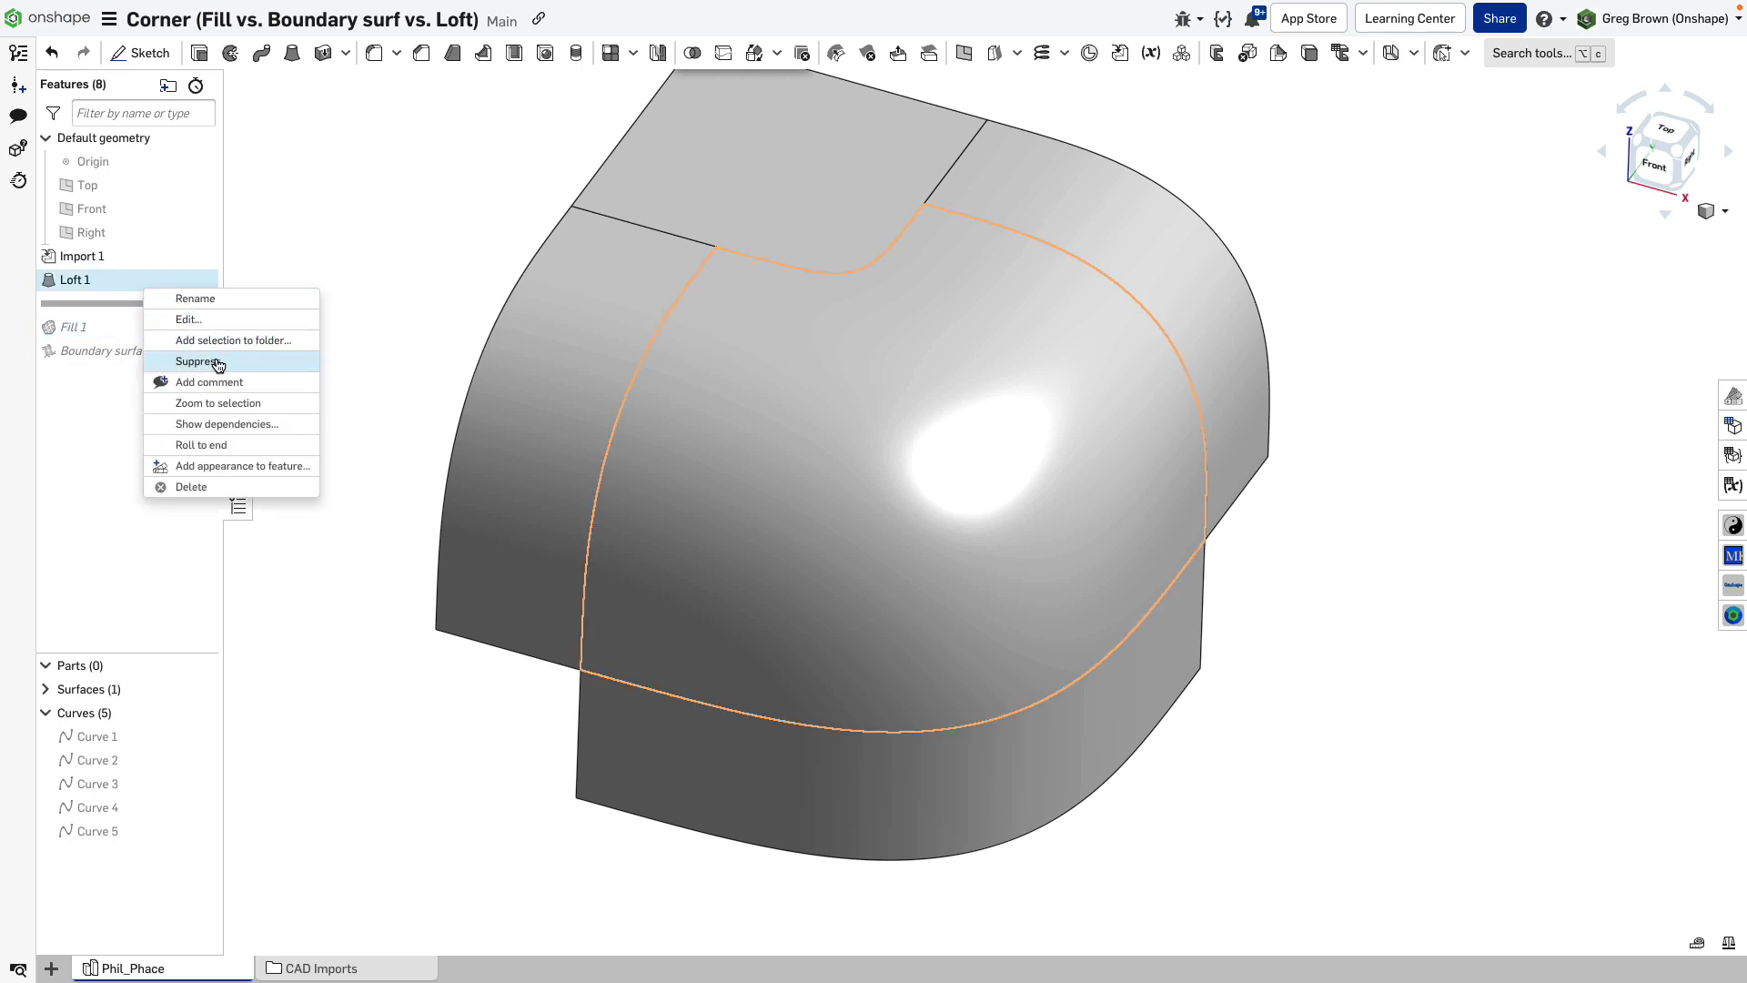
{"action": "left_click", "coordinate": [144, 273]}
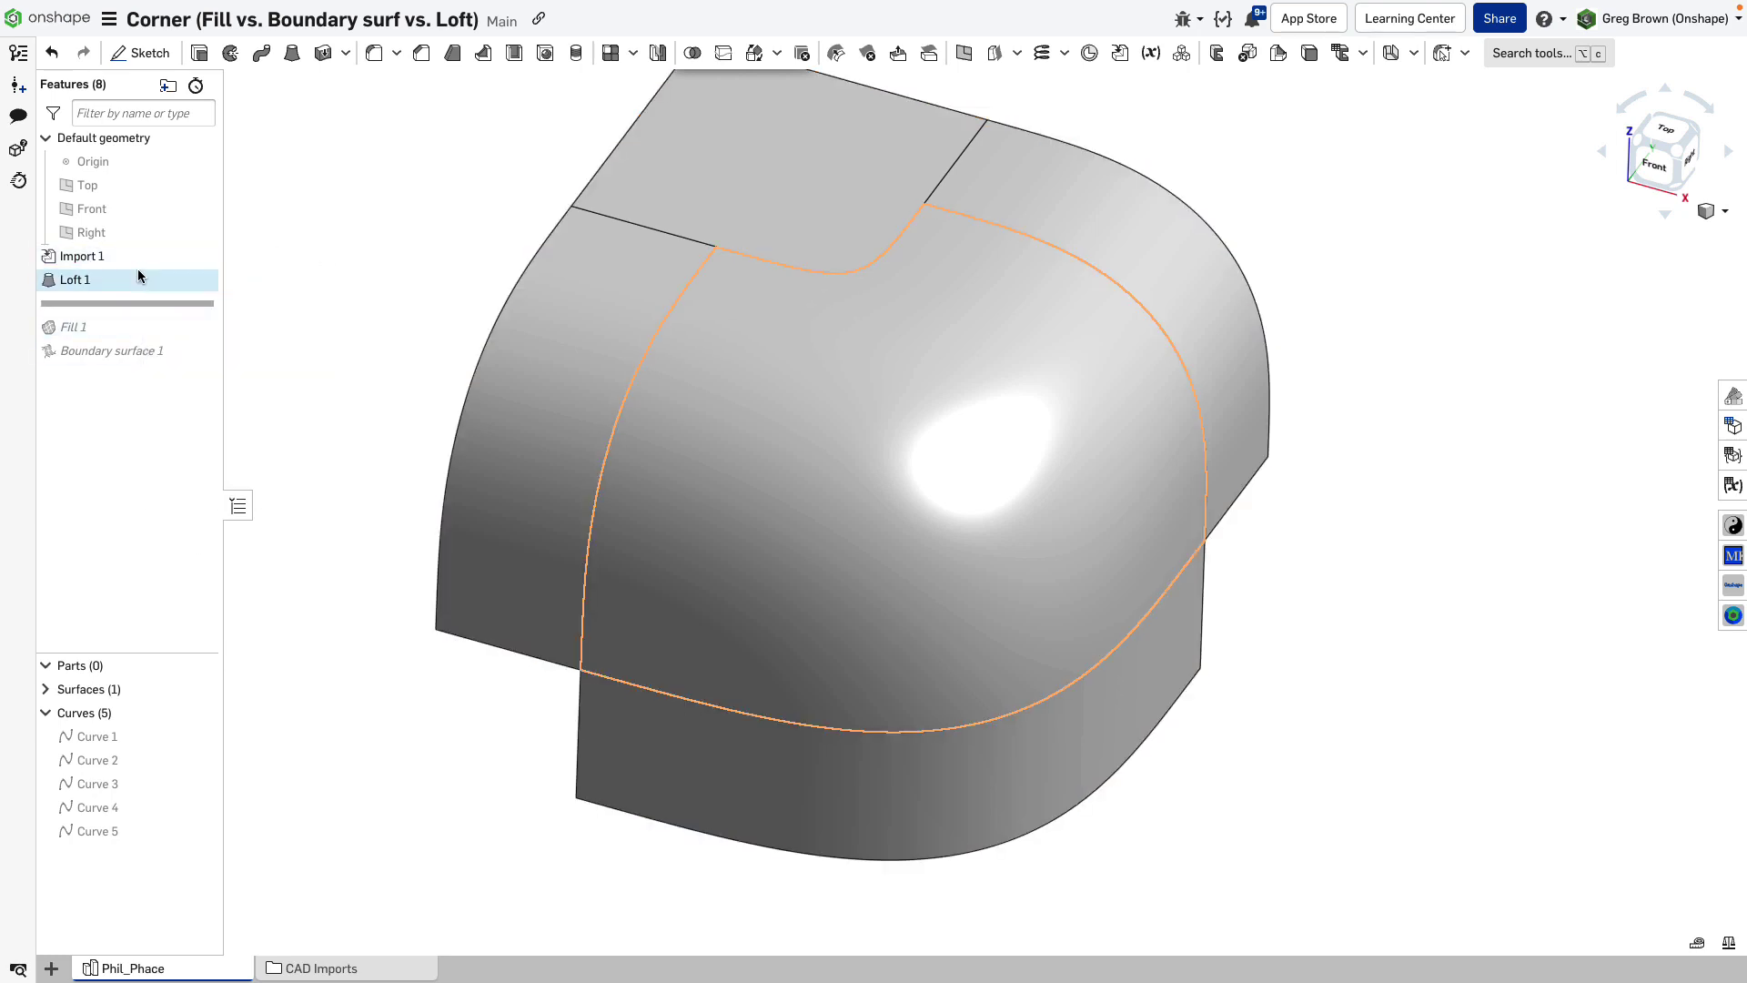
{"action": "mouse_move", "coordinate": [138, 269]}
{"action": "left_mouse_down"}
{"action": "mouse_move", "coordinate": [111, 324]}
{"action": "mouse_move", "coordinate": [111, 281]}
{"action": "mouse_move", "coordinate": [182, 194]}
{"action": "mouse_move", "coordinate": [118, 271]}
{"action": "left_mouse_up"}
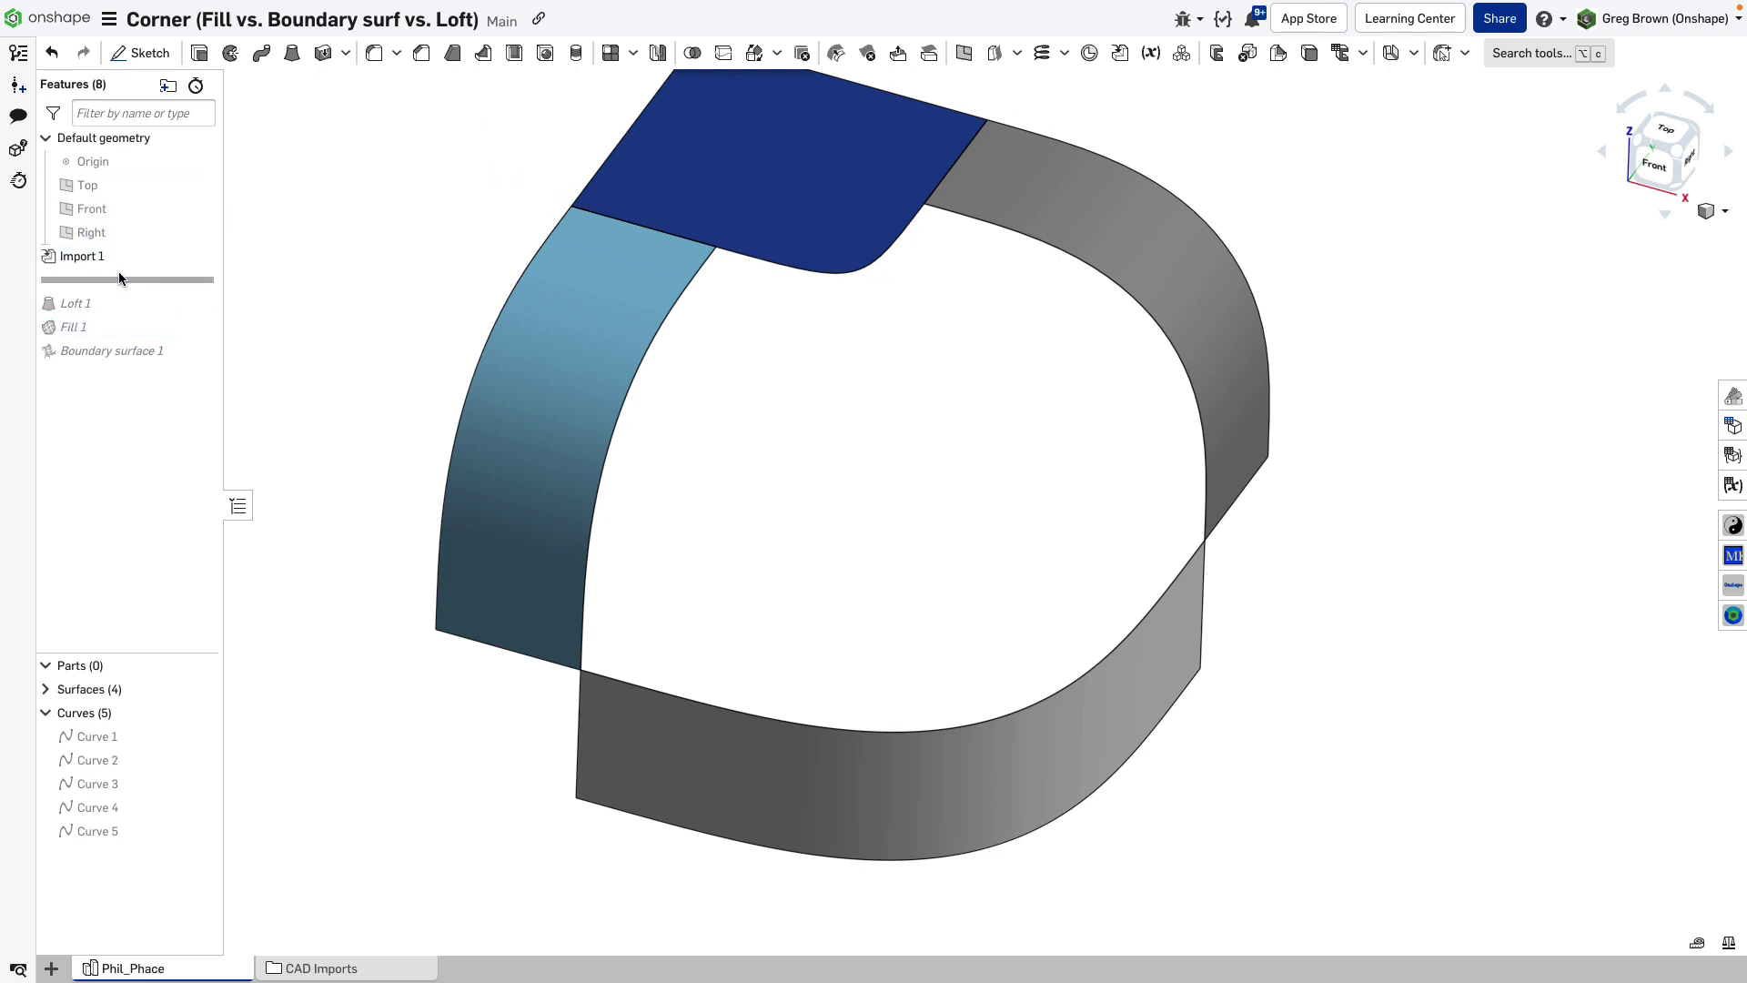
{"action": "right_click_drag", "start_coordinate": [539, 348], "coordinate": [955, 359]}
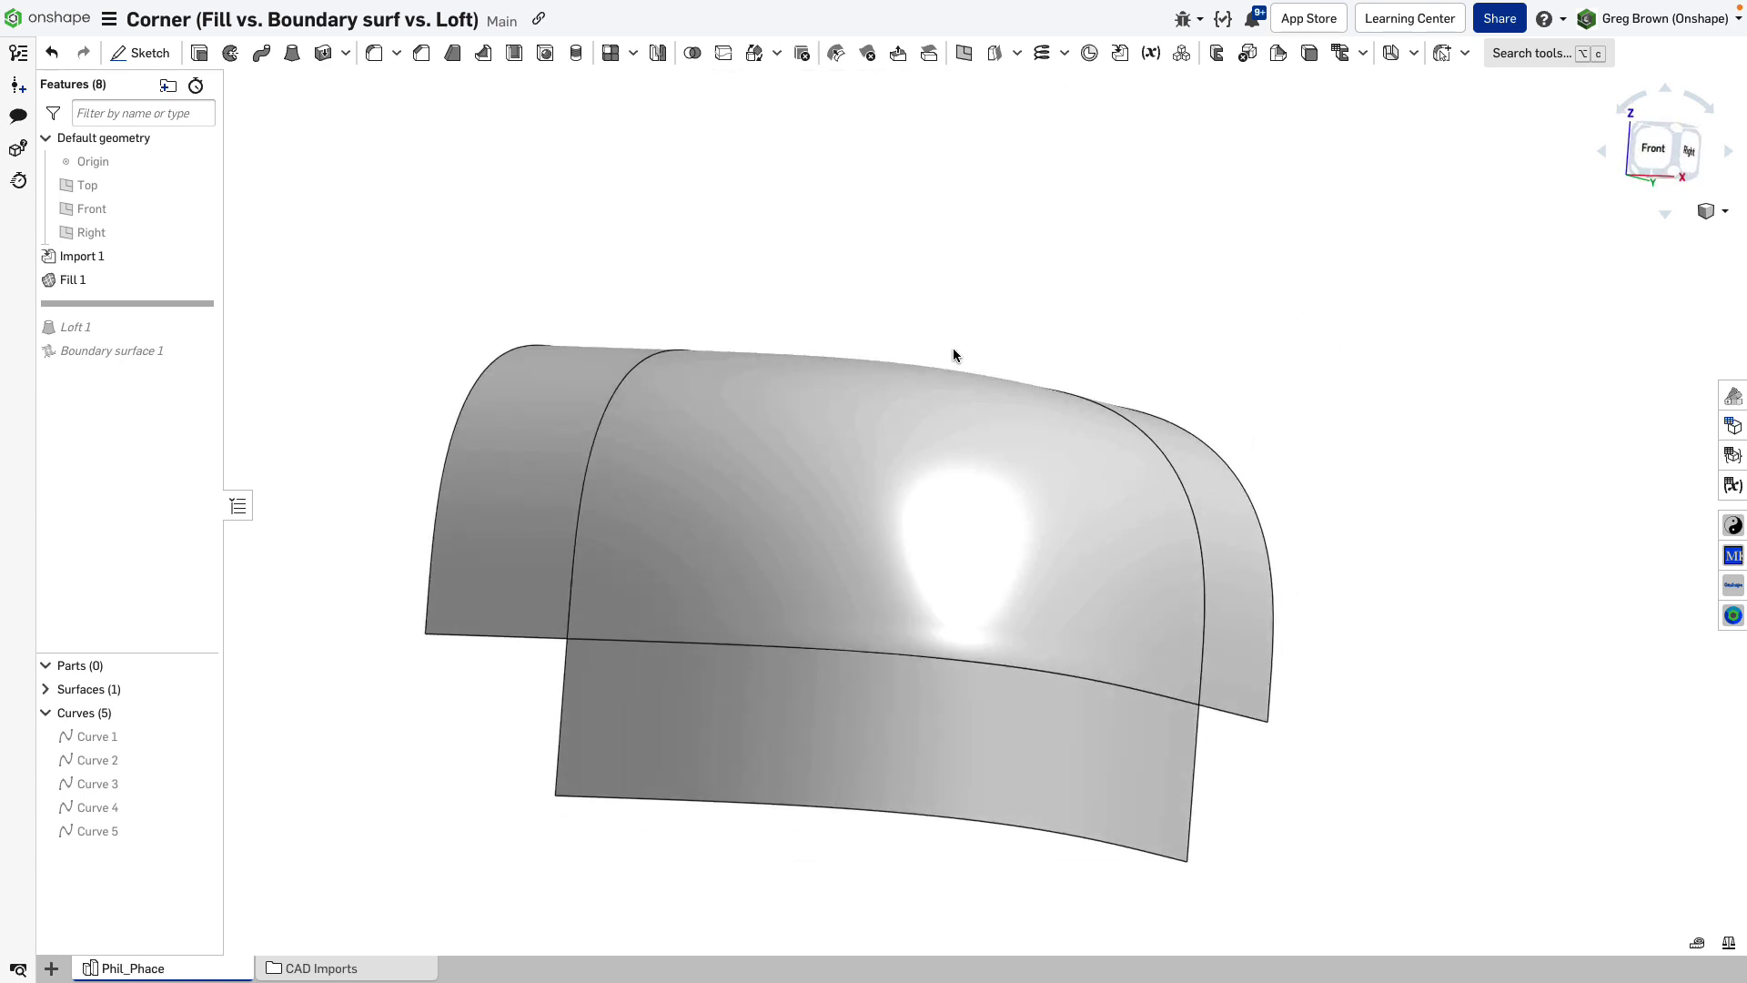
Display the control point grid on the Fill 1 face, examine it closely along the lower front edge, and close the analysis
{"action": "right_click_drag", "start_coordinate": [1018, 638], "coordinate": [948, 642]}
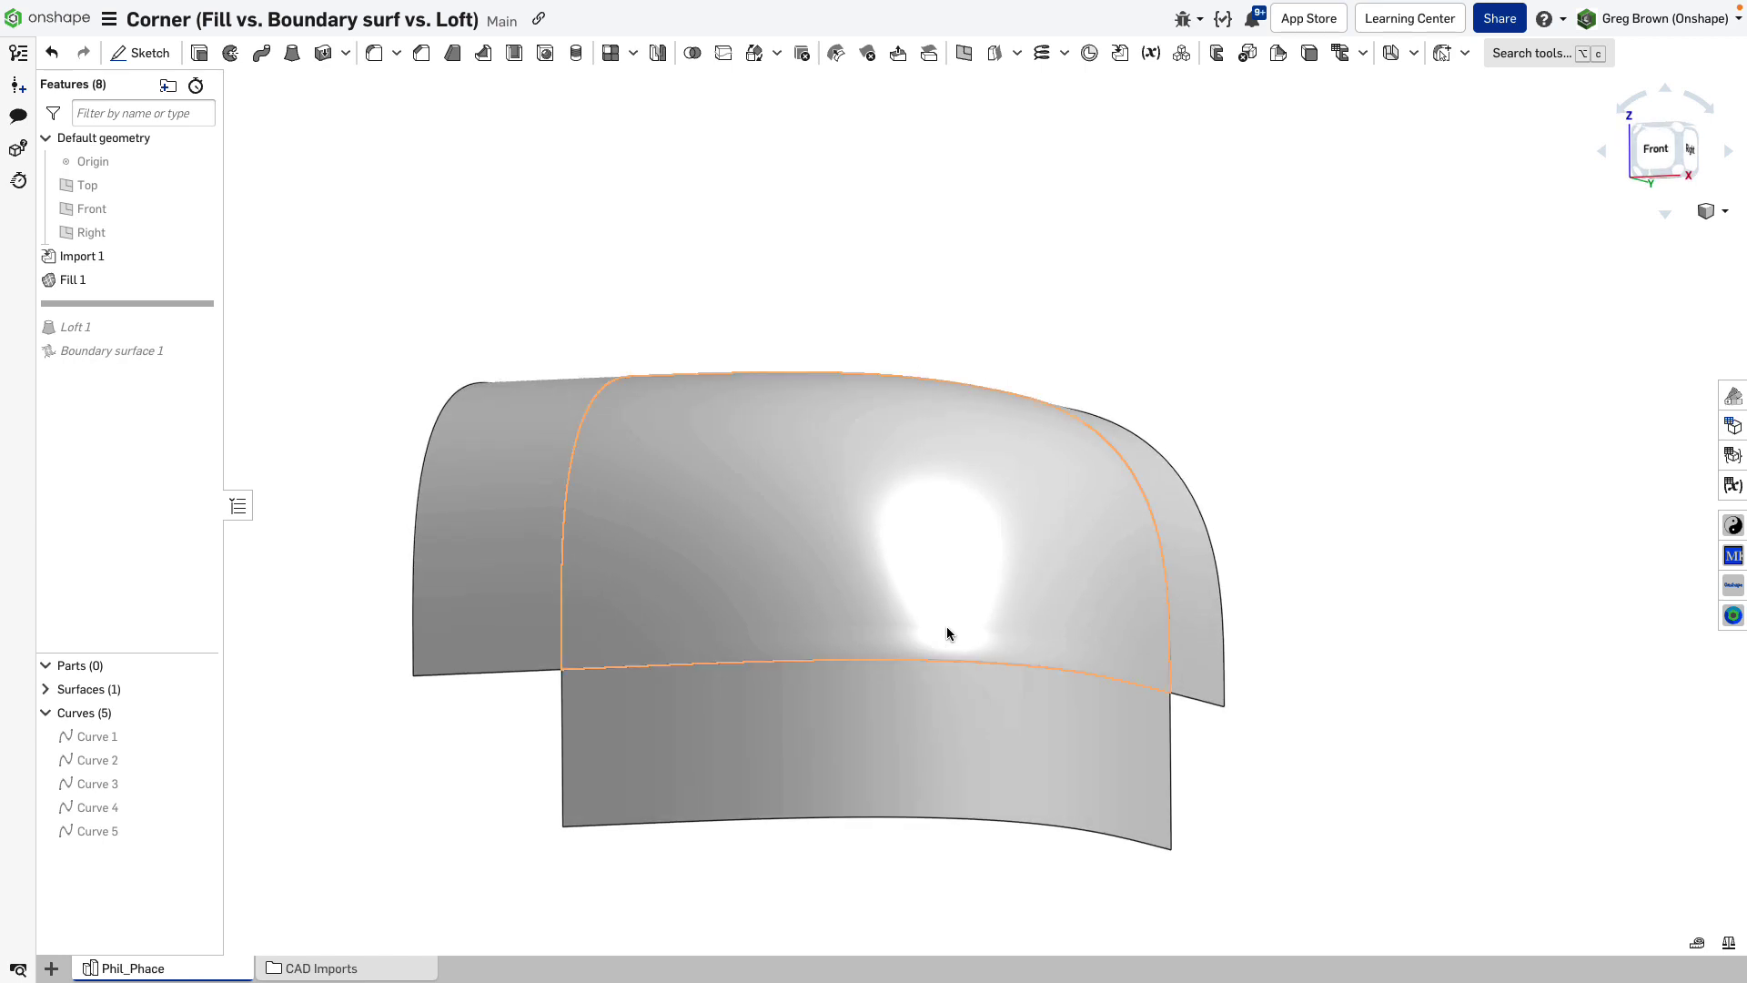
{"action": "key", "text": "shift+7"}
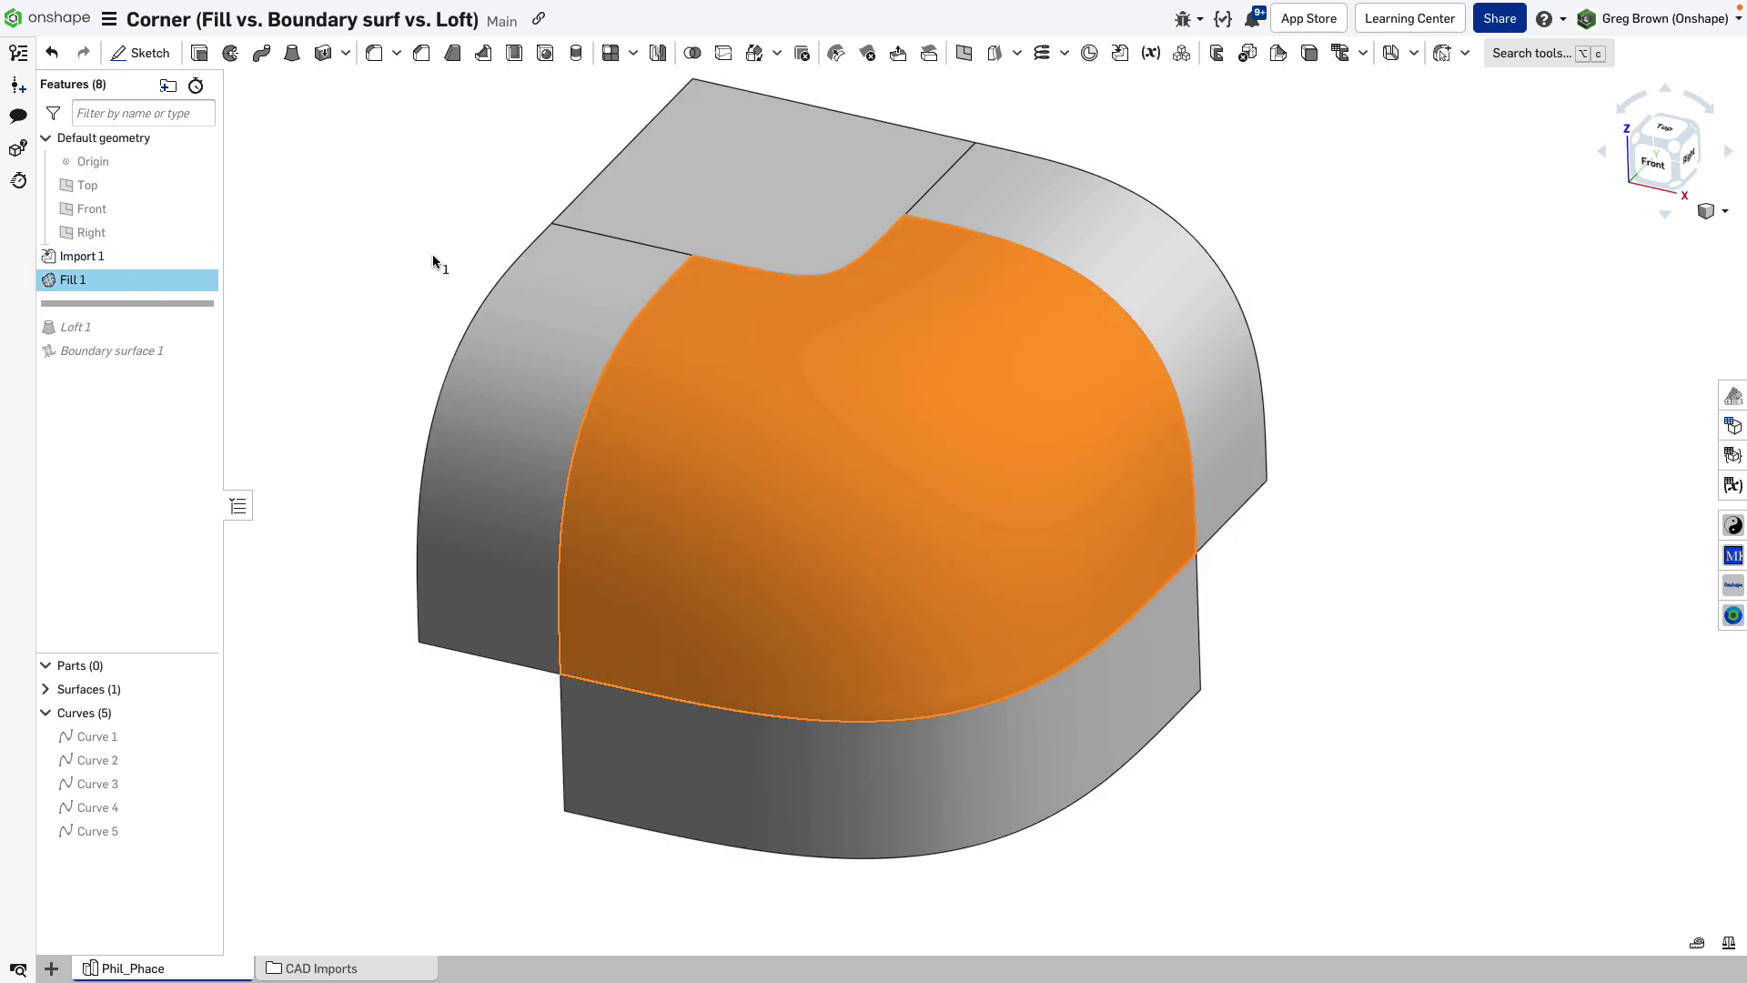
{"action": "key", "text": "shift+c"}
{"action": "left_click", "coordinate": [872, 467]}
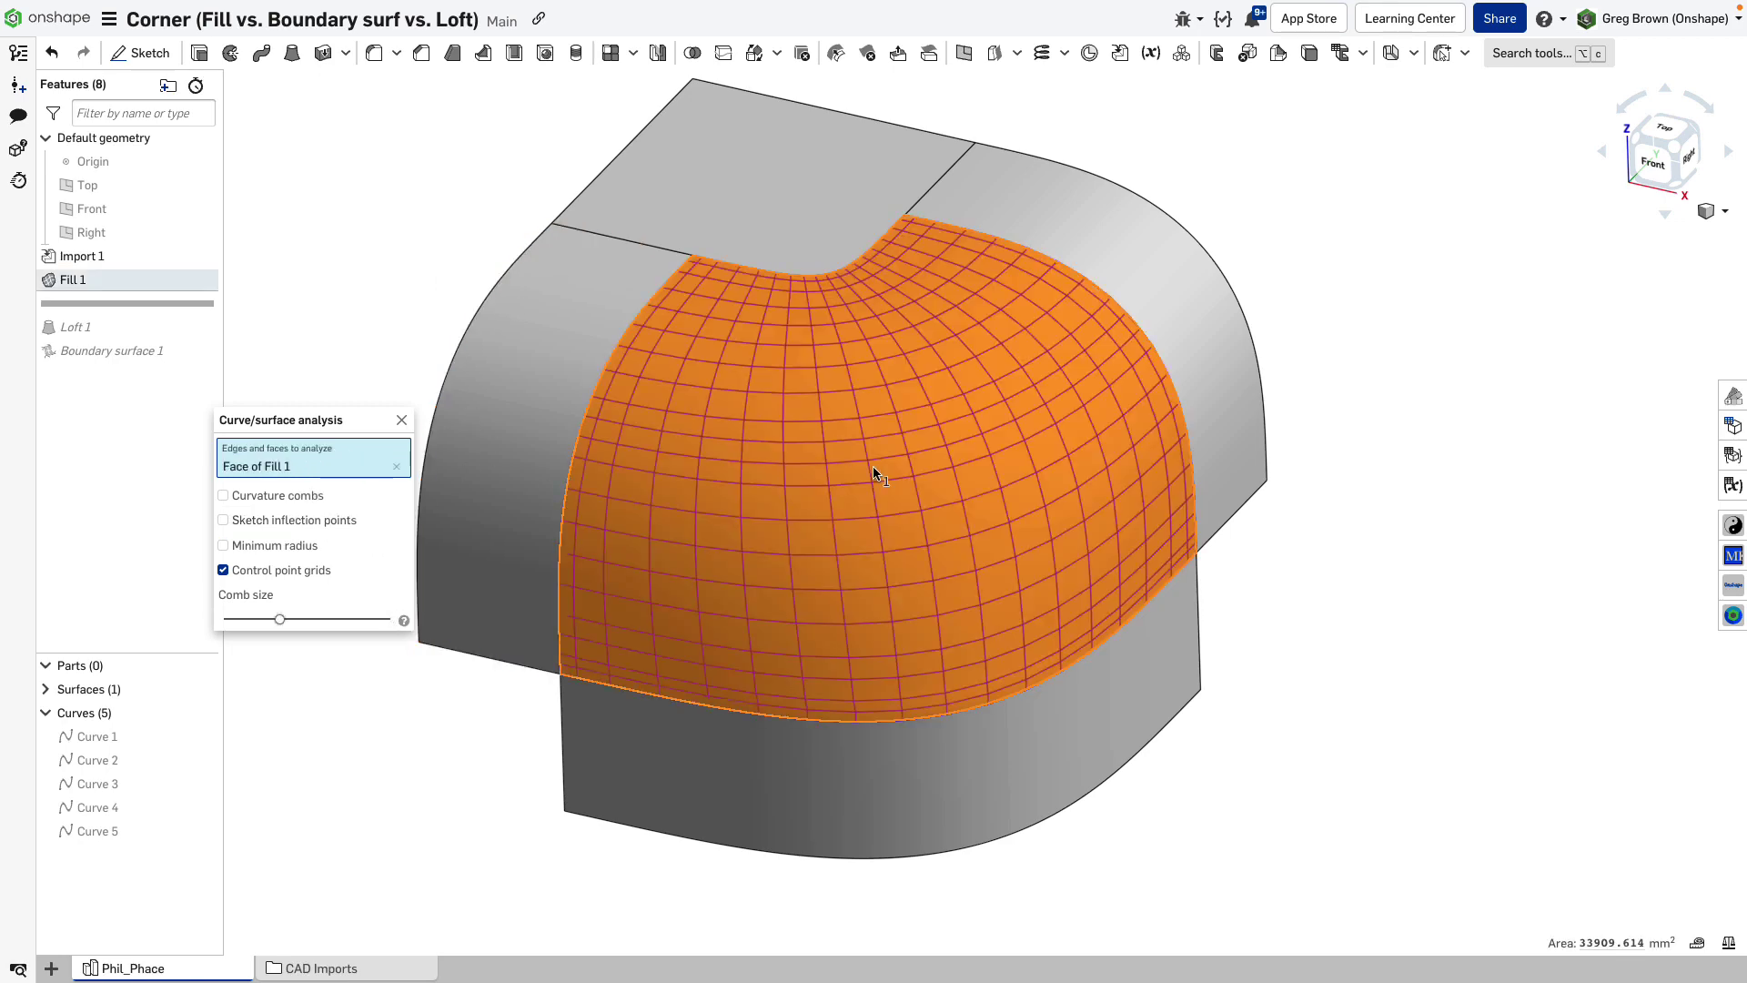
{"action": "right_click_drag", "start_coordinate": [1016, 438], "coordinate": [1072, 420]}
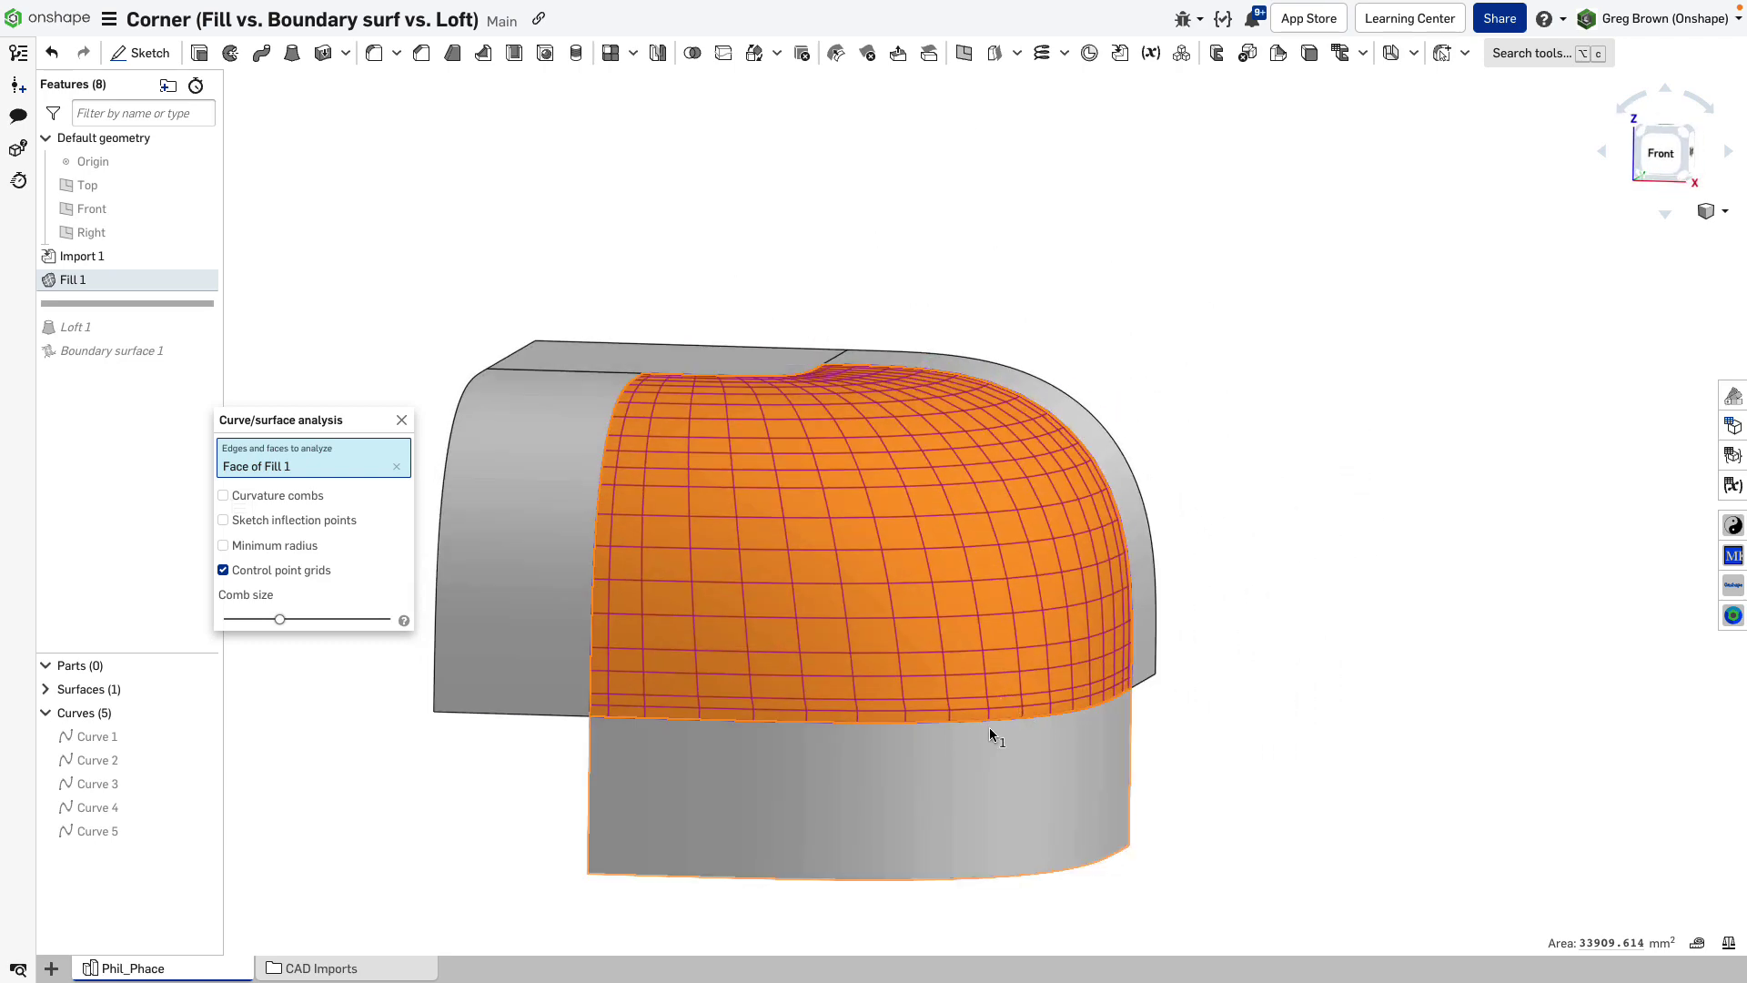
{"action": "scroll", "coordinate": [990, 719], "scroll_direction": "up", "scroll_amount": 5}
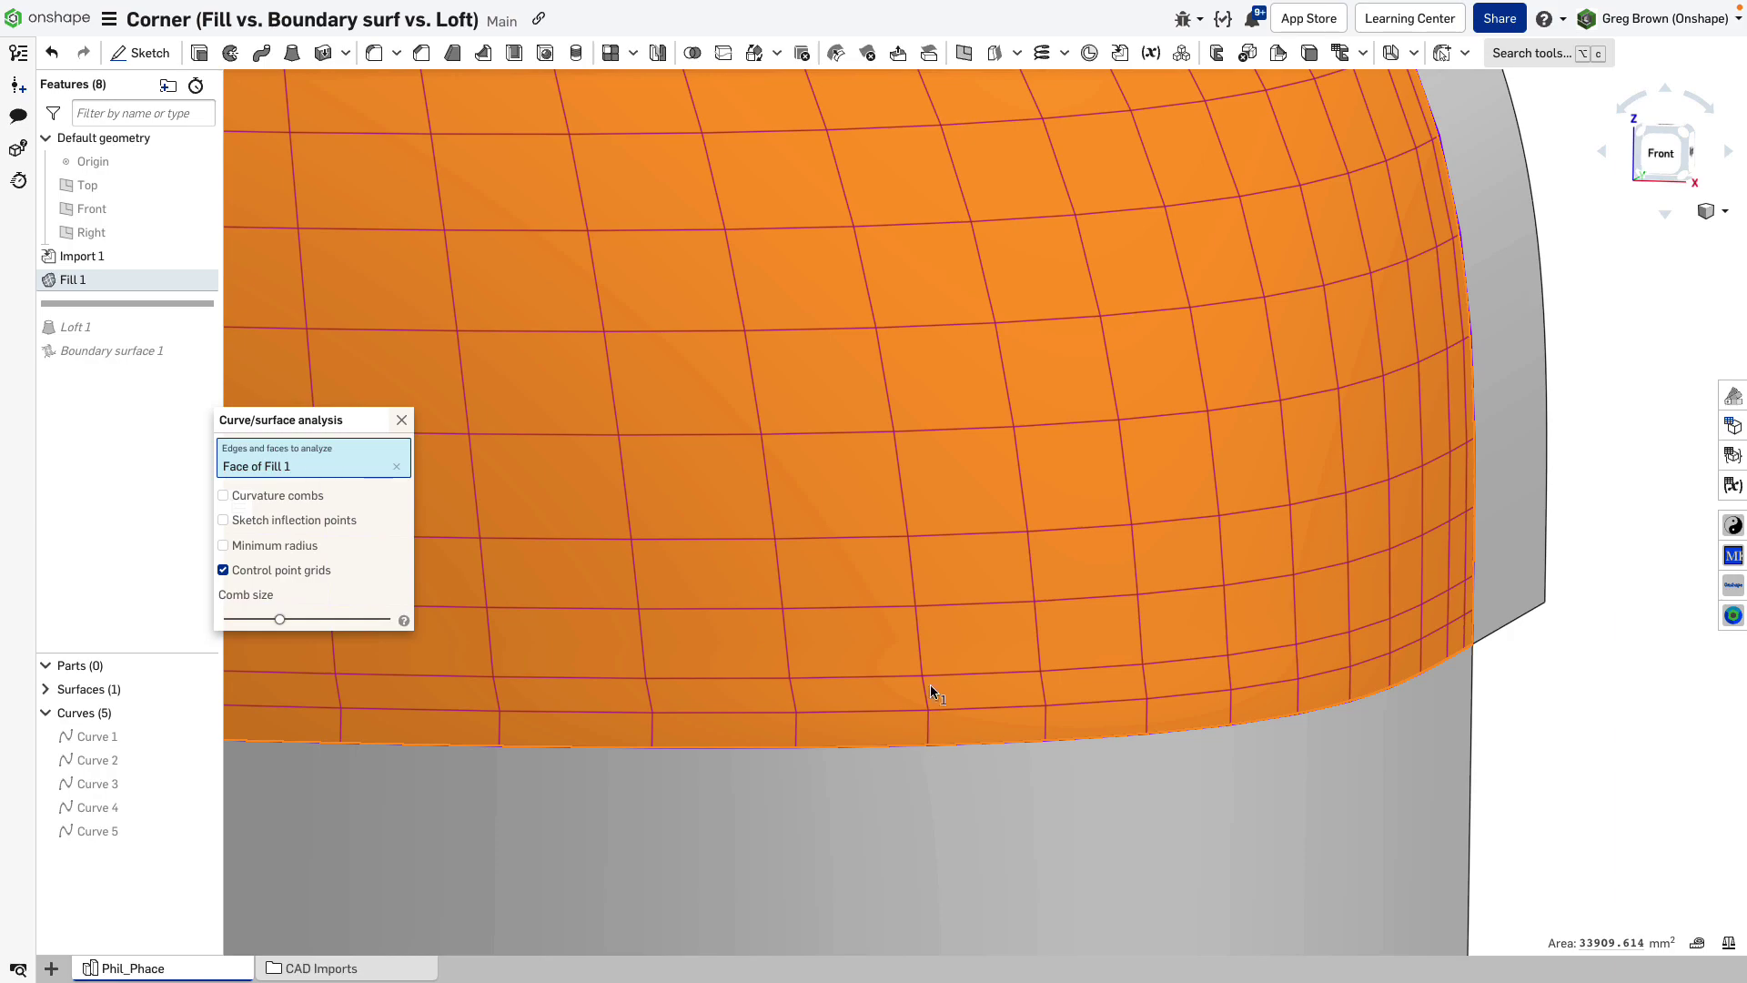
{"action": "mouse_move", "coordinate": [941, 745]}
{"action": "right_mouse_down"}
{"action": "mouse_move", "coordinate": [974, 831]}
{"action": "mouse_move", "coordinate": [1006, 725]}
{"action": "mouse_move", "coordinate": [1021, 732]}
{"action": "mouse_move", "coordinate": [914, 757]}
{"action": "right_mouse_up"}
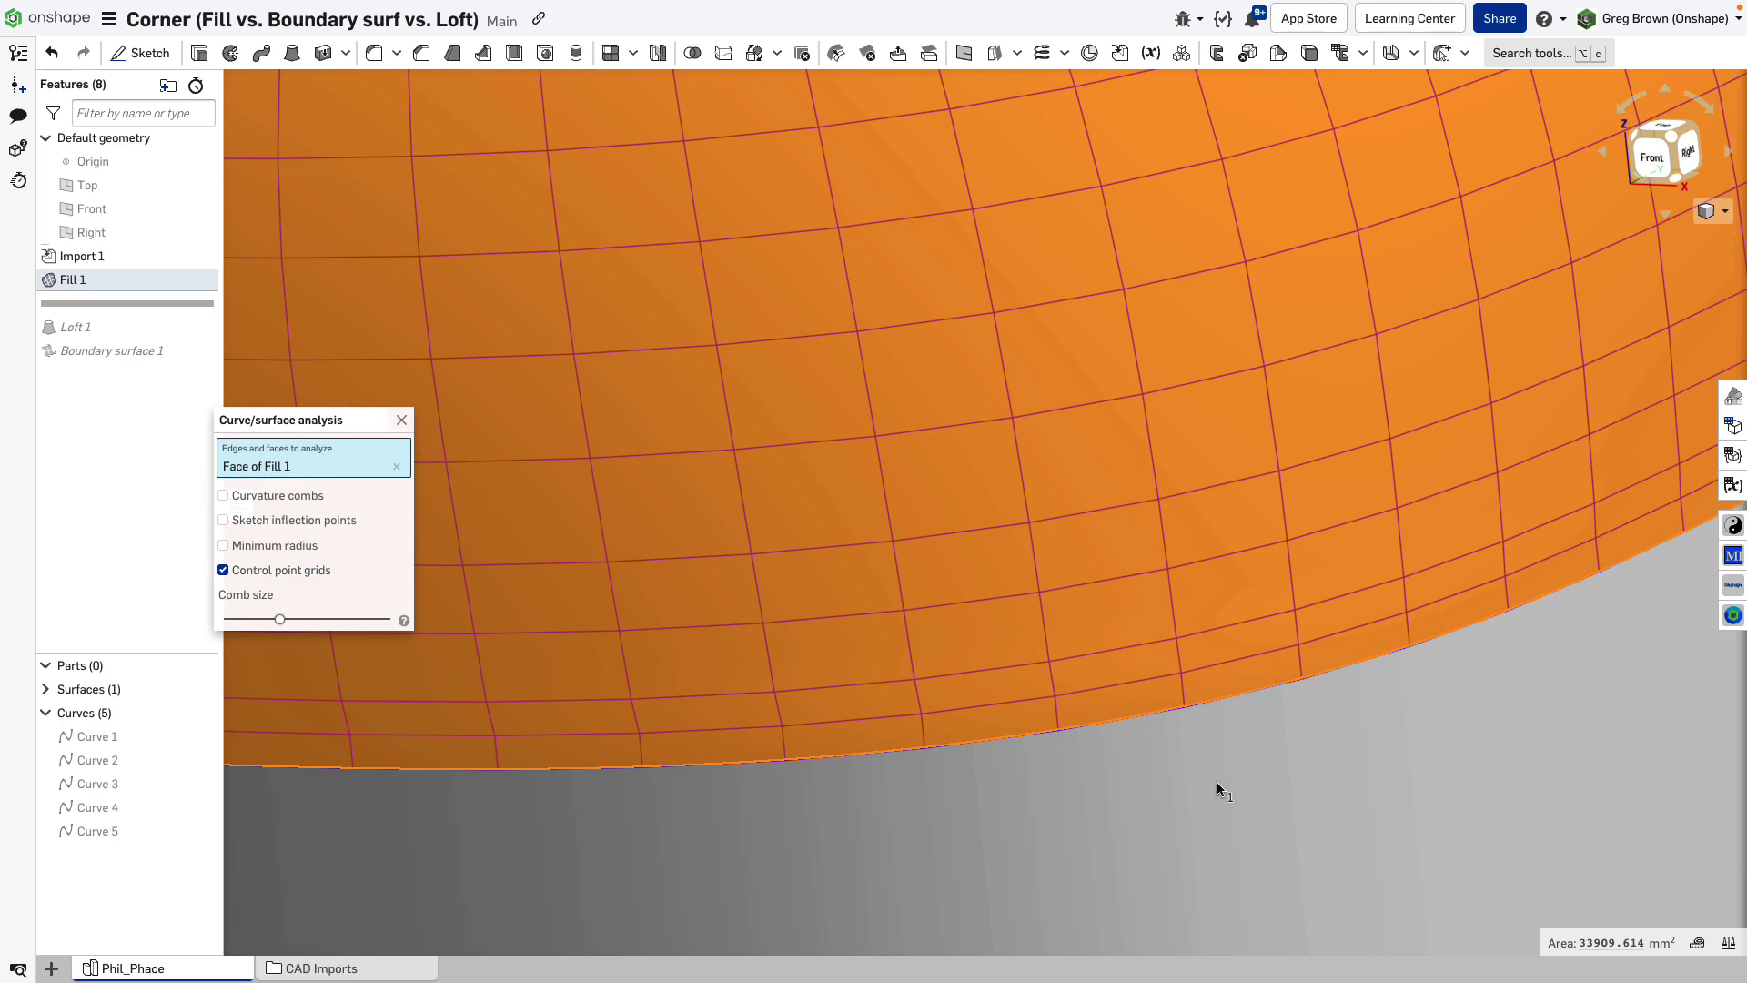
{"action": "key", "text": "f"}
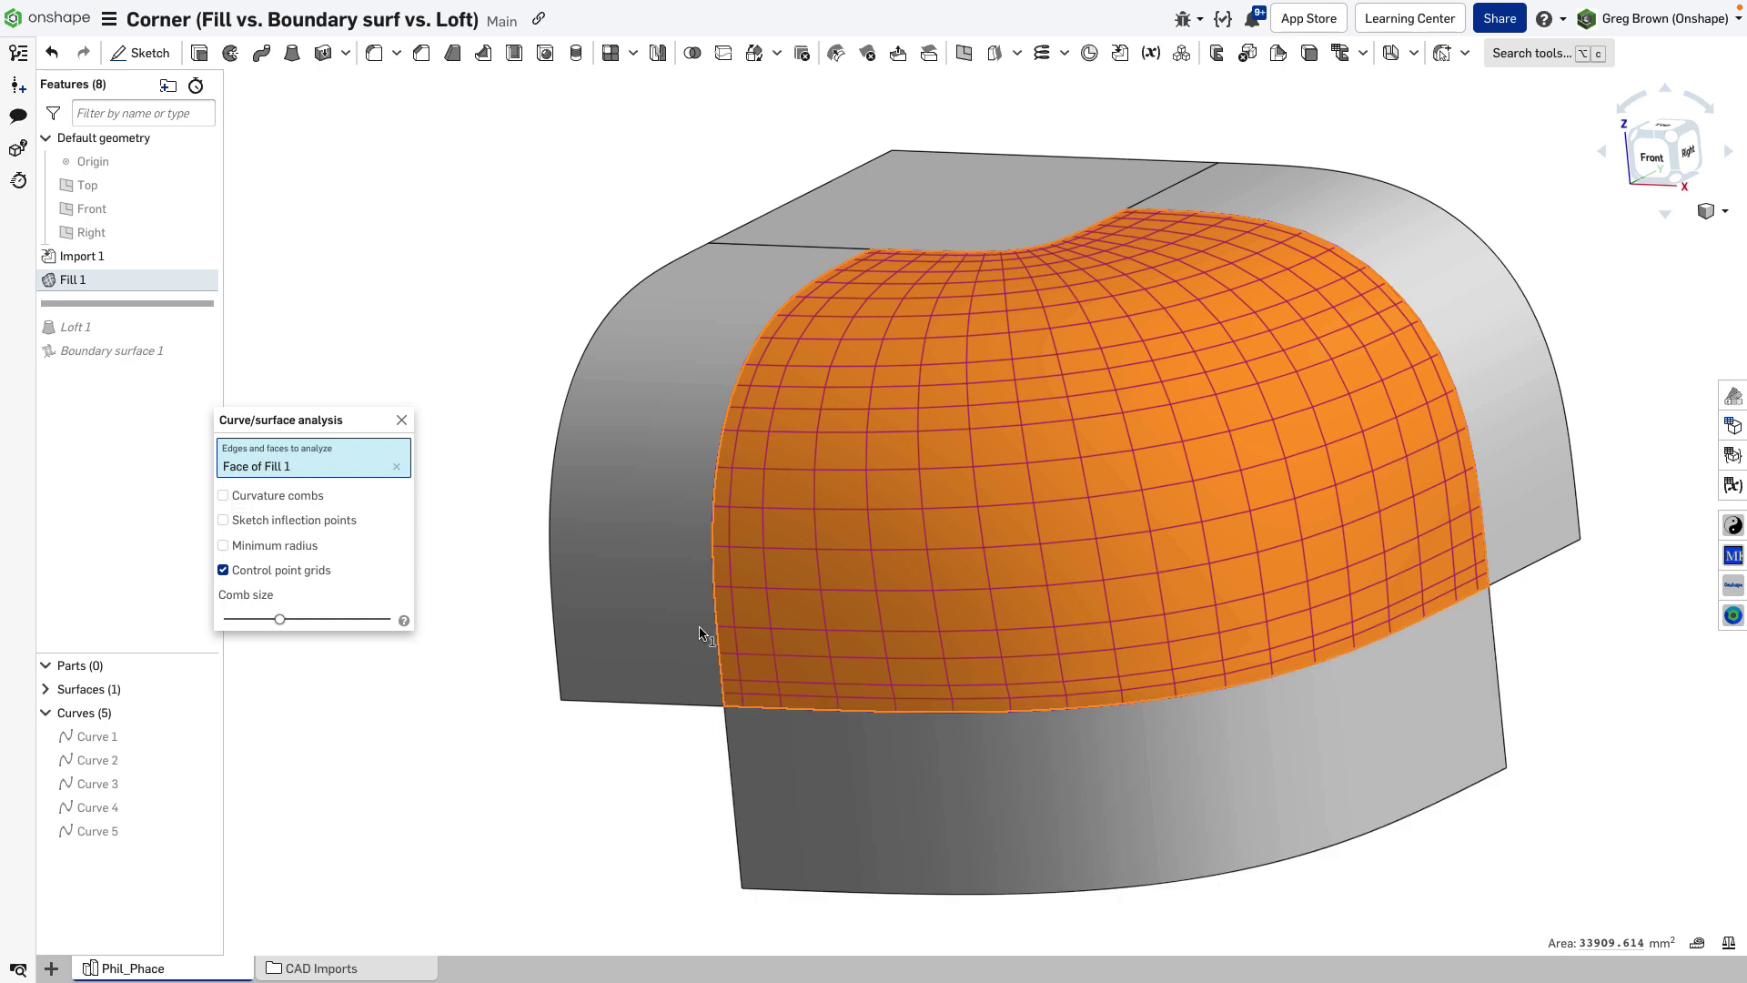
{"action": "key", "text": "Escape"}
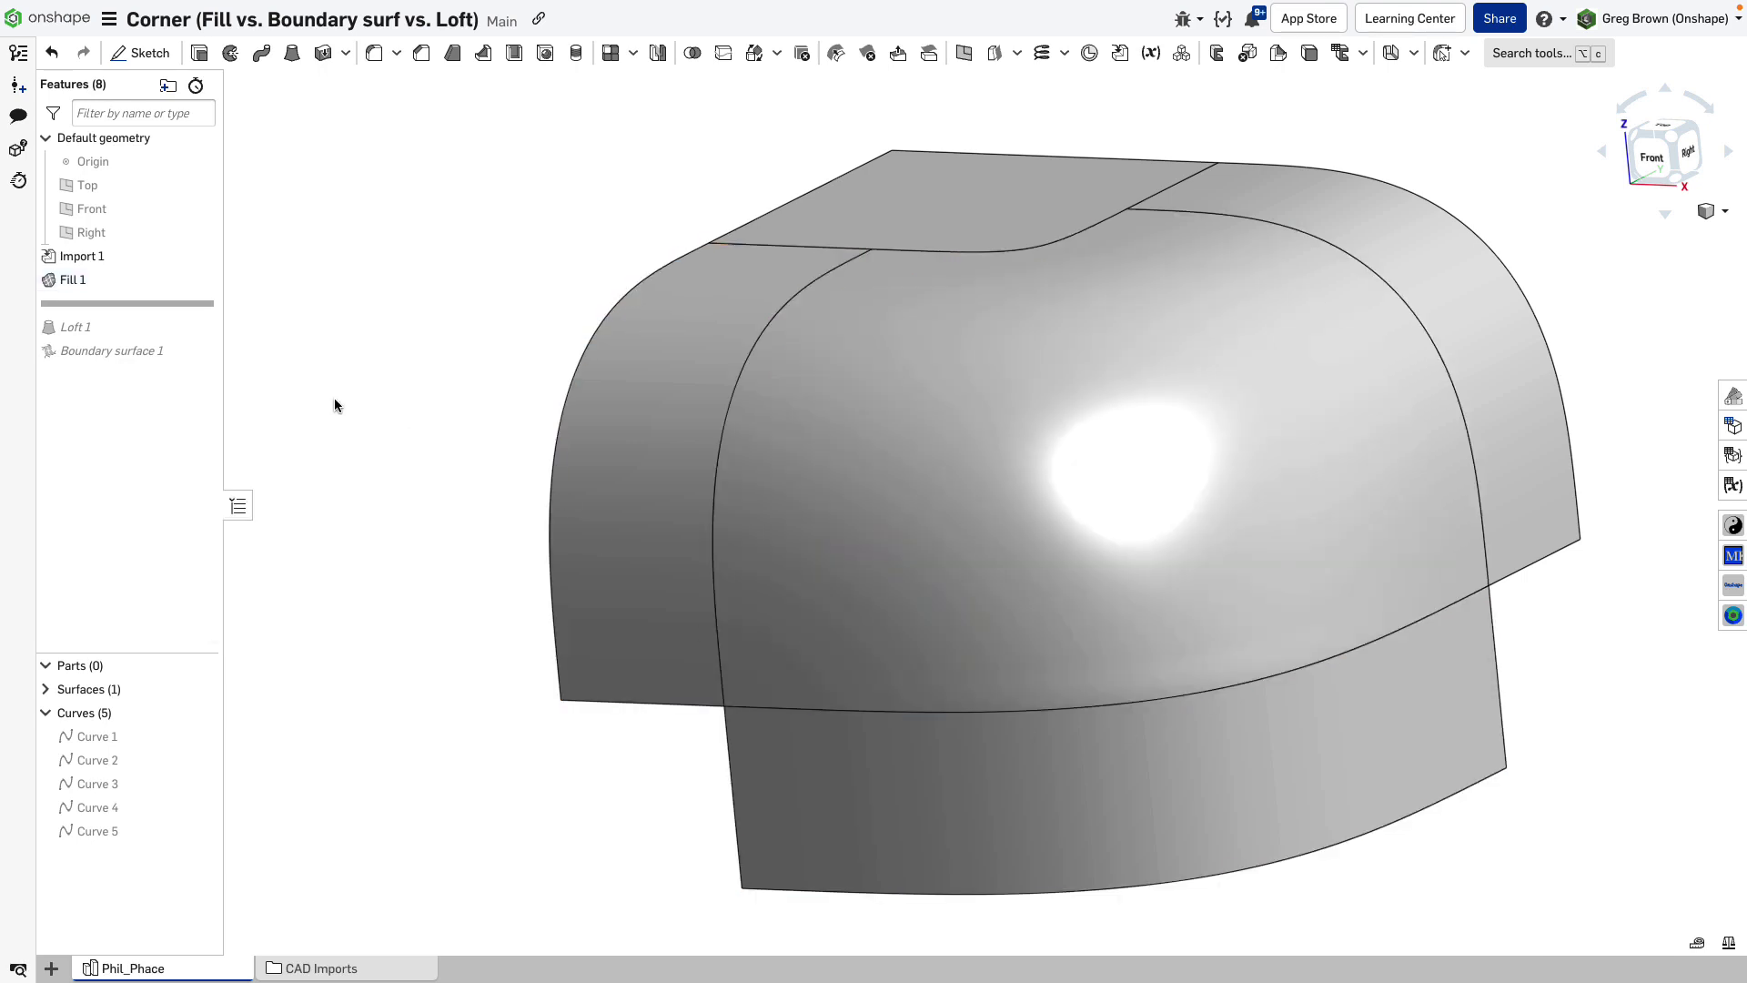
Edit Fill 1 to set the lower front edge's continuity to Curvature and accept the change
{"action": "right_click", "coordinate": [156, 284]}
{"action": "left_click", "coordinate": [186, 329]}
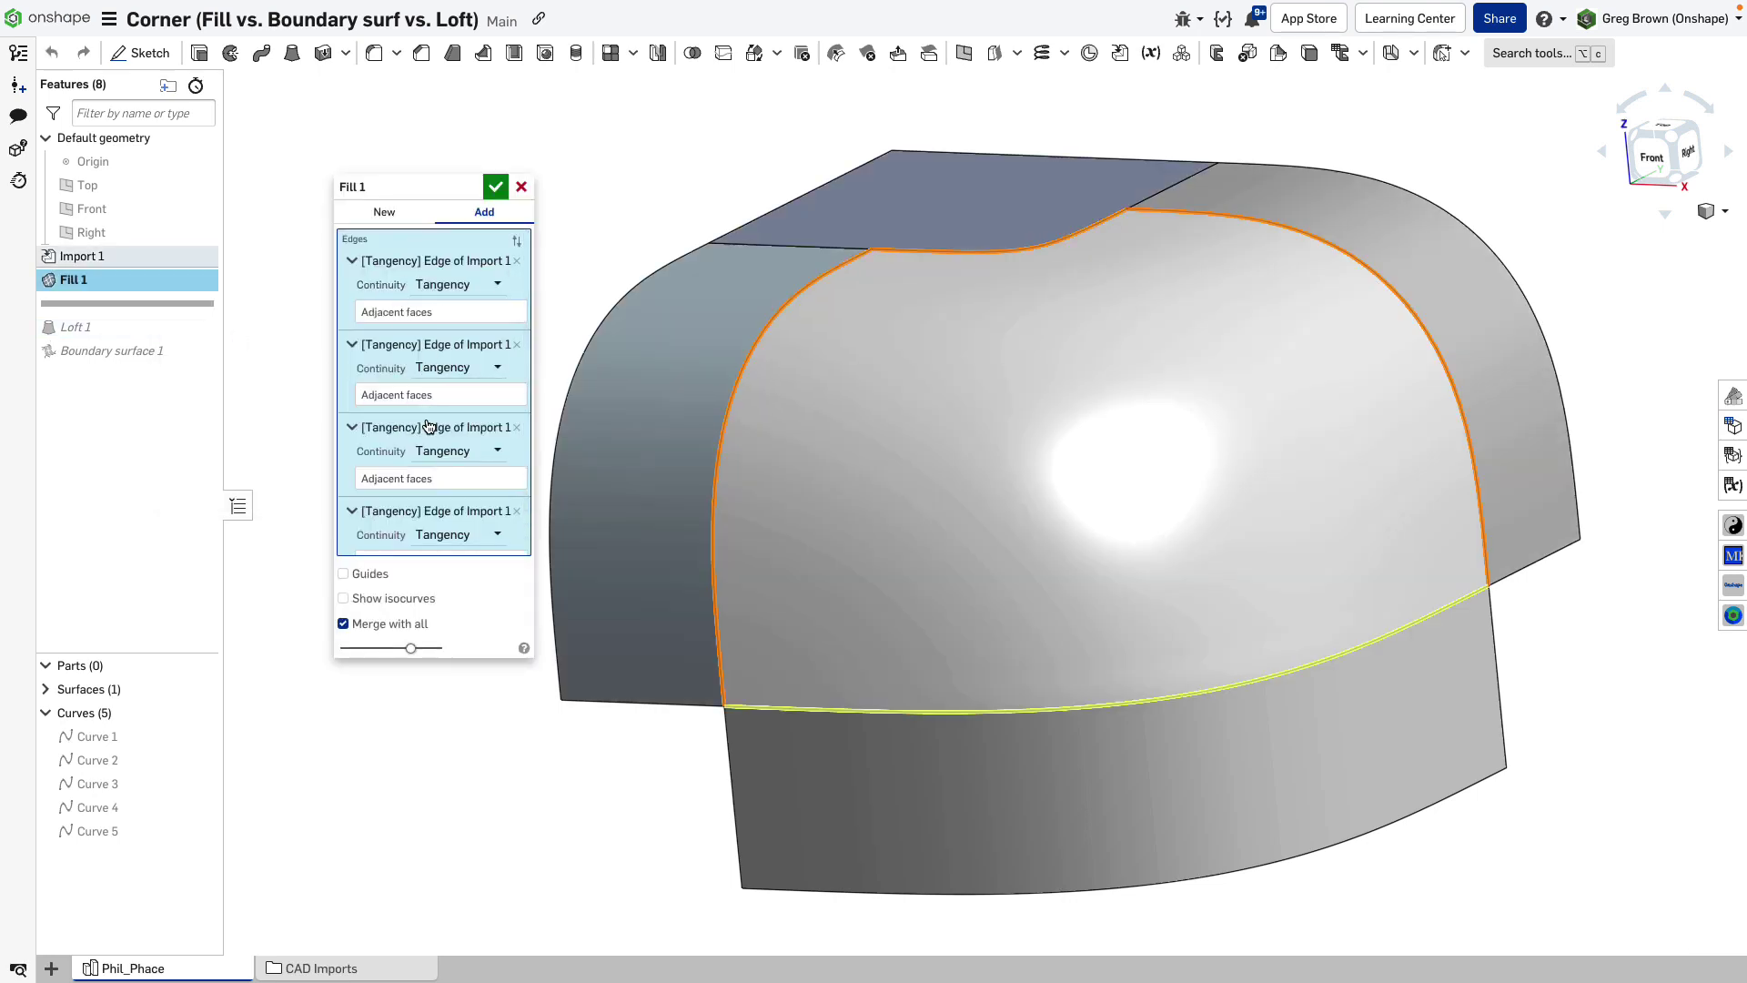
{"action": "left_click", "coordinate": [460, 459]}
{"action": "left_click", "coordinate": [462, 531]}
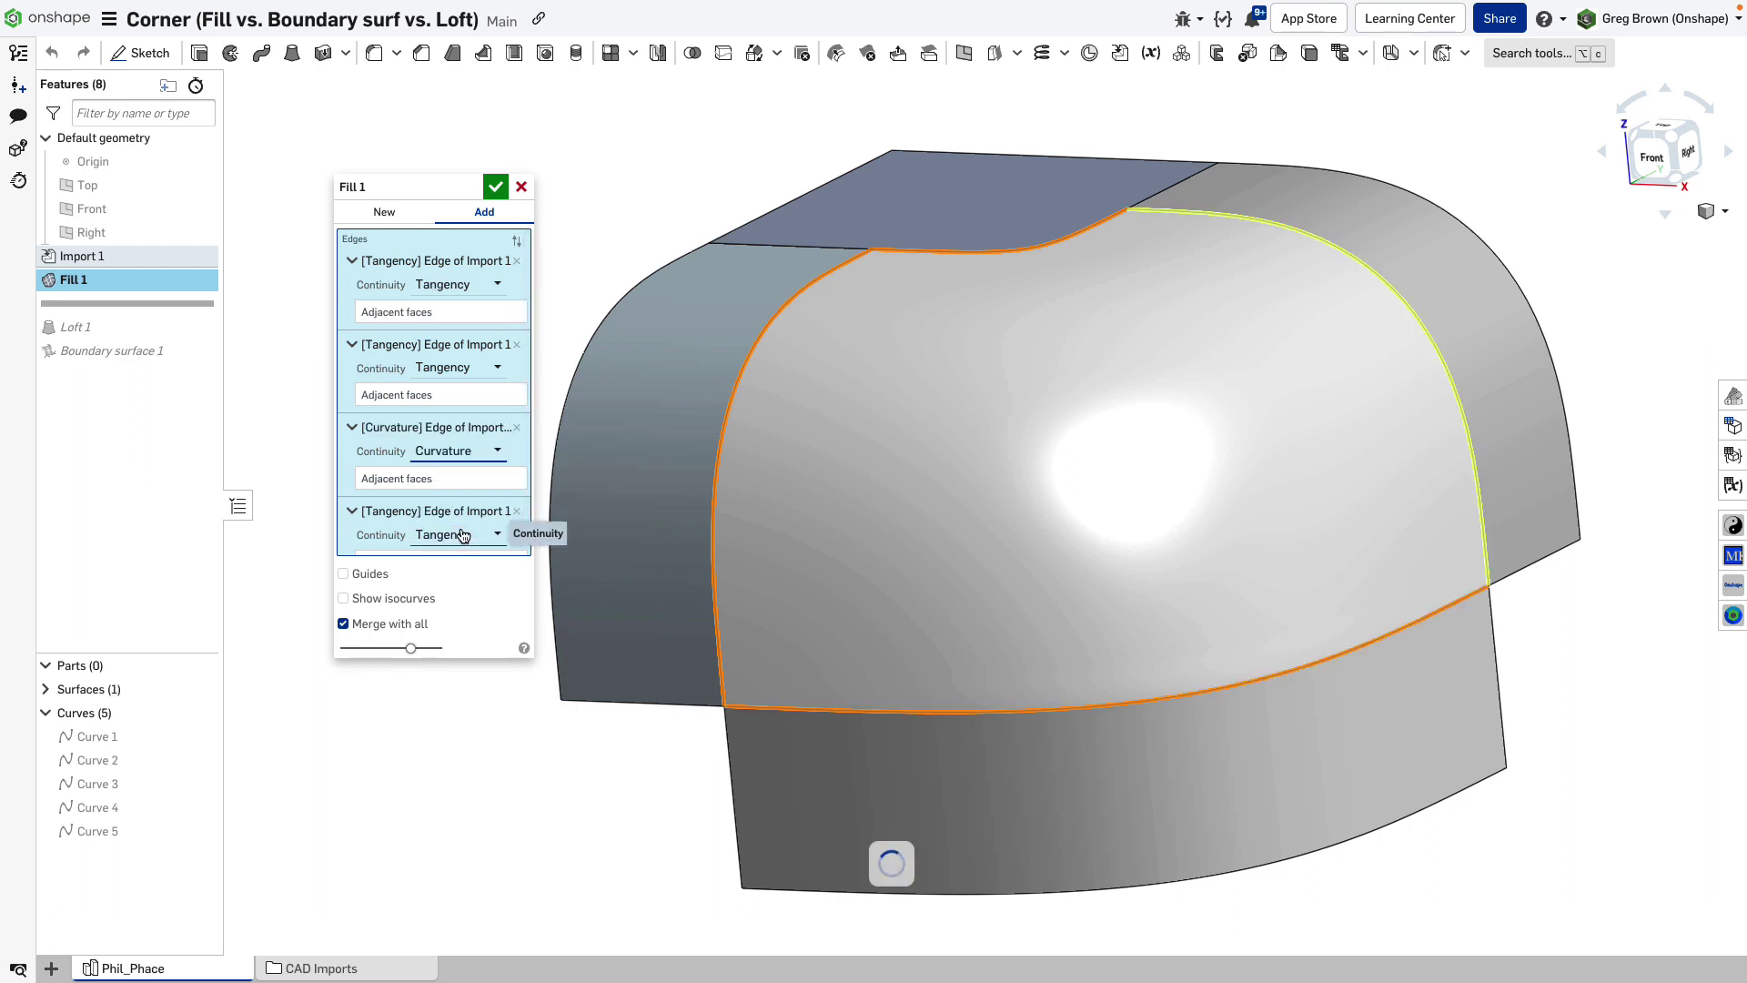
{"action": "right_click_drag", "start_coordinate": [637, 538], "coordinate": [907, 610]}
{"action": "scroll", "coordinate": [907, 609], "scroll_direction": "down", "scroll_amount": 5}
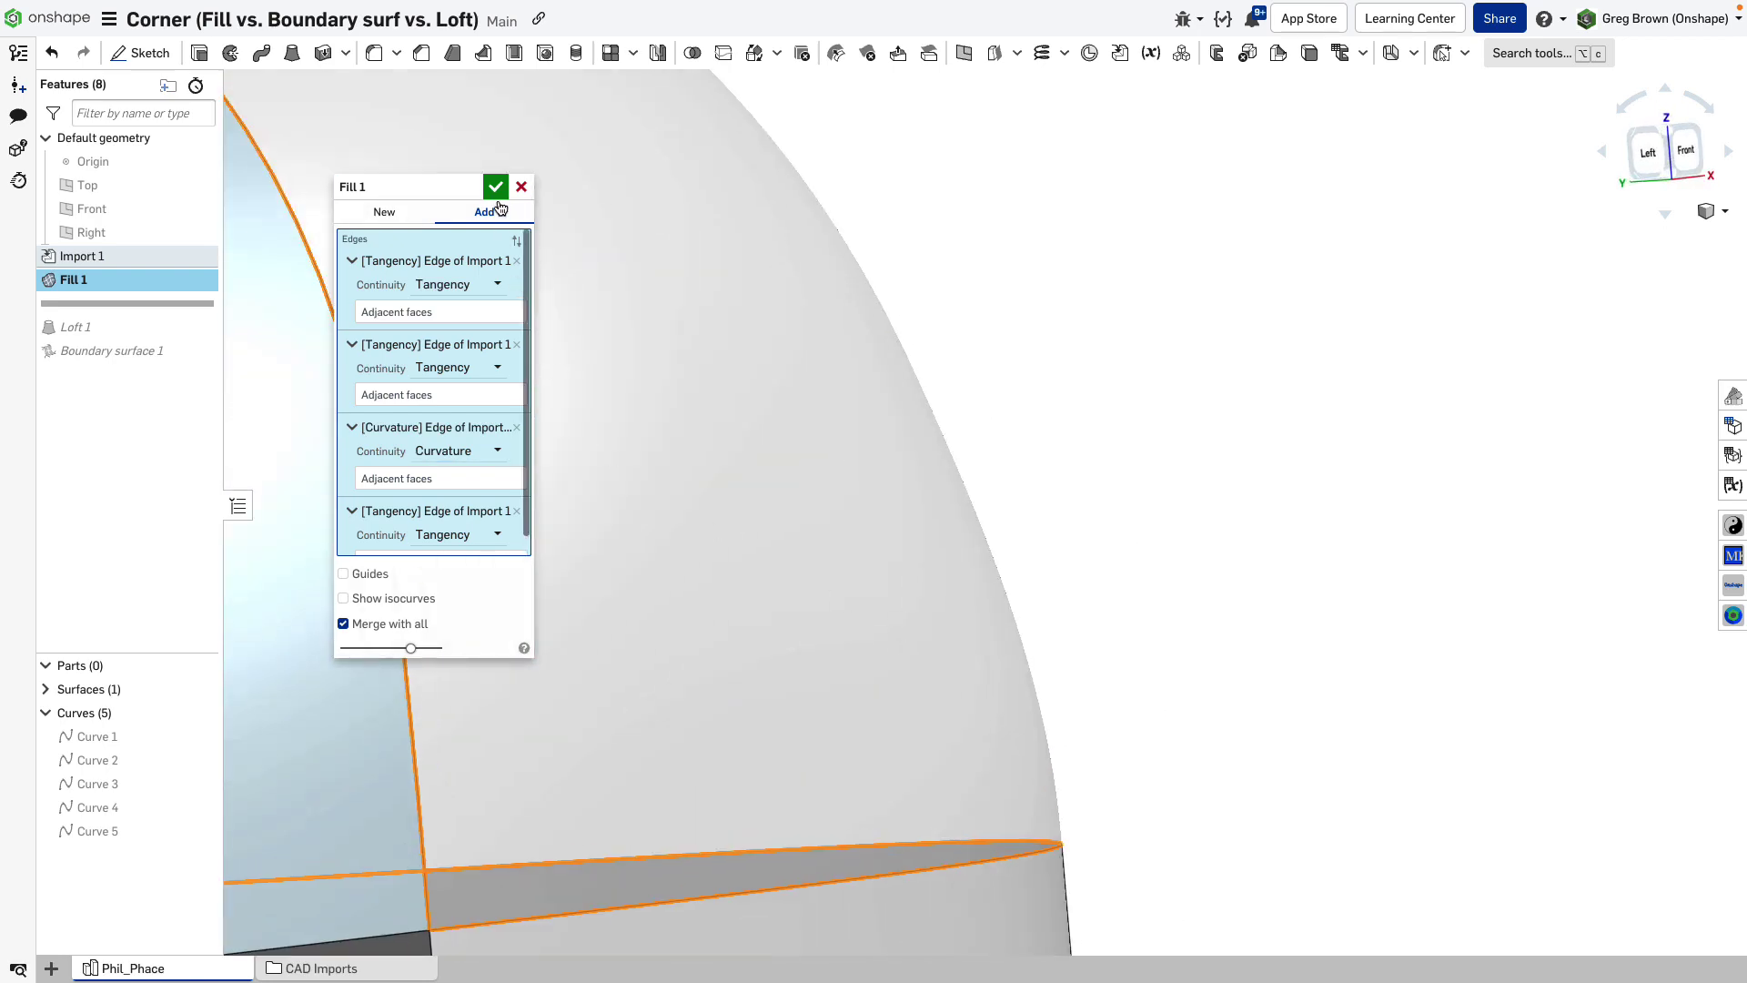
{"action": "left_click", "coordinate": [496, 188]}
Examine the modified fill's control point grid overall and close up along its lower front edge, and close the analysis
{"action": "left_click", "coordinate": [650, 385]}
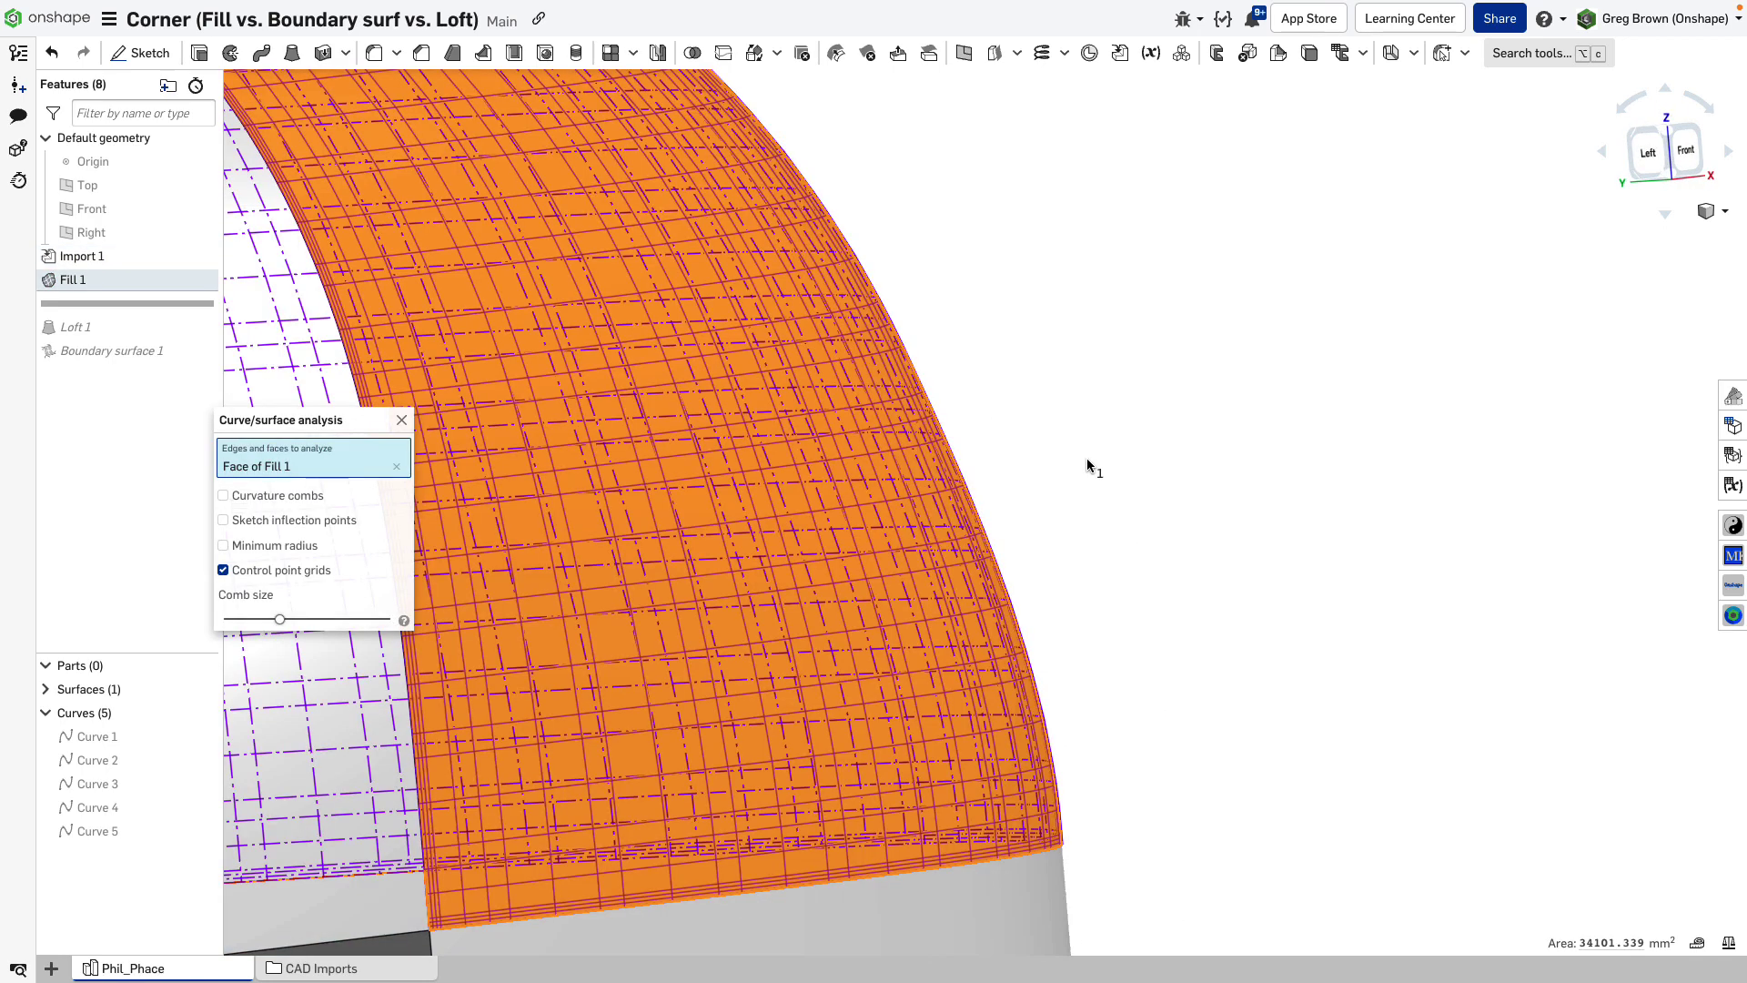
{"action": "scroll", "coordinate": [1022, 515], "scroll_direction": "up", "scroll_amount": 5}
{"action": "right_click_drag", "start_coordinate": [897, 535], "coordinate": [1161, 658]}
{"action": "key", "text": "shift+7"}
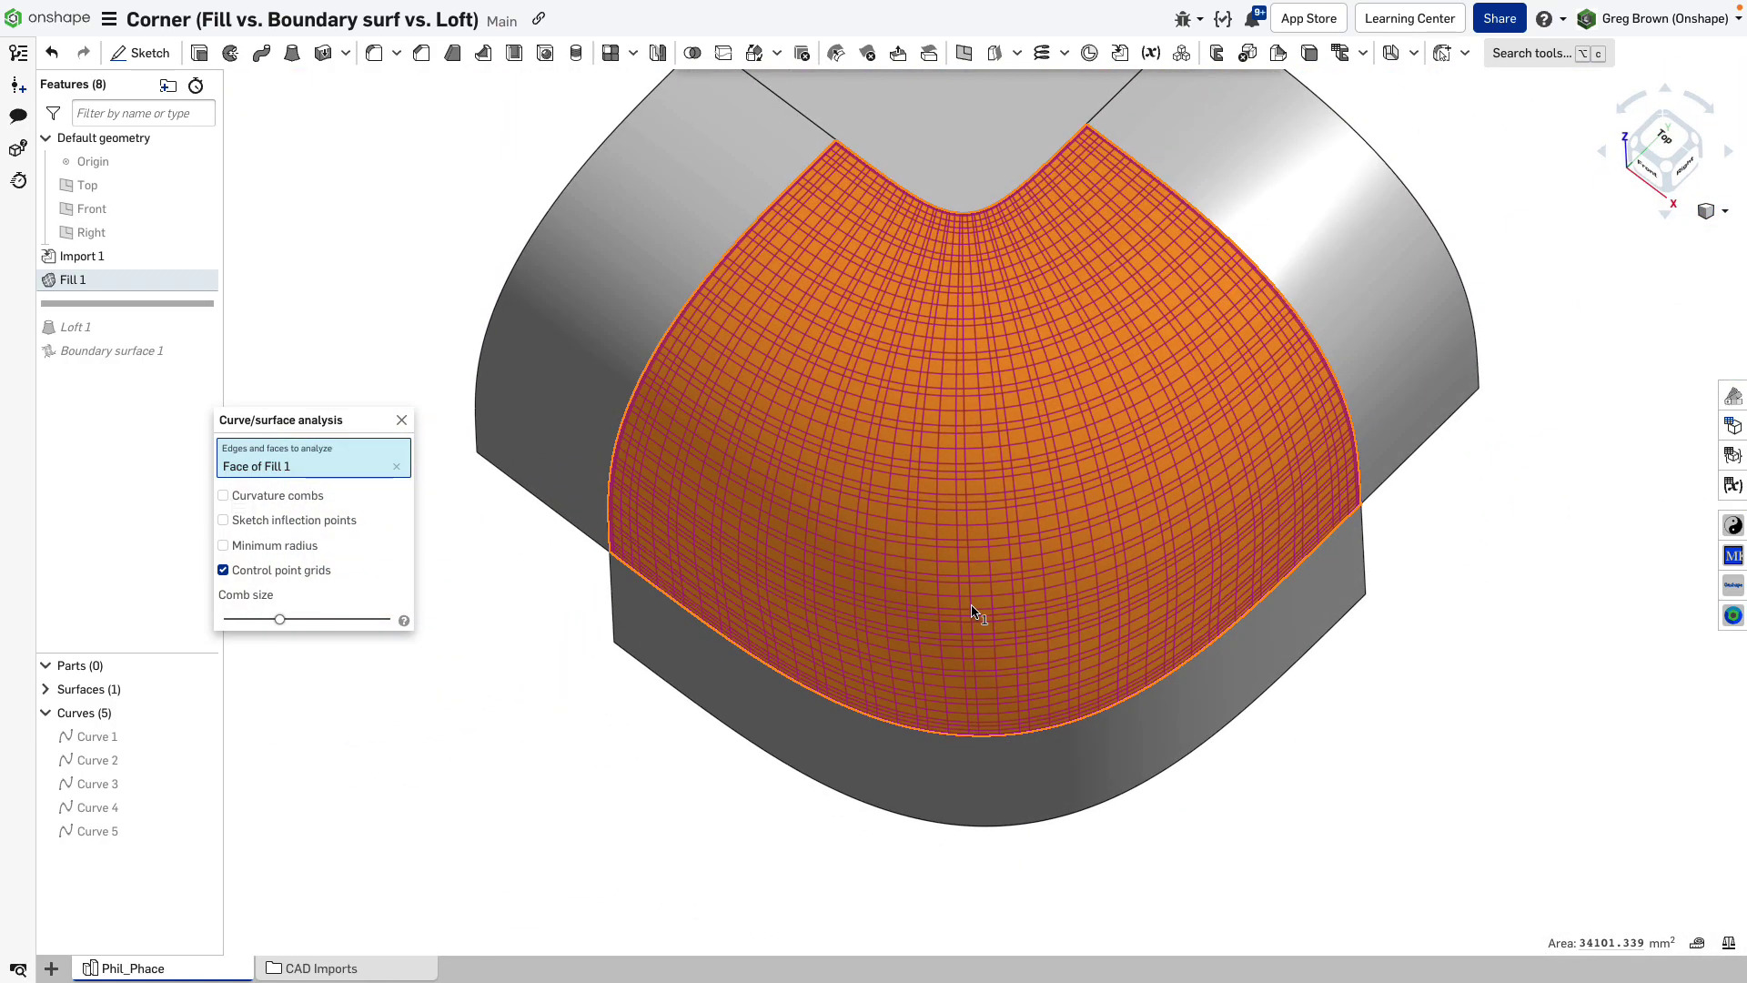
{"action": "right_click_drag", "start_coordinate": [972, 611], "coordinate": [1002, 510]}
{"action": "scroll", "coordinate": [967, 767], "scroll_direction": "up", "scroll_amount": 10}
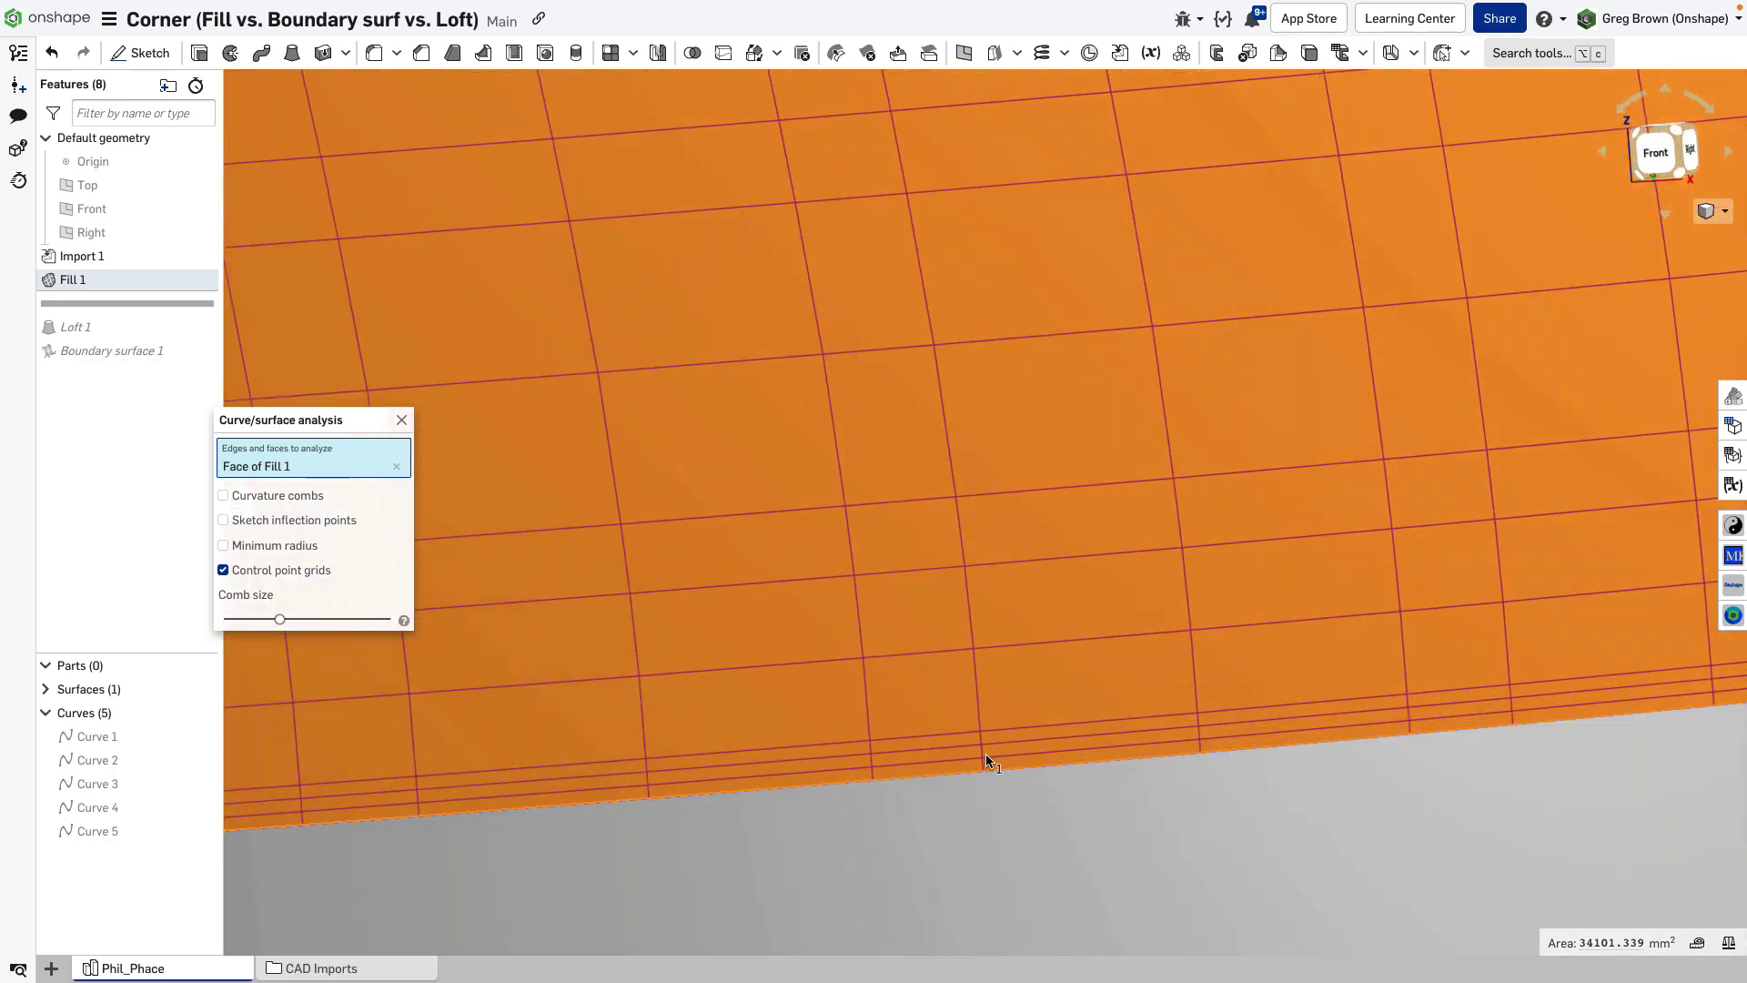
{"action": "key", "text": "shift+7"}
{"action": "right_click_drag", "start_coordinate": [1032, 655], "coordinate": [477, 415]}
{"action": "left_click", "coordinate": [401, 420]}
Display zebra stripes on the model, flip their direction, examine stripe flow across the fill's edges, and close the zebra display
{"action": "right_click_drag", "start_coordinate": [550, 362], "coordinate": [1347, 517]}
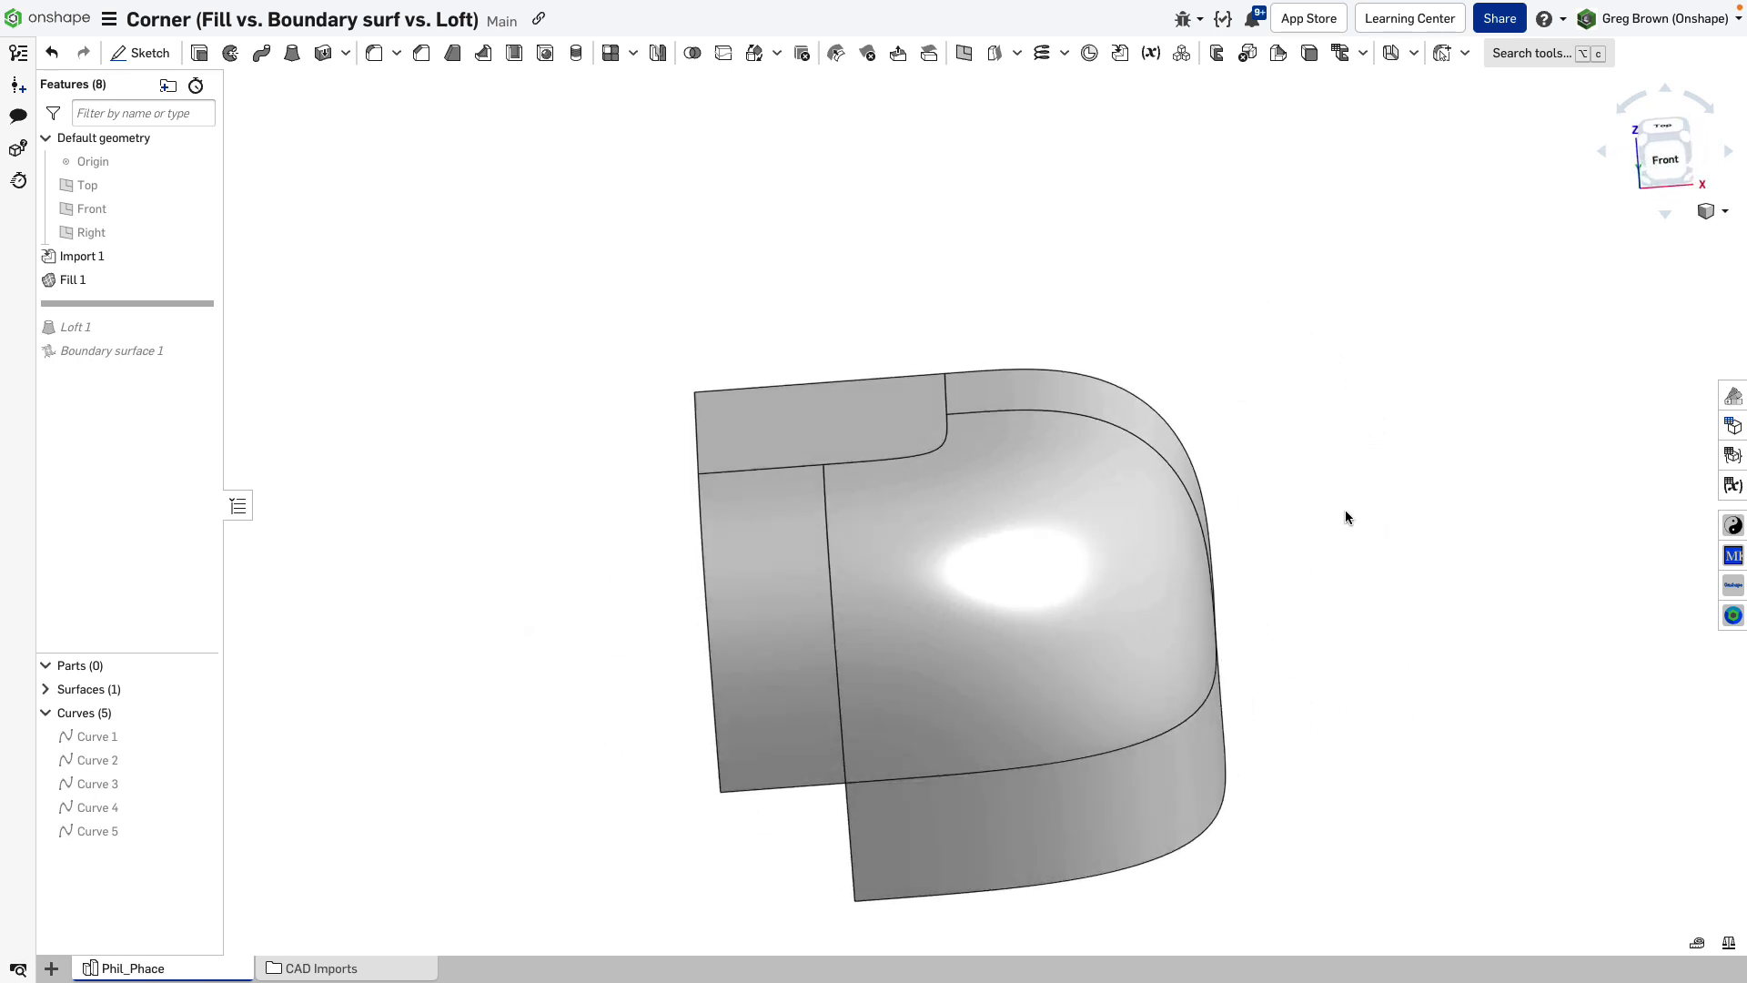
{"action": "left_click", "coordinate": [1726, 218]}
{"action": "mouse_move", "coordinate": [1609, 522]}
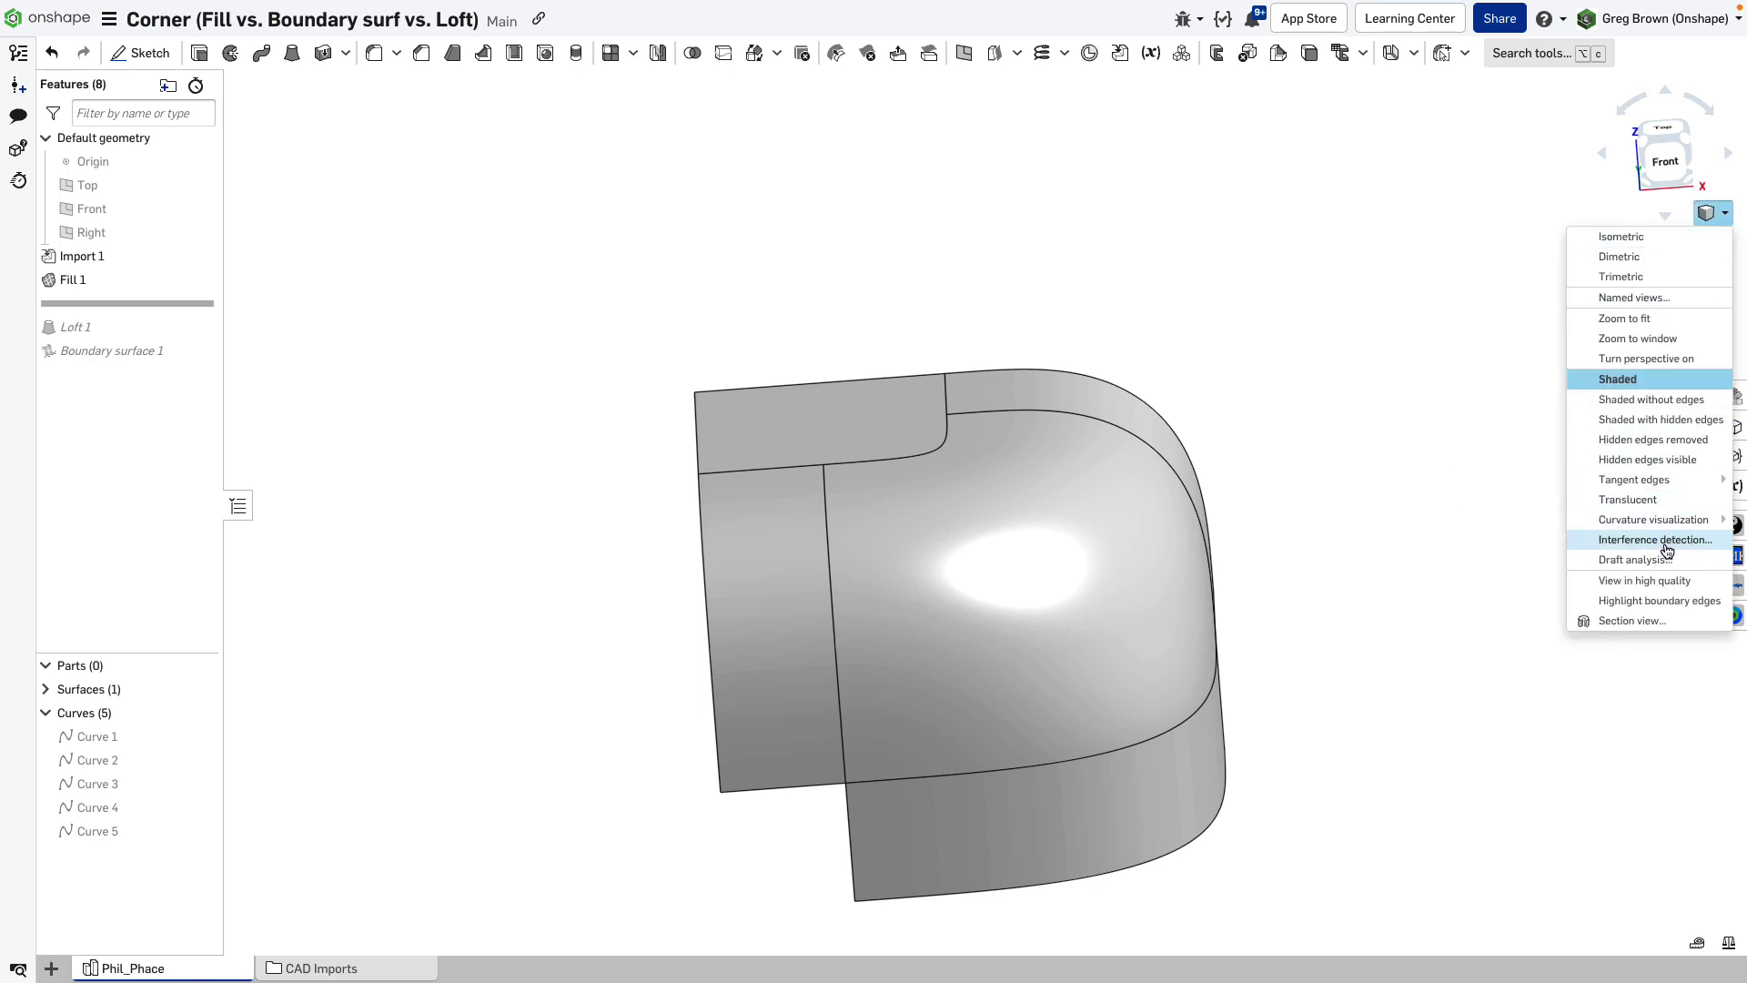
{"action": "left_click", "coordinate": [1532, 542]}
{"action": "right_click_drag", "start_coordinate": [1532, 543], "coordinate": [1306, 678]}
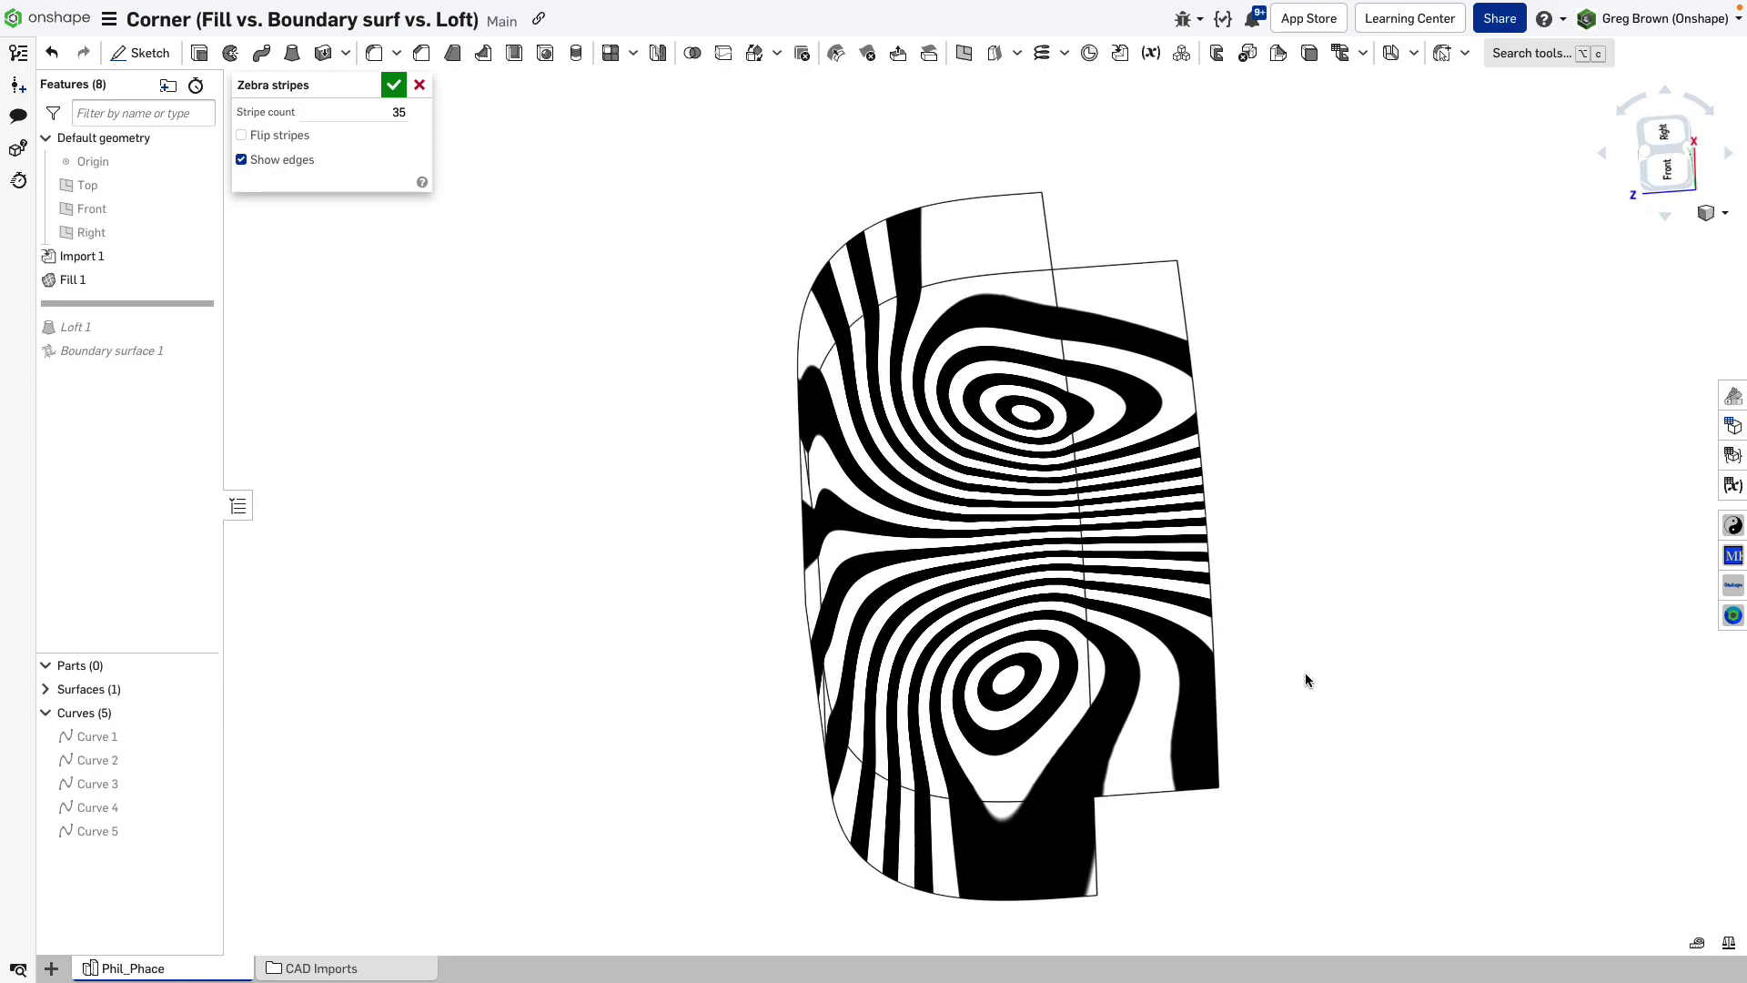
{"action": "scroll", "coordinate": [1105, 503], "scroll_direction": "up", "scroll_amount": 1}
{"action": "scroll", "coordinate": [1105, 503], "scroll_direction": "up", "scroll_amount": 3}
{"action": "right_click_drag", "start_coordinate": [1105, 504], "coordinate": [1024, 600]}
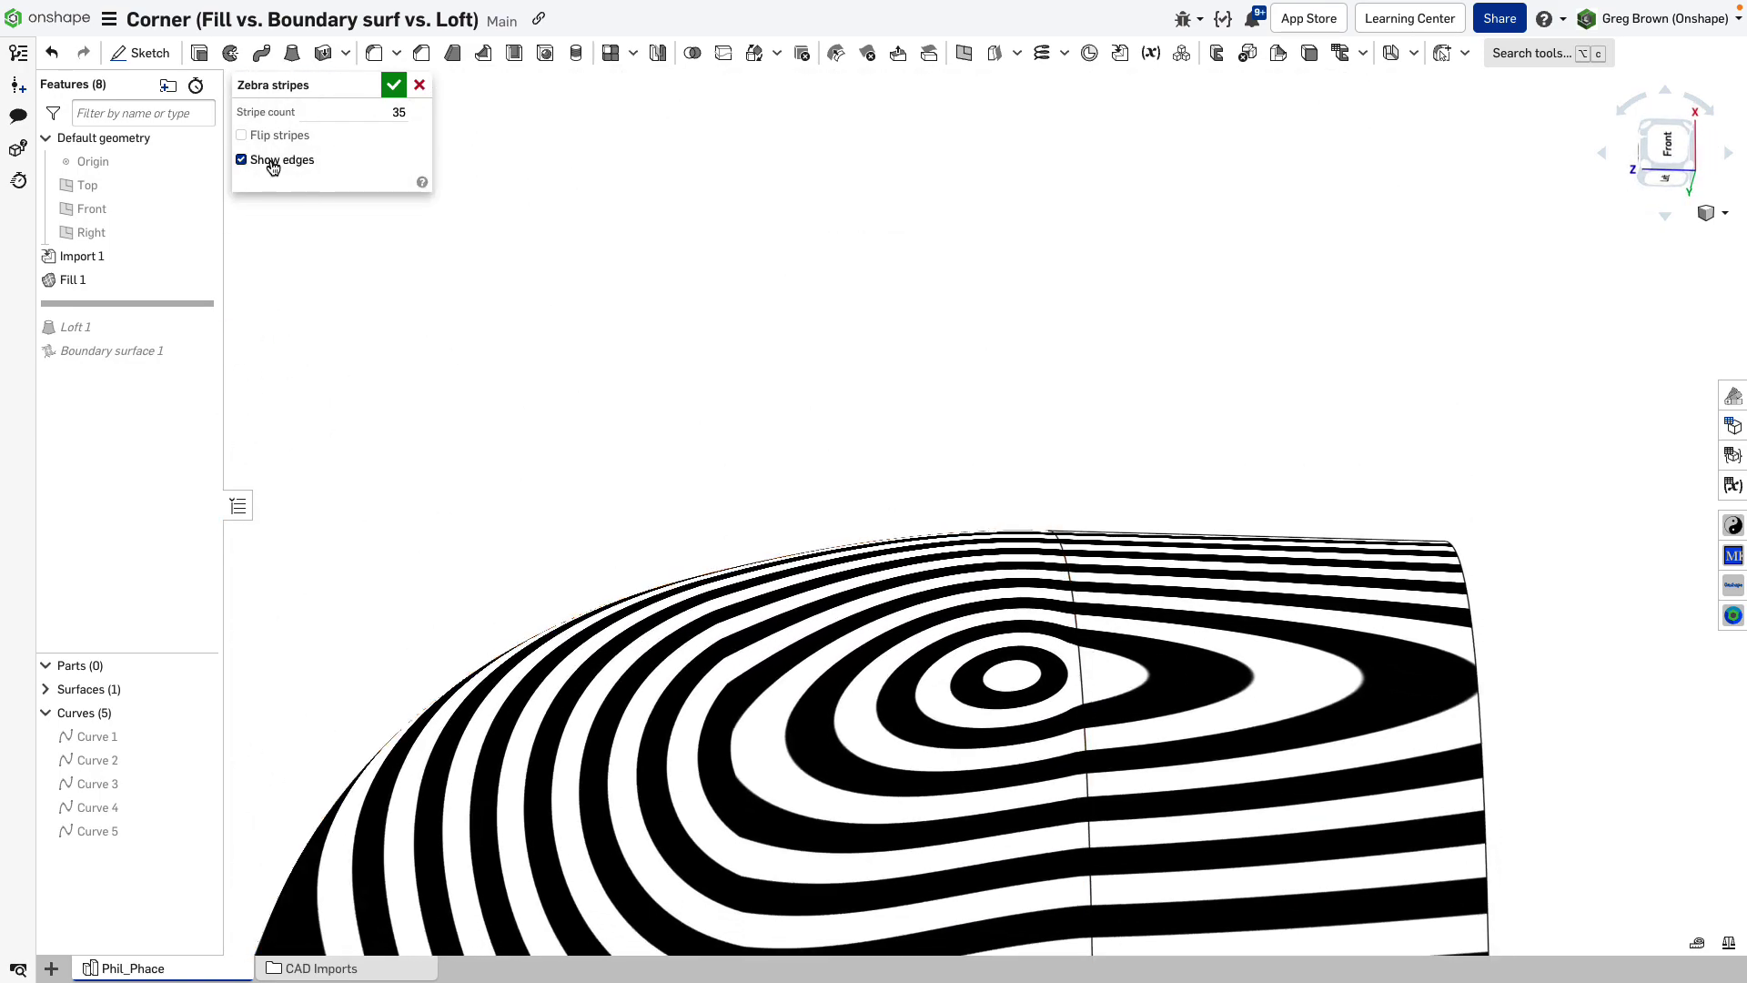
{"action": "left_click", "coordinate": [262, 133]}
{"action": "right_click_drag", "start_coordinate": [417, 229], "coordinate": [937, 426]}
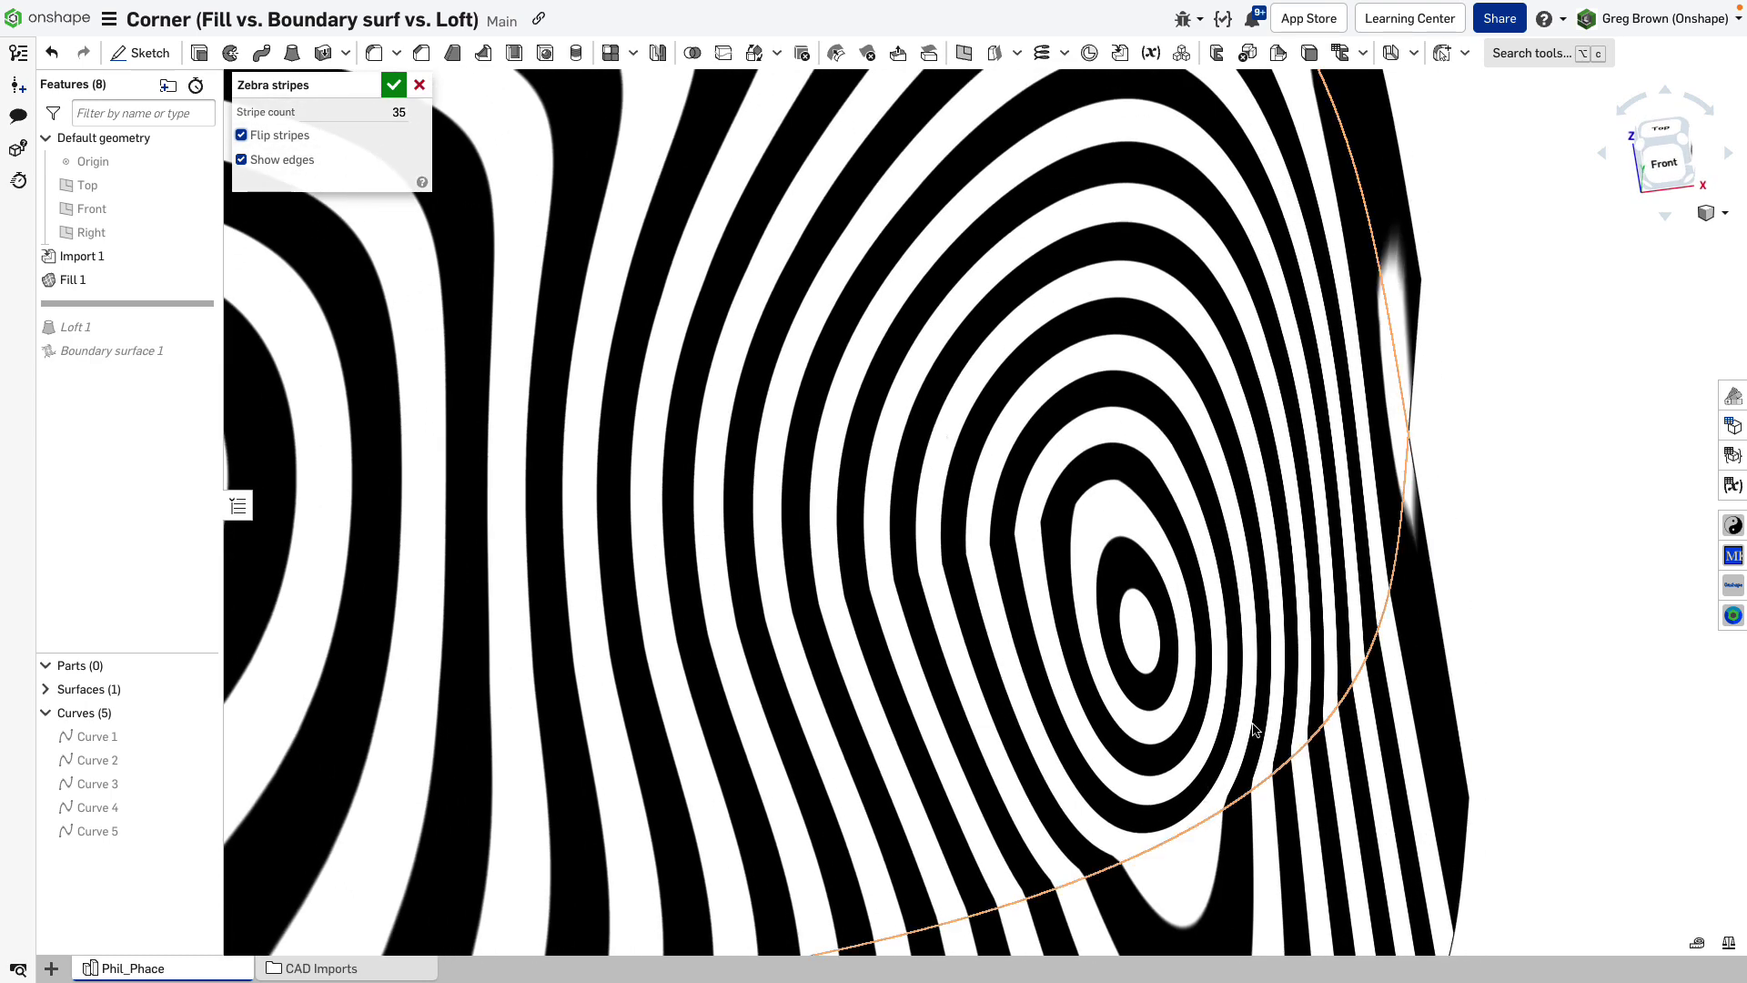
{"action": "right_click_drag", "start_coordinate": [1244, 758], "coordinate": [387, 238]}
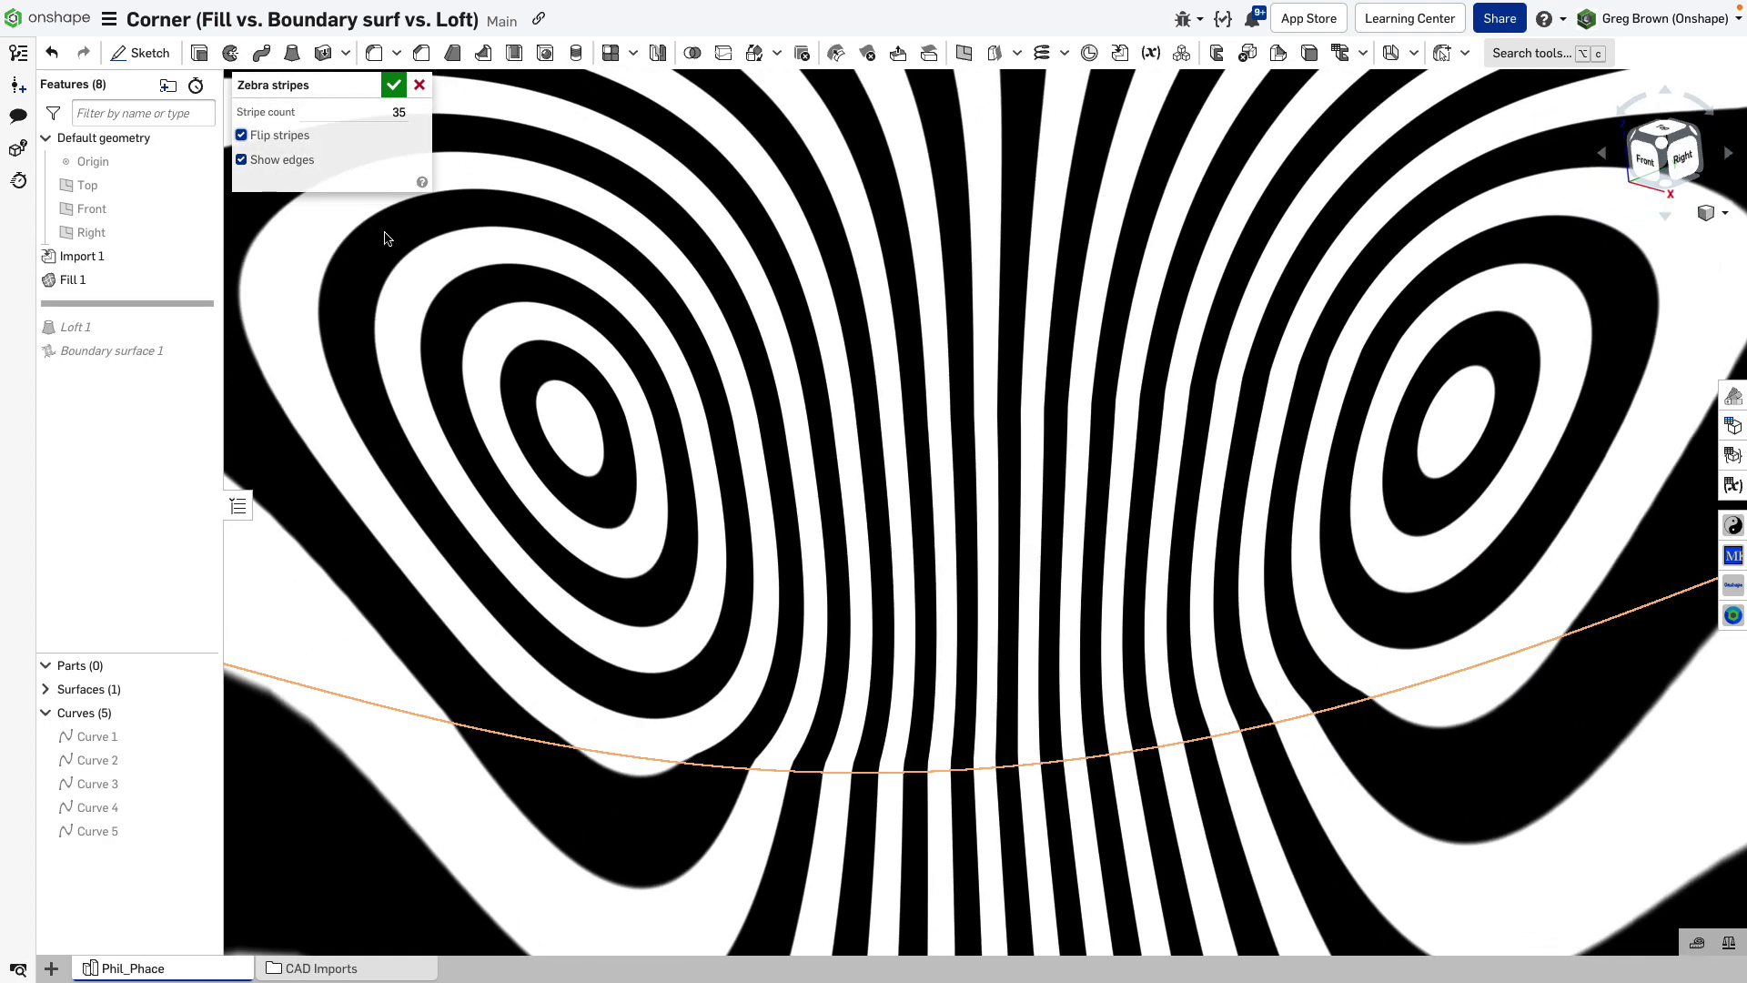
{"action": "left_click", "coordinate": [424, 92]}
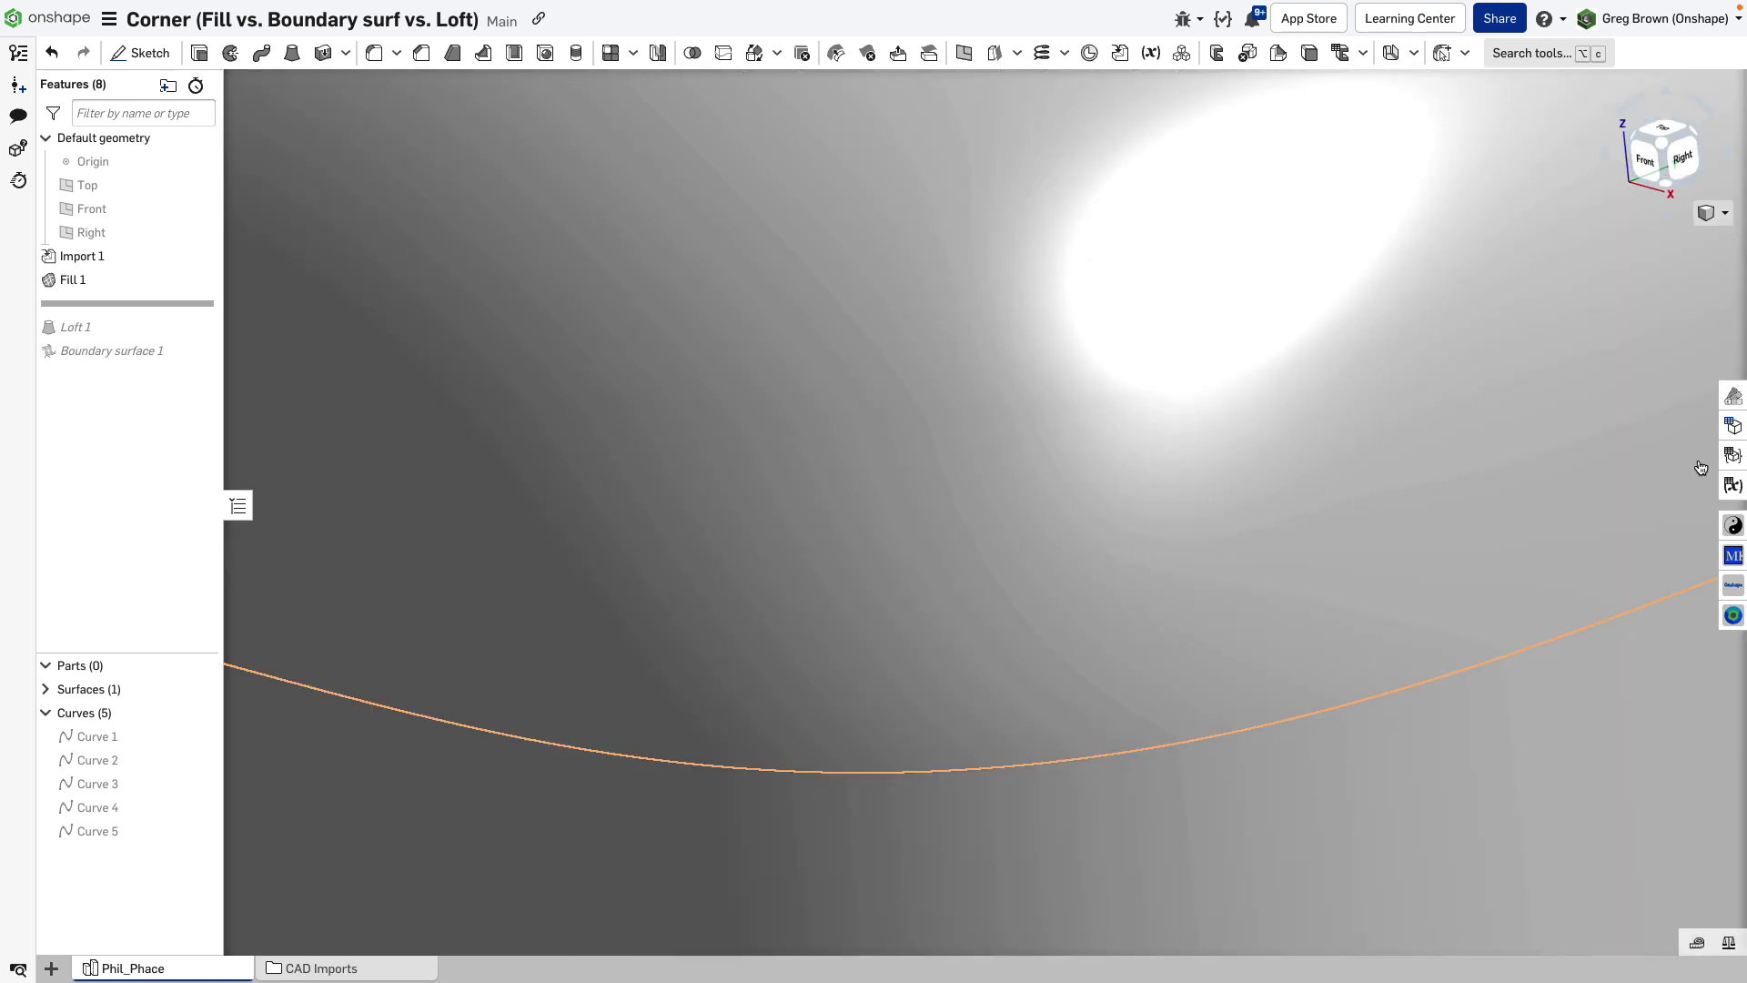
Display the curvature color map, examine Gaussian curvature across the fill from several angles, and return the display to Shaded
{"action": "left_click", "coordinate": [1713, 213]}
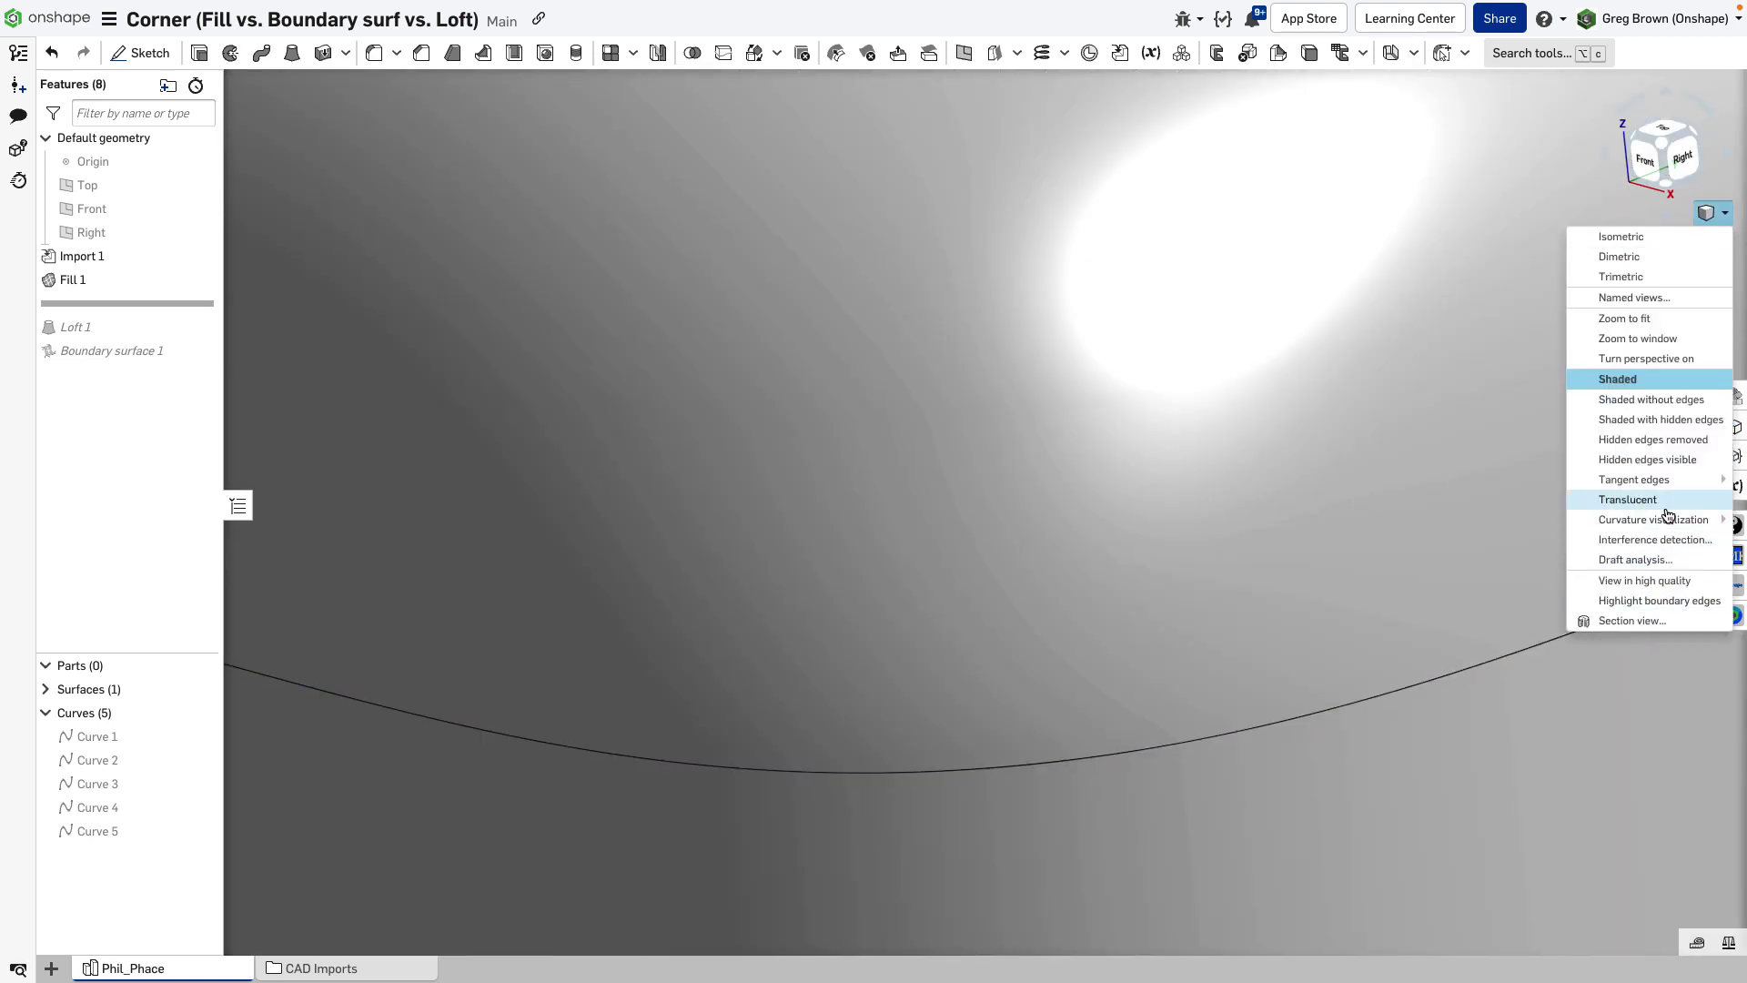
{"action": "mouse_move", "coordinate": [1683, 520]}
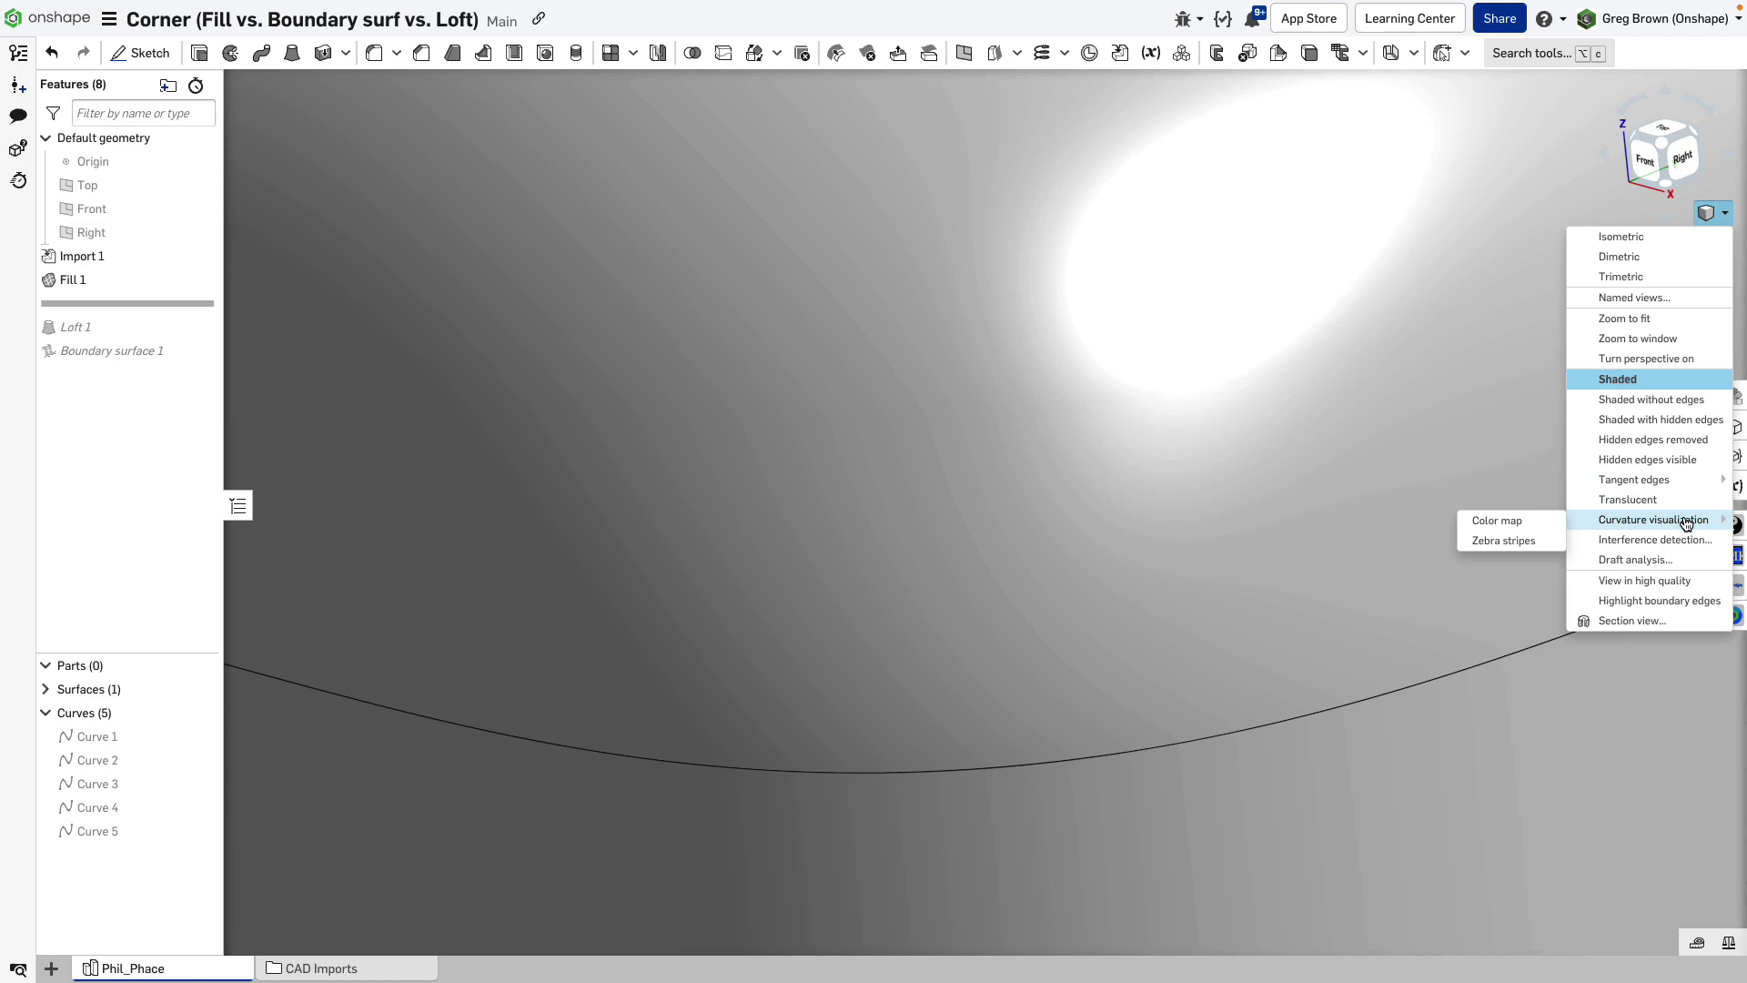
{"action": "left_click", "coordinate": [1551, 531]}
{"action": "scroll", "coordinate": [996, 658], "scroll_direction": "down", "scroll_amount": 5}
{"action": "right_click_drag", "start_coordinate": [996, 658], "coordinate": [1099, 605]}
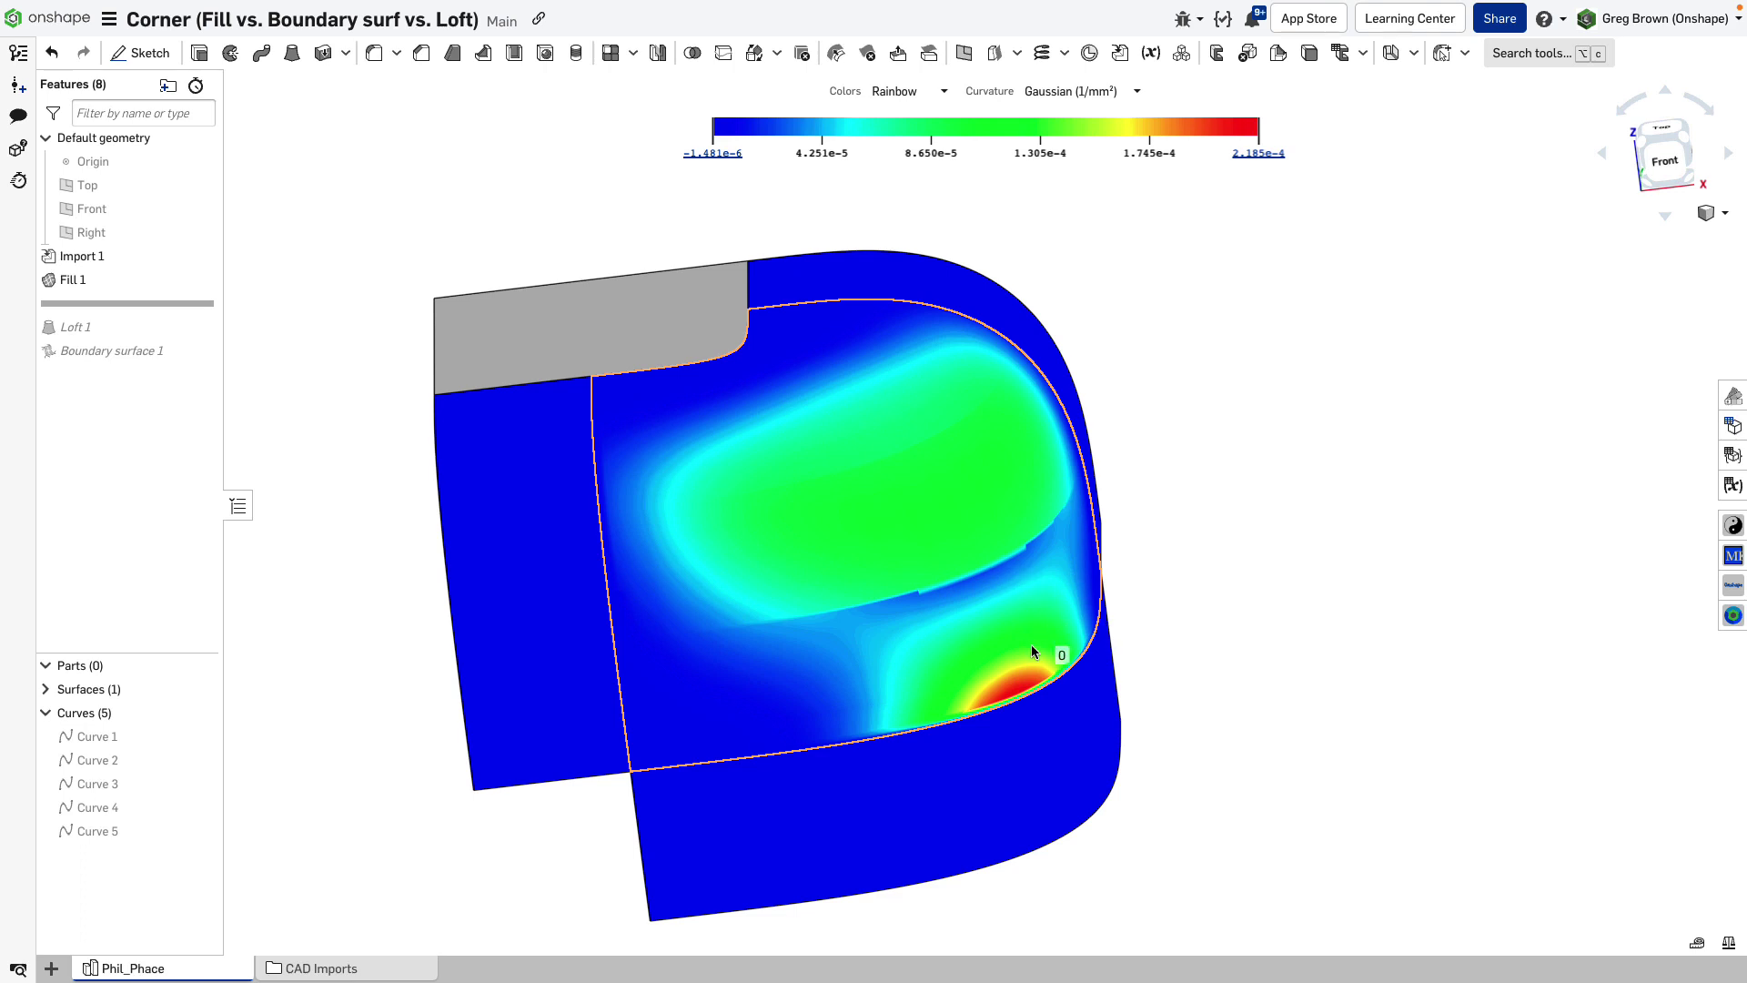
{"action": "right_click_drag", "start_coordinate": [985, 674], "coordinate": [992, 608]}
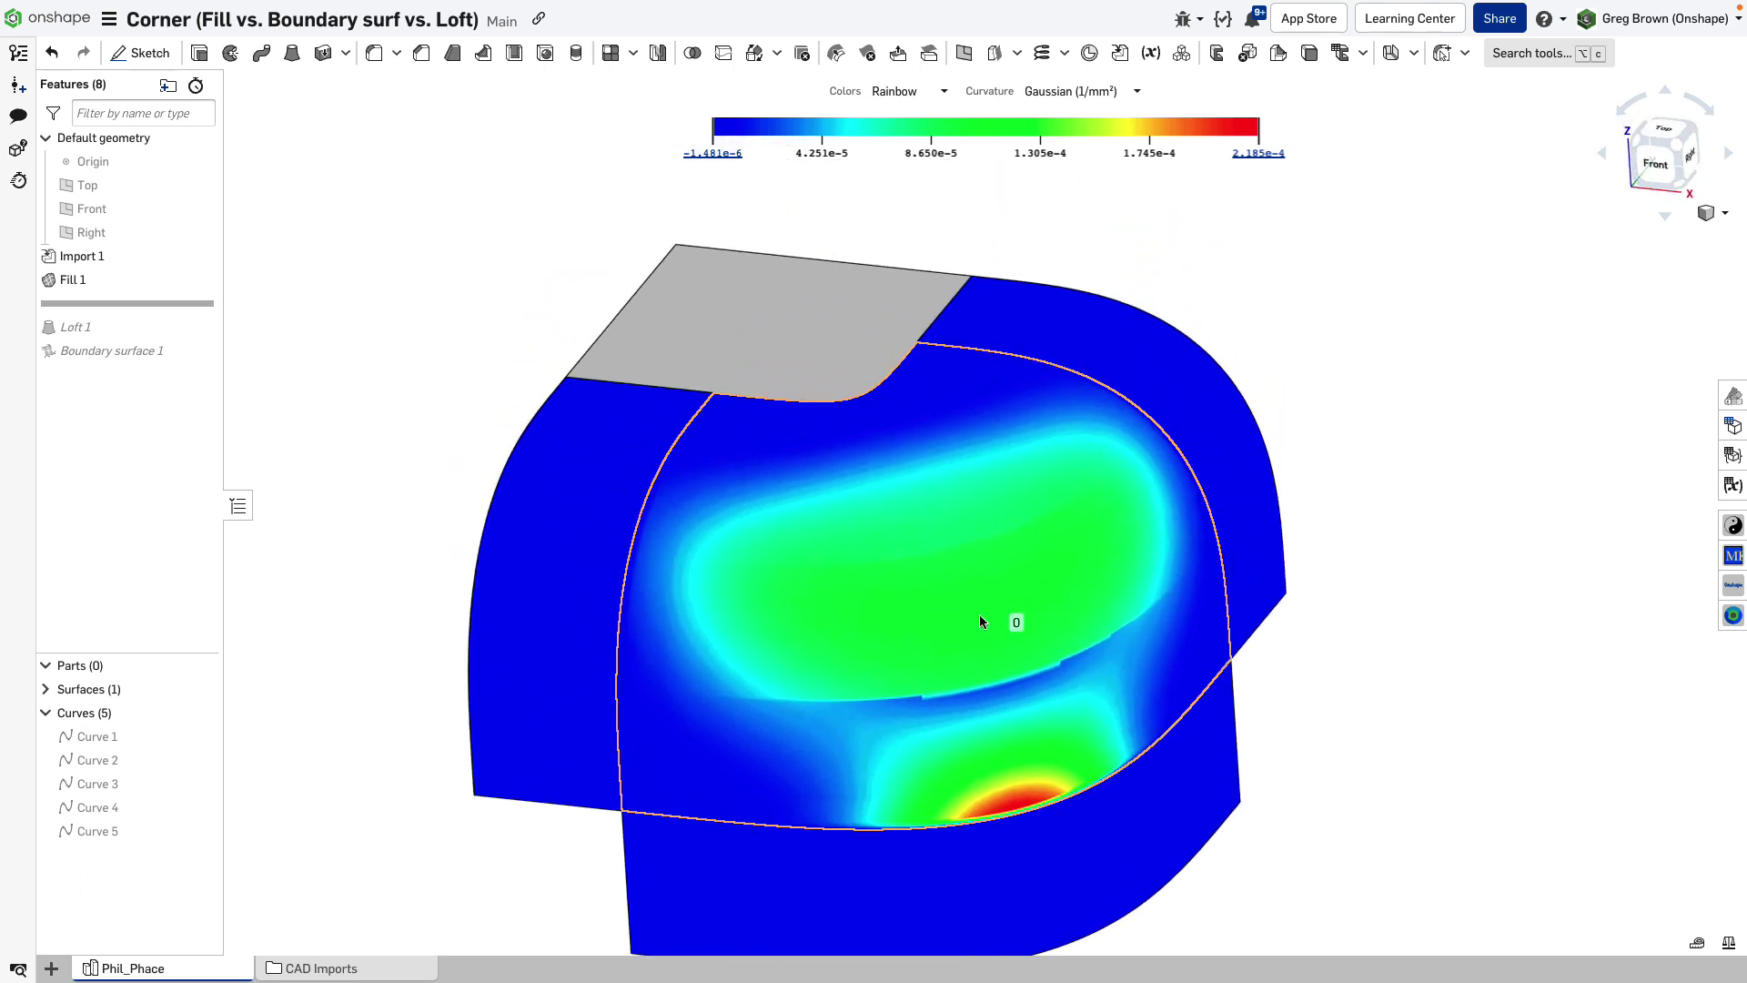
{"action": "left_click", "coordinate": [1733, 218]}
{"action": "left_click", "coordinate": [1587, 386]}
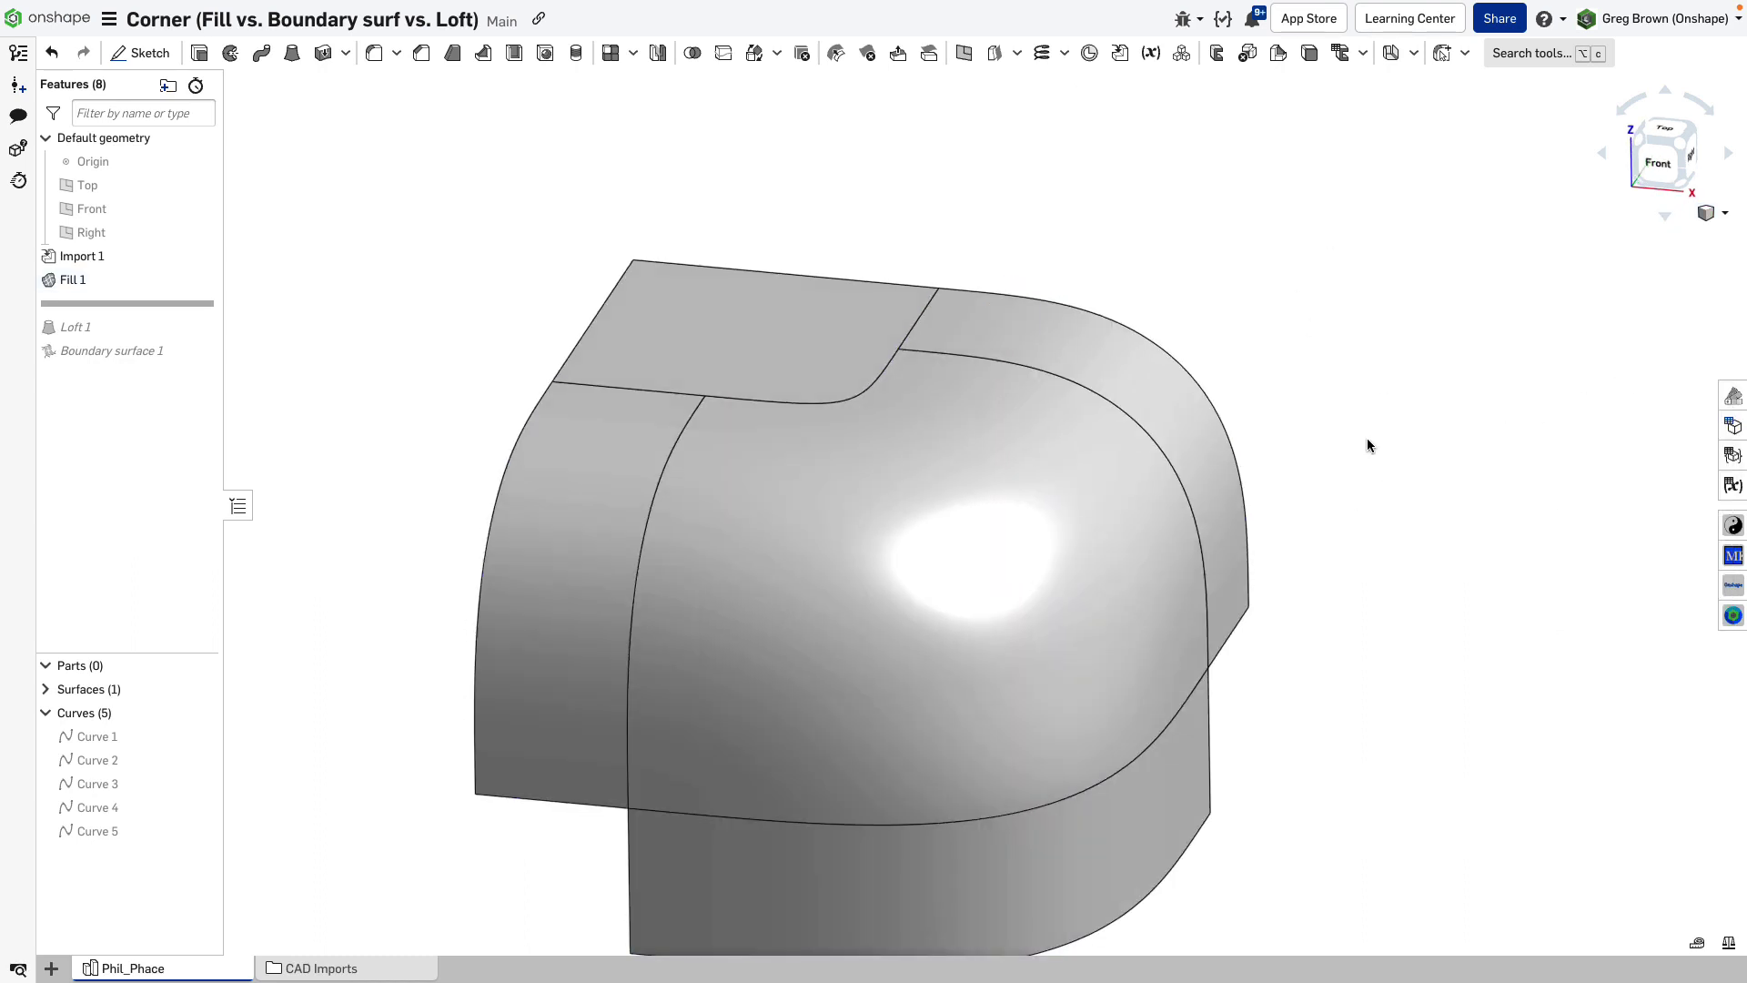
{"action": "mouse_move", "coordinate": [1367, 439]}
{"action": "right_mouse_down"}
{"action": "mouse_move", "coordinate": [1364, 419]}
{"action": "mouse_move", "coordinate": [1357, 440]}
{"action": "right_mouse_up"}
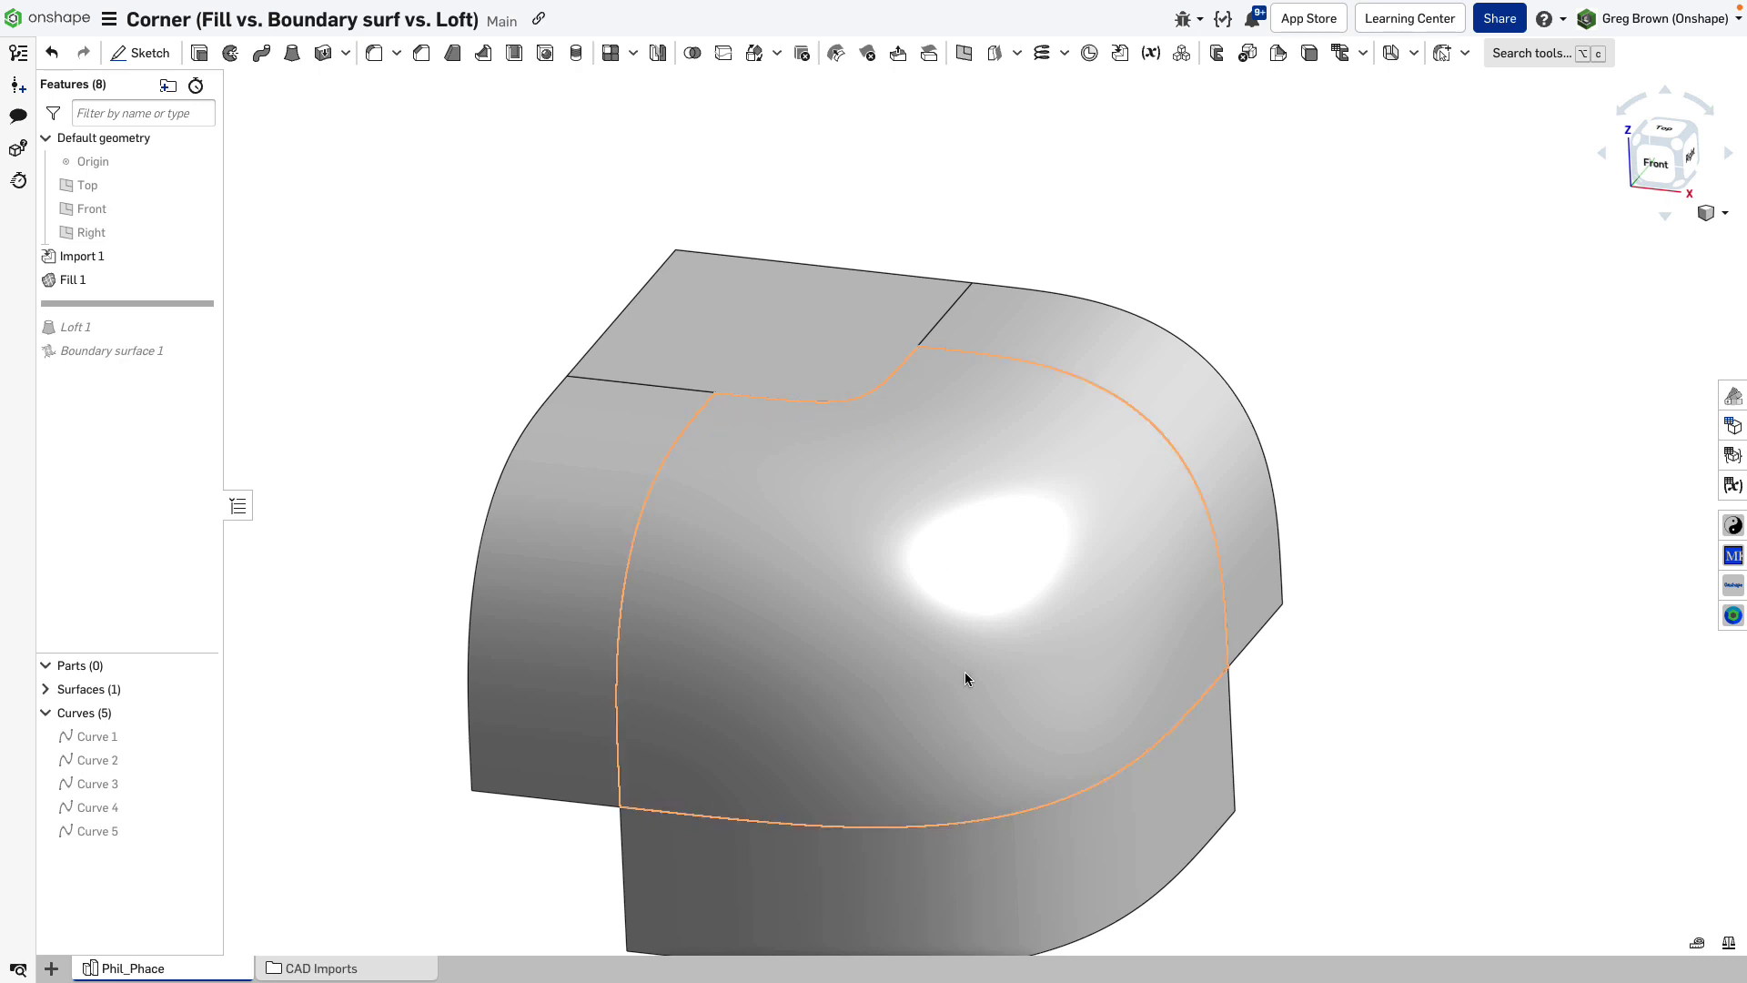
{"action": "right_click_drag", "start_coordinate": [964, 672], "coordinate": [947, 634]}
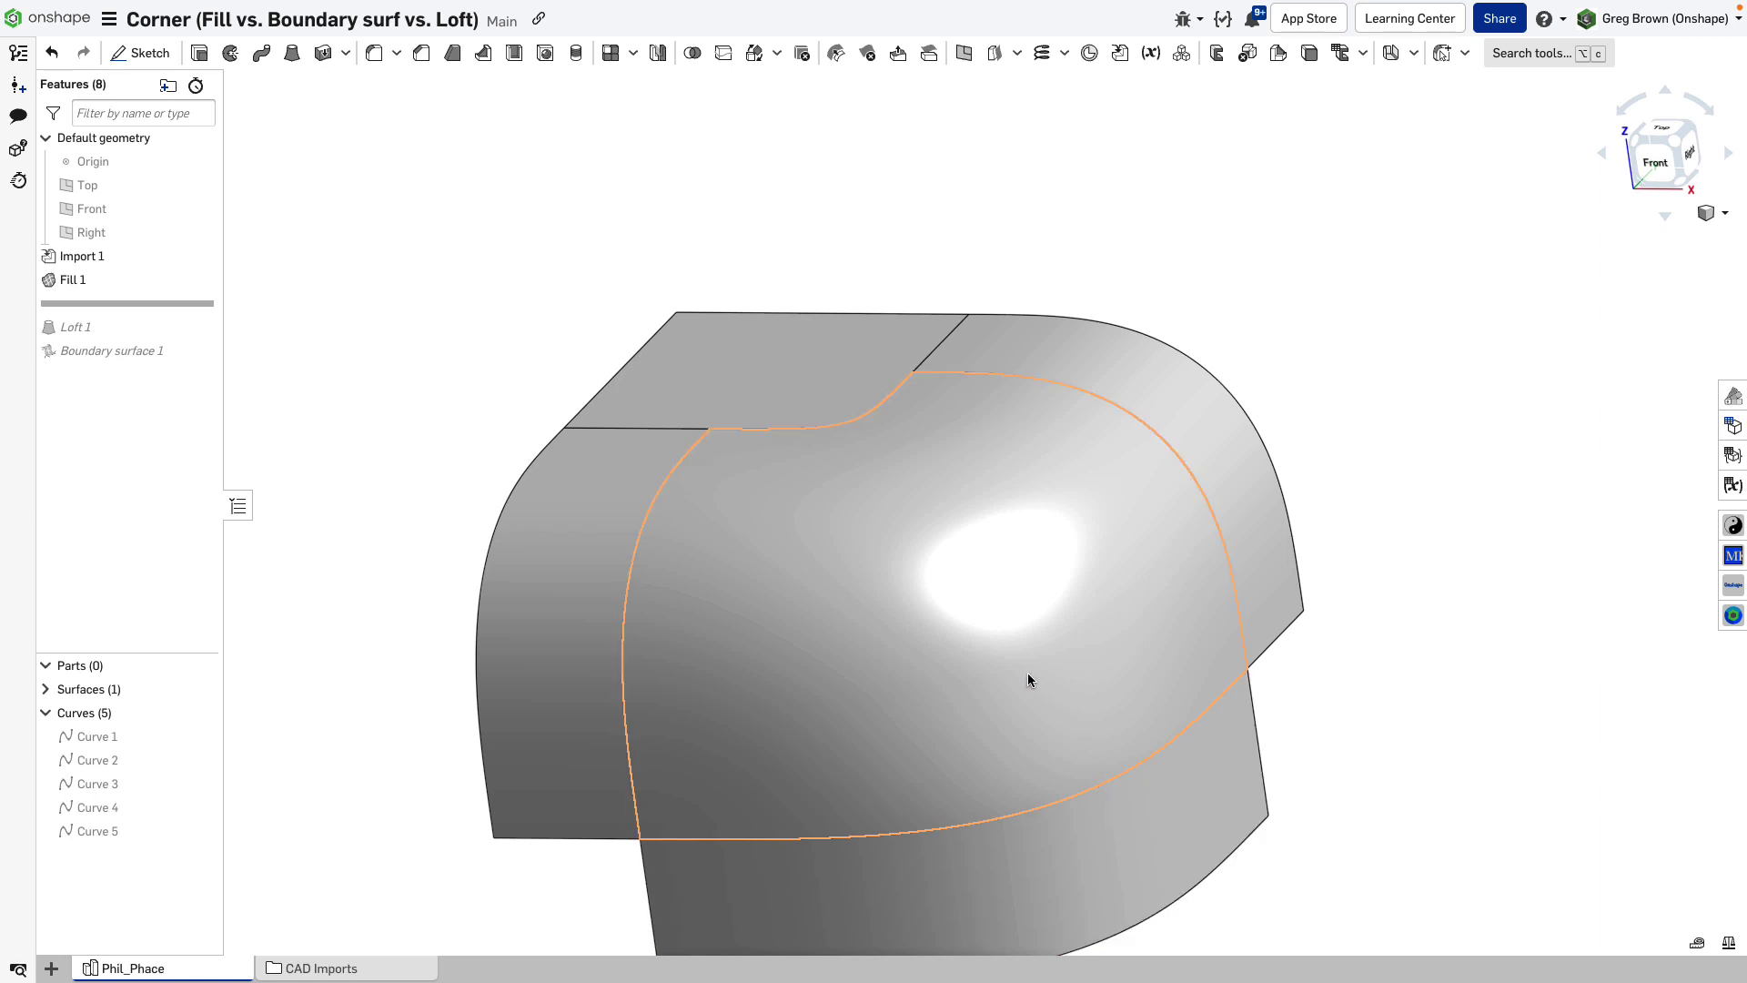
{"action": "right_click_drag", "start_coordinate": [1029, 682], "coordinate": [1035, 720]}
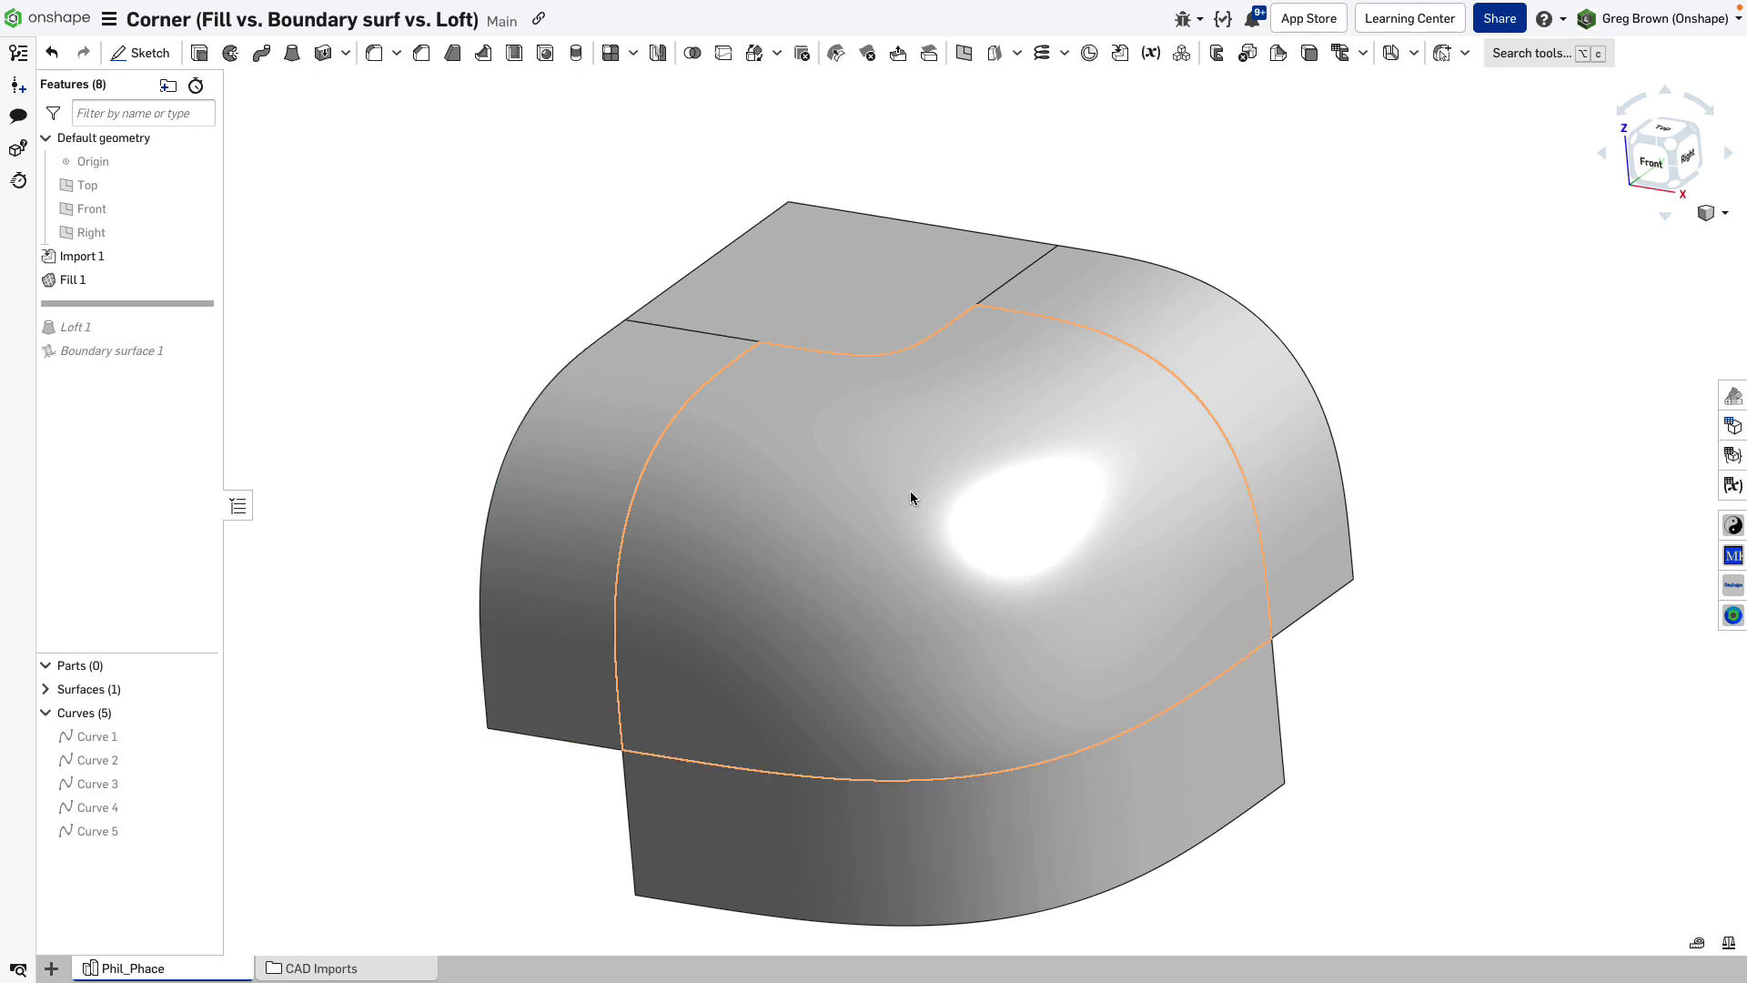
Reorder the features so Fill 1 sits below the rollback bar and Boundary surface 1 is active directly after Import 1
{"action": "mouse_move", "coordinate": [914, 480]}
{"action": "right_mouse_down"}
{"action": "mouse_move", "coordinate": [939, 510]}
{"action": "mouse_move", "coordinate": [932, 497]}
{"action": "right_mouse_up"}
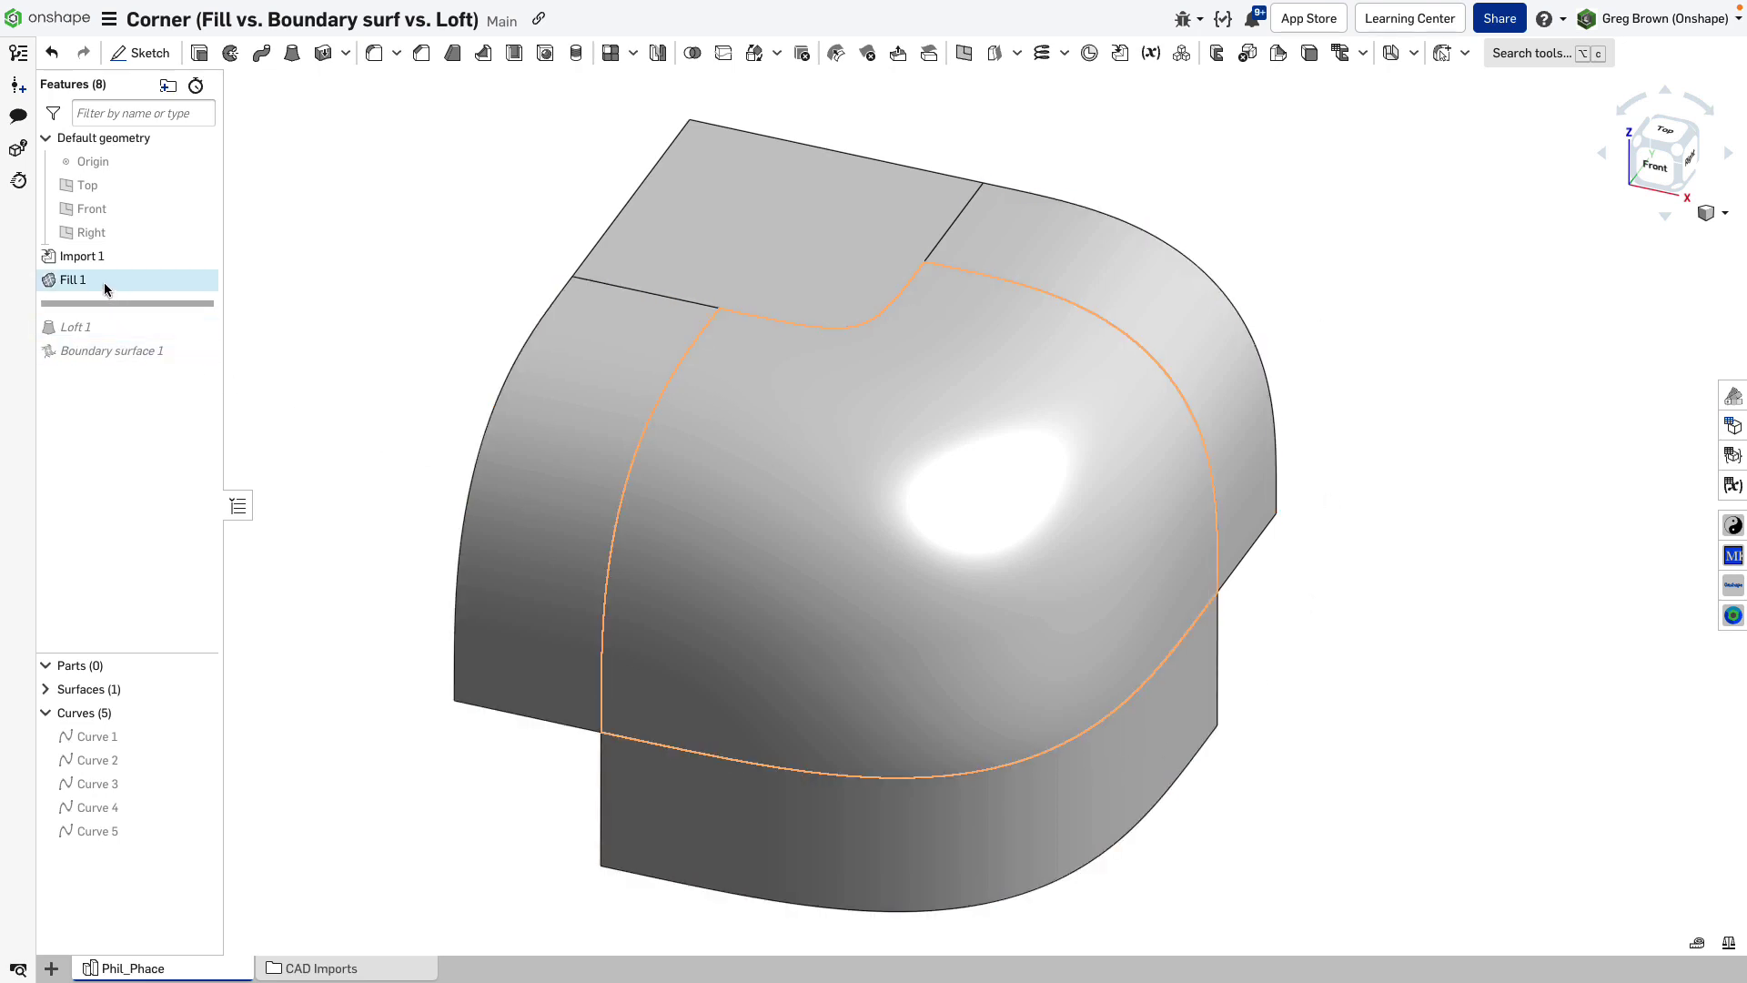
{"action": "left_click_drag", "start_coordinate": [104, 282], "coordinate": [117, 342]}
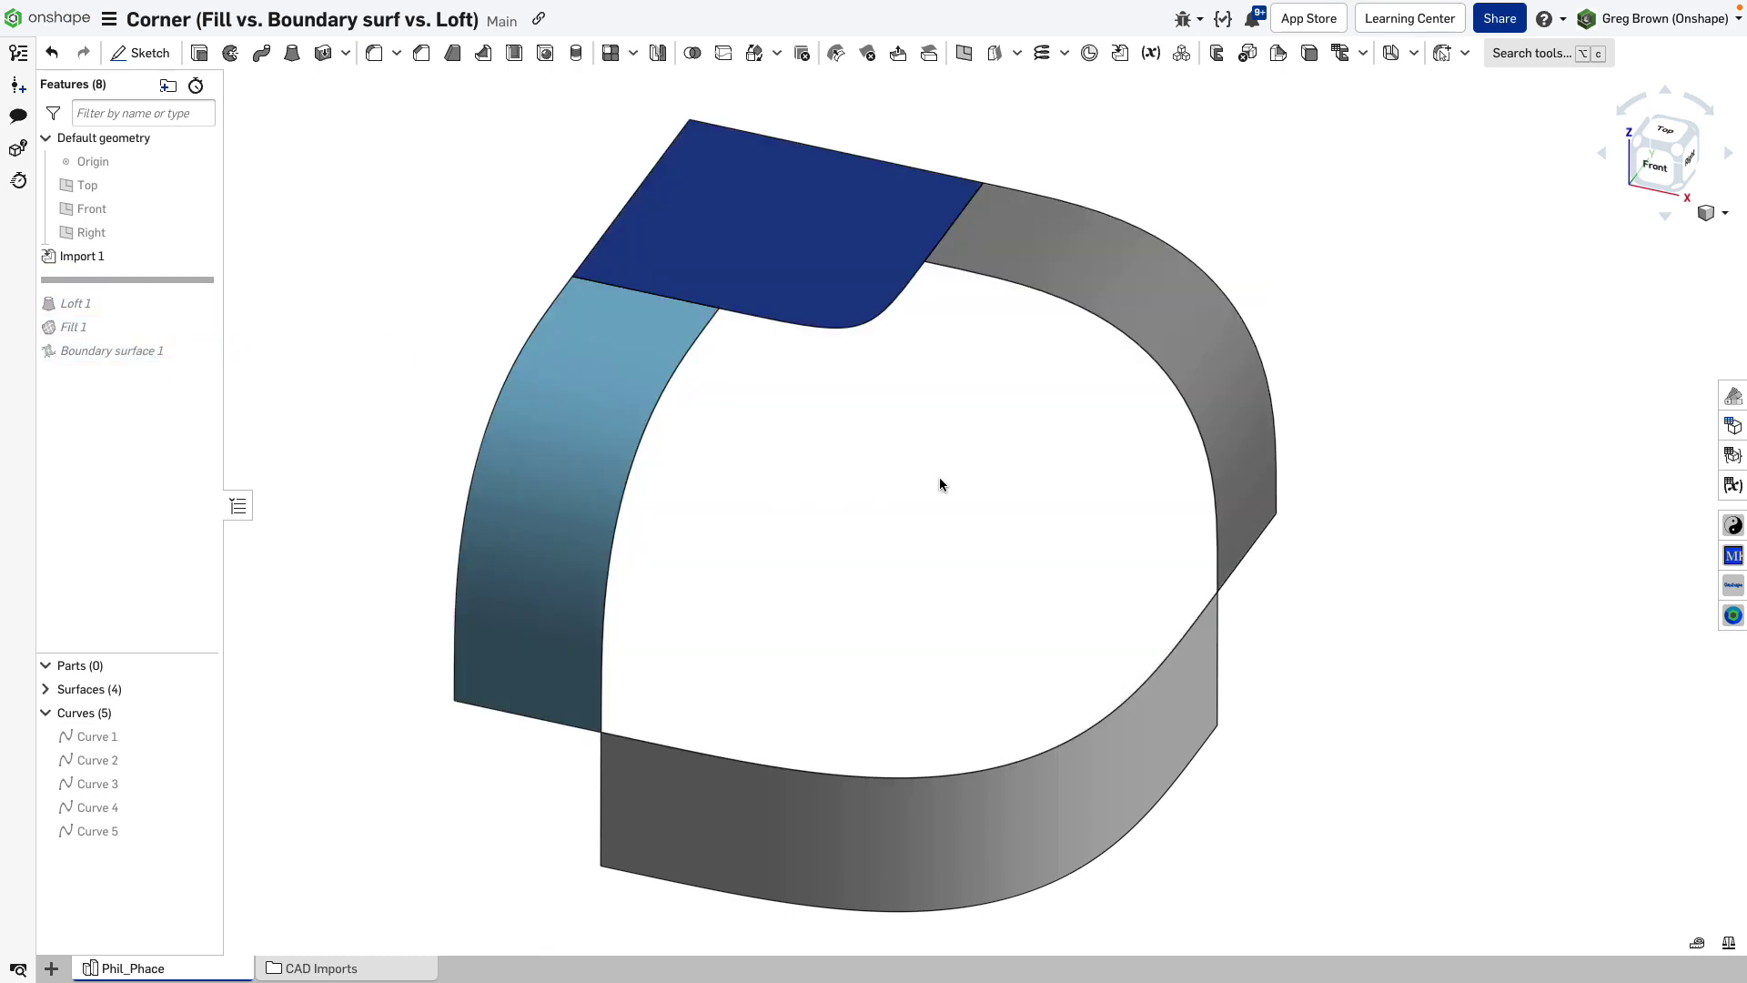
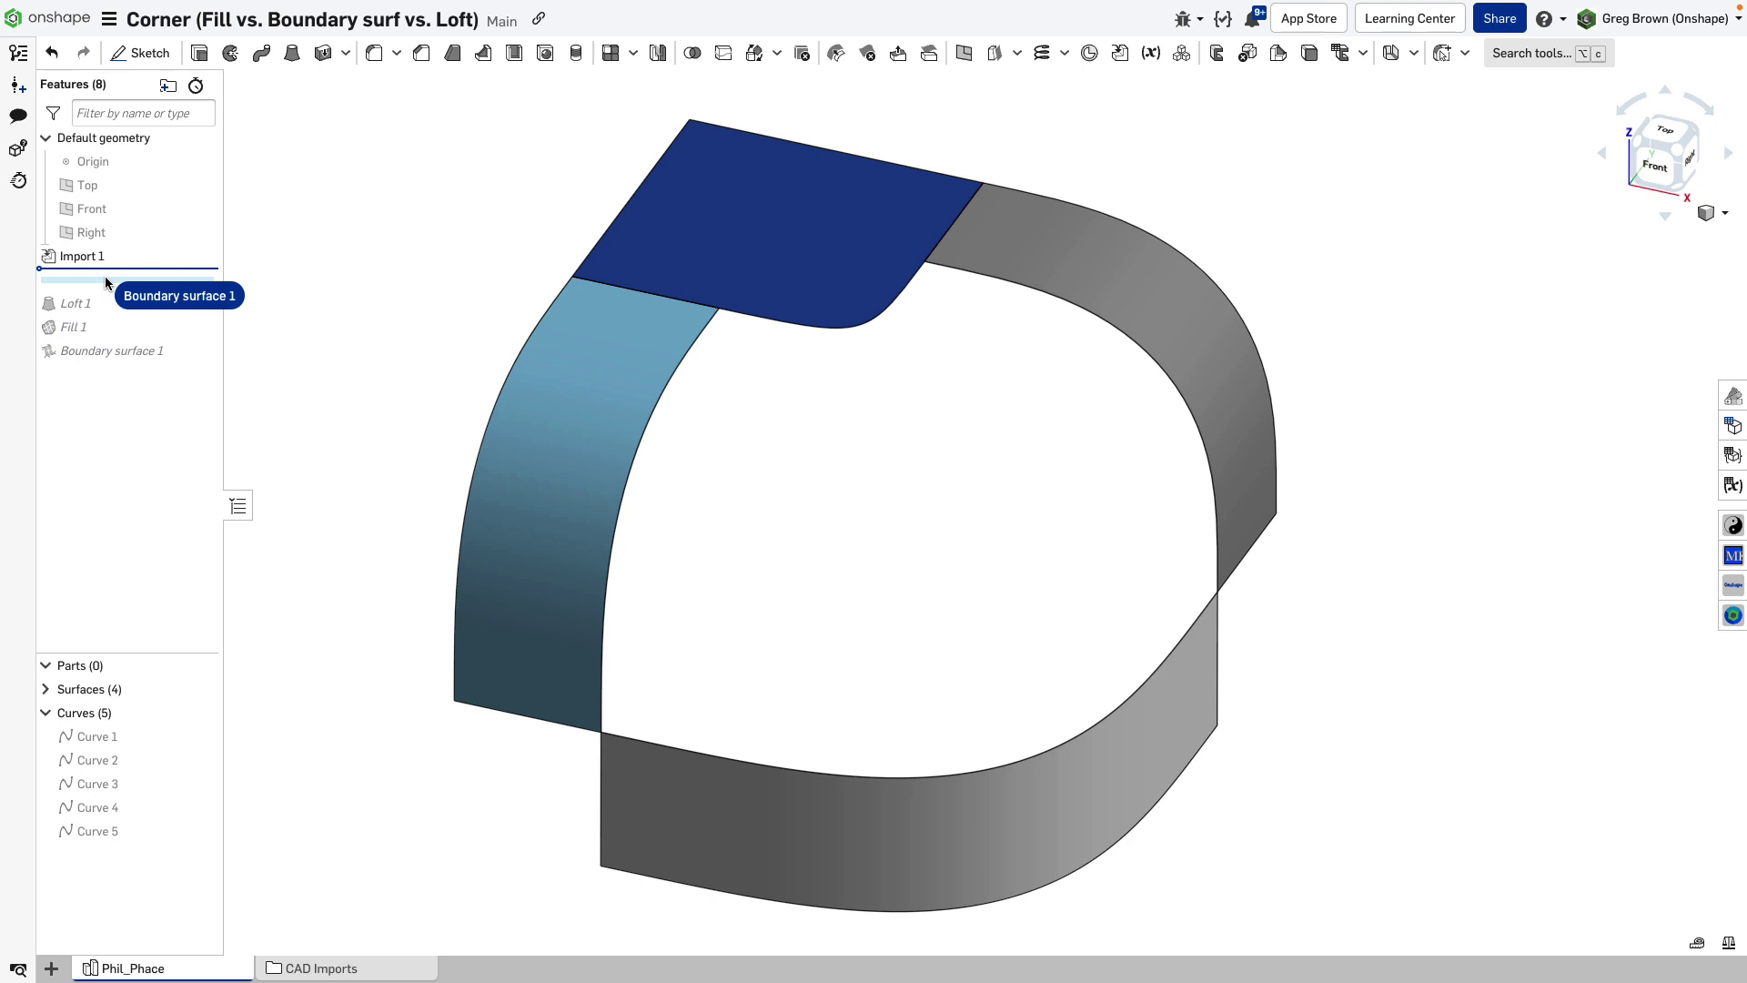
{"action": "right_click_drag", "start_coordinate": [290, 329], "coordinate": [629, 328]}
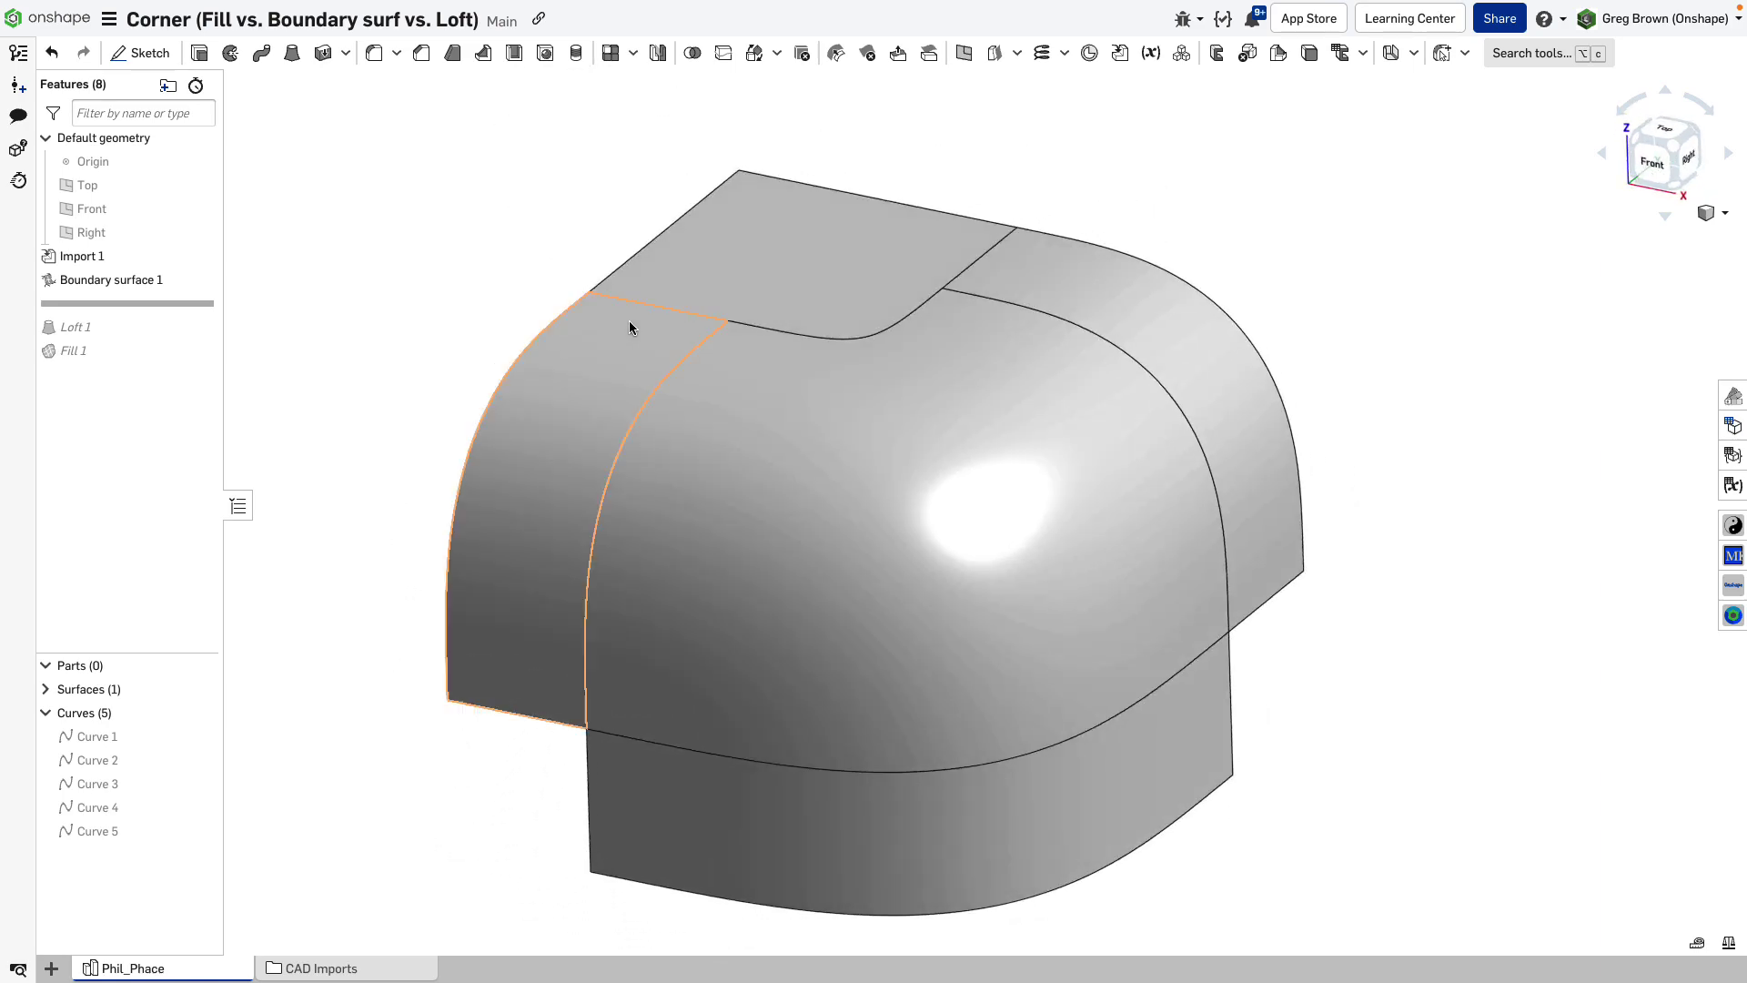
Display zebra stripes on the model and examine the stripe flow across the boundary surface's edges from several angles
{"action": "left_click", "coordinate": [1714, 213]}
{"action": "mouse_move", "coordinate": [1687, 487]}
{"action": "mouse_move", "coordinate": [1609, 521]}
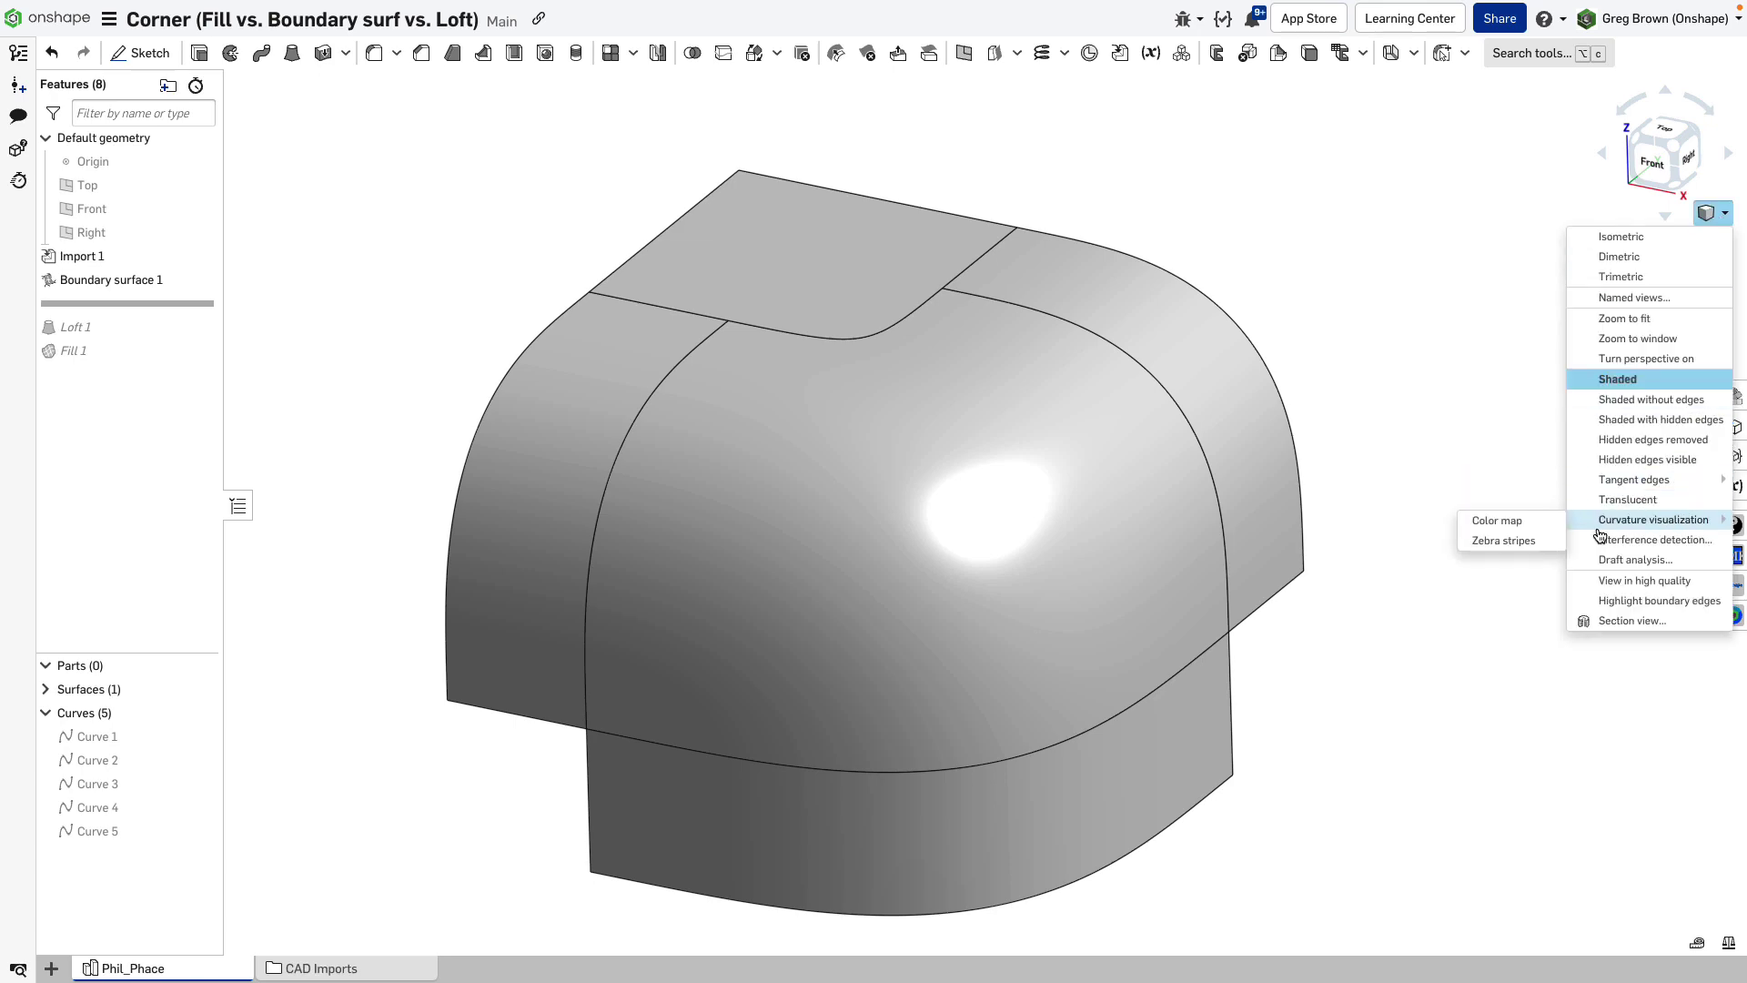
{"action": "left_click", "coordinate": [1503, 540]}
{"action": "right_click_drag", "start_coordinate": [1083, 473], "coordinate": [1071, 571]}
{"action": "right_click_drag", "start_coordinate": [980, 648], "coordinate": [1088, 608]}
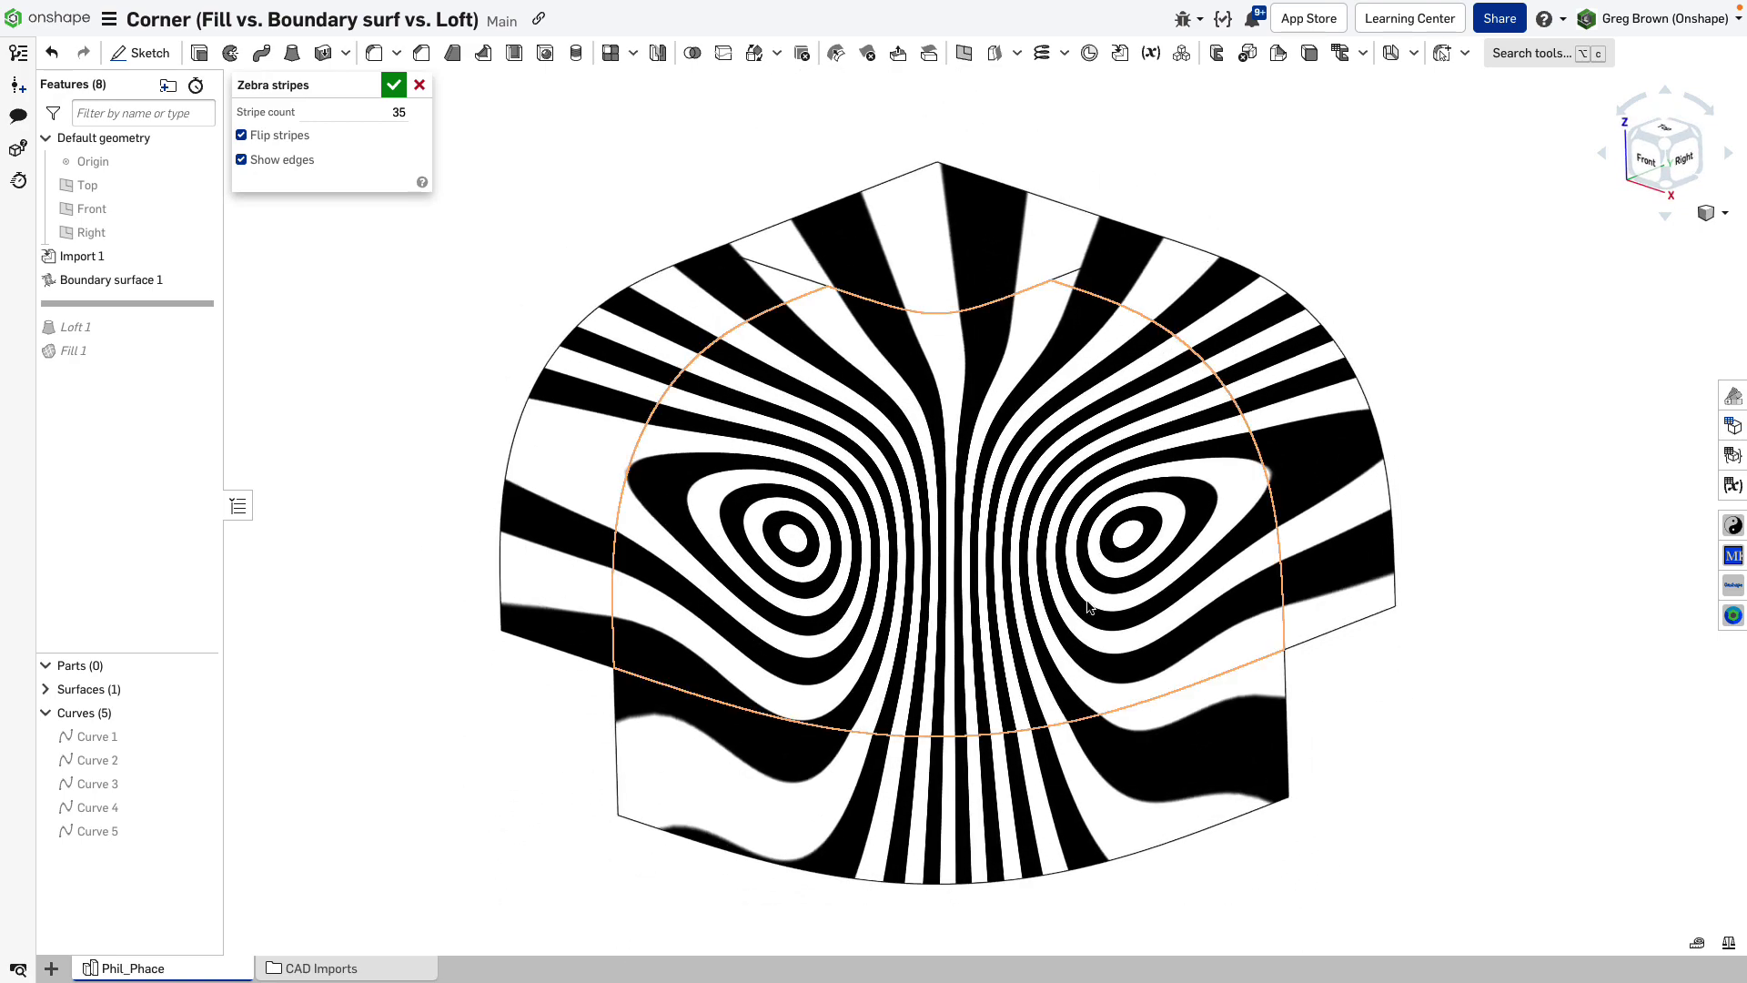
Switch to the curvature color map and examine Gaussian curvature across the boundary surface from several angles
{"action": "left_click", "coordinate": [1714, 217]}
{"action": "mouse_move", "coordinate": [1601, 532]}
{"action": "left_click", "coordinate": [1537, 533]}
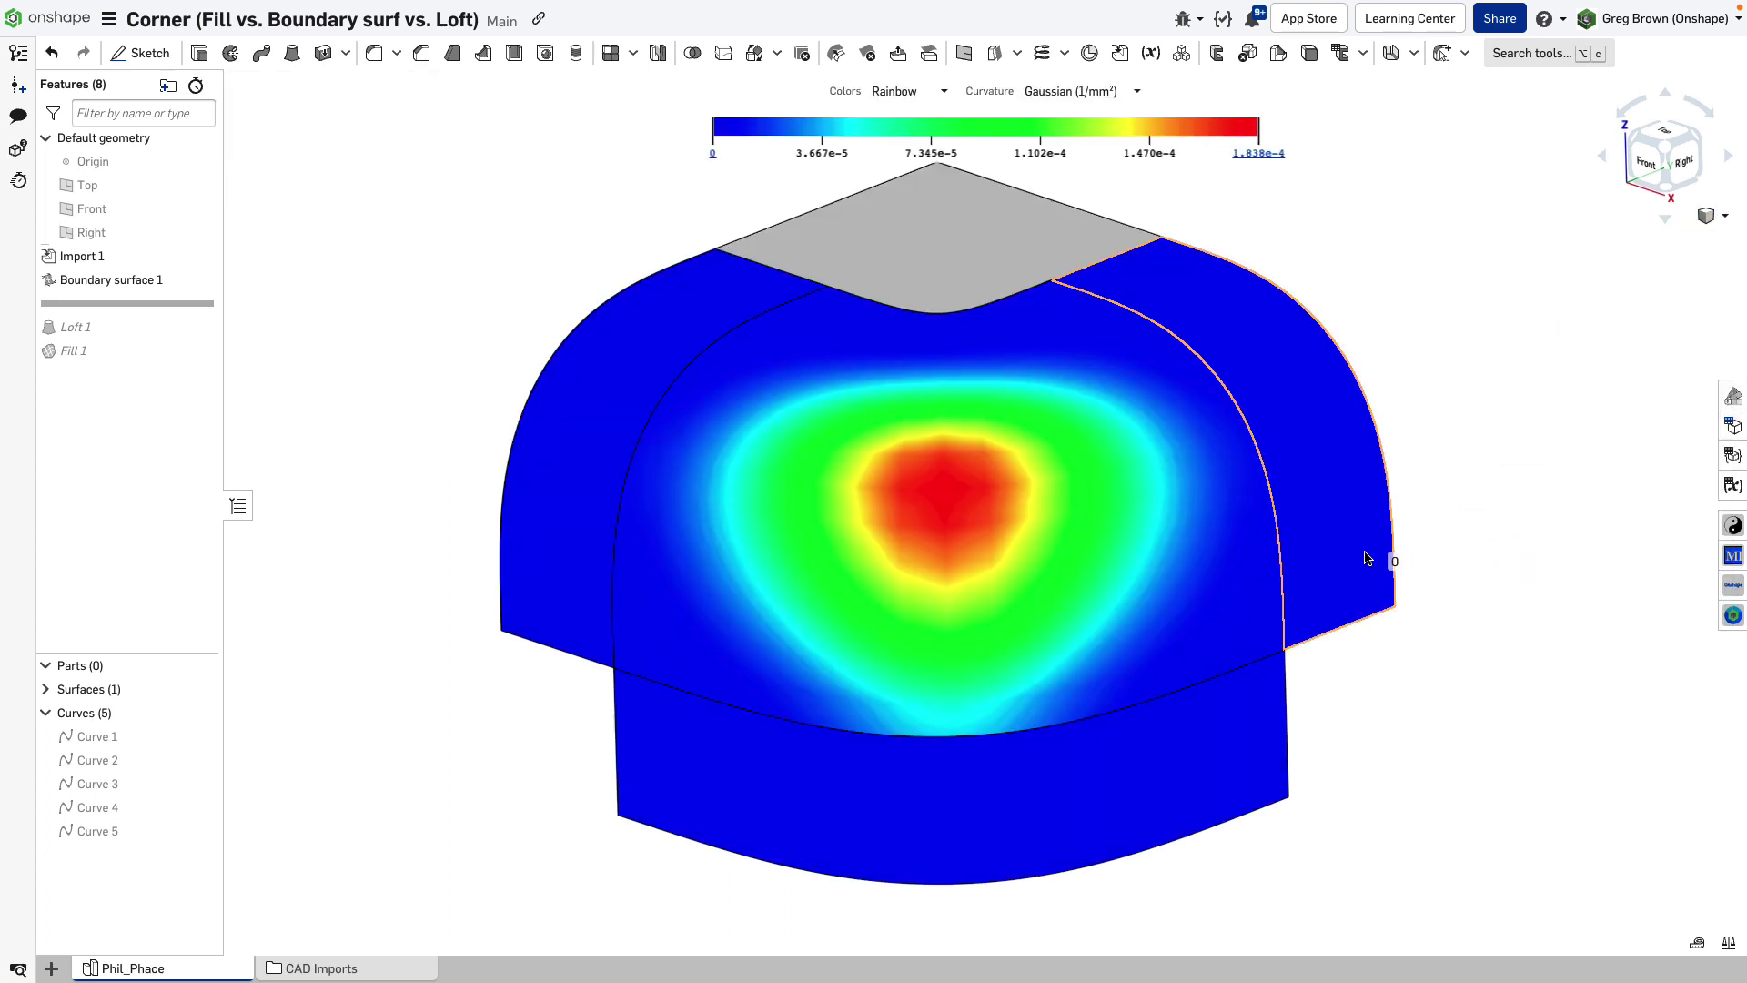
{"action": "key", "text": "Left"}
{"action": "key", "text": "Left"}
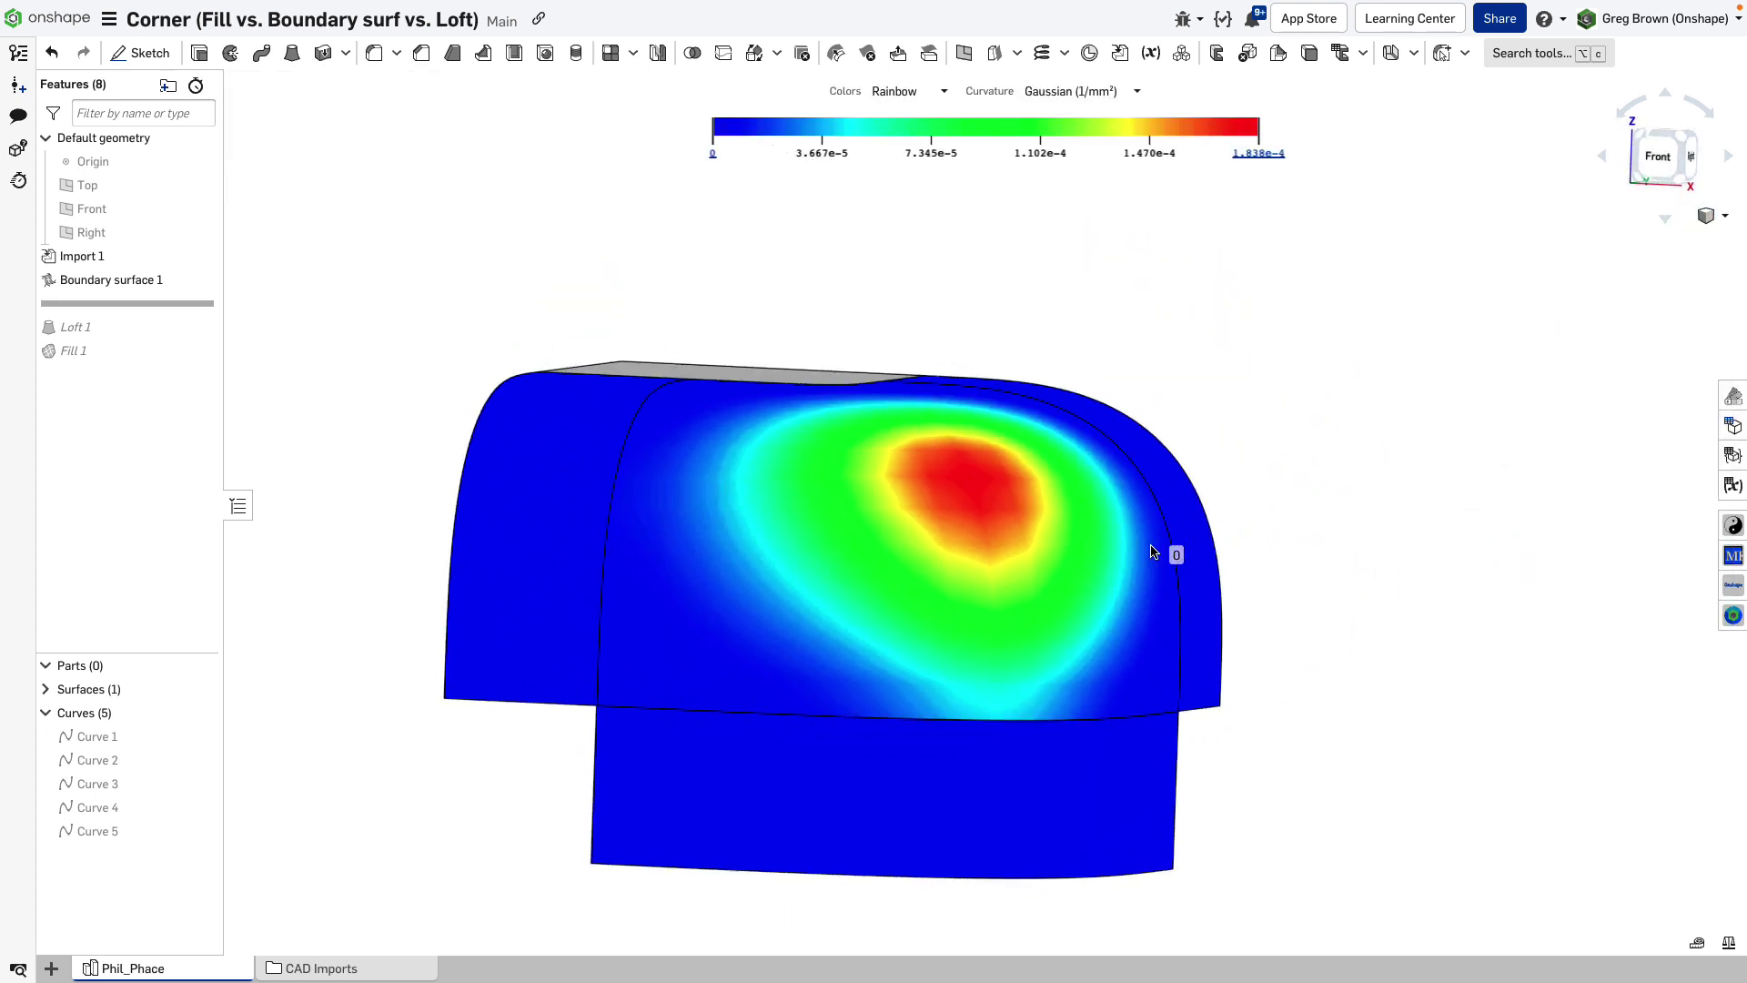
{"action": "key", "text": "Down"}
{"action": "key", "text": "Up"}
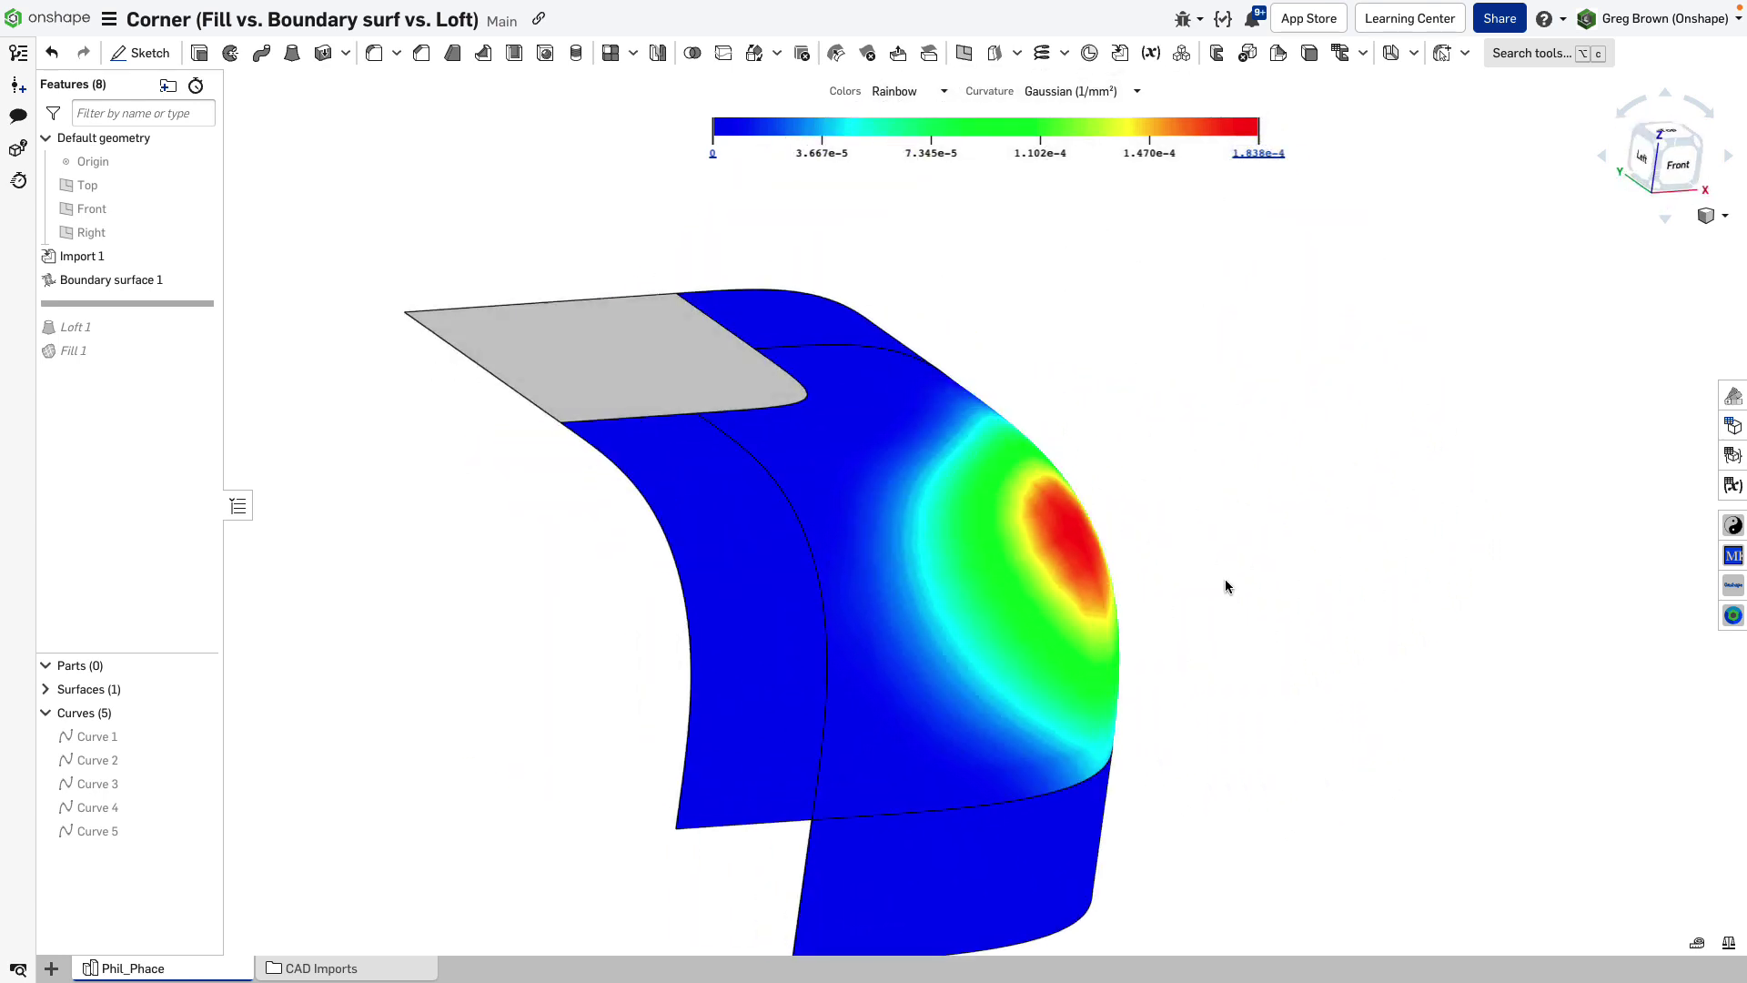
{"action": "key", "text": "Right"}
{"action": "key", "text": "shift+7"}
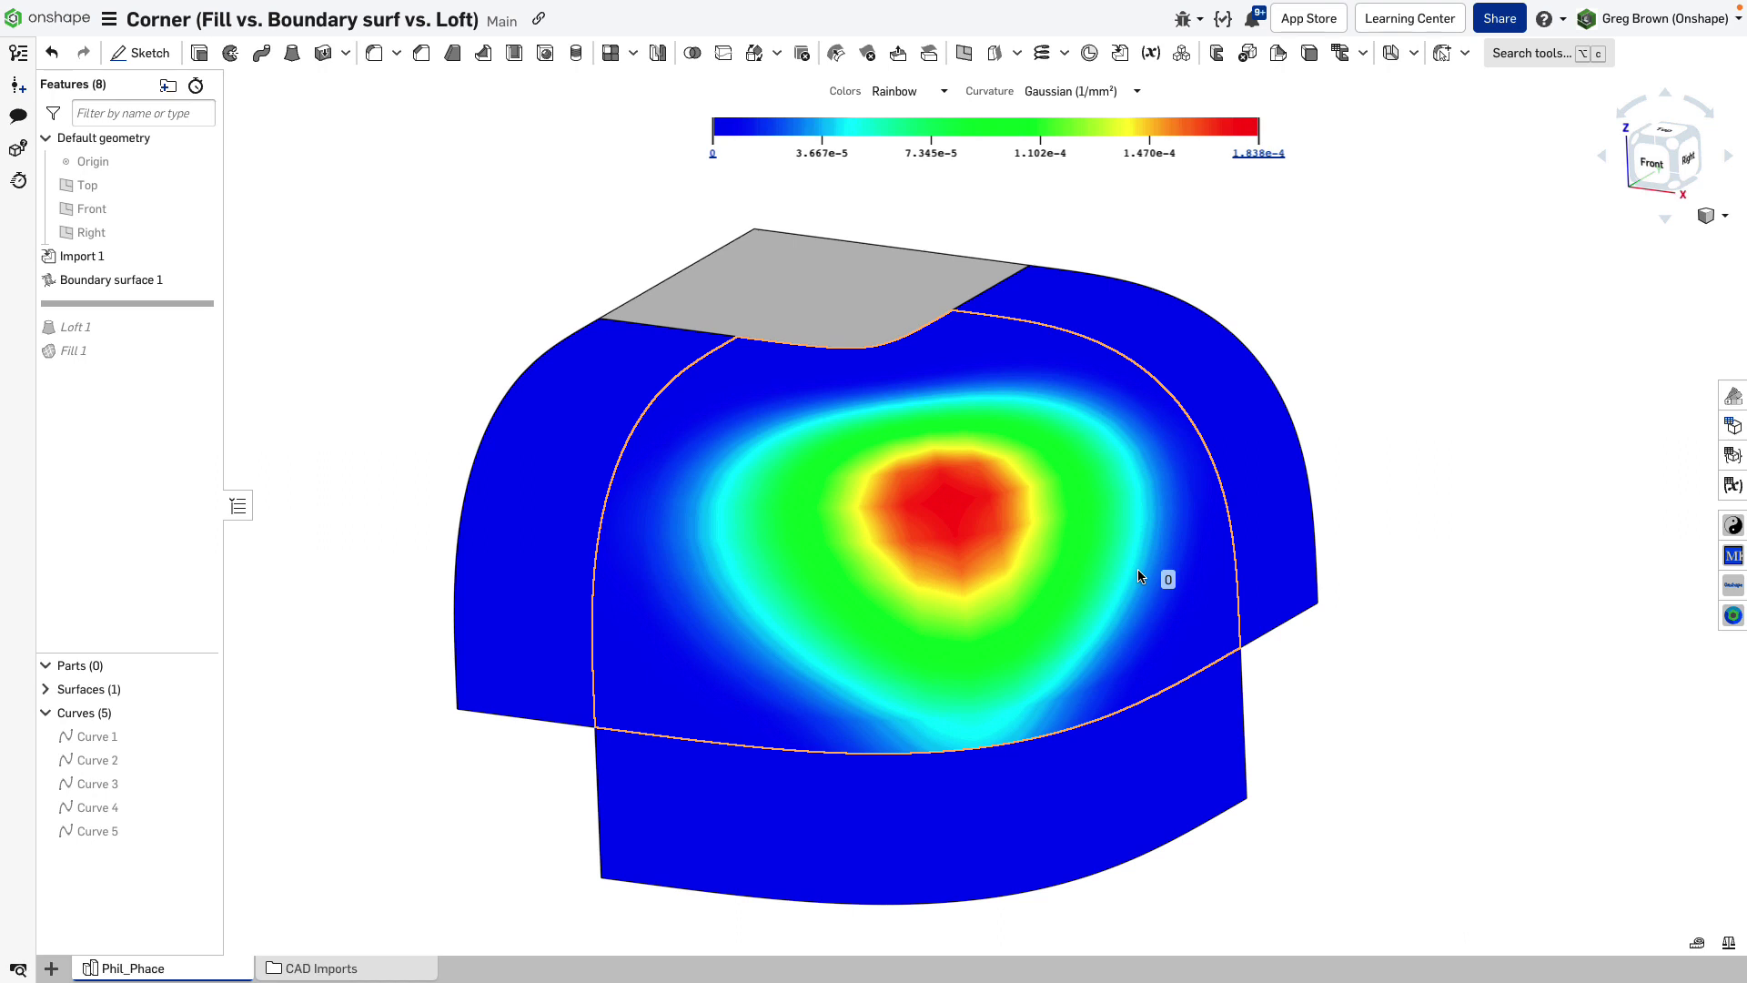
Set the color map to Mean curvature, examine it across the boundary surface and its edges, and return the display to Shaded
{"action": "left_click", "coordinate": [1102, 97]}
{"action": "left_click", "coordinate": [1060, 140]}
{"action": "right_click_drag", "start_coordinate": [1024, 472], "coordinate": [983, 628]}
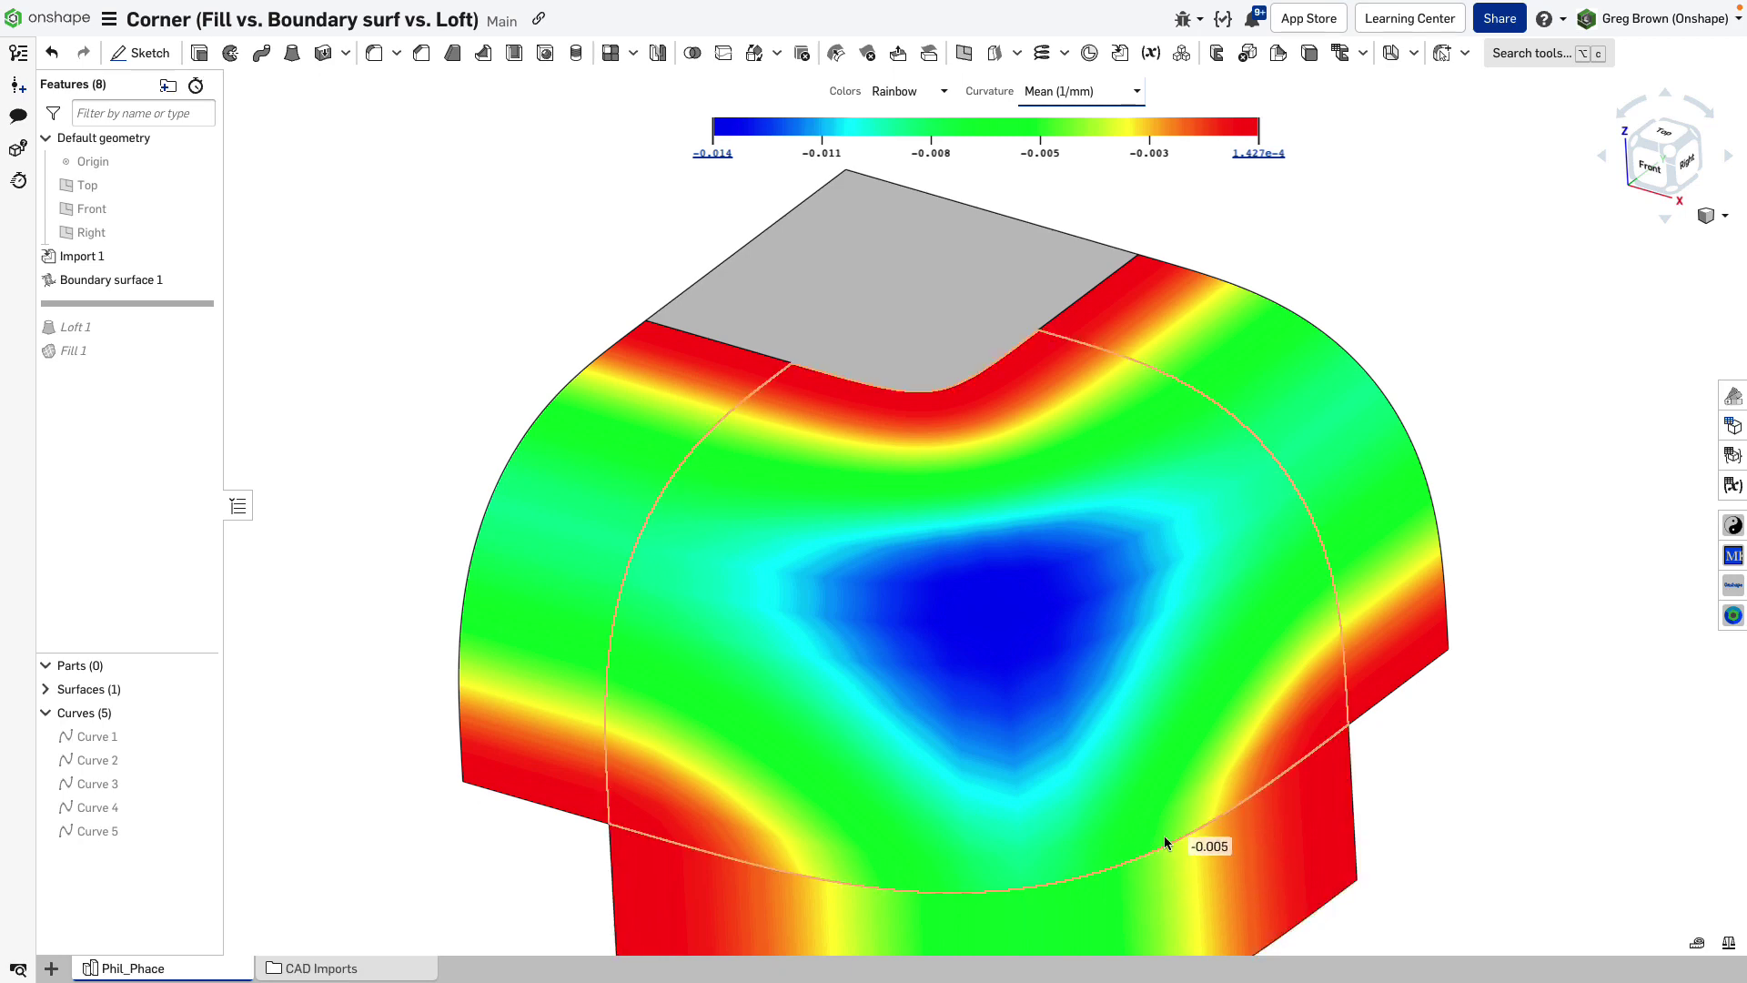
{"action": "key", "text": "Left"}
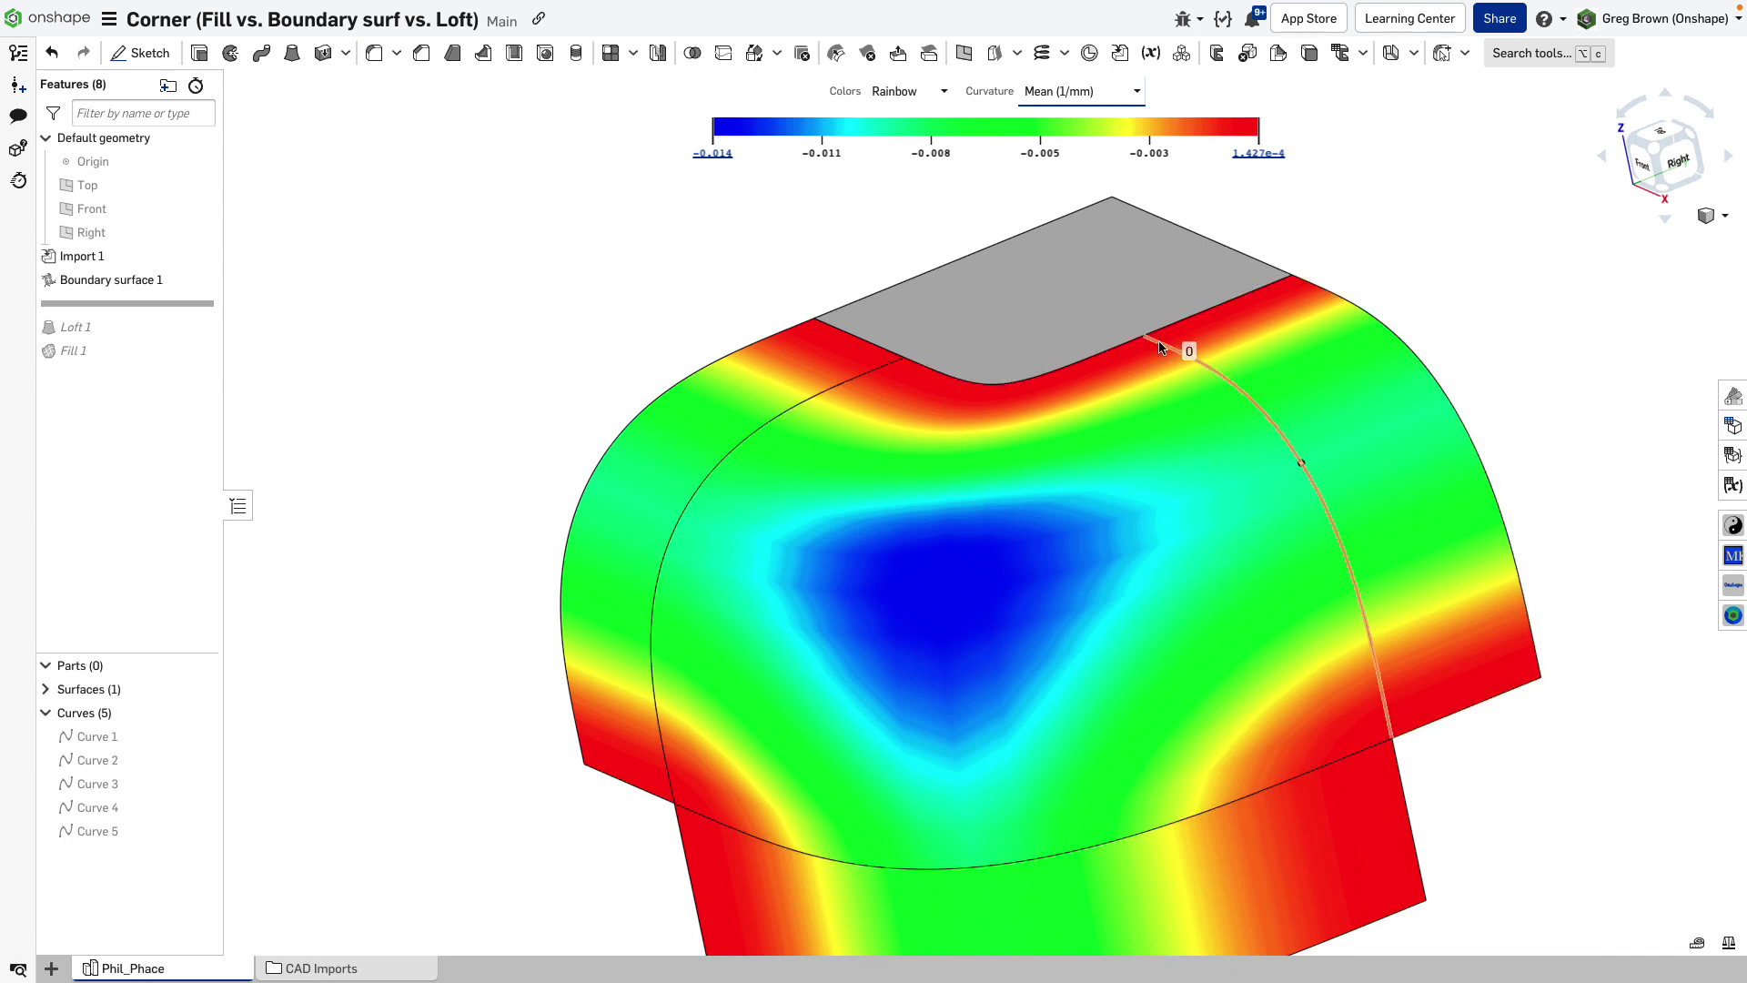
{"action": "right_click_drag", "start_coordinate": [1068, 420], "coordinate": [1221, 399]}
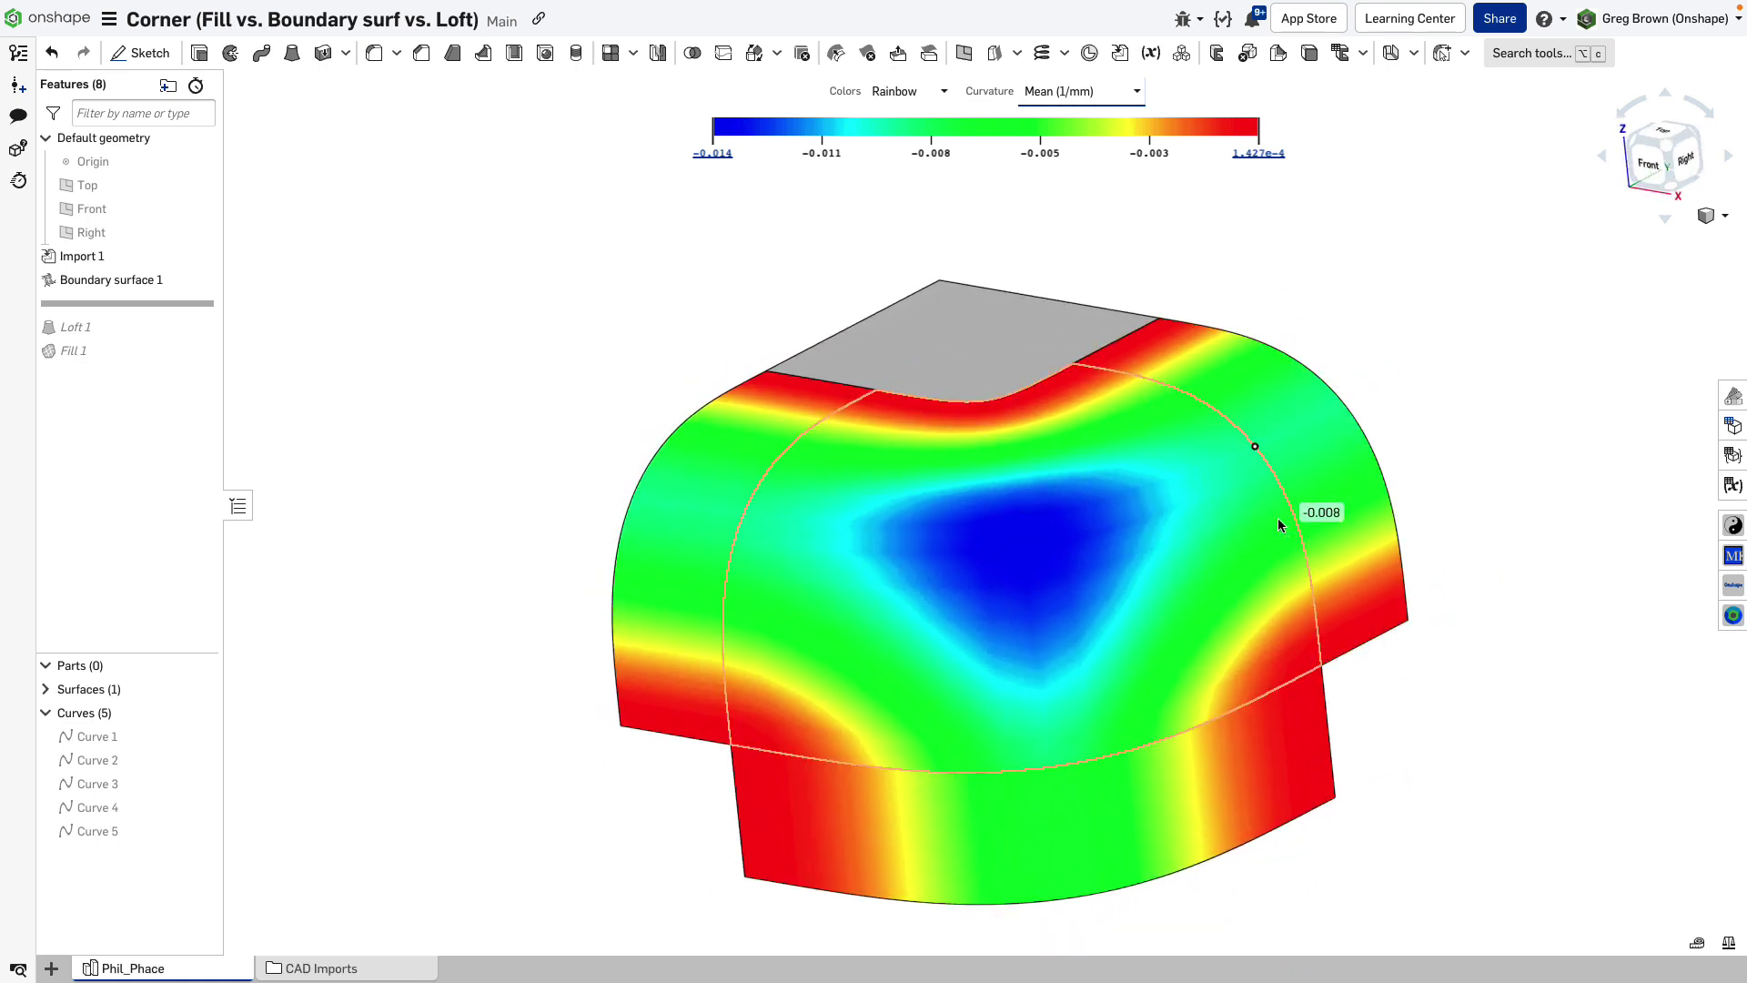
{"action": "right_click_drag", "start_coordinate": [1312, 527], "coordinate": [1296, 515]}
{"action": "right_click_drag", "start_coordinate": [1193, 699], "coordinate": [969, 721]}
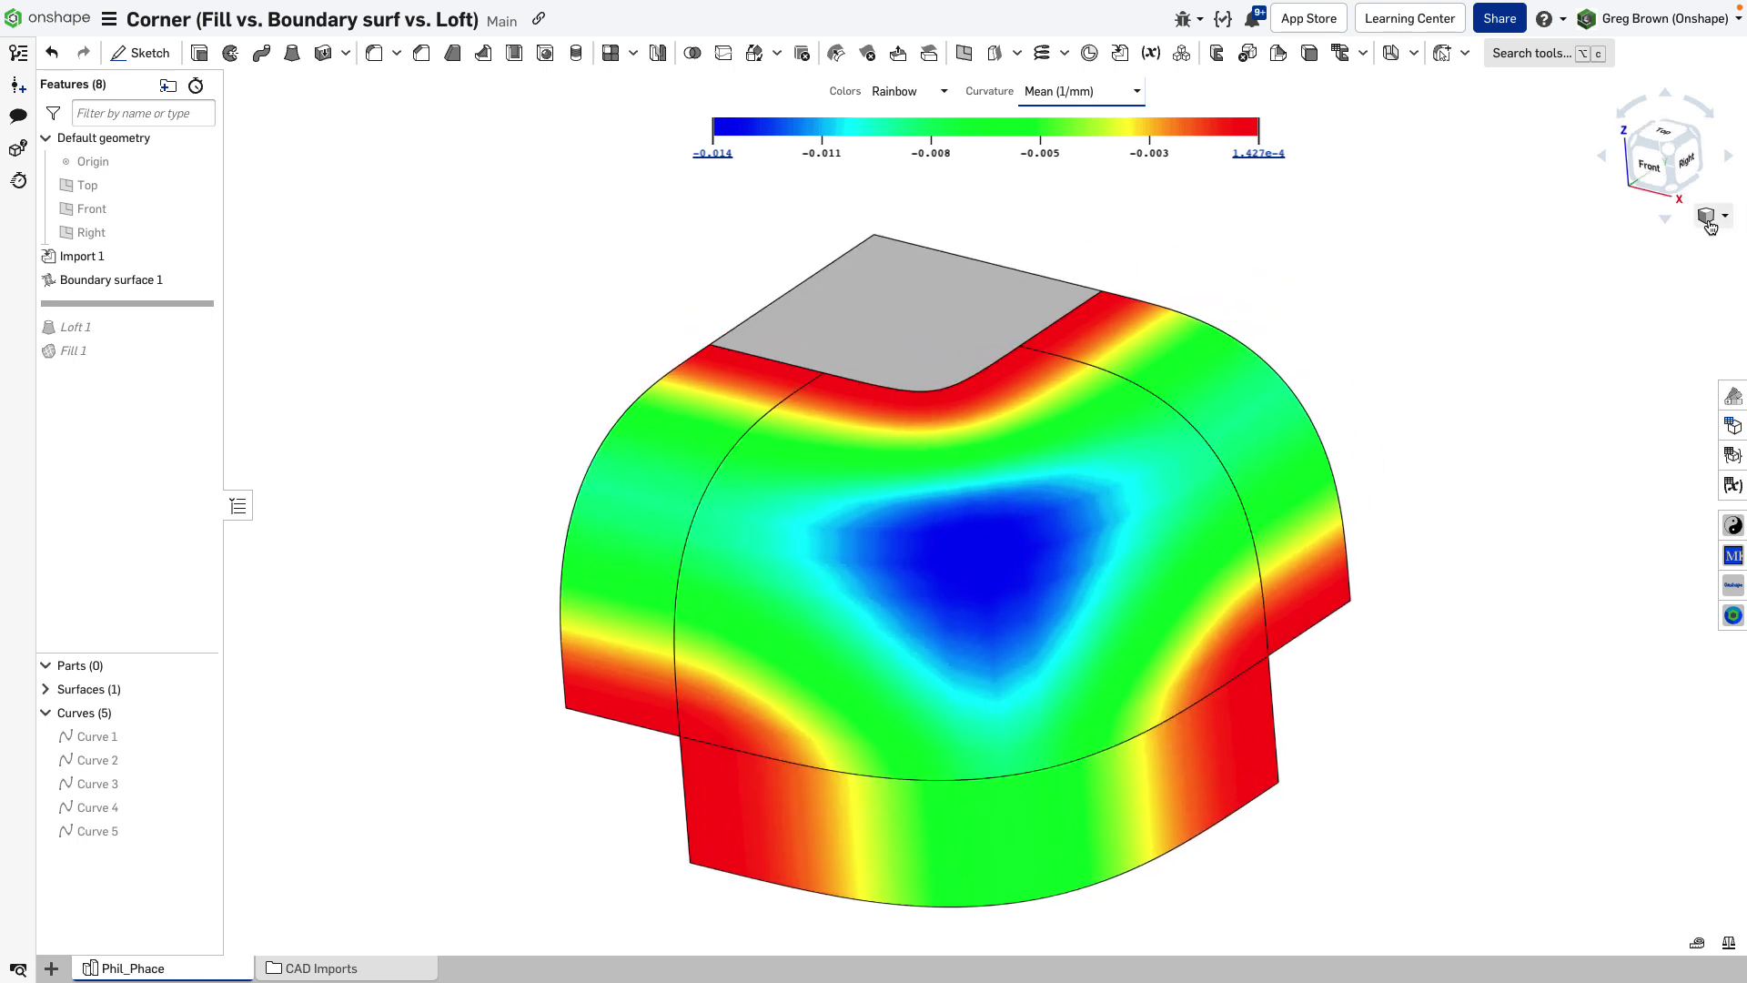
{"action": "left_click", "coordinate": [1709, 223]}
{"action": "left_click", "coordinate": [1641, 380]}
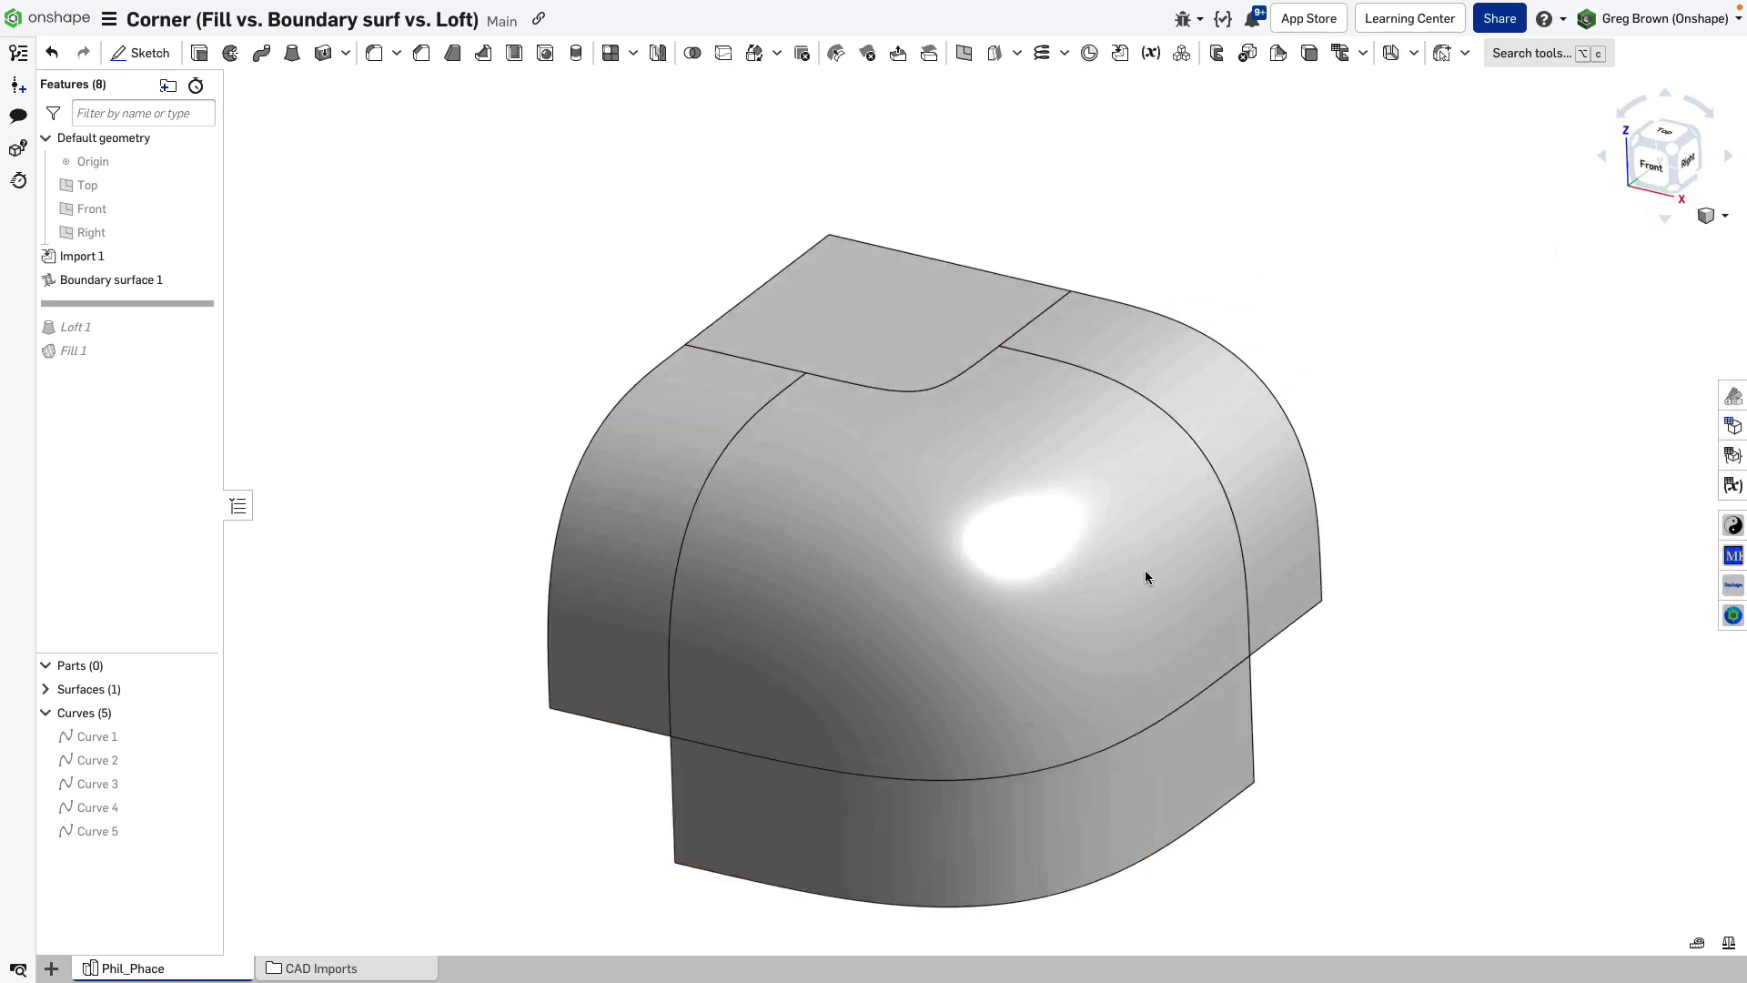
Examine the control point grid on the Boundary surface 1 face, overall and close up along its lower front edge
{"action": "right_click_drag", "start_coordinate": [1144, 575], "coordinate": [1092, 611]}
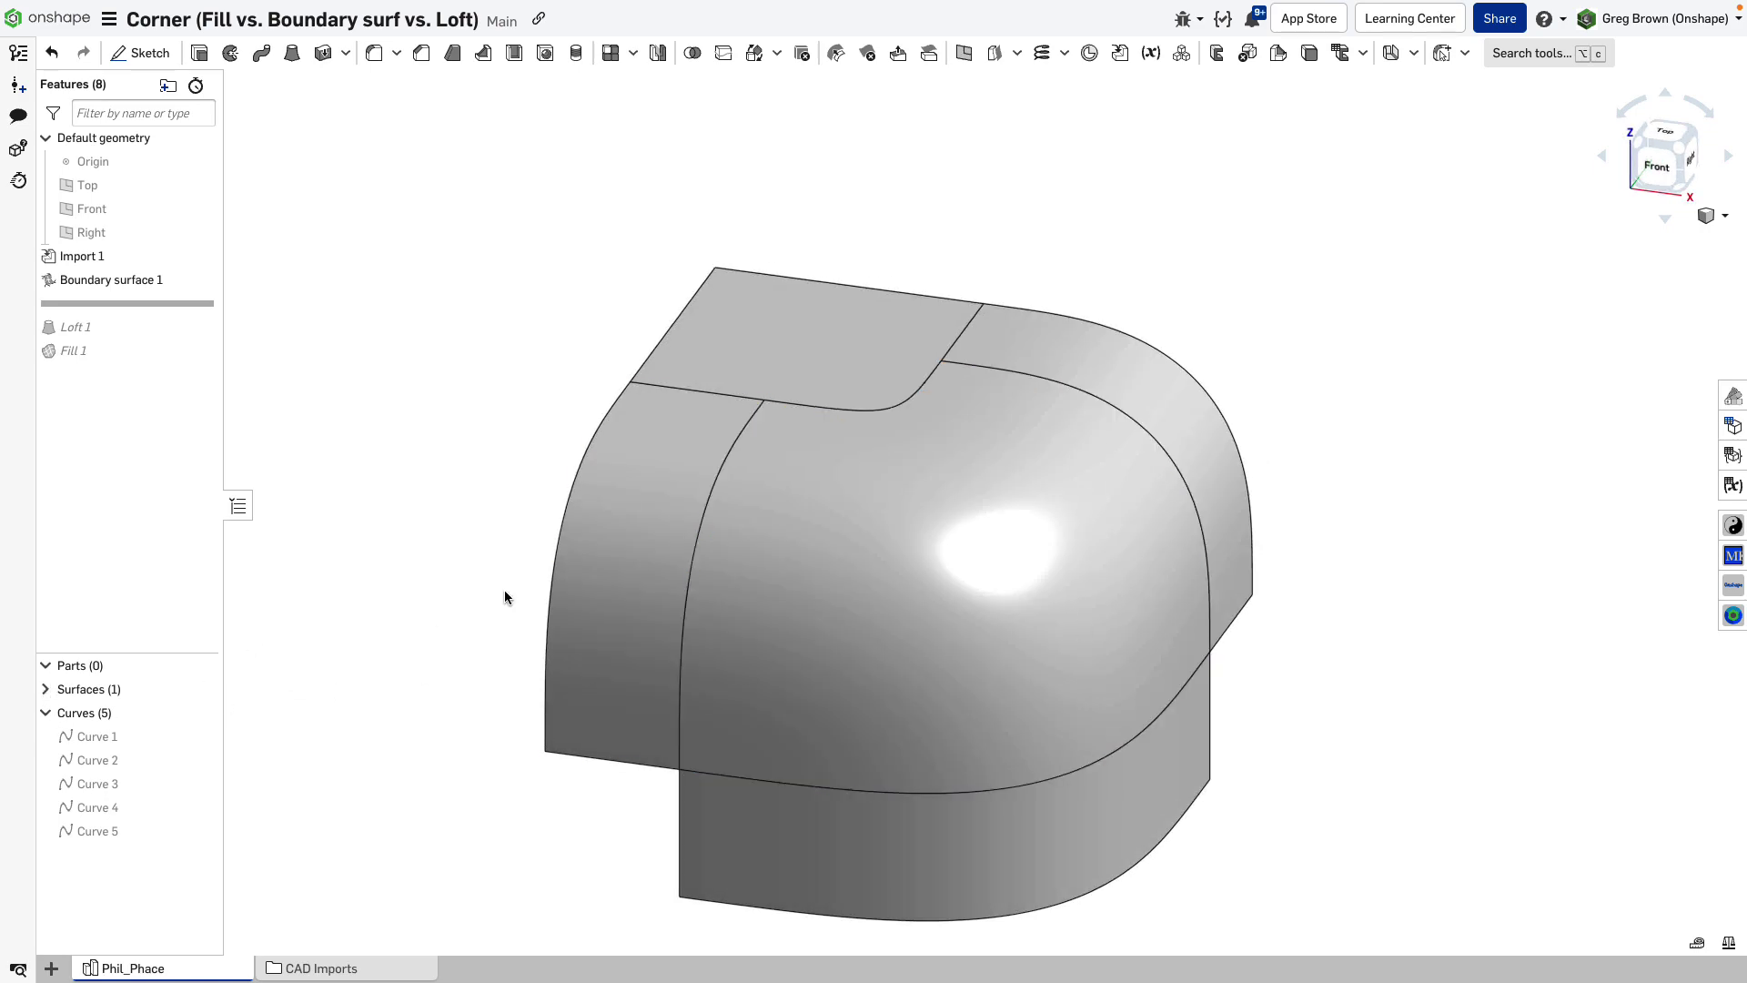
{"action": "left_click", "coordinate": [816, 617]}
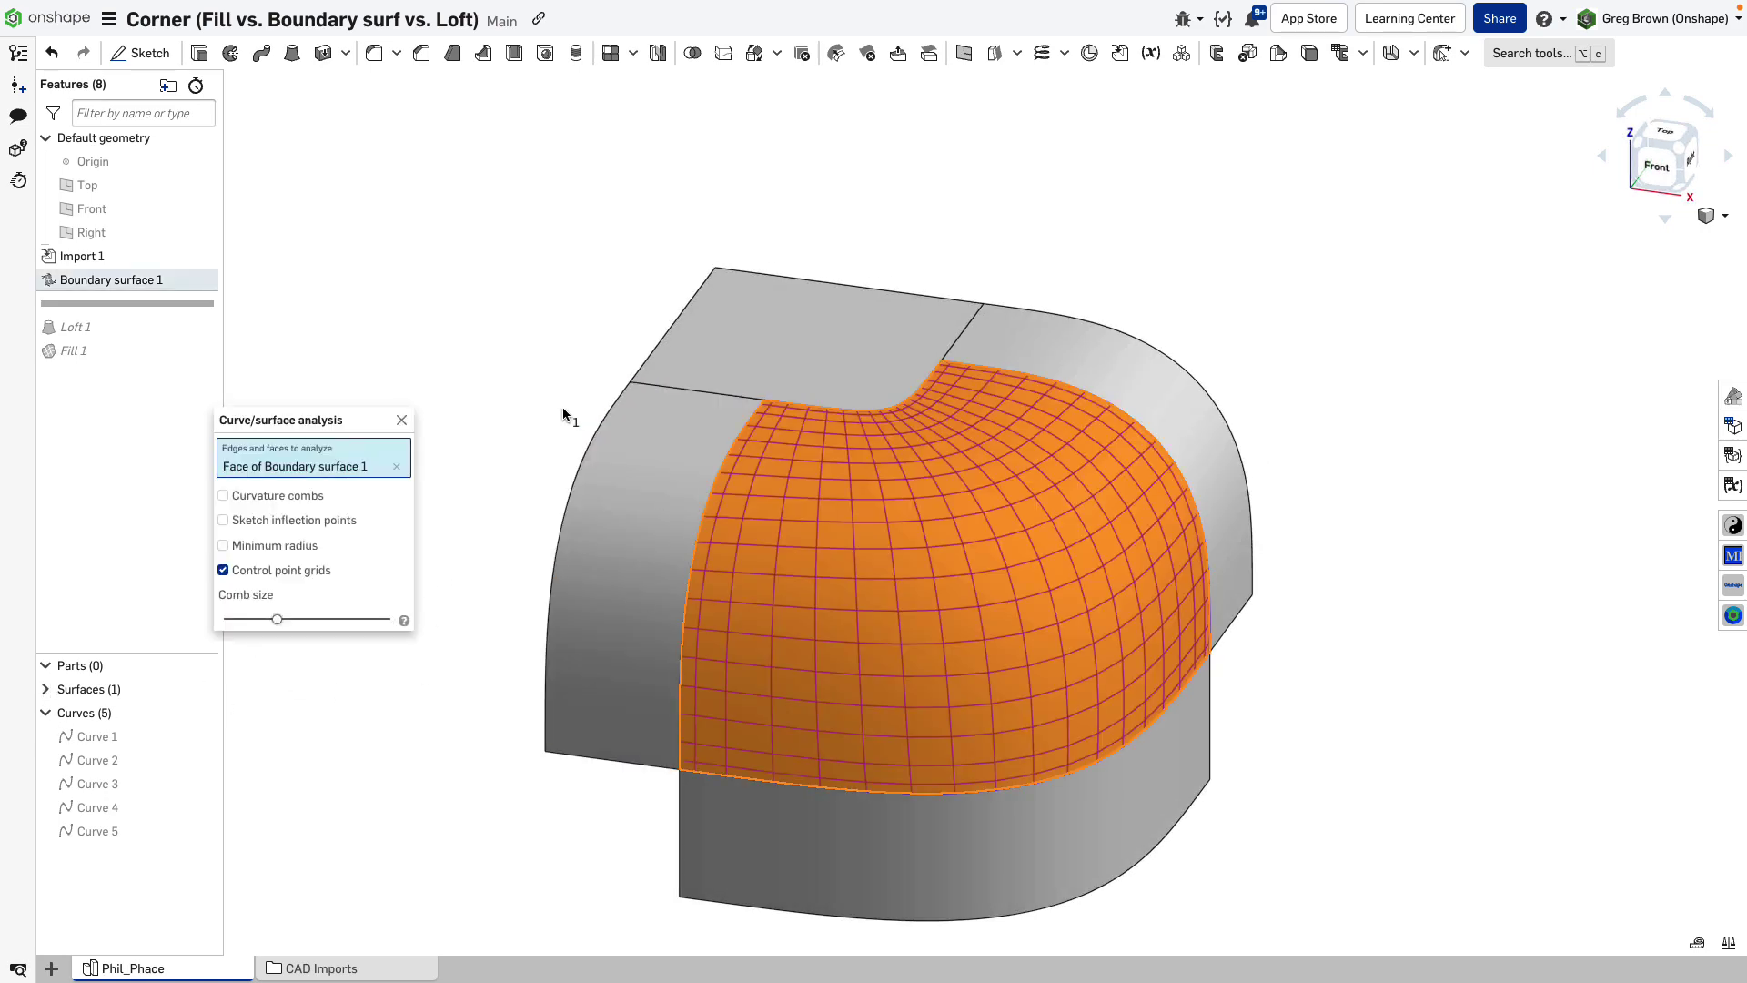
{"action": "mouse_move", "coordinate": [1086, 527]}
{"action": "right_mouse_down"}
{"action": "mouse_move", "coordinate": [1061, 461]}
{"action": "mouse_move", "coordinate": [1023, 492]}
{"action": "mouse_move", "coordinate": [1048, 506]}
{"action": "mouse_move", "coordinate": [1042, 573]}
{"action": "mouse_move", "coordinate": [1039, 461]}
{"action": "mouse_move", "coordinate": [961, 404]}
{"action": "mouse_move", "coordinate": [1037, 475]}
{"action": "mouse_move", "coordinate": [1106, 460]}
{"action": "mouse_move", "coordinate": [1082, 509]}
{"action": "right_mouse_up"}
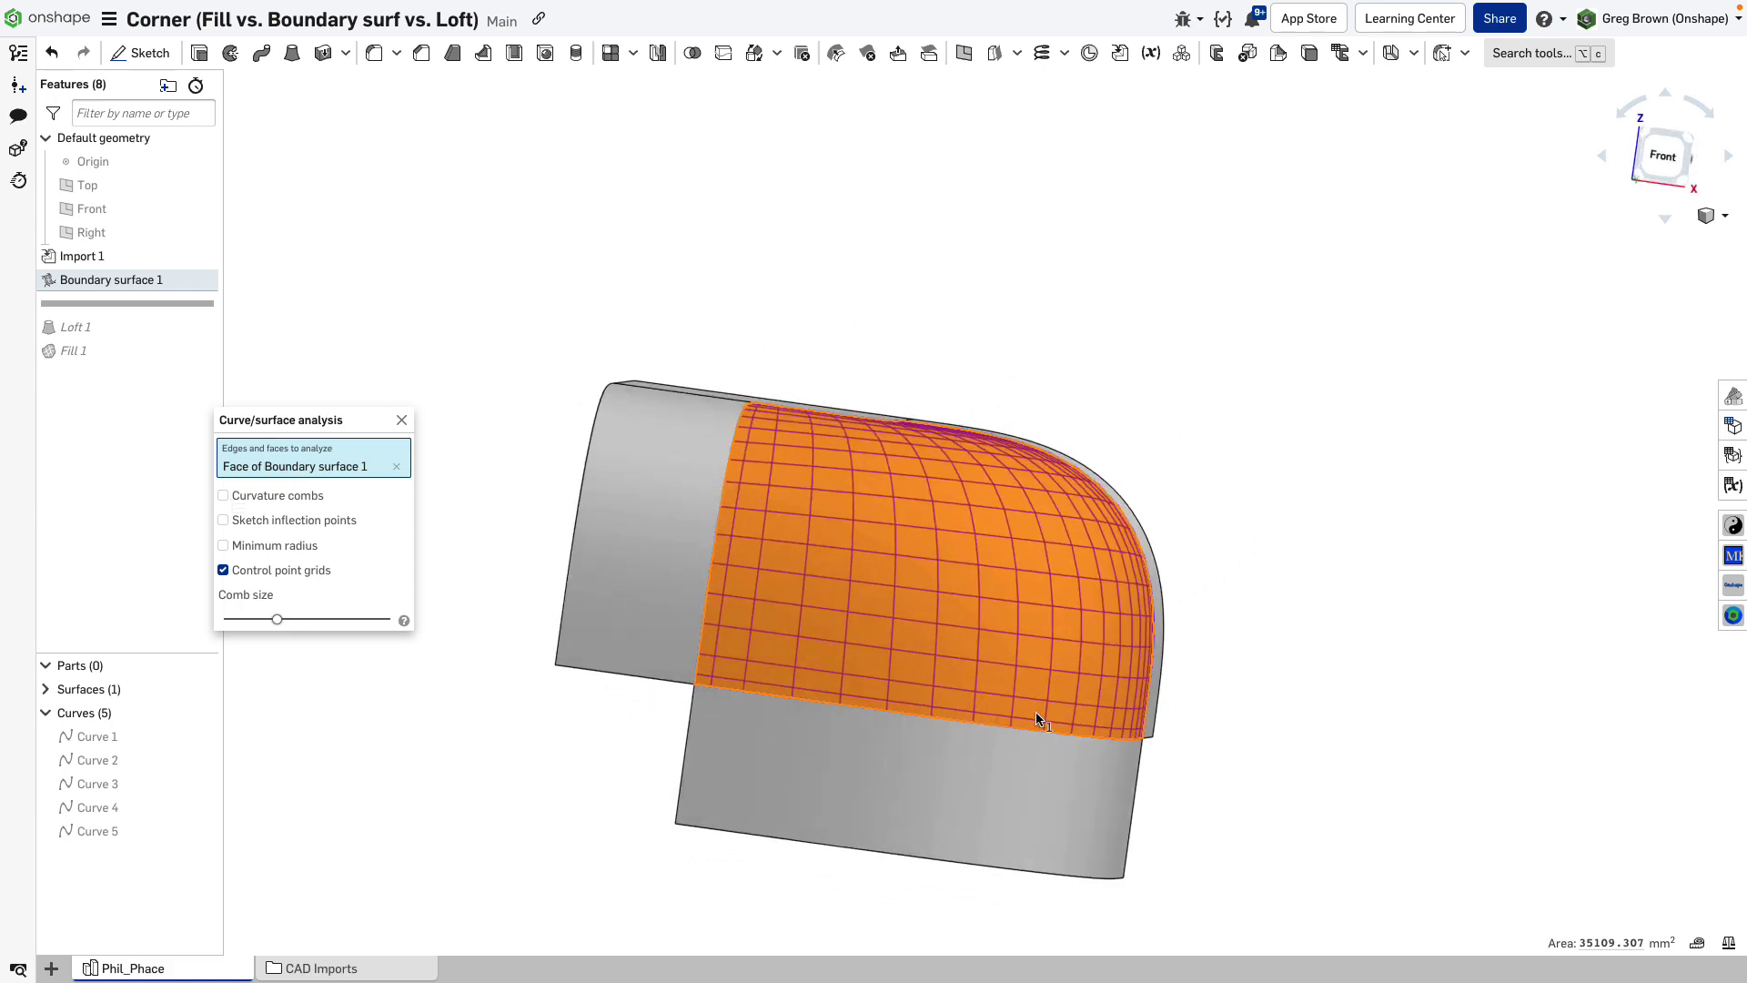
{"action": "scroll", "coordinate": [1037, 714], "scroll_direction": "up", "scroll_amount": 5}
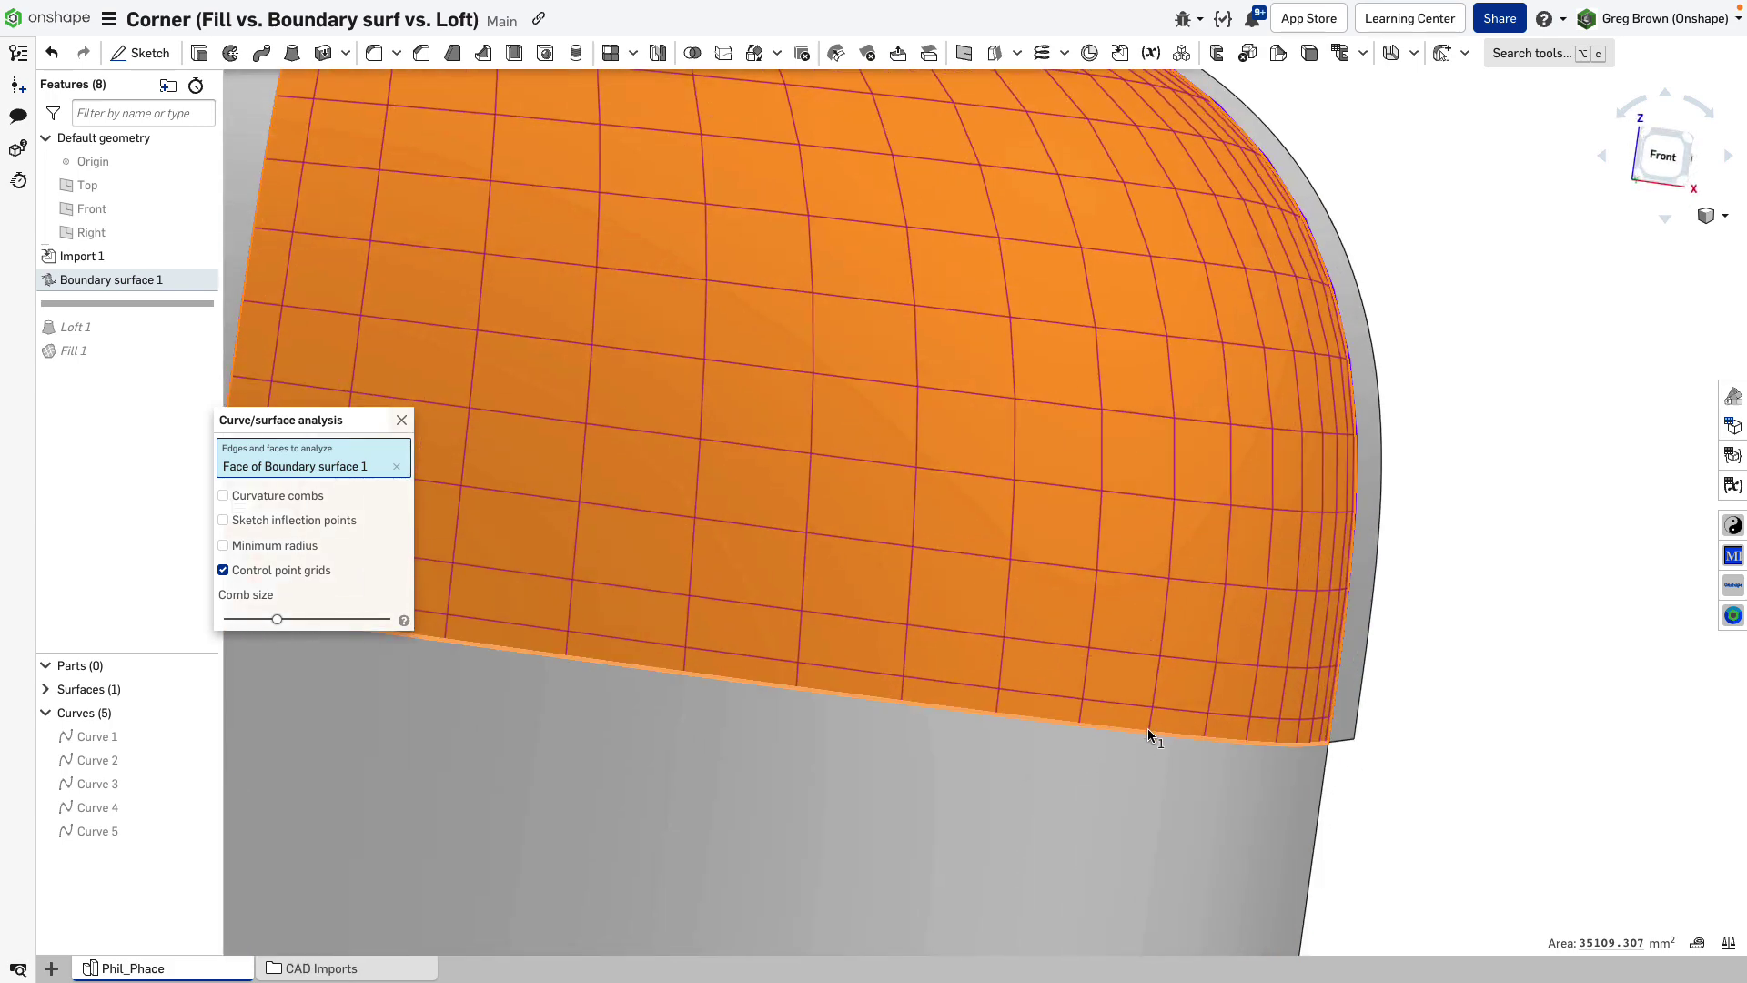
{"action": "right_click_drag", "start_coordinate": [1159, 701], "coordinate": [925, 721]}
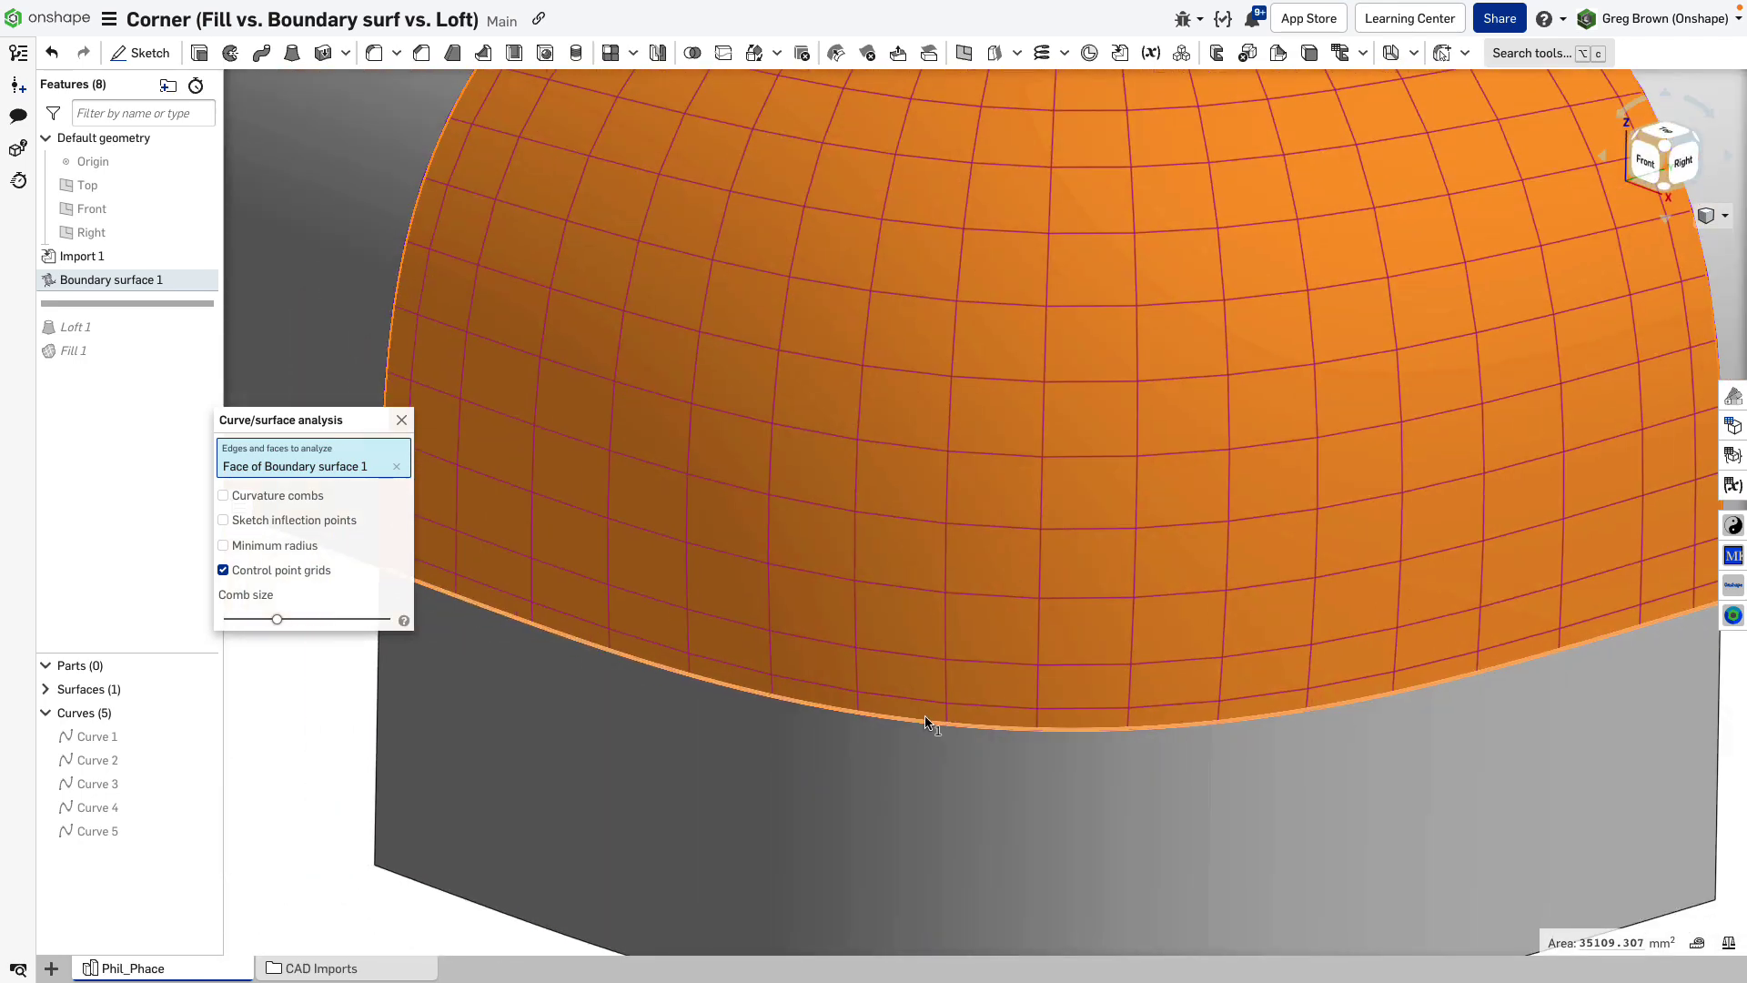
{"action": "key", "text": "f"}
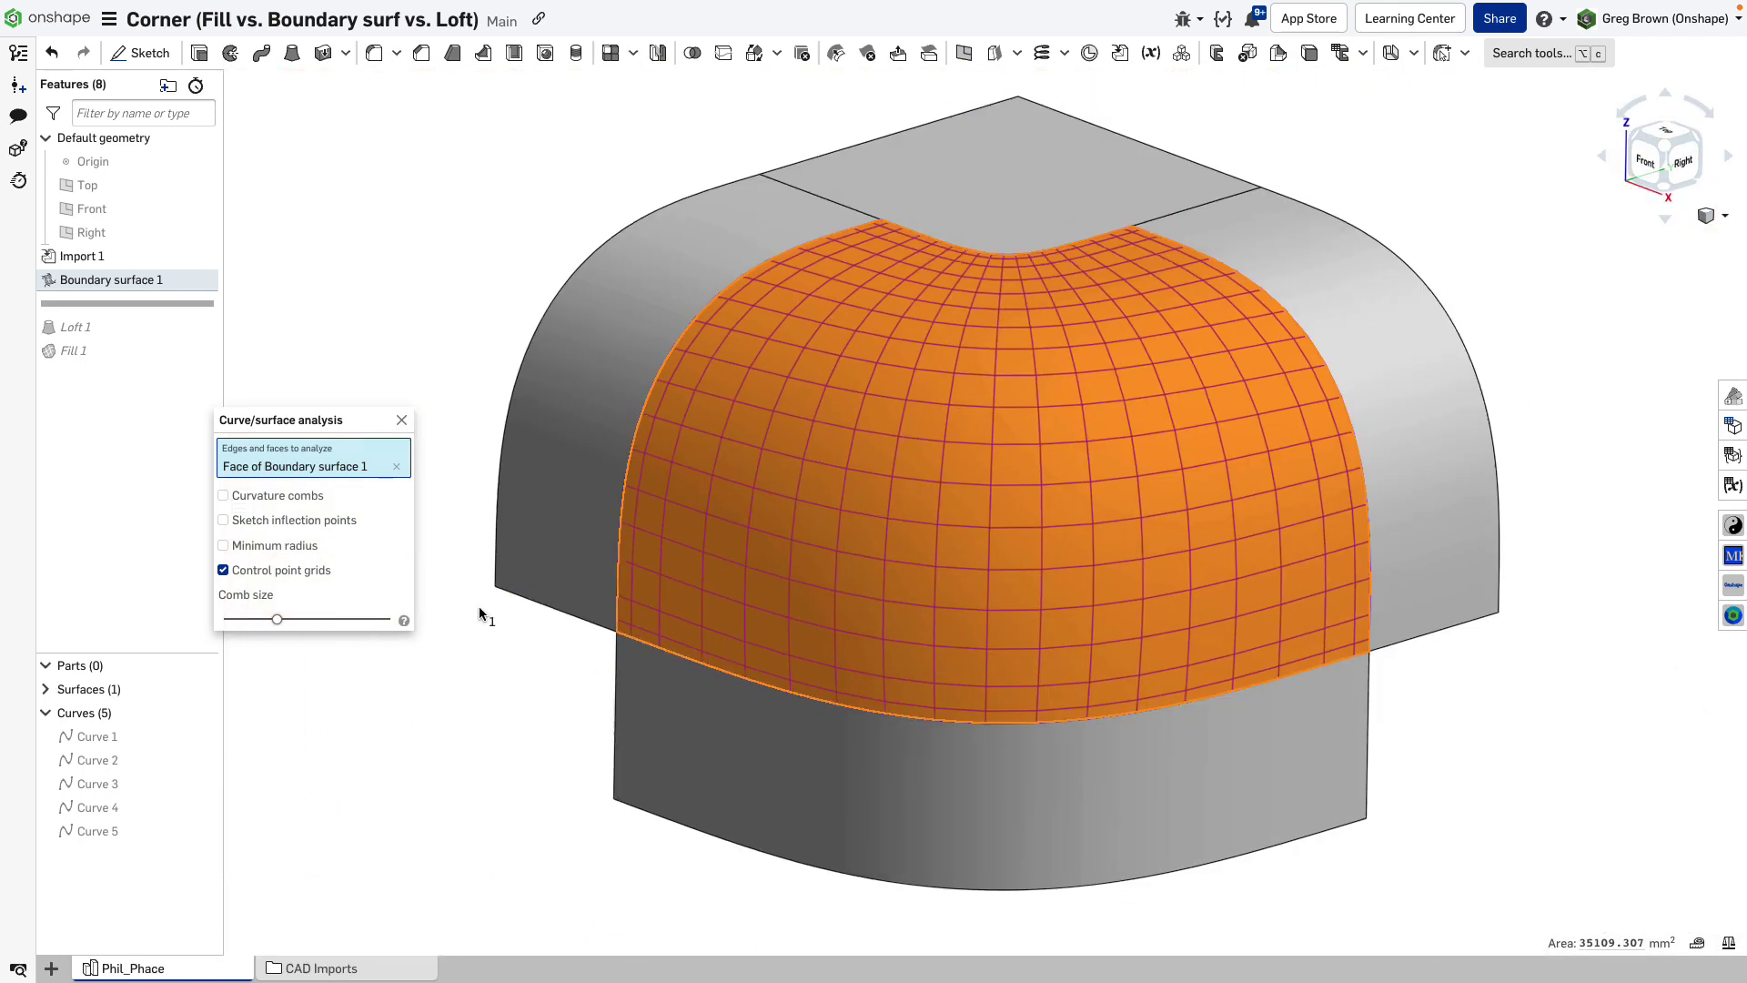
Replace the control point grid with curvature combs along the U curves and examine the combs from below and above
{"action": "left_click", "coordinate": [303, 497]}
{"action": "left_click", "coordinate": [263, 669]}
{"action": "right_click_drag", "start_coordinate": [746, 537], "coordinate": [801, 565]}
{"action": "right_click_drag", "start_coordinate": [1002, 378], "coordinate": [983, 222]}
{"action": "scroll", "coordinate": [983, 219], "scroll_direction": "up", "scroll_amount": 5}
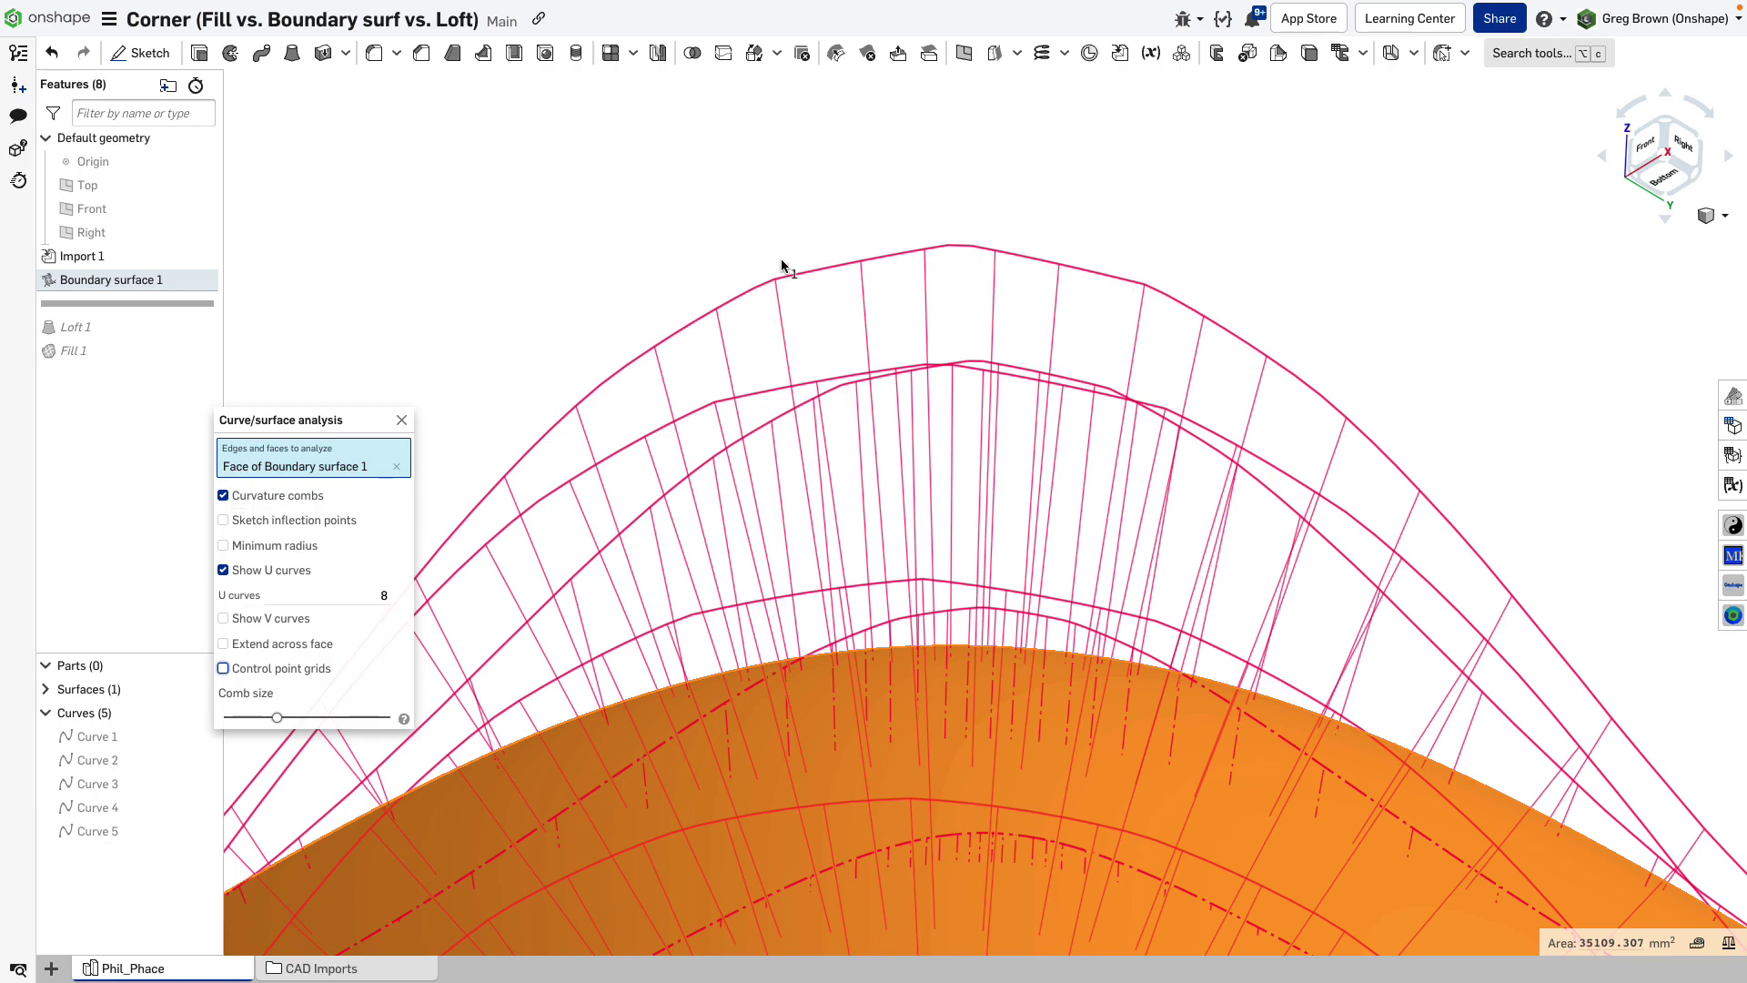
{"action": "scroll", "coordinate": [880, 314], "scroll_direction": "down", "scroll_amount": 5}
{"action": "mouse_move", "coordinate": [882, 304]}
{"action": "right_mouse_down"}
{"action": "mouse_move", "coordinate": [903, 370]}
{"action": "mouse_move", "coordinate": [906, 323]}
{"action": "right_mouse_up"}
{"action": "middle_click_drag", "start_coordinate": [904, 318], "coordinate": [929, 510]}
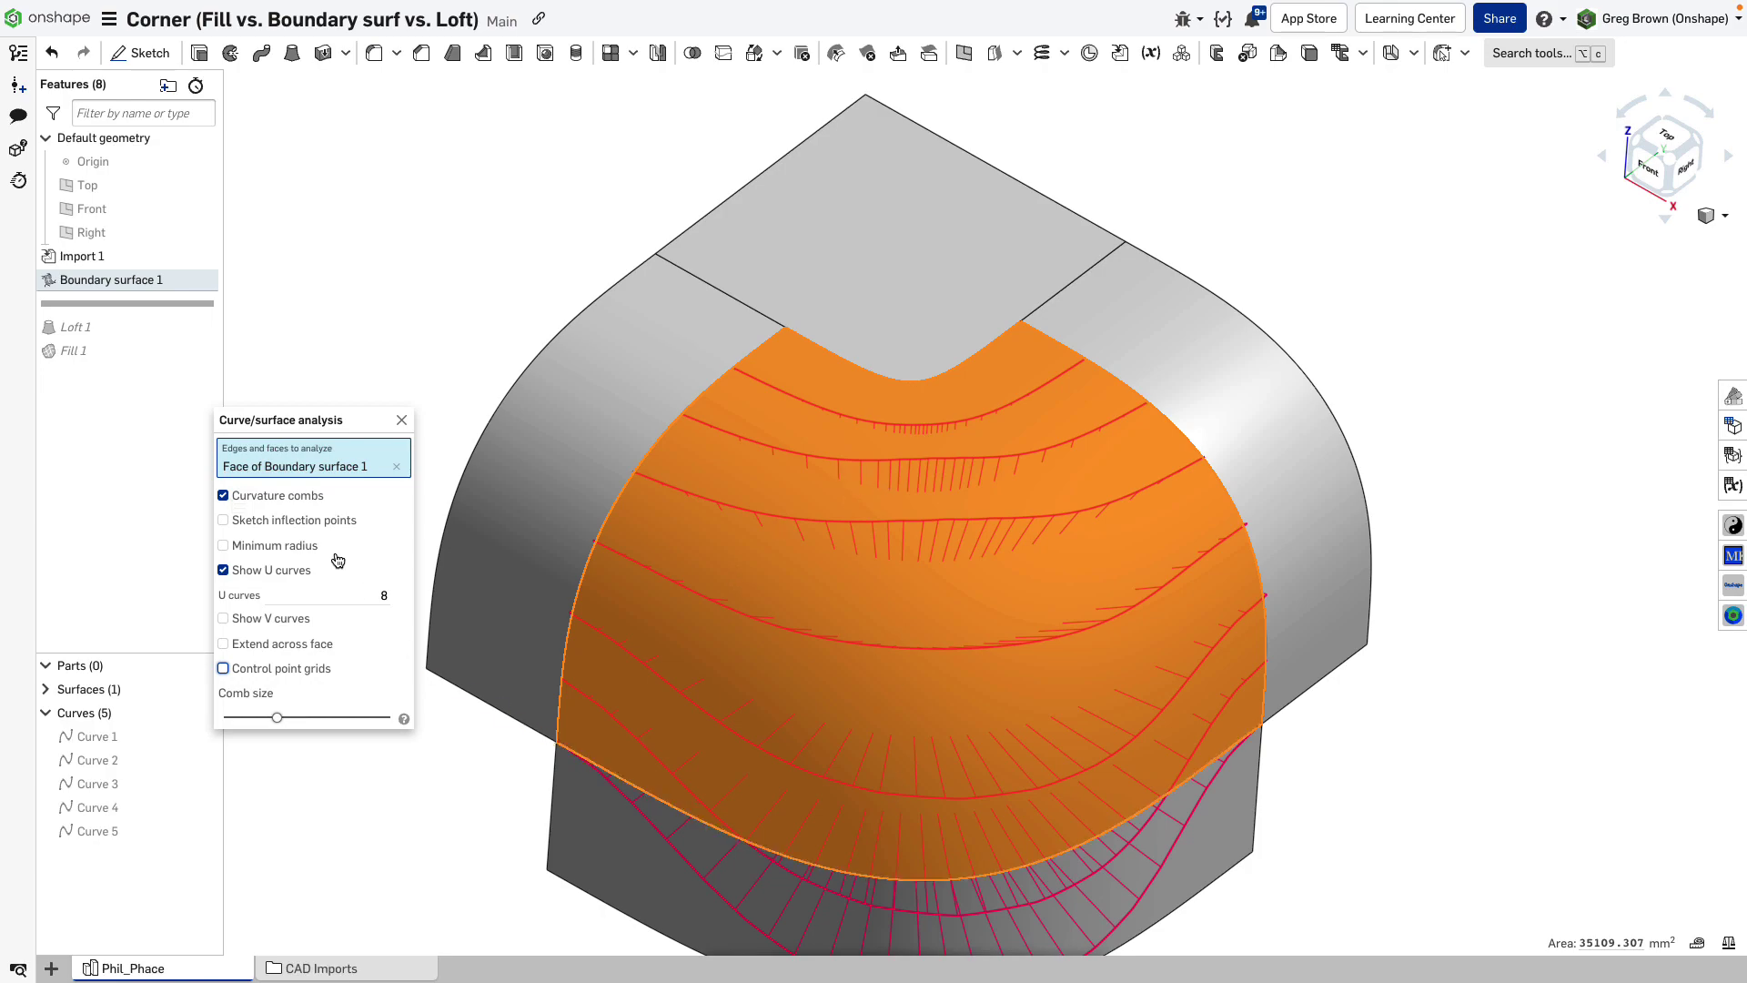
Show curvature combs along the V curves instead of the U curves, examine them from several sides, and close the analysis
{"action": "left_click", "coordinate": [223, 619]}
{"action": "left_click", "coordinate": [223, 570]}
{"action": "key", "text": "shift+4"}
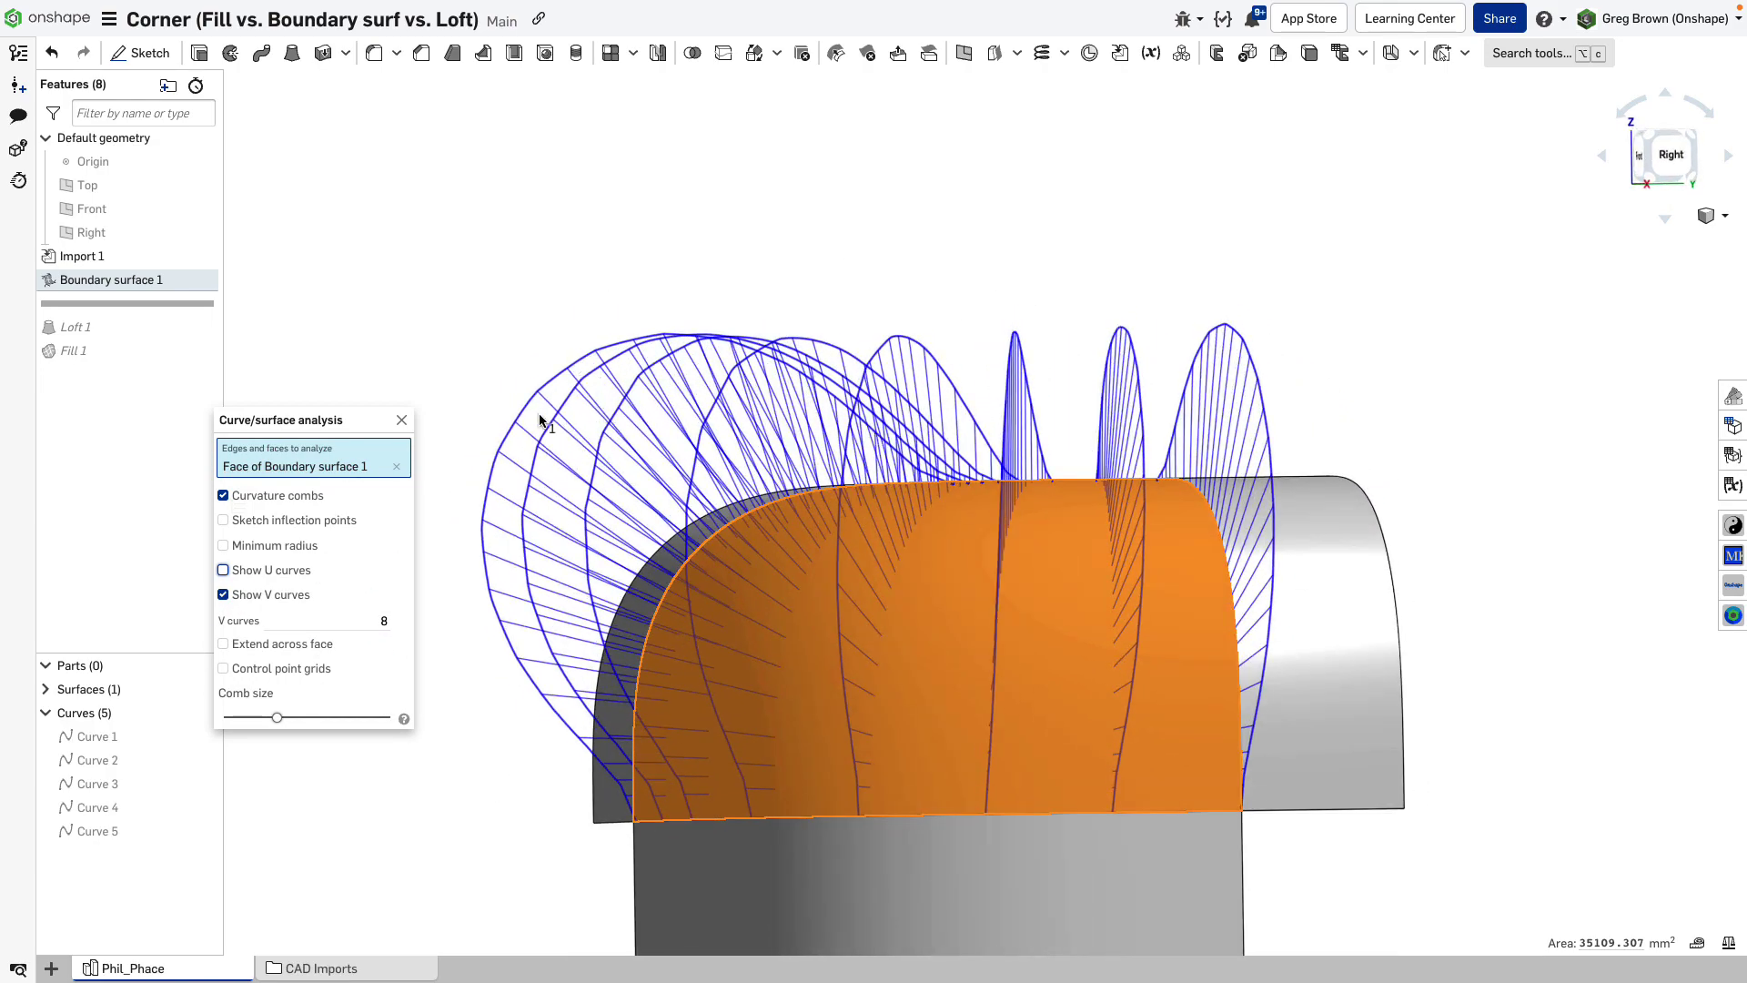
{"action": "right_click_drag", "start_coordinate": [787, 354], "coordinate": [907, 394]}
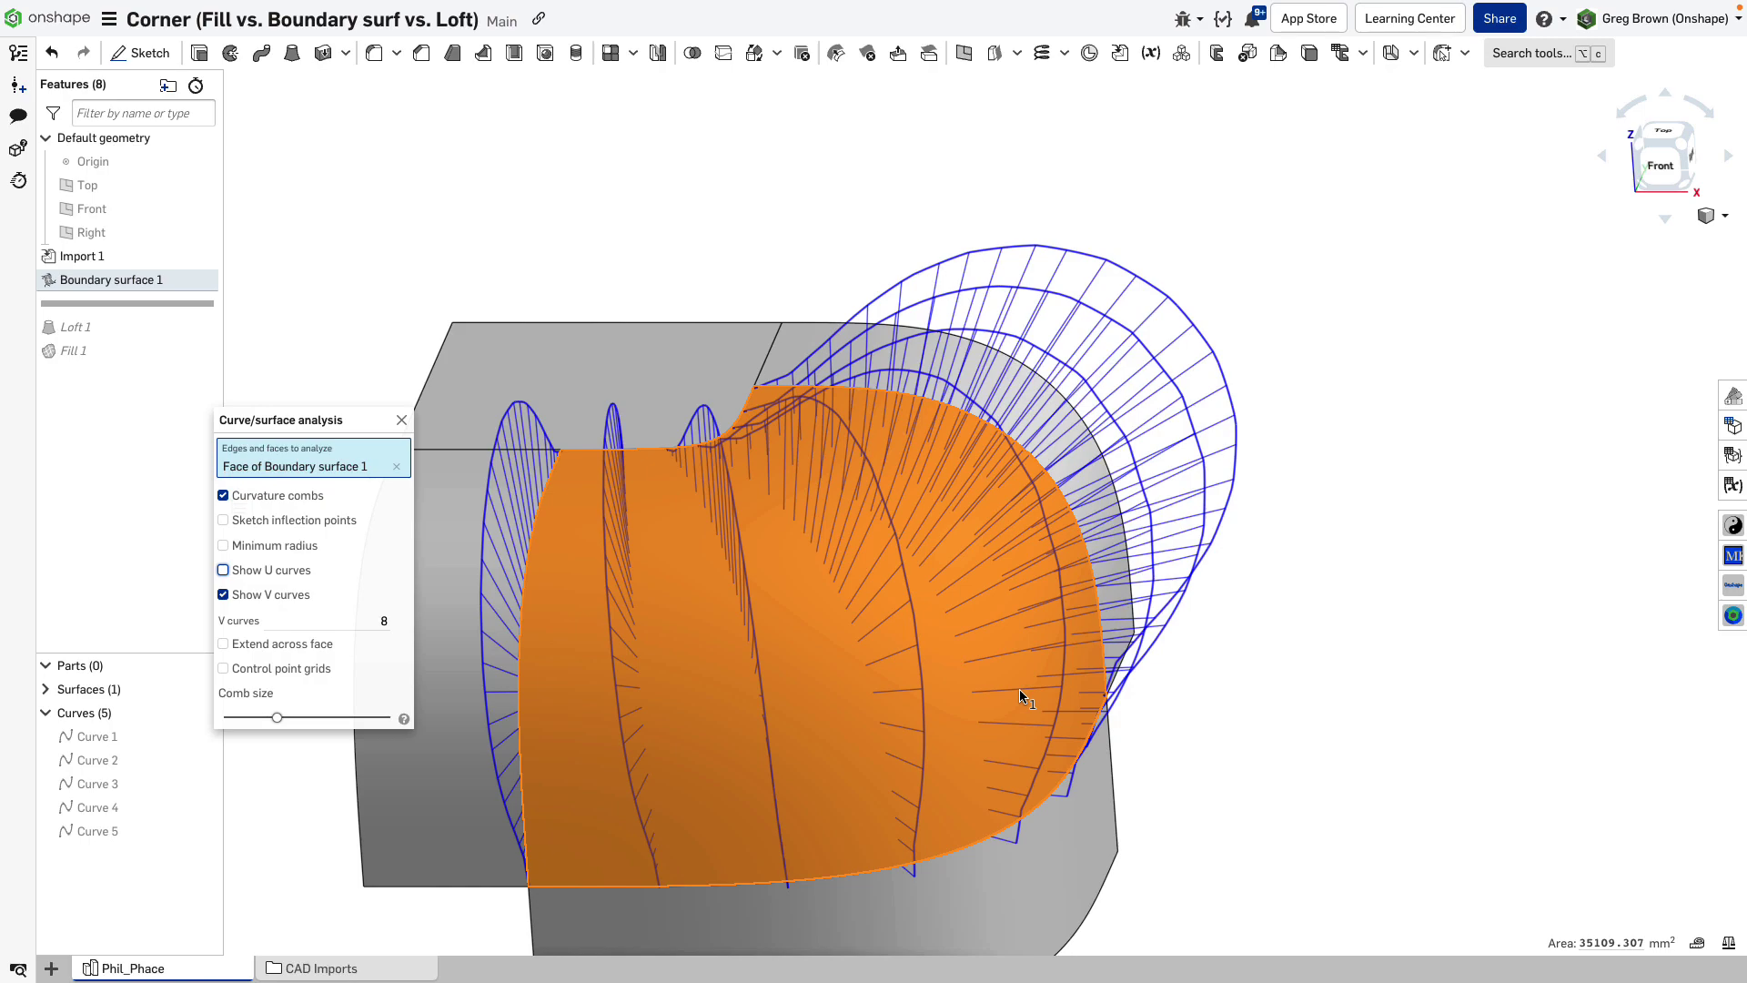
{"action": "right_click_drag", "start_coordinate": [1026, 666], "coordinate": [999, 378]}
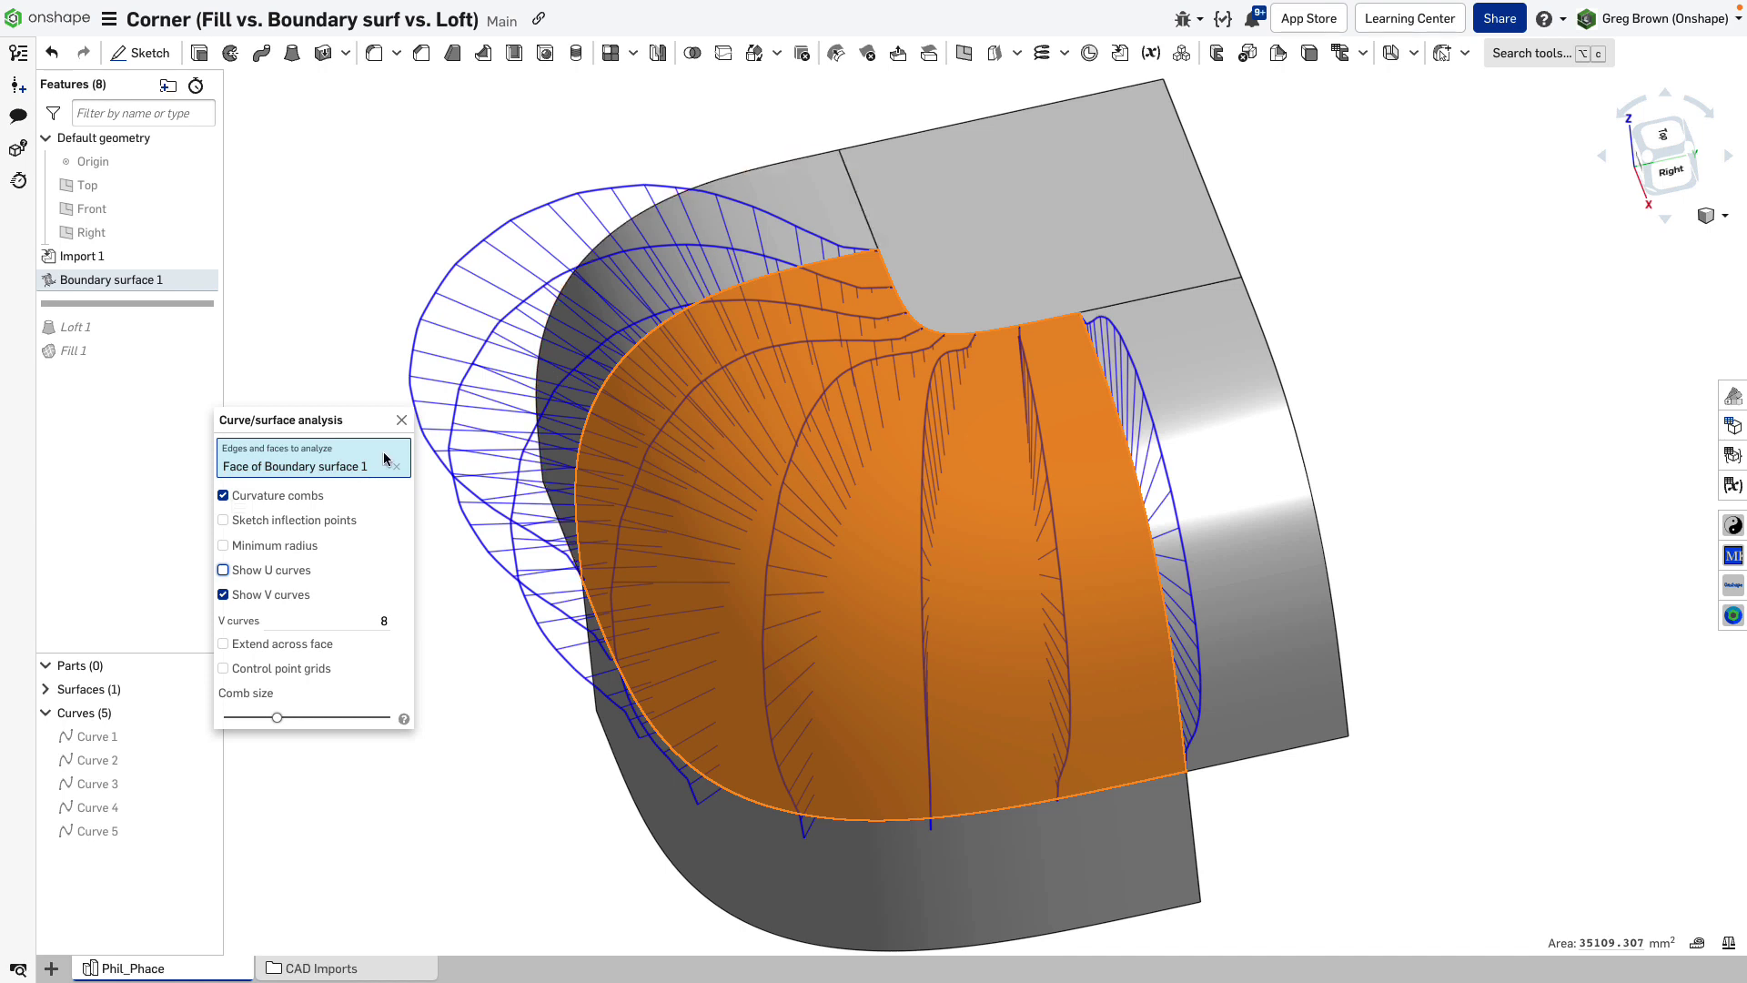
{"action": "left_click", "coordinate": [402, 420]}
{"action": "right_click_drag", "start_coordinate": [451, 548], "coordinate": [524, 551]}
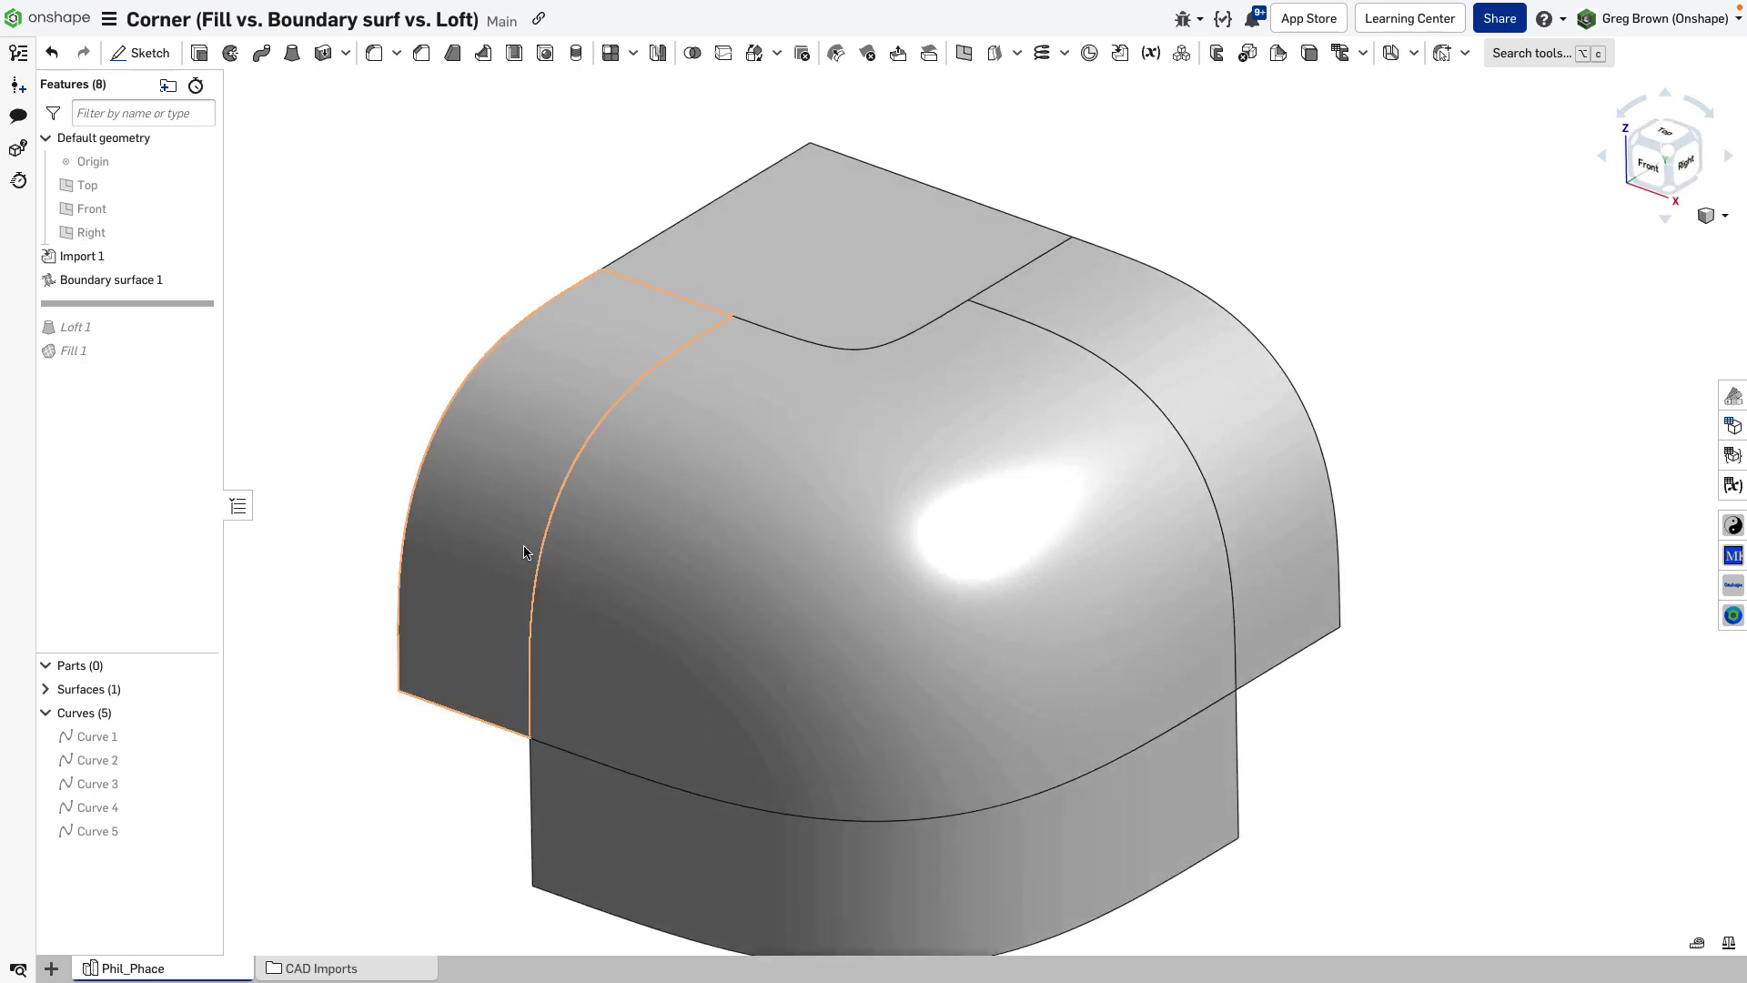
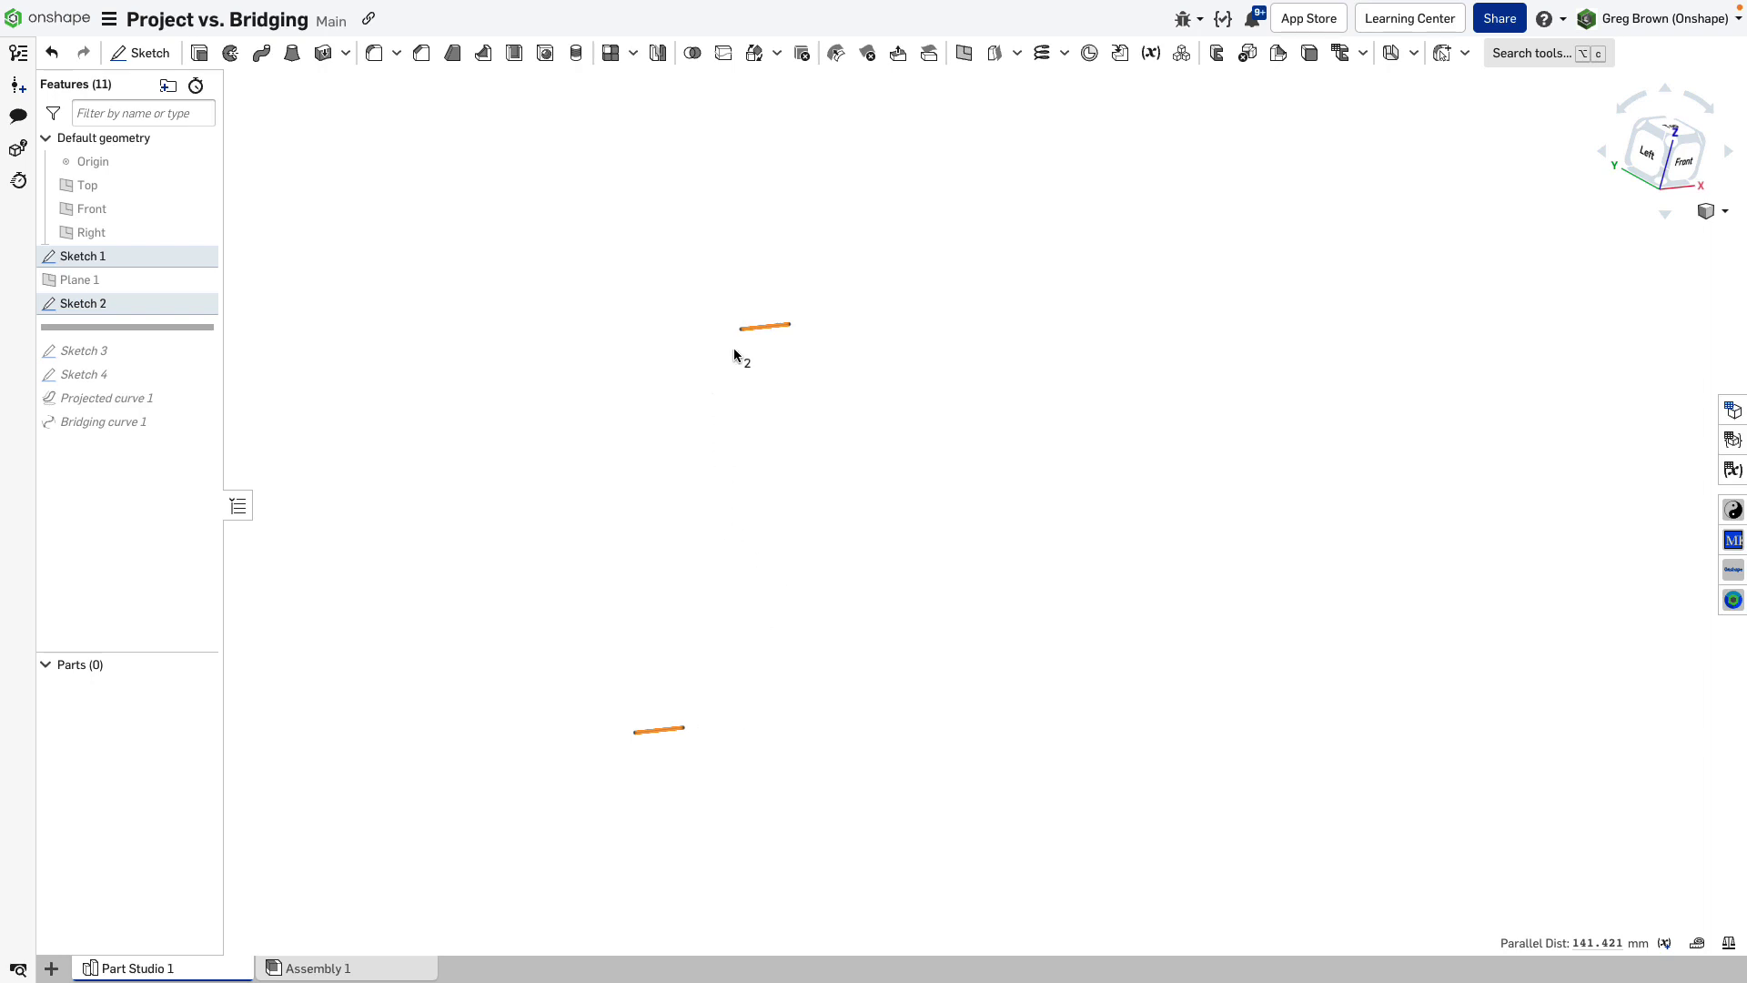
In the Project vs. Bridging document, examine the two separate sketch lines, clear their selection, and view them from the front
{"action": "right_click_drag", "start_coordinate": [883, 631], "coordinate": [819, 682]}
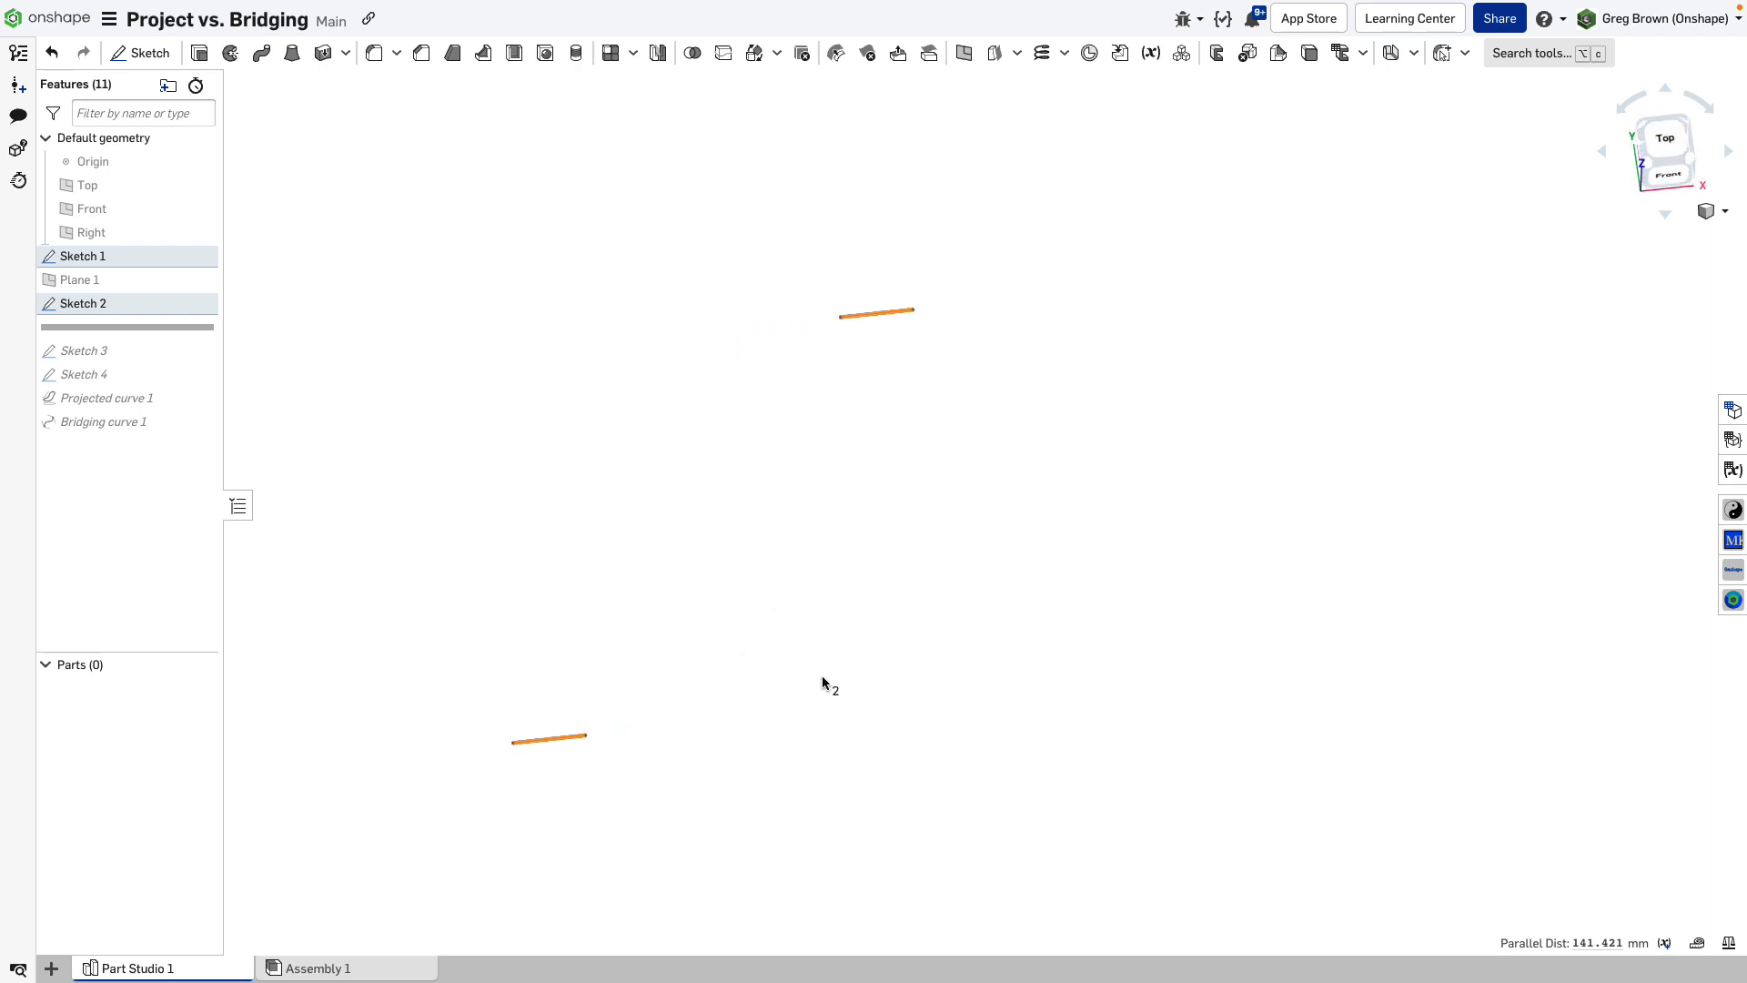
{"action": "left_click", "coordinate": [1013, 351]}
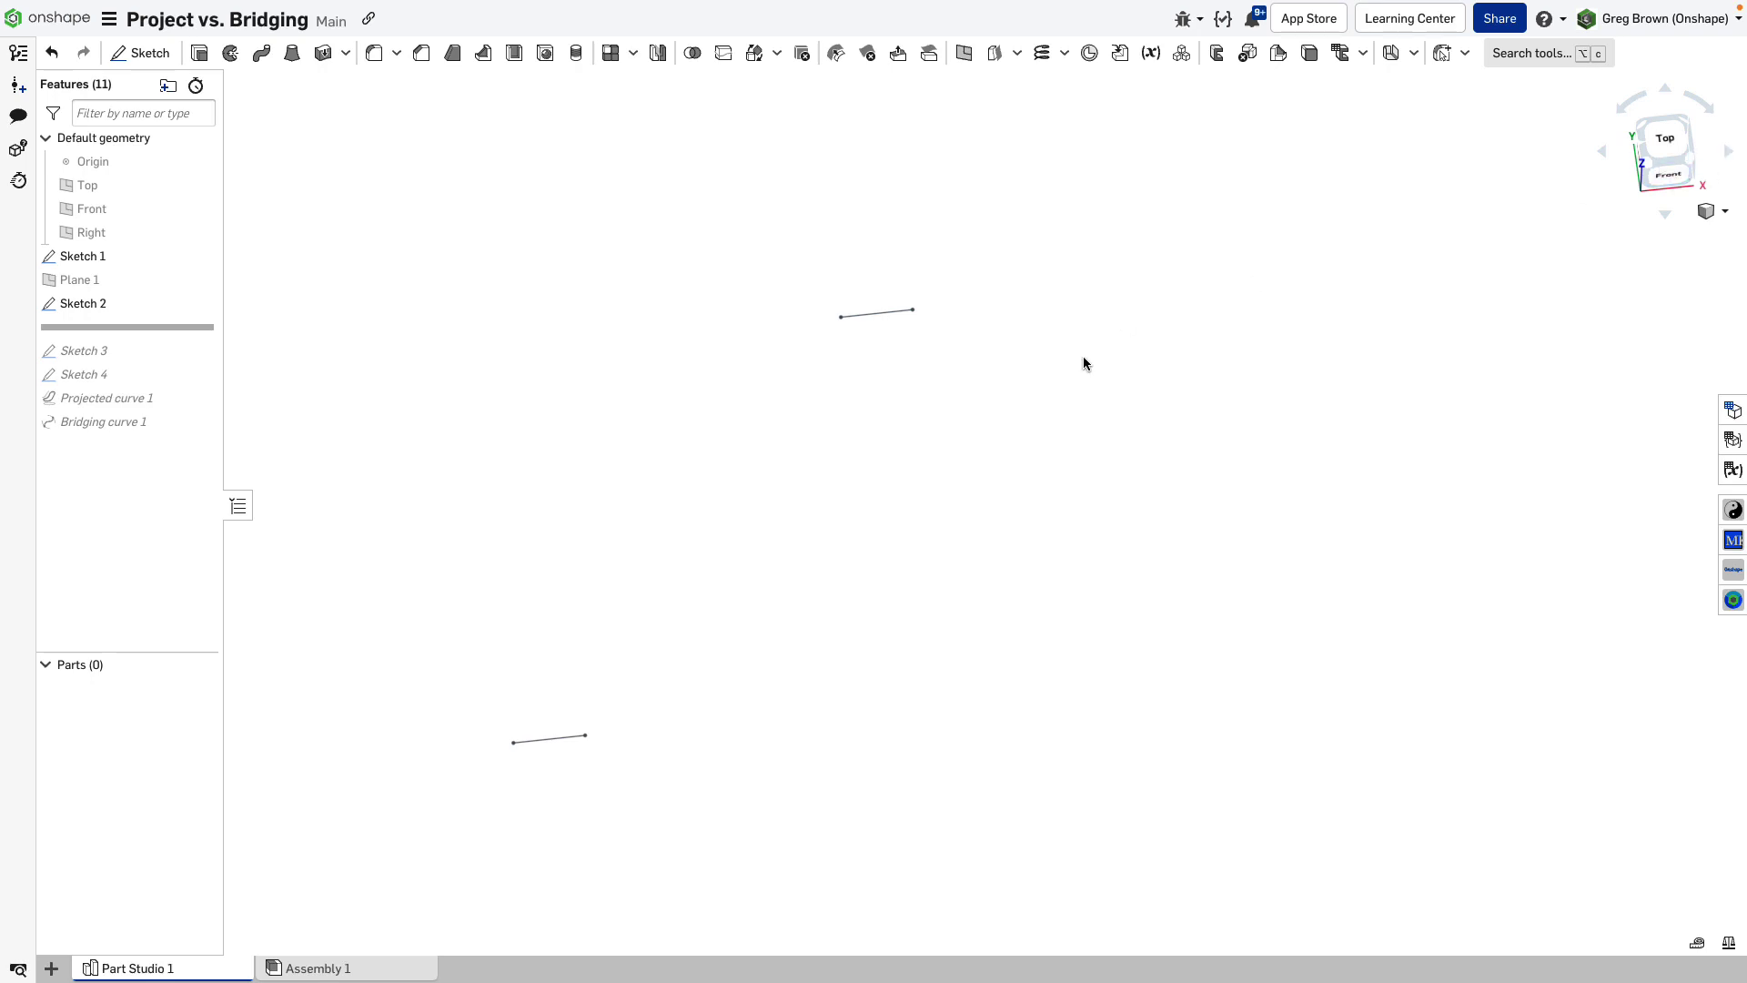
{"action": "right_click_drag", "start_coordinate": [1082, 362], "coordinate": [1612, 232]}
{"action": "left_click", "coordinate": [1665, 183]}
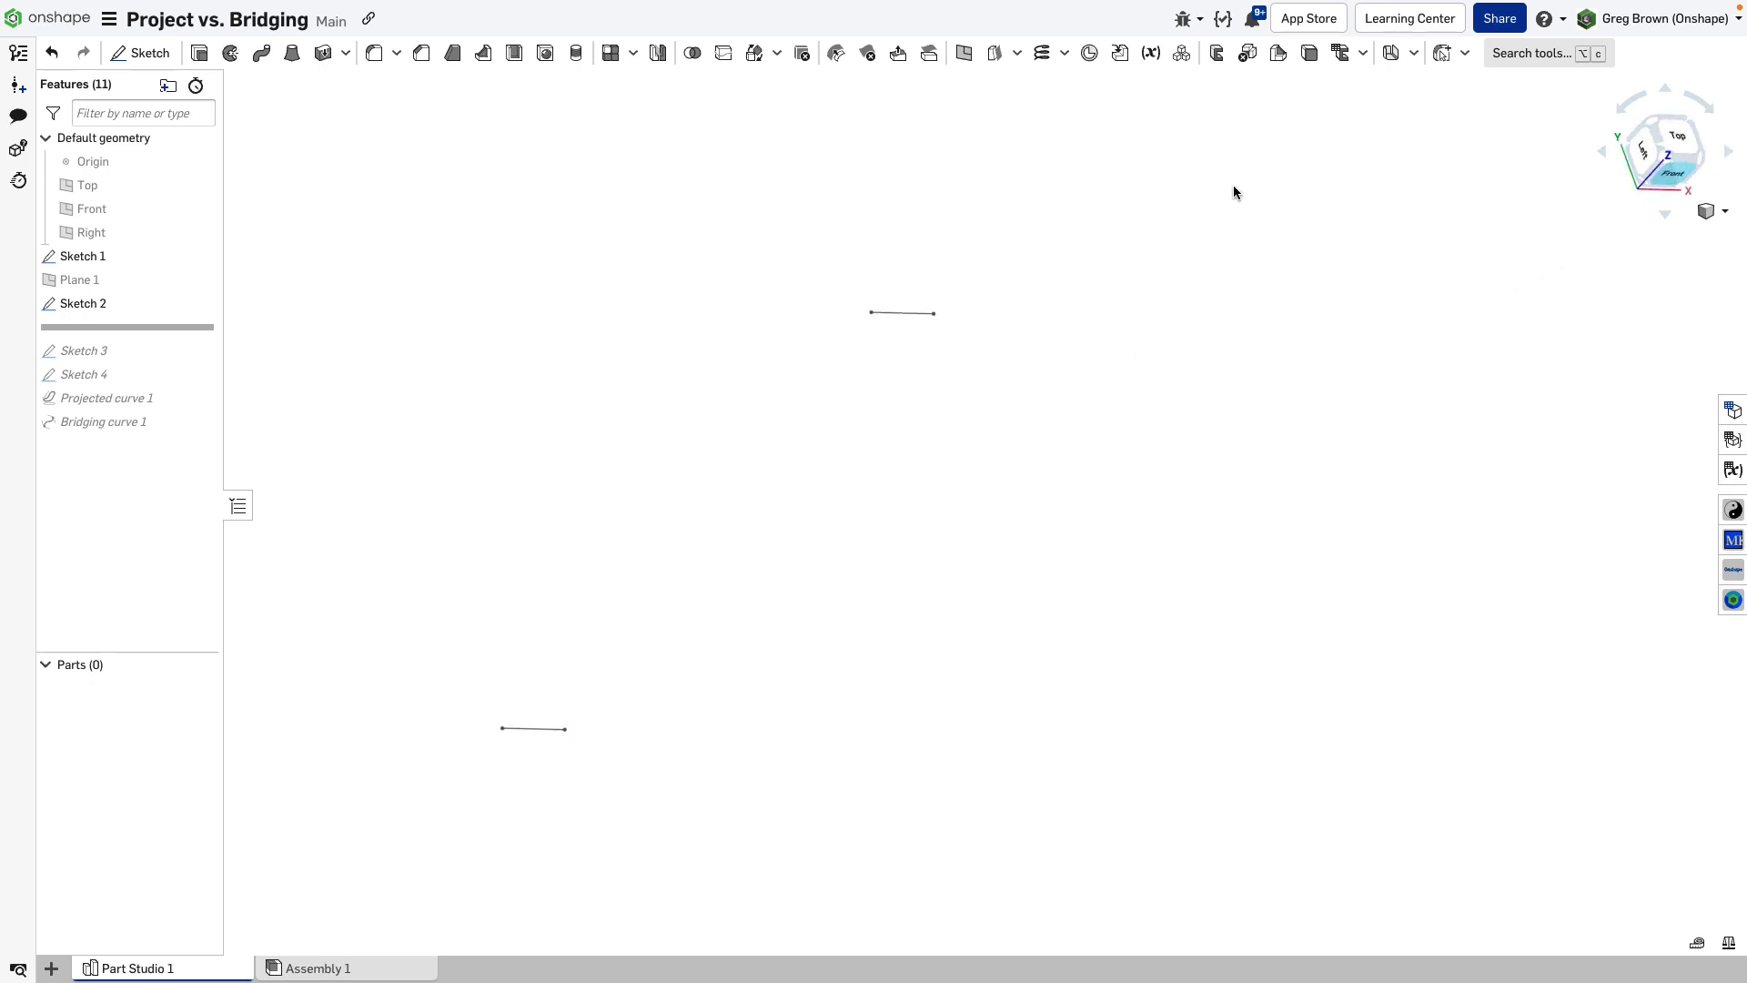
Roll the feature list forward to include Sketch 3 and select its S-shaped curve in the Top view
{"action": "left_click_drag", "start_coordinate": [113, 358], "coordinate": [157, 340]}
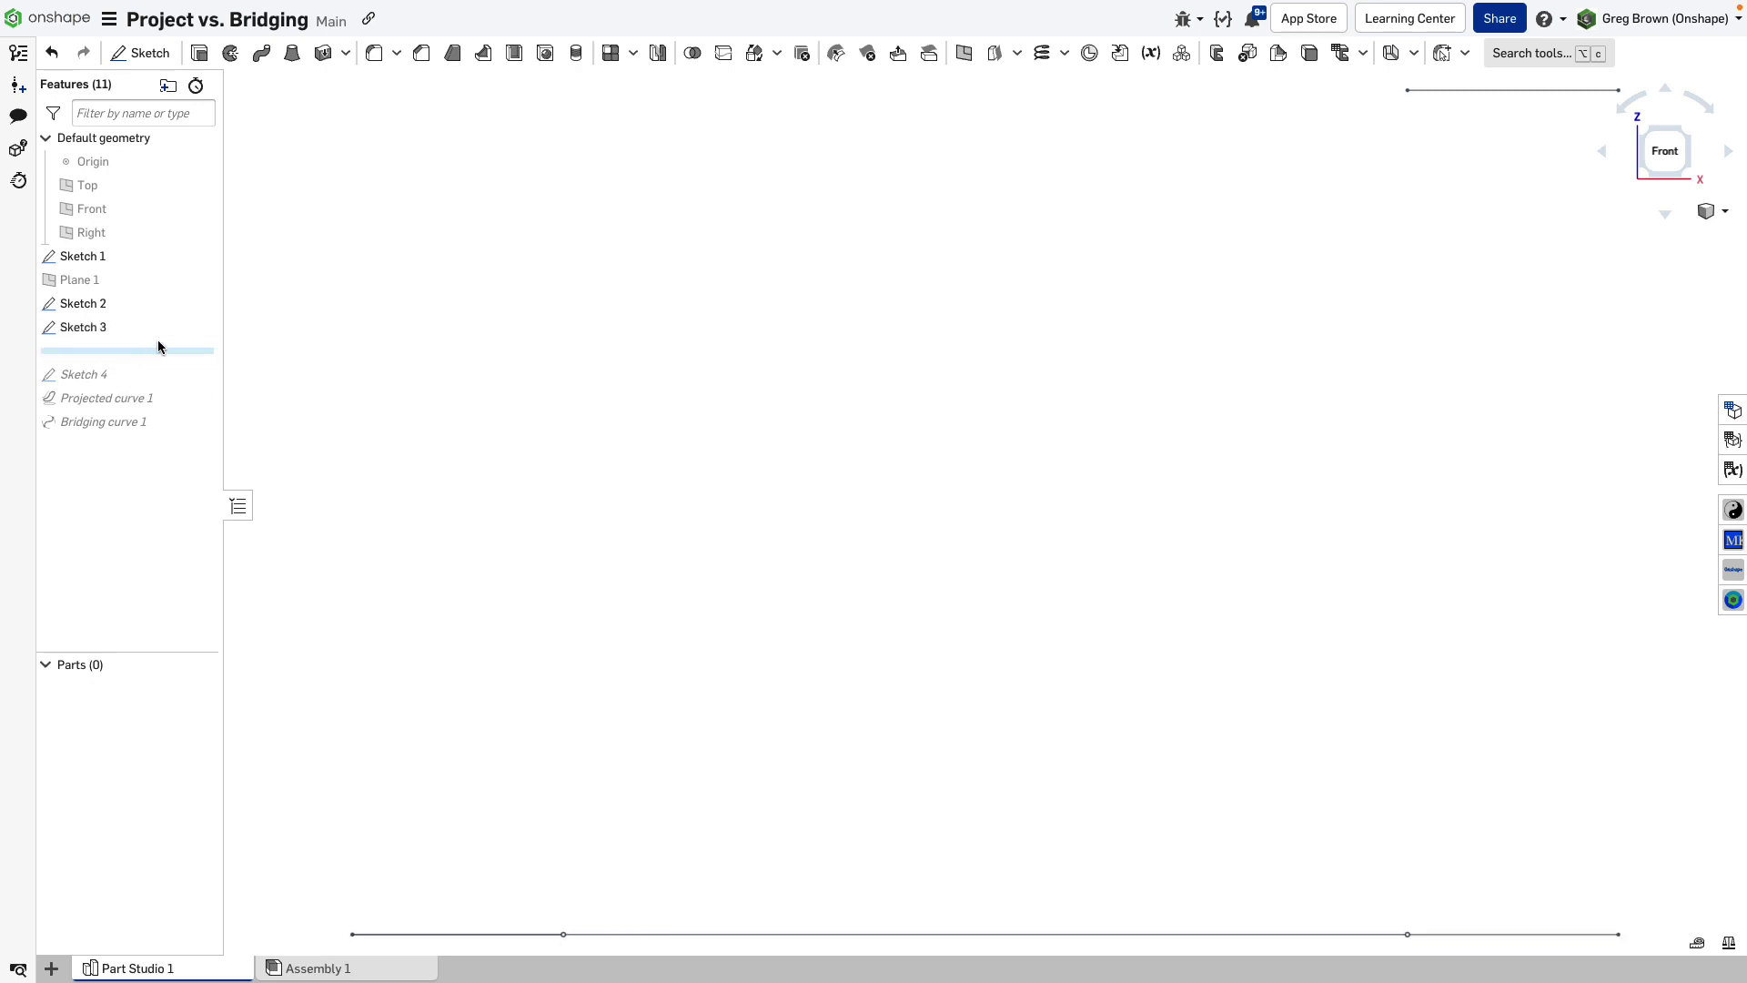
{"action": "right_click_drag", "start_coordinate": [491, 422], "coordinate": [1611, 100]}
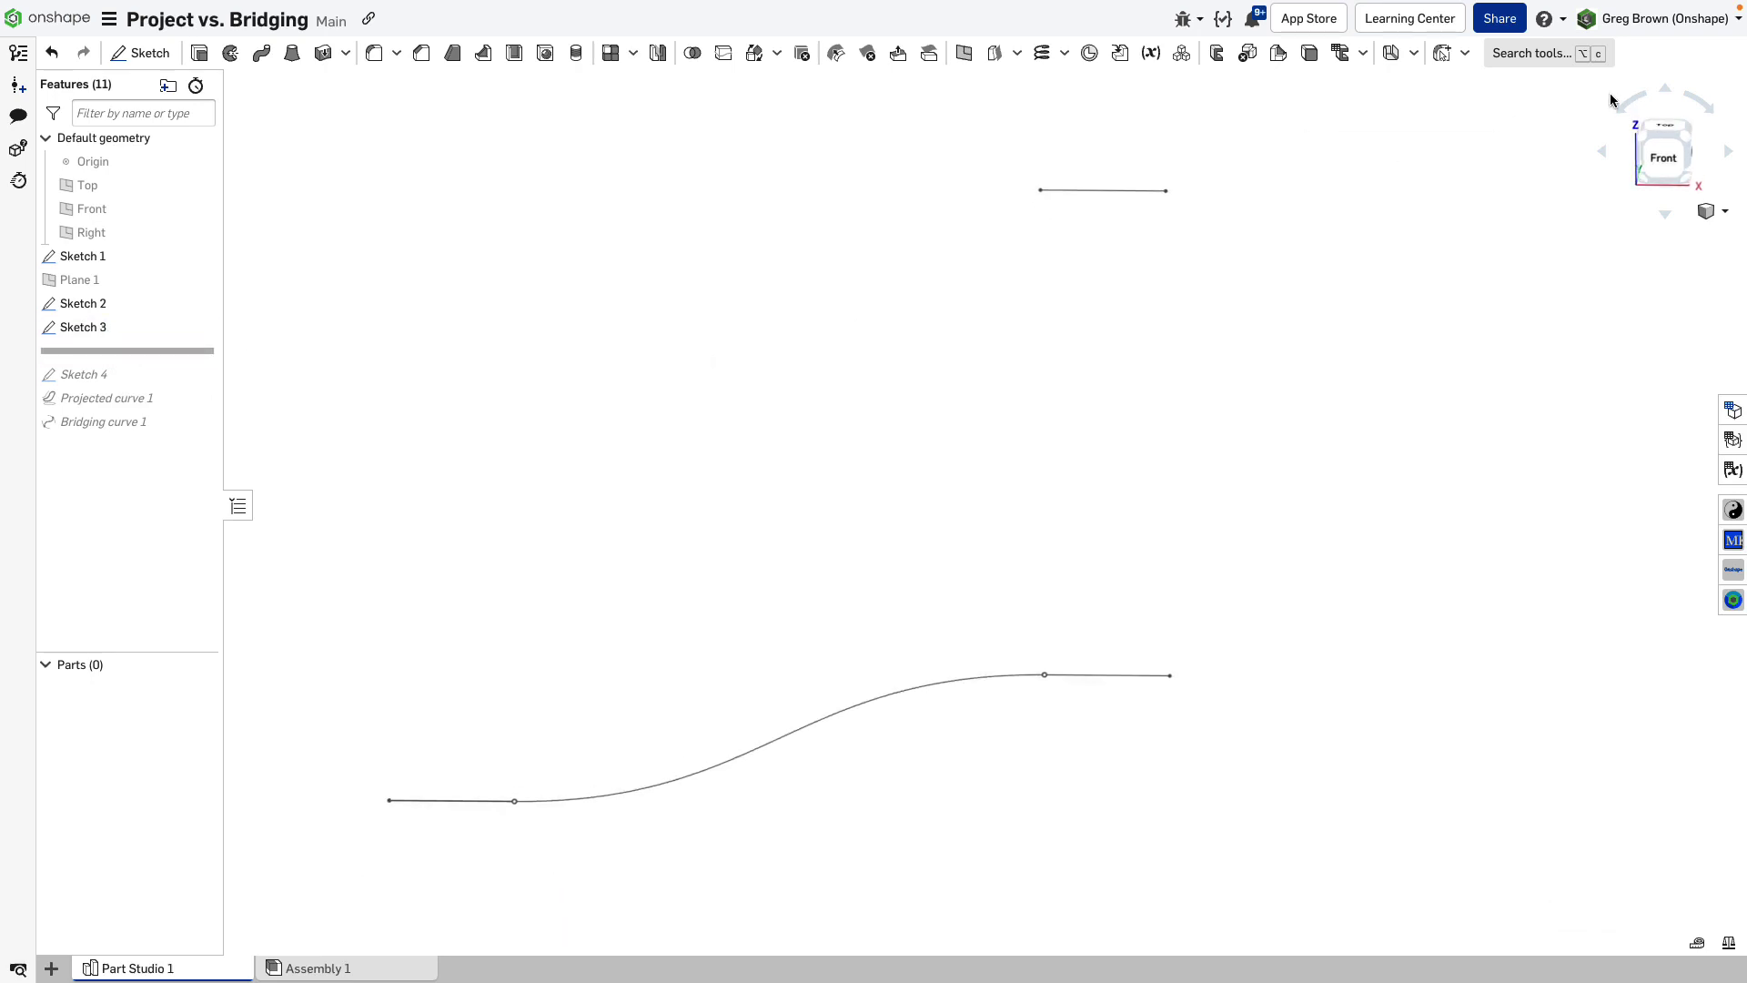
{"action": "left_click", "coordinate": [1665, 126]}
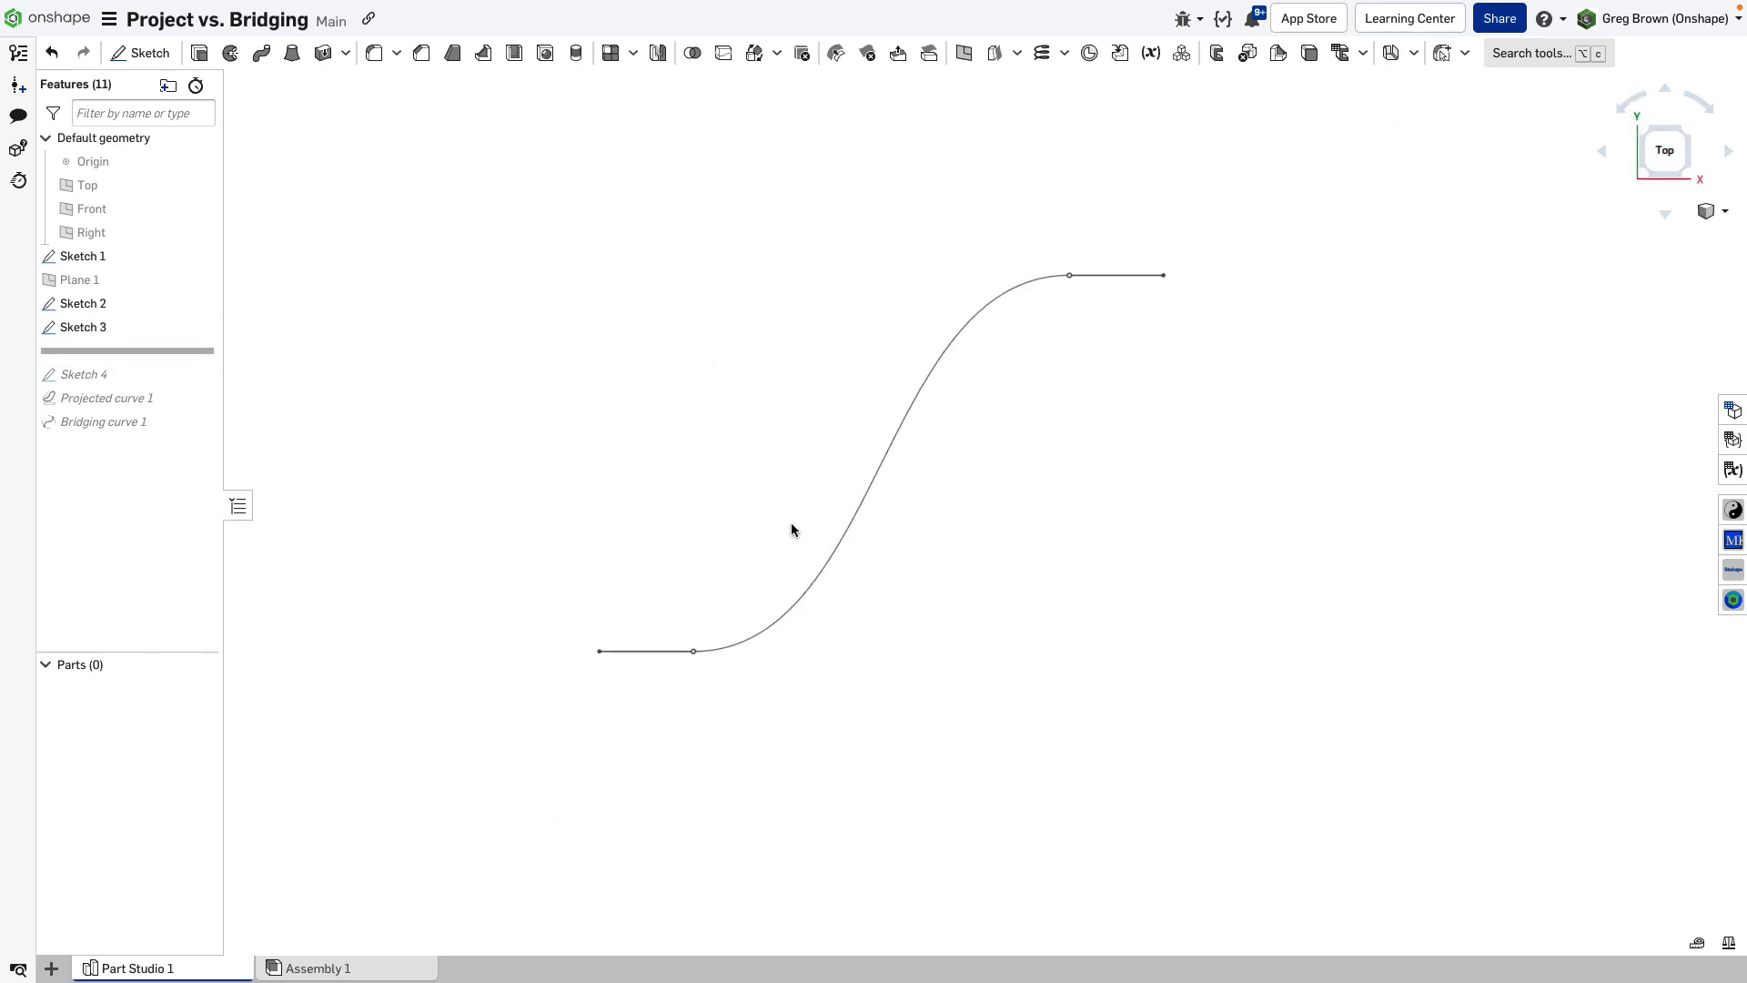
{"action": "left_click", "coordinate": [819, 584]}
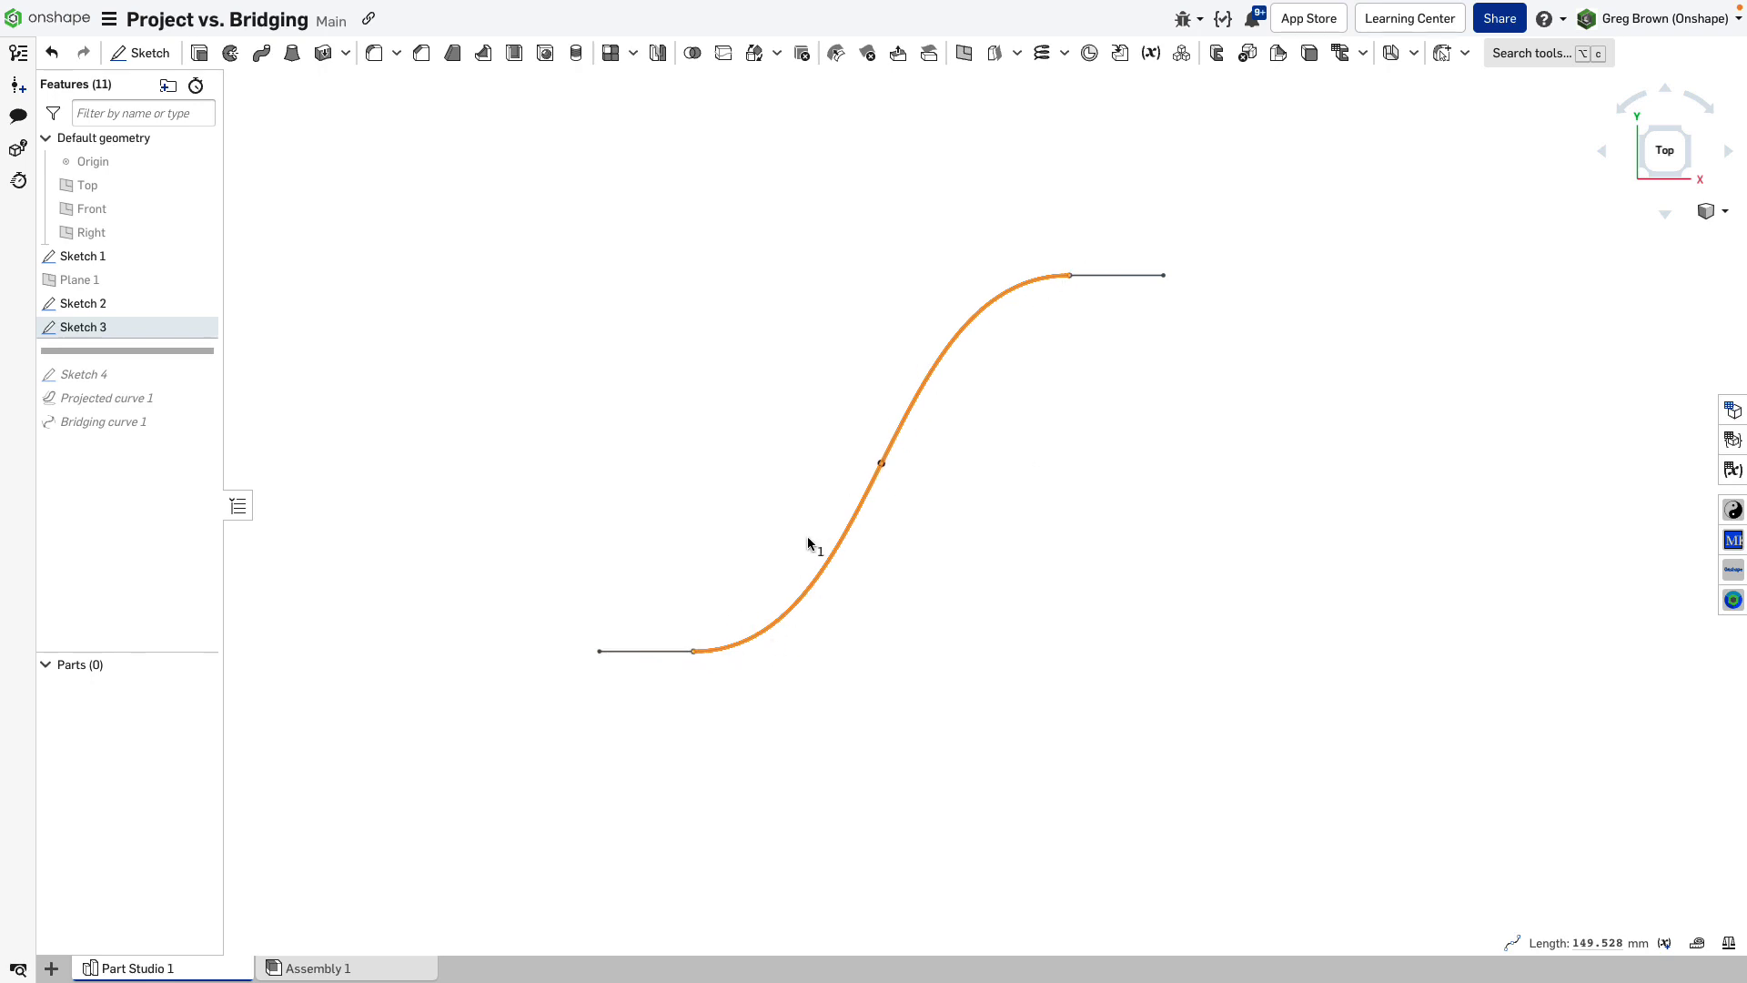
Roll the feature list forward to include Sketch 4 and examine its S-shaped curve against Sketch 3 from the front and at an angle
{"action": "right_click_drag", "start_coordinate": [1165, 477], "coordinate": [1159, 417]}
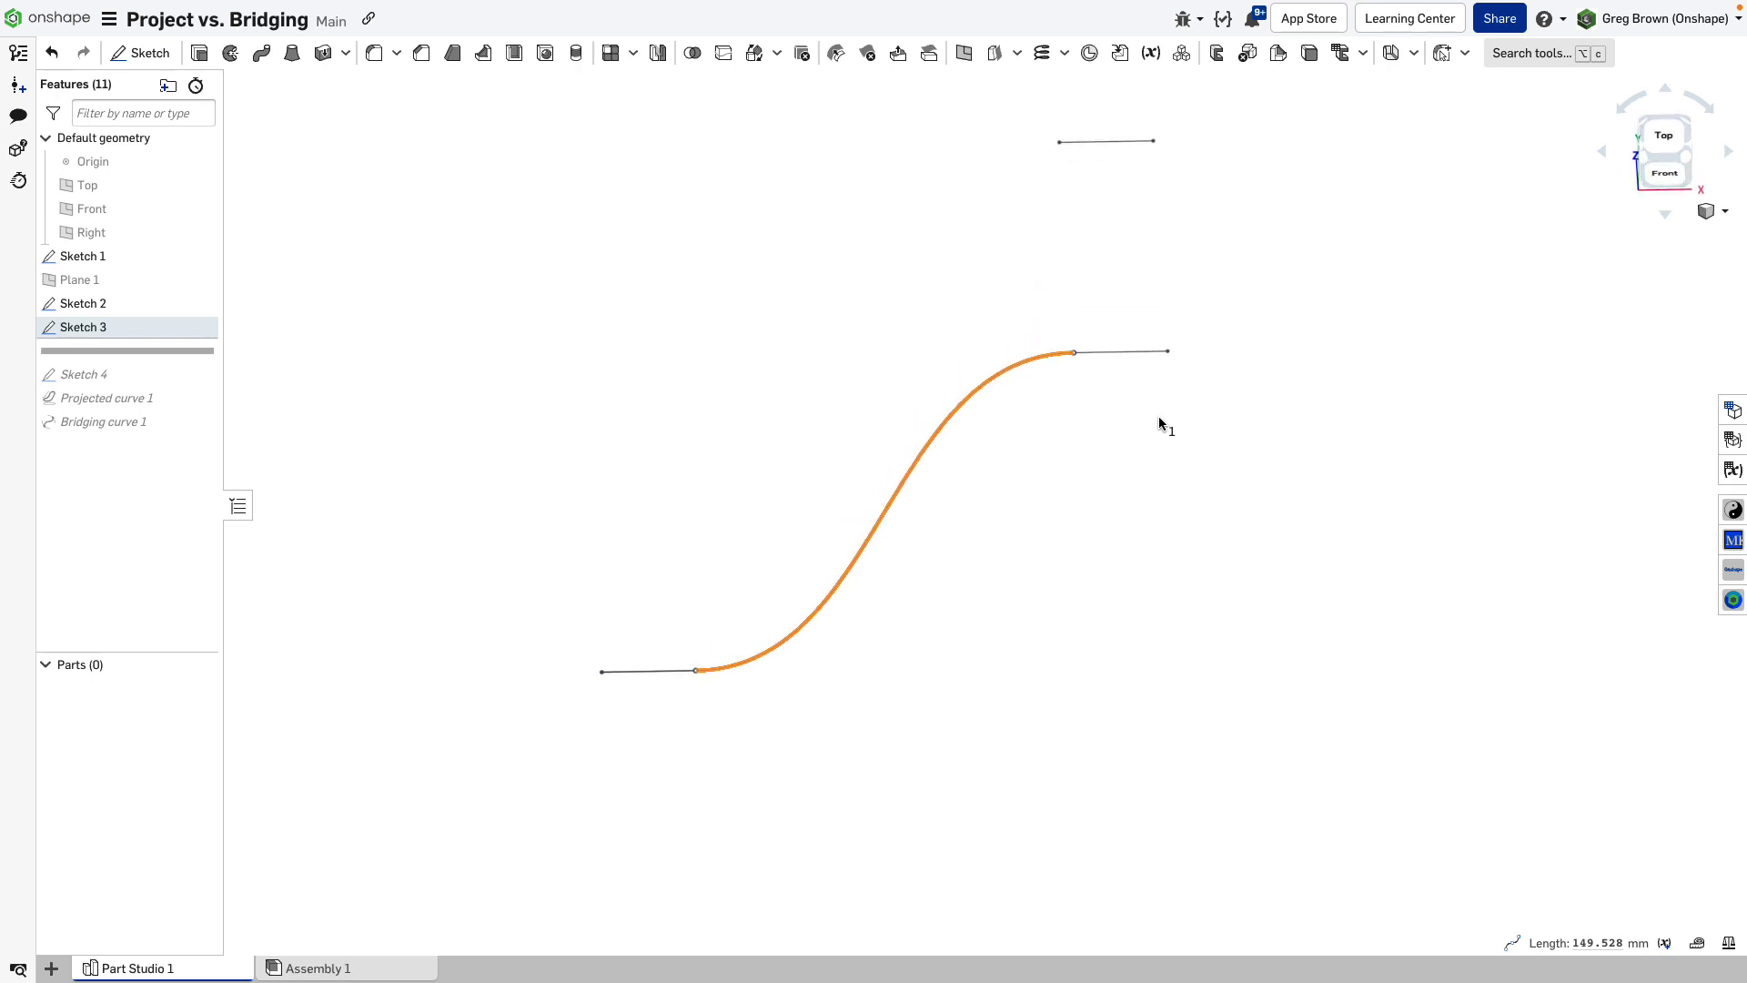
{"action": "left_click", "coordinate": [1659, 179]}
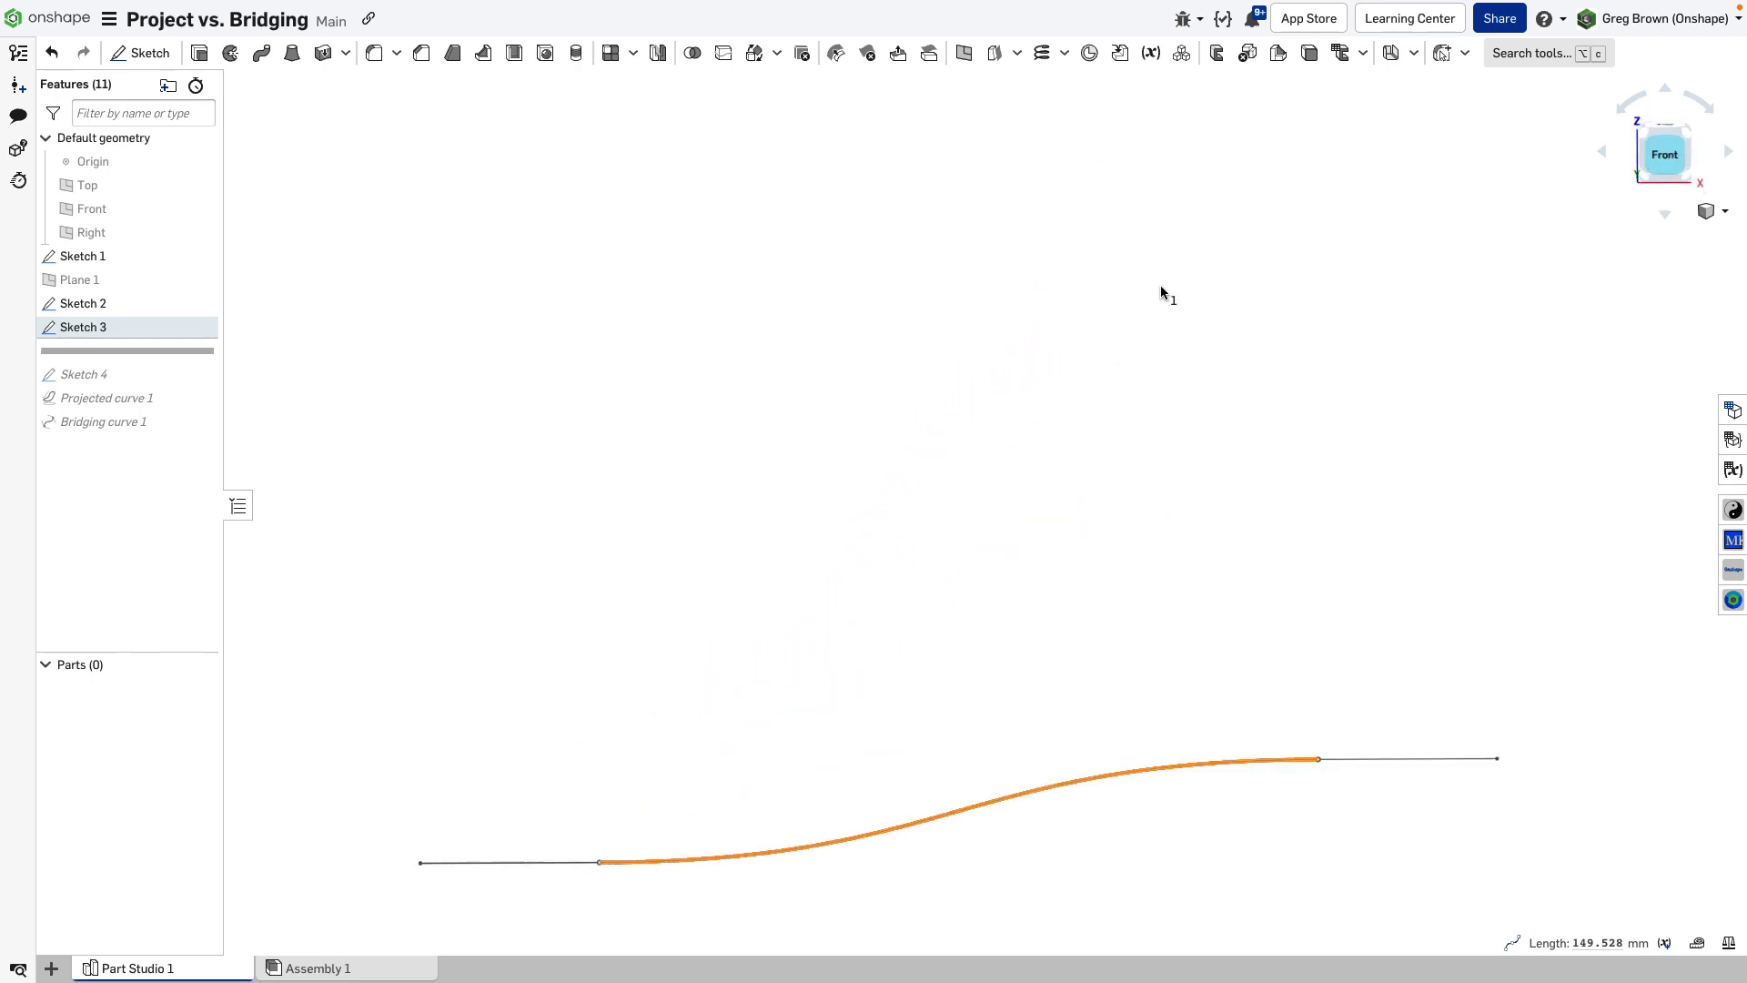
{"action": "scroll", "coordinate": [609, 405], "scroll_direction": "down", "scroll_amount": 3}
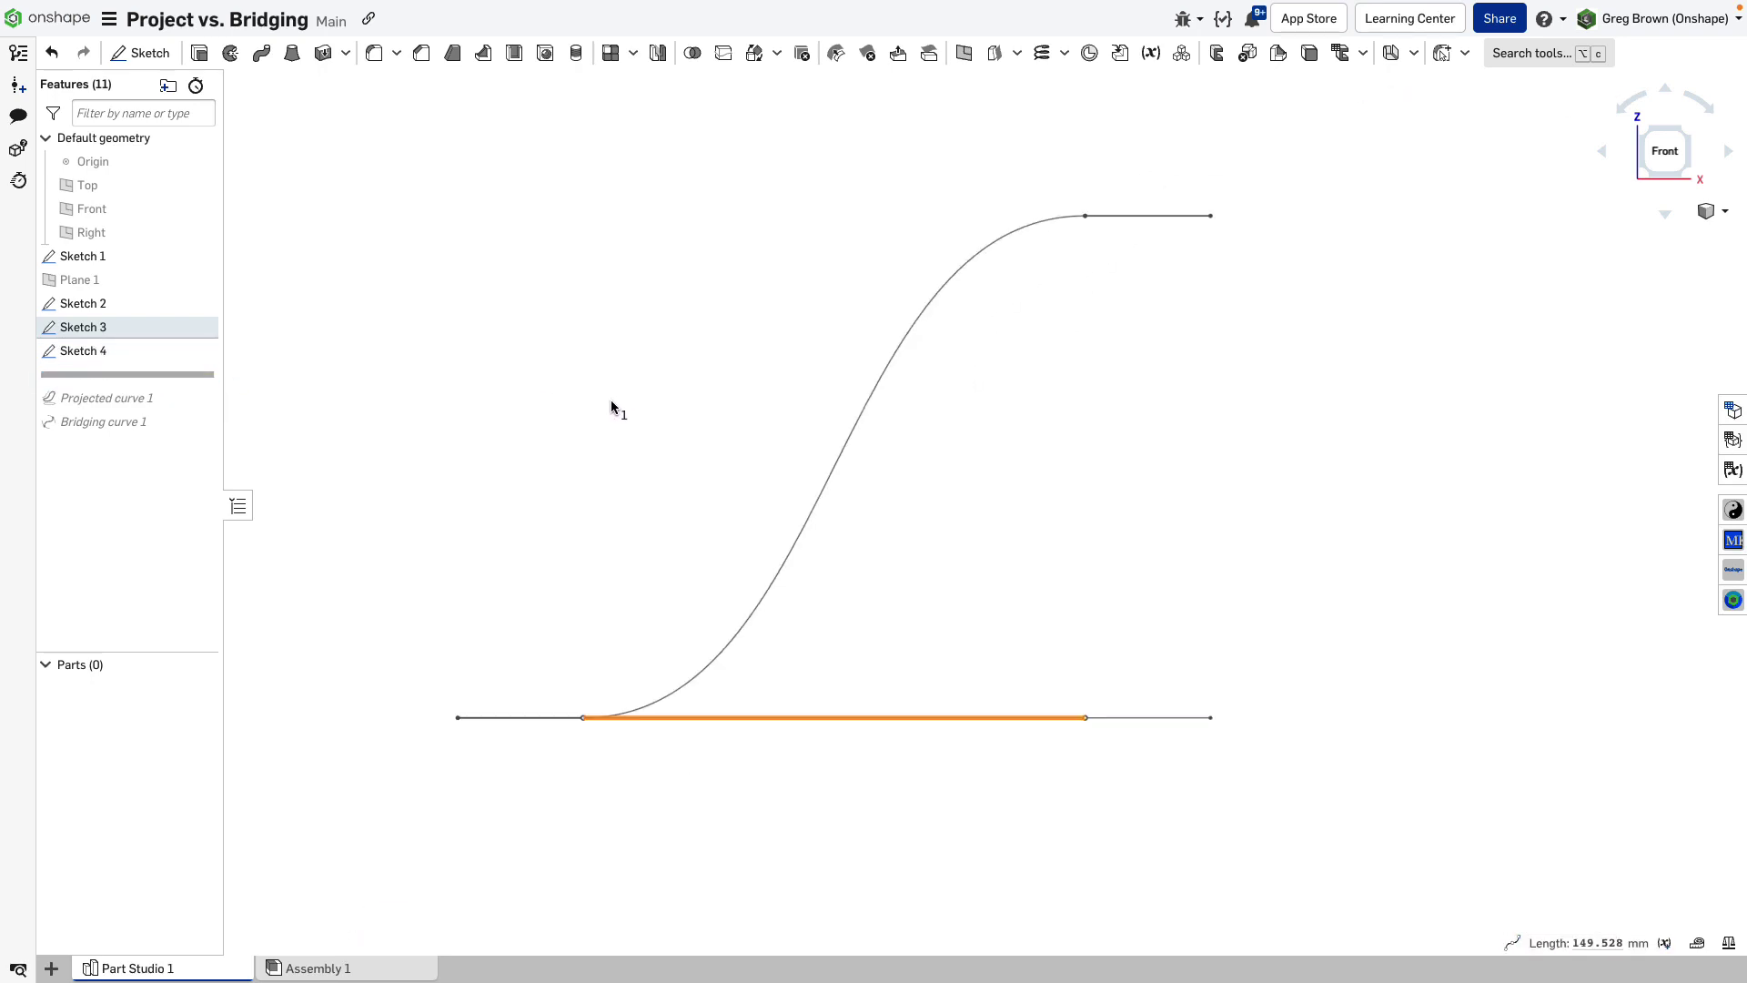
{"action": "left_click", "coordinate": [698, 672]}
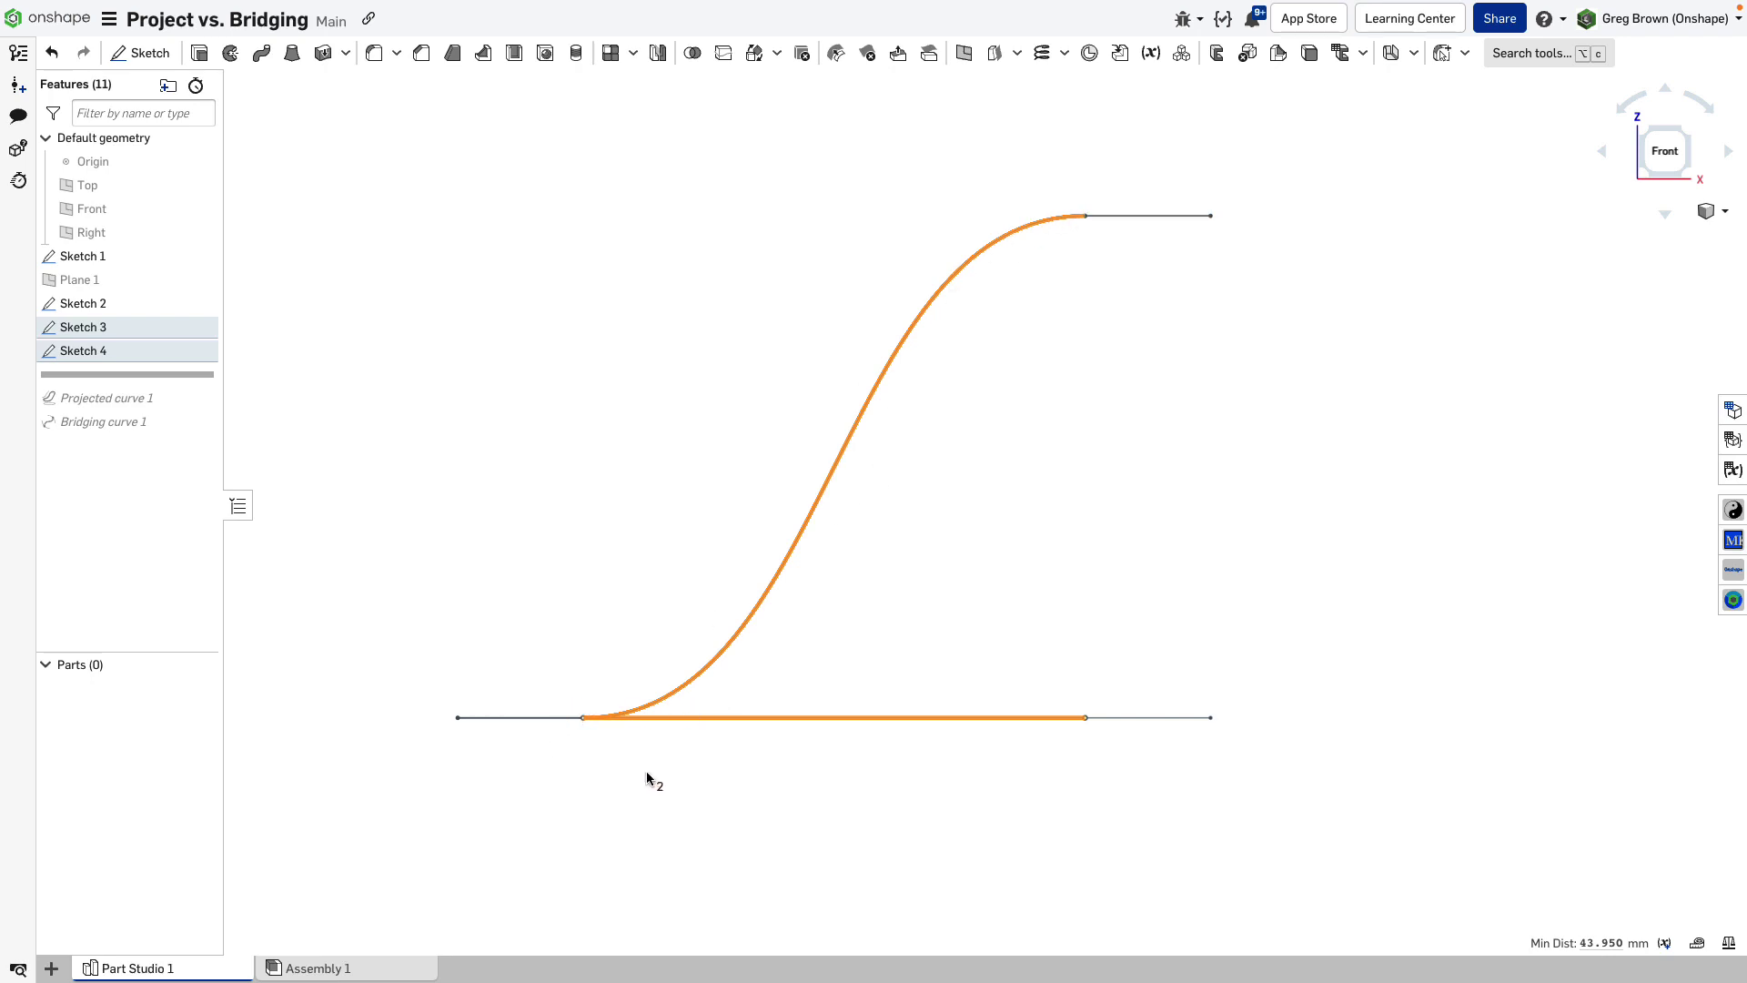
{"action": "left_click", "coordinate": [380, 342]}
{"action": "left_click", "coordinate": [155, 351]}
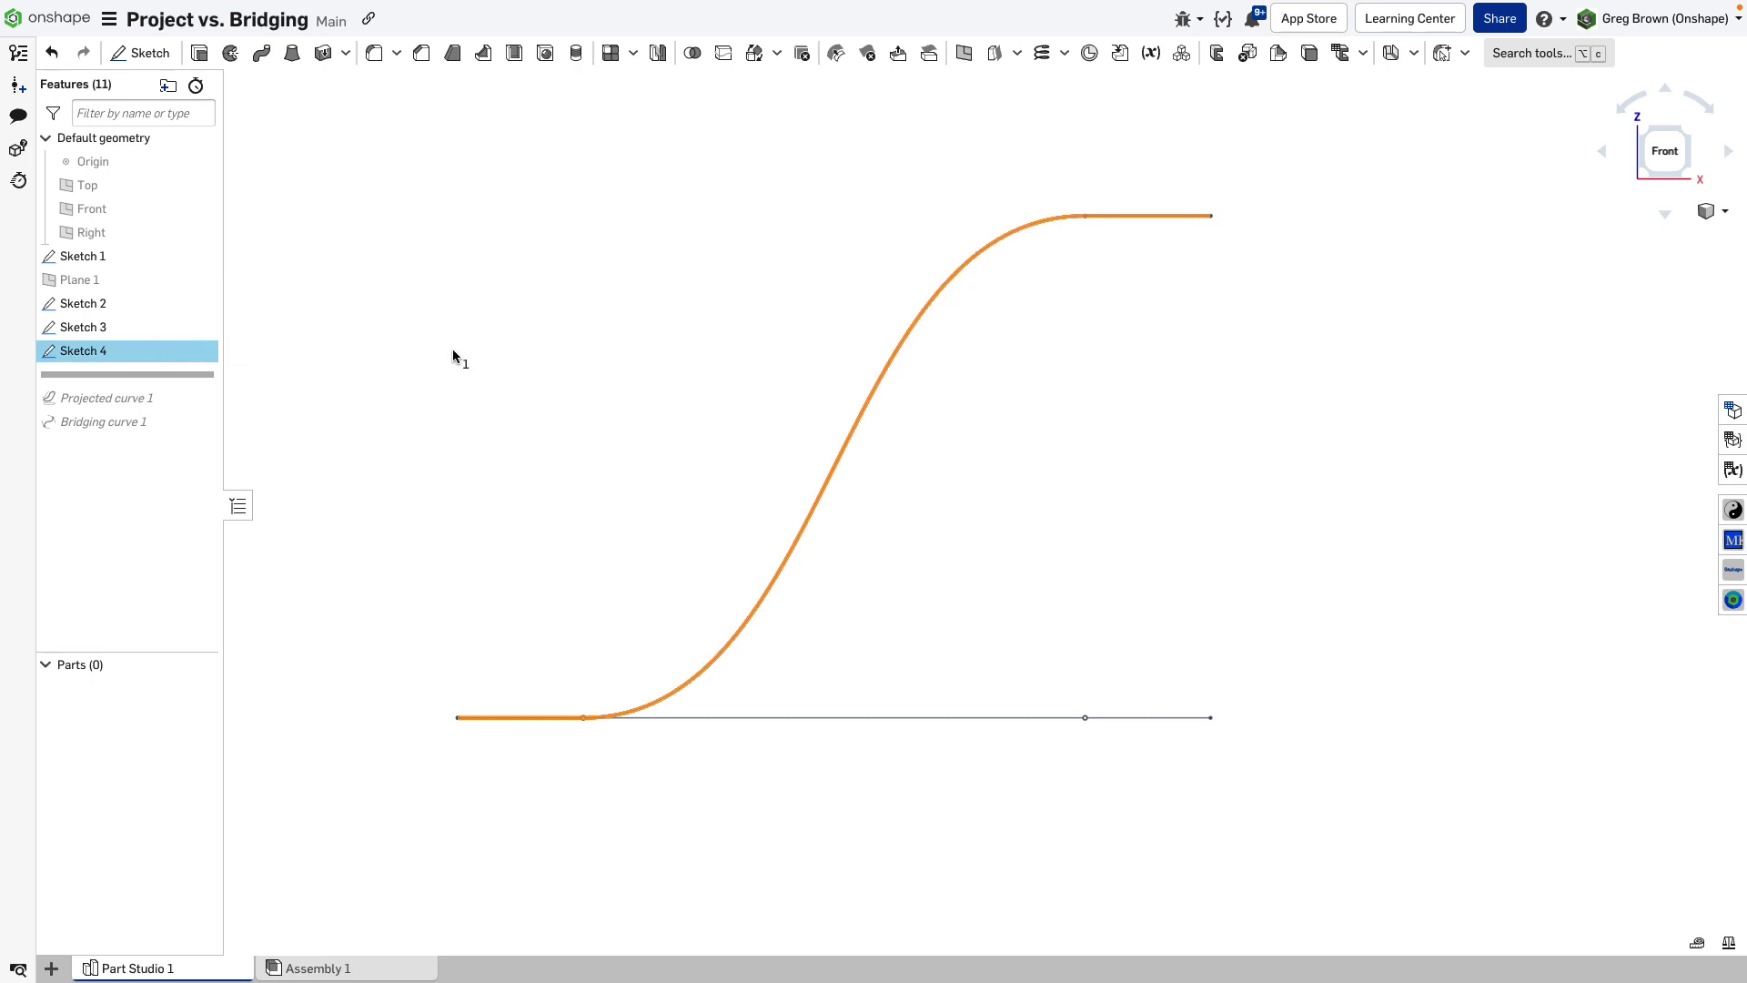
{"action": "left_click", "coordinate": [451, 348]}
{"action": "mouse_move", "coordinate": [570, 285]}
{"action": "right_mouse_down"}
{"action": "mouse_move", "coordinate": [600, 288]}
{"action": "mouse_move", "coordinate": [589, 324]}
{"action": "mouse_move", "coordinate": [735, 279]}
{"action": "right_mouse_up"}
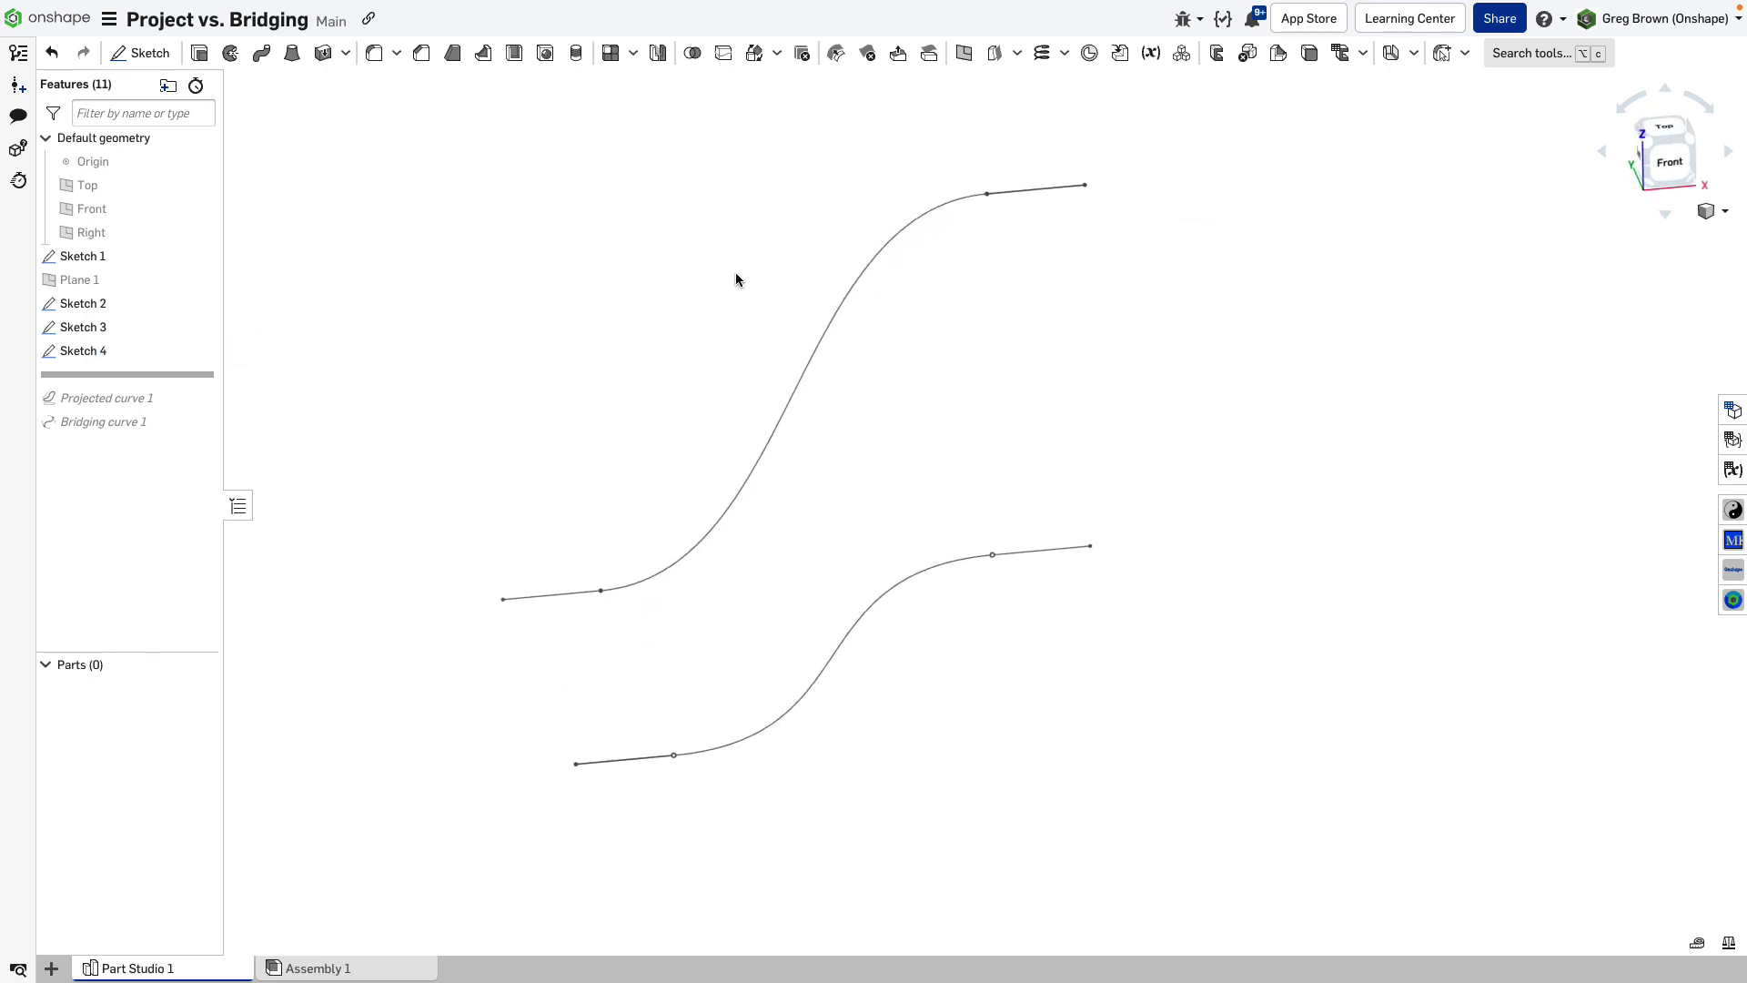
Set up a two-sketch projected curve using Sketch 4's S-curve as first sketch and Sketch 3's S-curve as second sketch
{"action": "left_click", "coordinate": [1066, 54]}
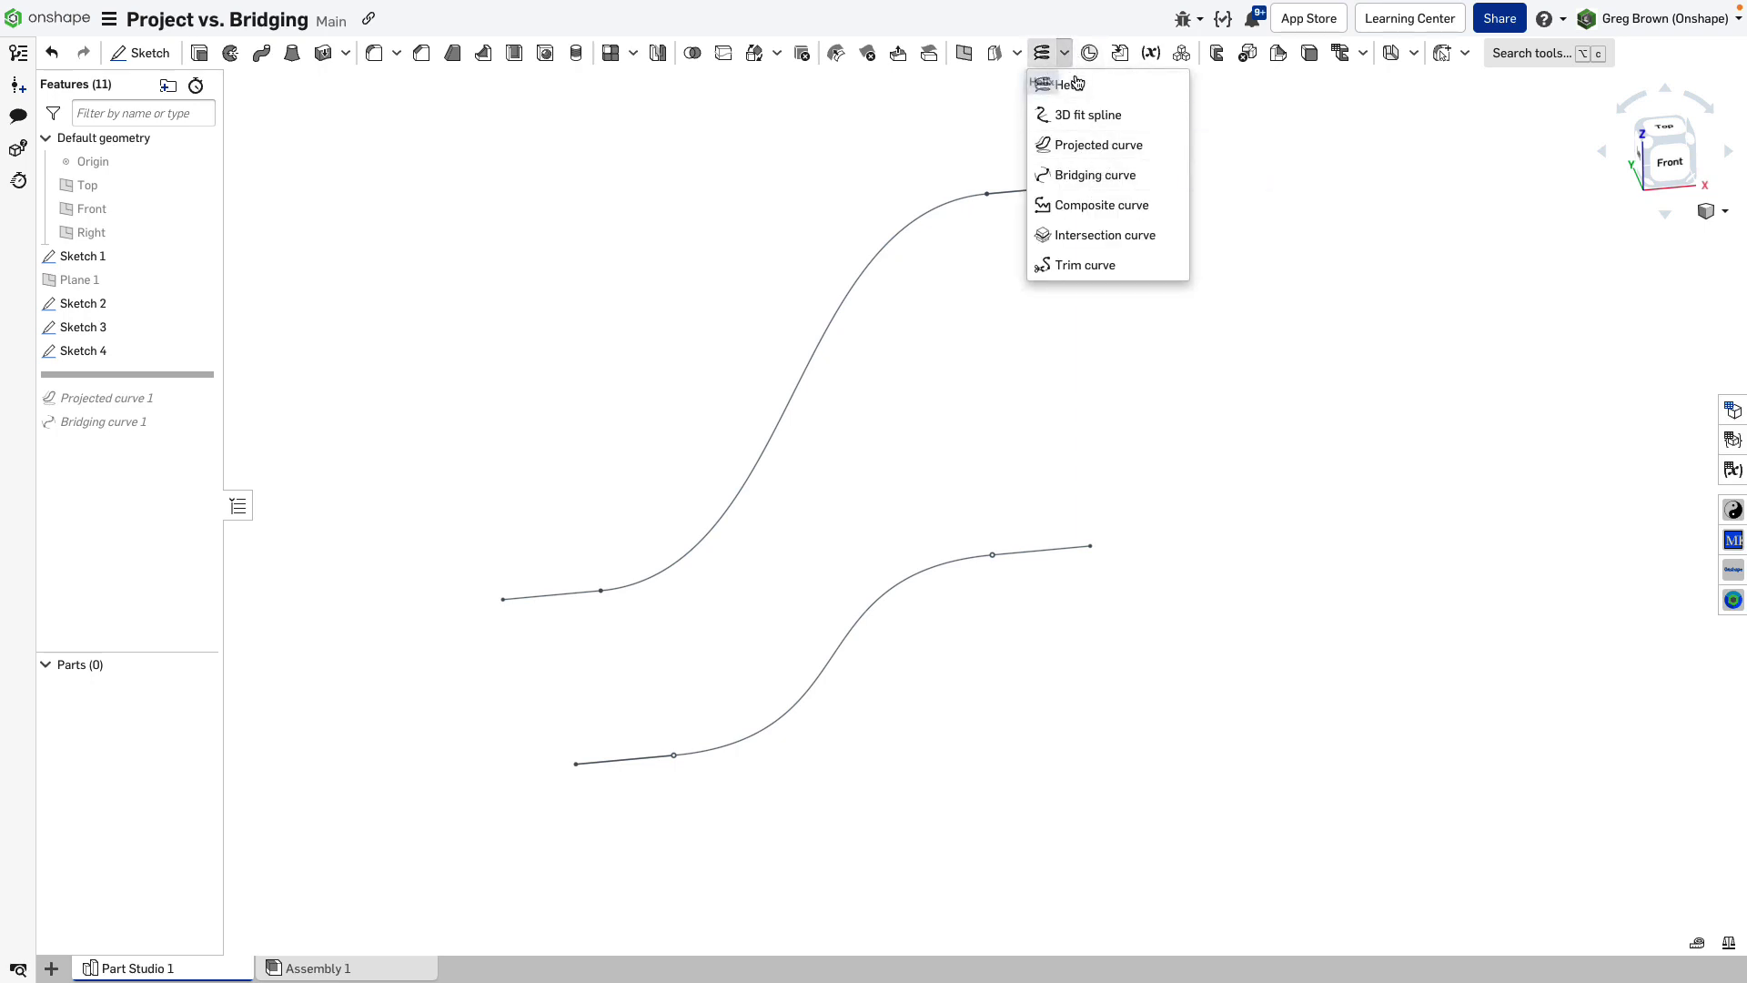
{"action": "left_click", "coordinate": [1106, 158]}
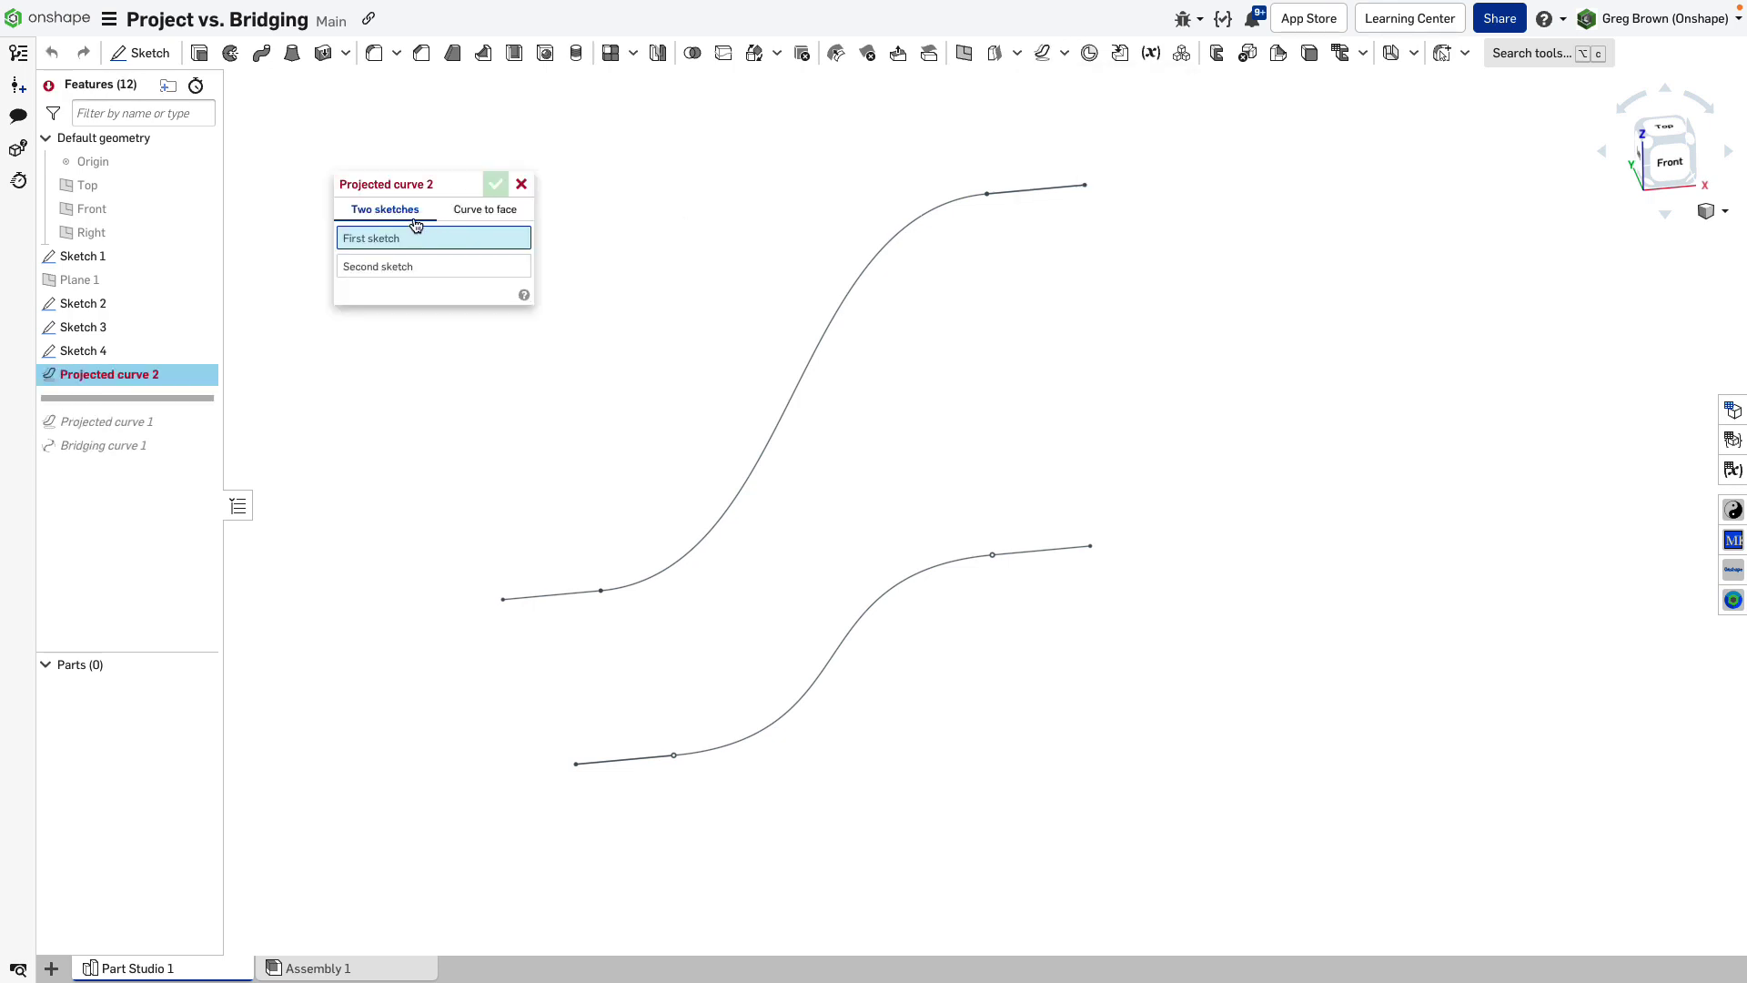
{"action": "left_click", "coordinate": [861, 276]}
{"action": "left_click", "coordinate": [908, 577]}
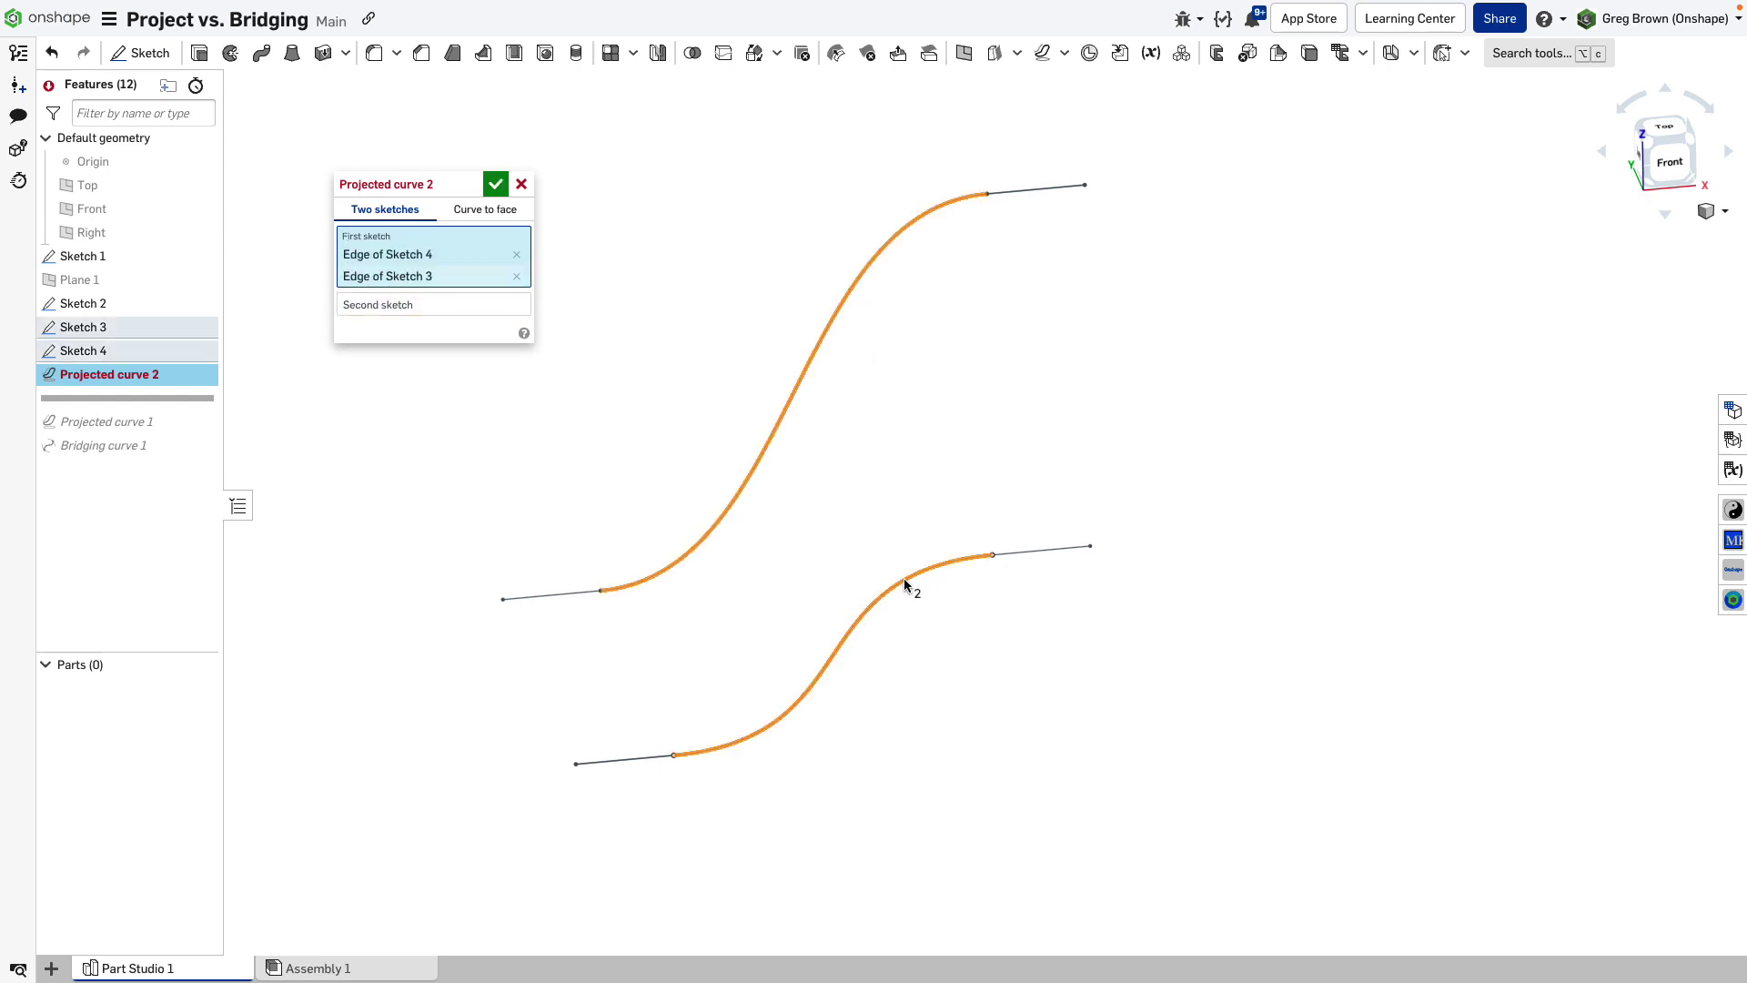
{"action": "left_click", "coordinate": [516, 276]}
{"action": "left_click", "coordinate": [509, 284]}
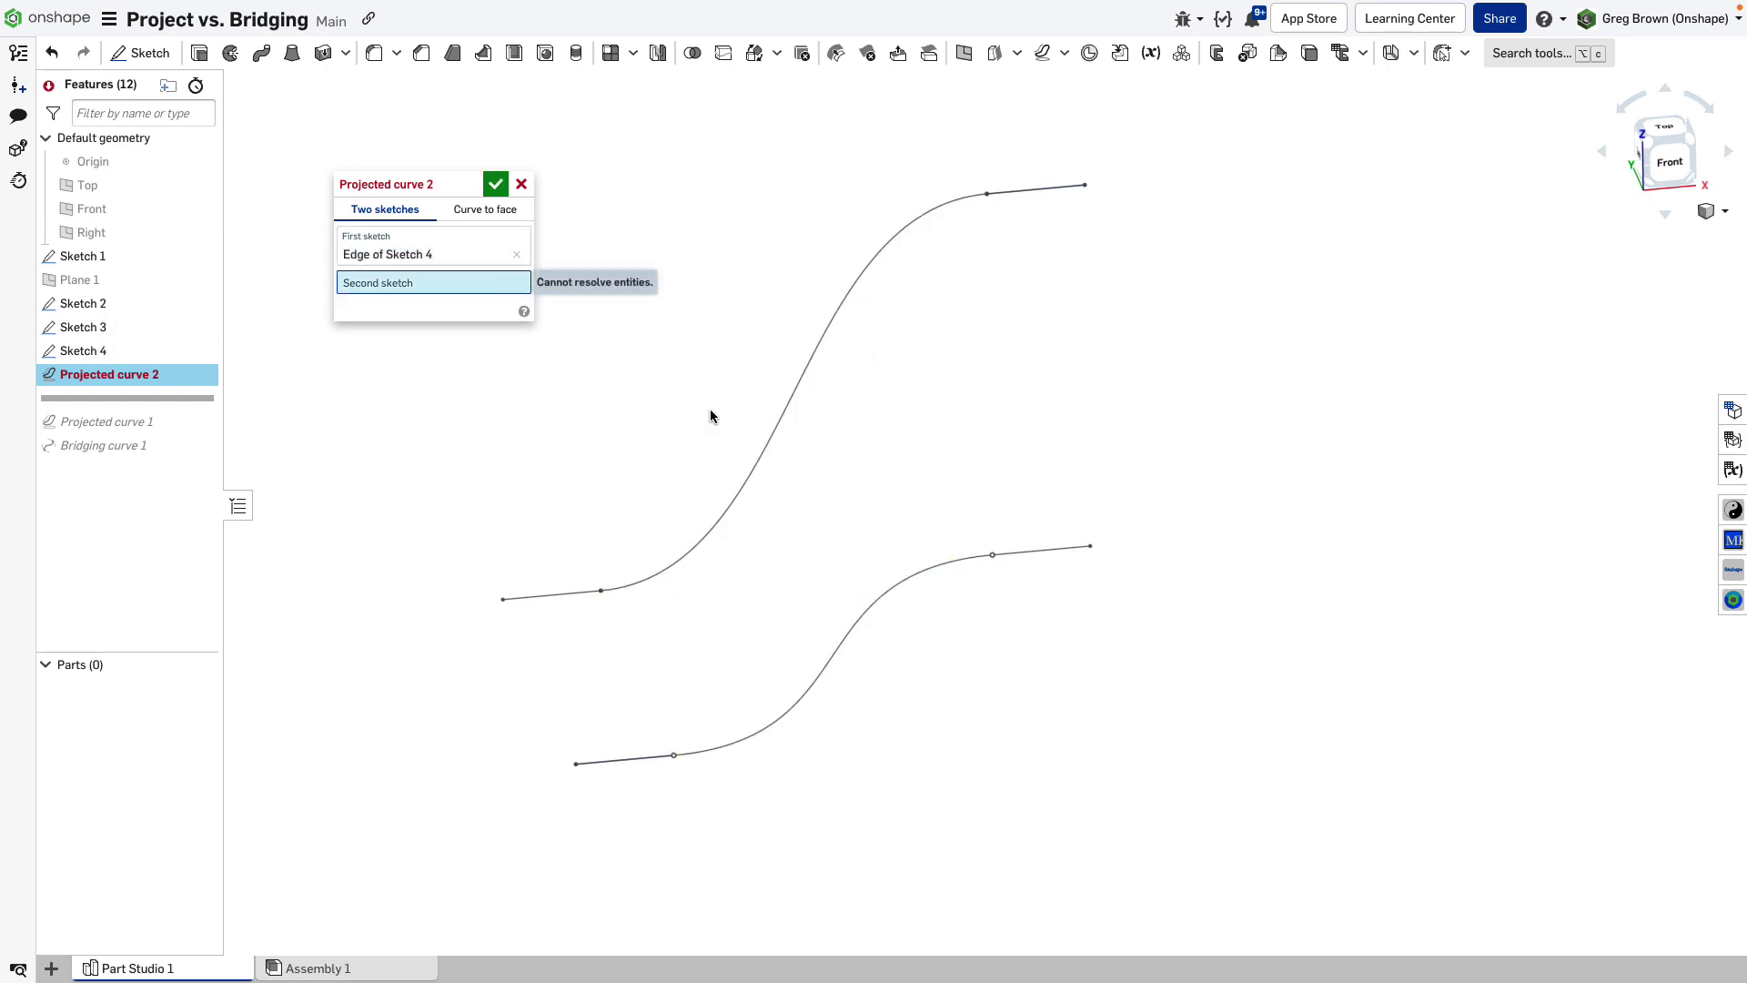
{"action": "left_click", "coordinate": [894, 589]}
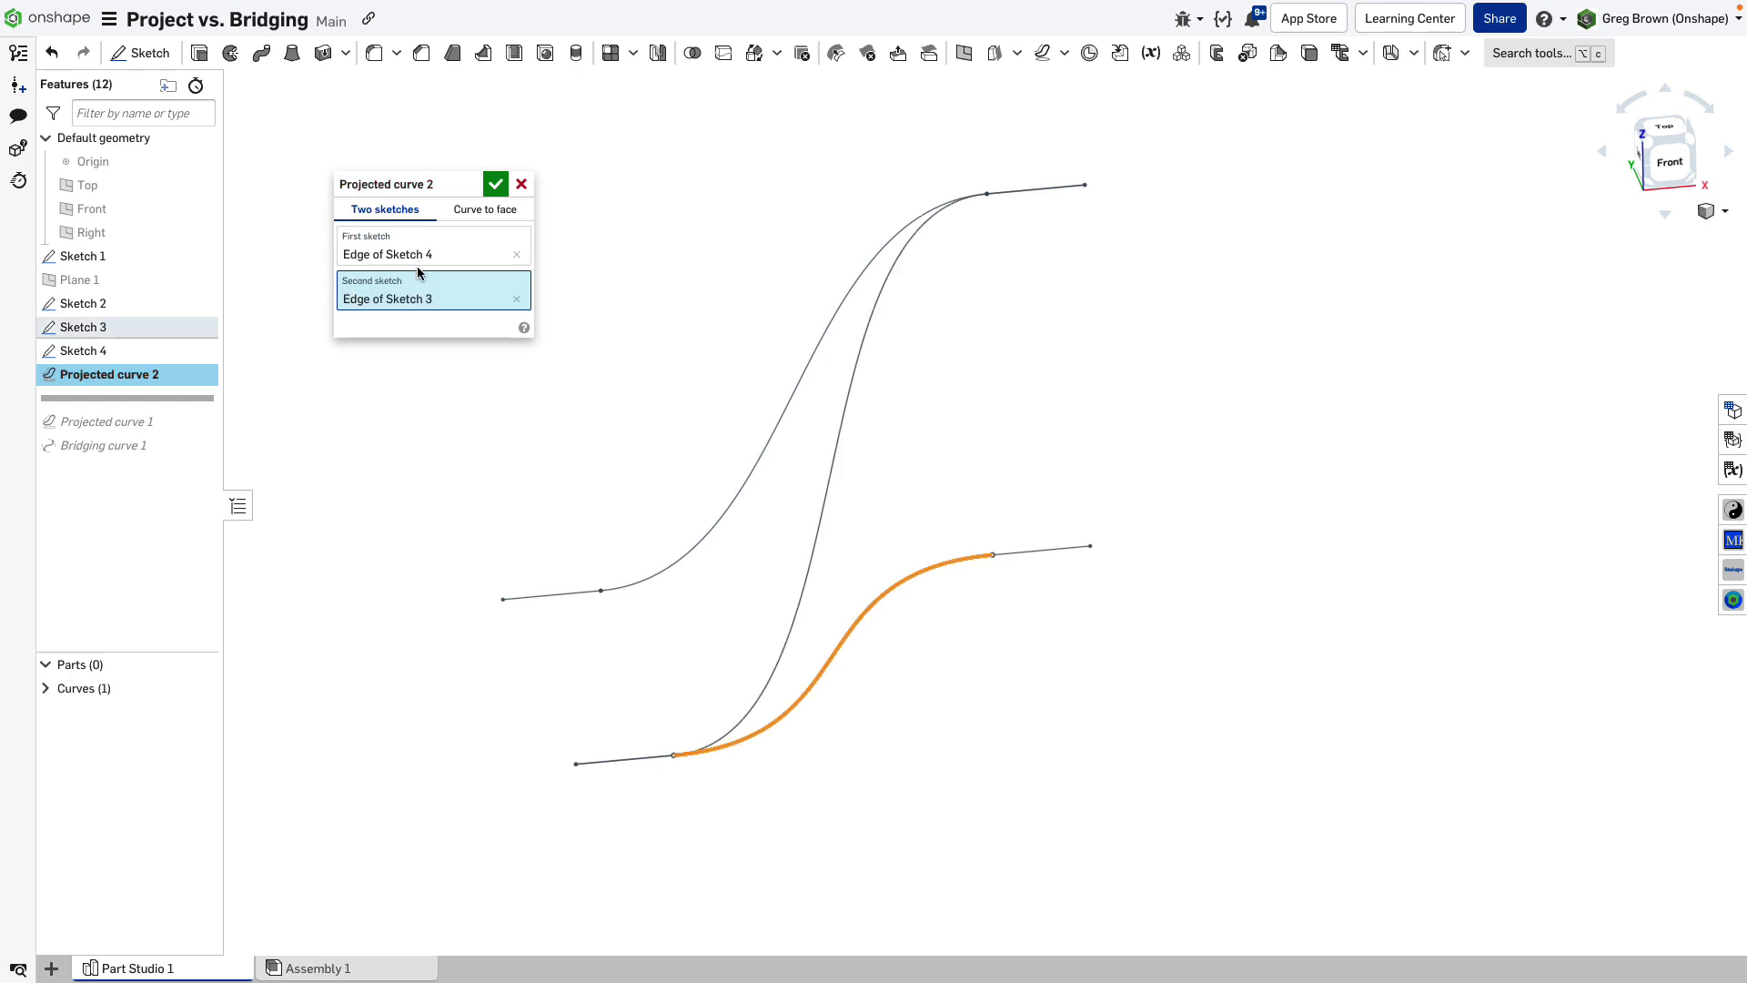
Examine the projected curve preview from several sides, list its resulting curve, and cancel the feature
{"action": "right_click_drag", "start_coordinate": [991, 418], "coordinate": [906, 550]}
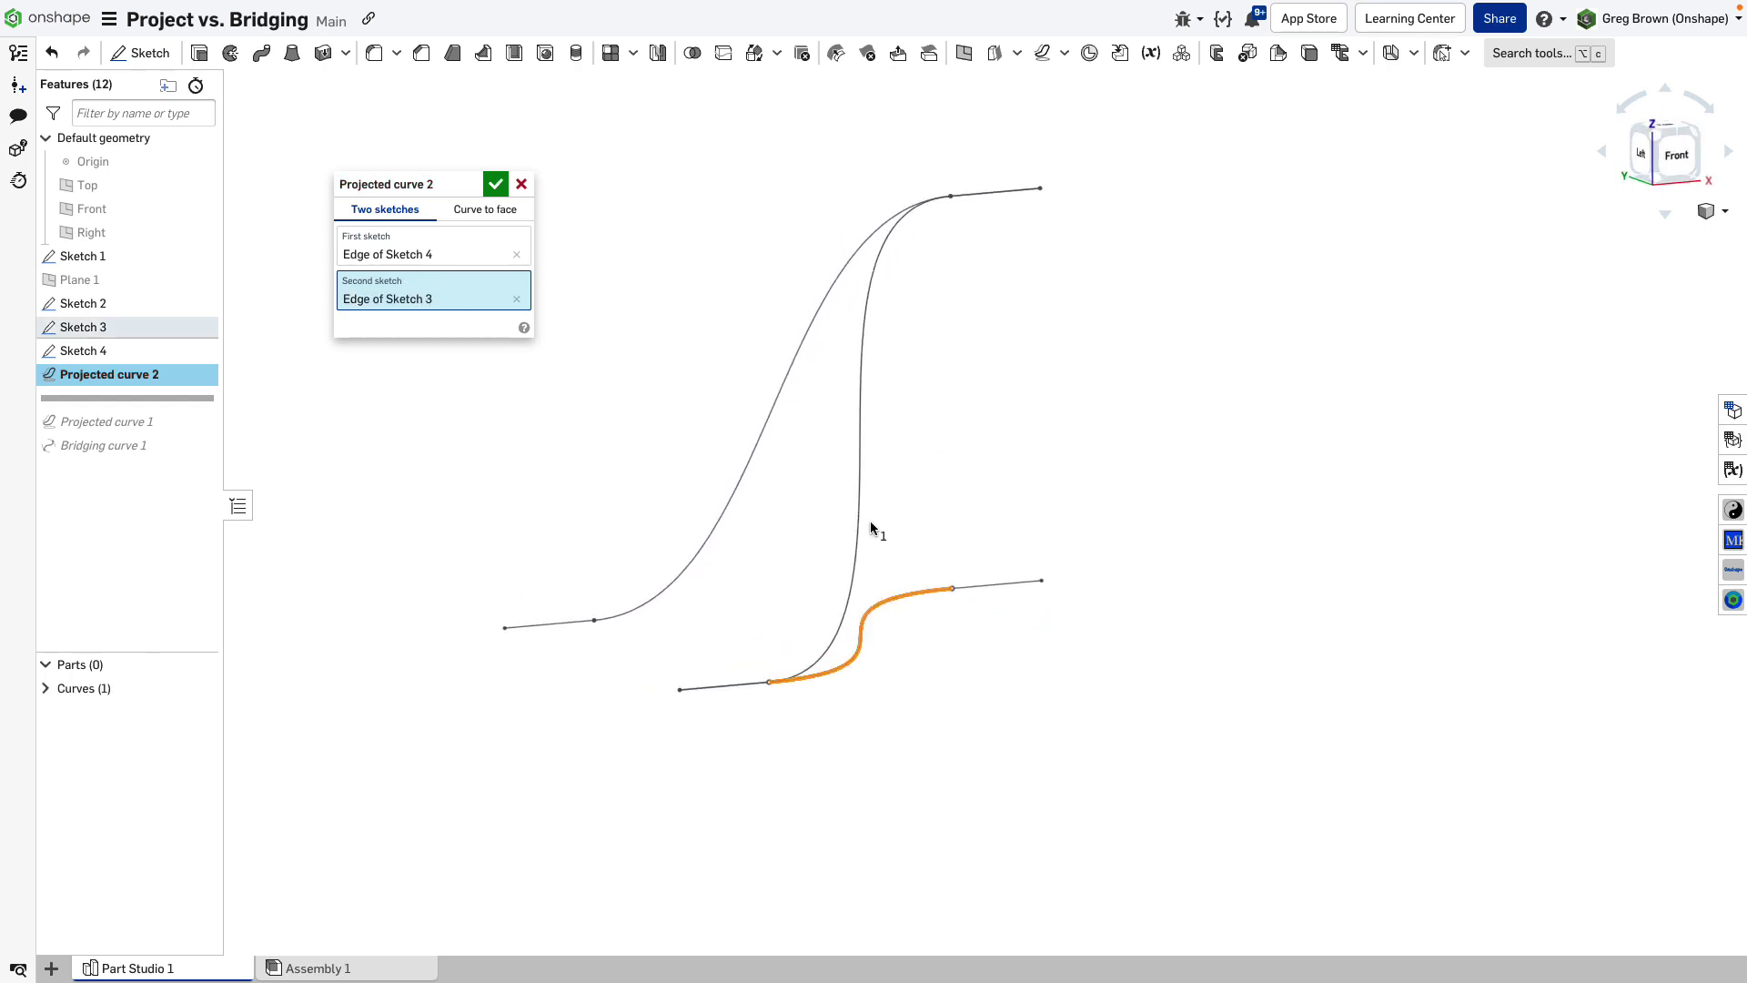
{"action": "left_click", "coordinate": [45, 688]}
{"action": "right_click_drag", "start_coordinate": [889, 441], "coordinate": [810, 423]}
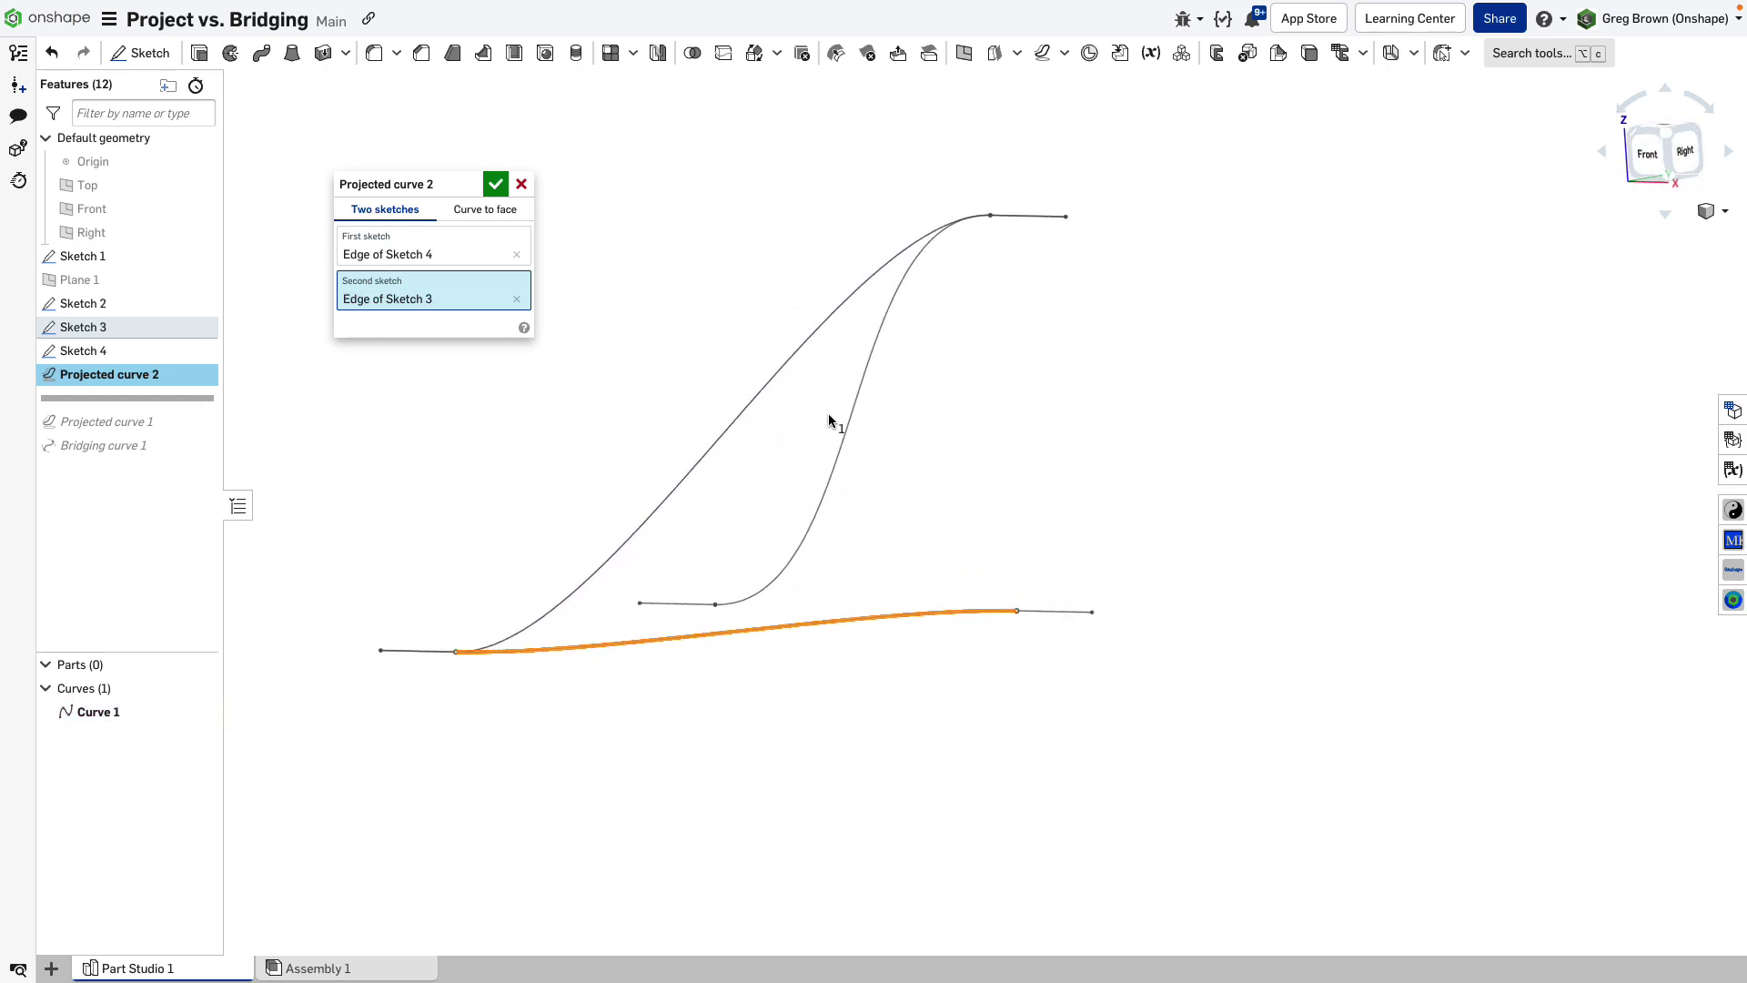
{"action": "left_click", "coordinate": [522, 185]}
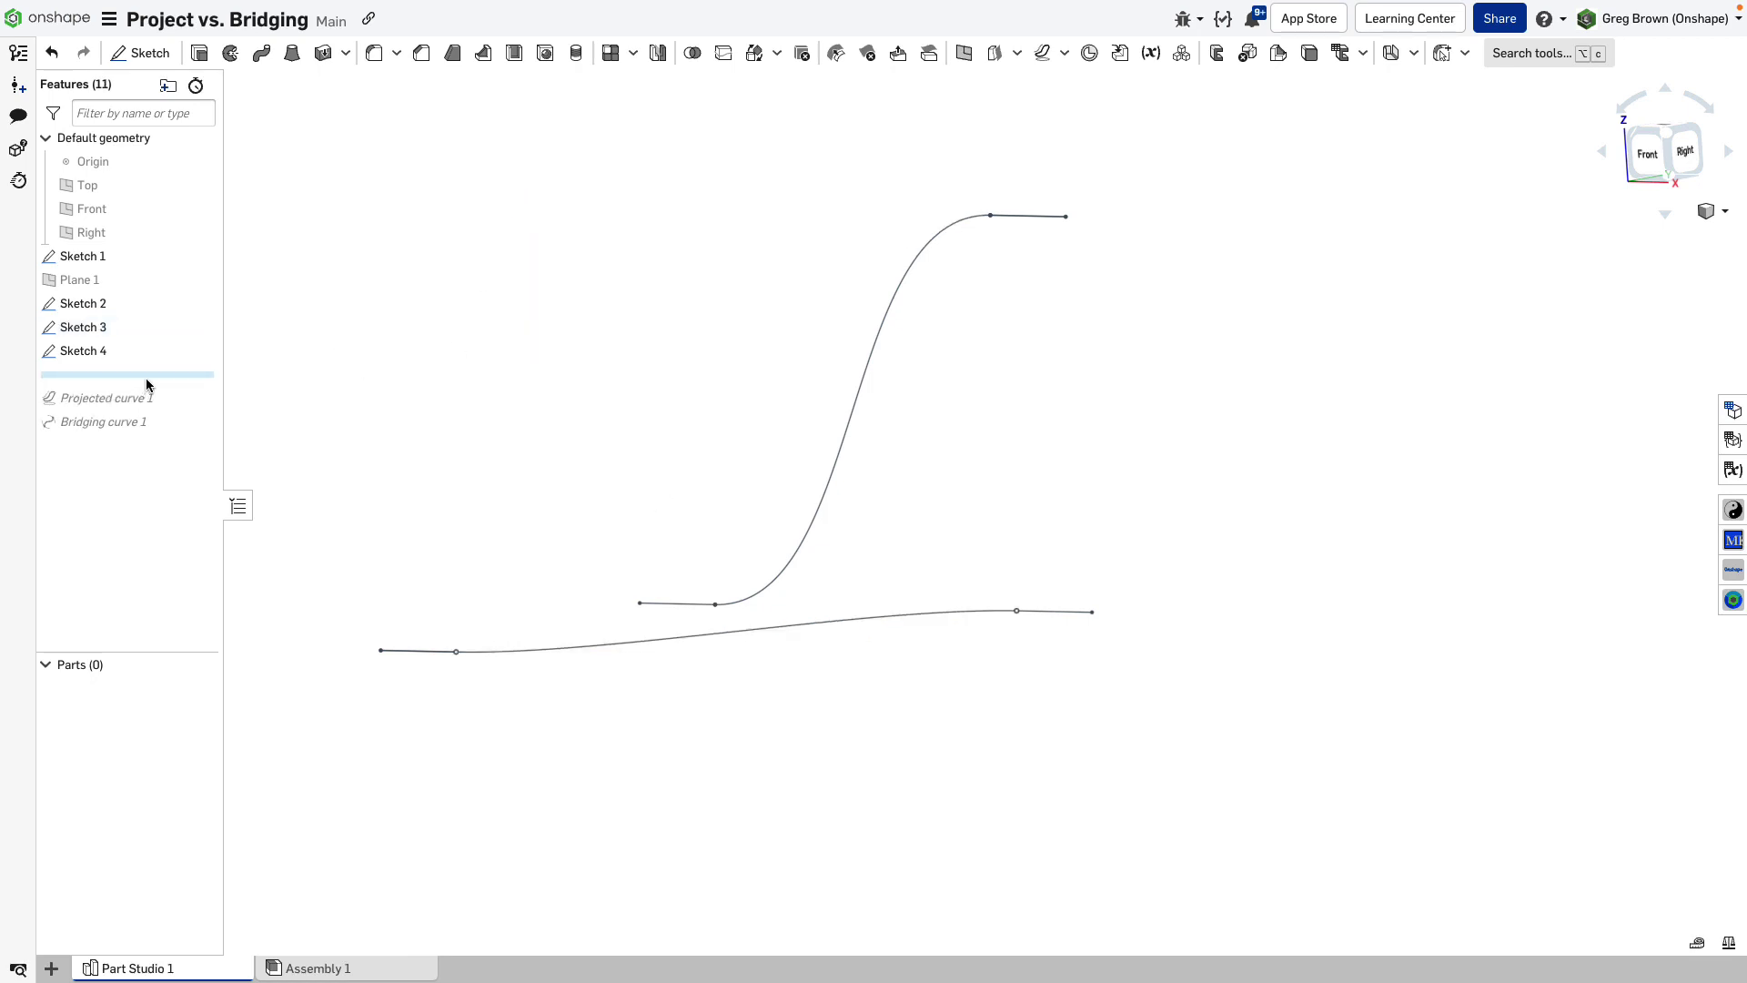
Roll the feature list forward to include Projected curve 1, examine the curve, and roll back to just after Sketch 4
{"action": "left_click_drag", "start_coordinate": [151, 396], "coordinate": [151, 401]}
{"action": "right_click_drag", "start_coordinate": [570, 382], "coordinate": [633, 412]}
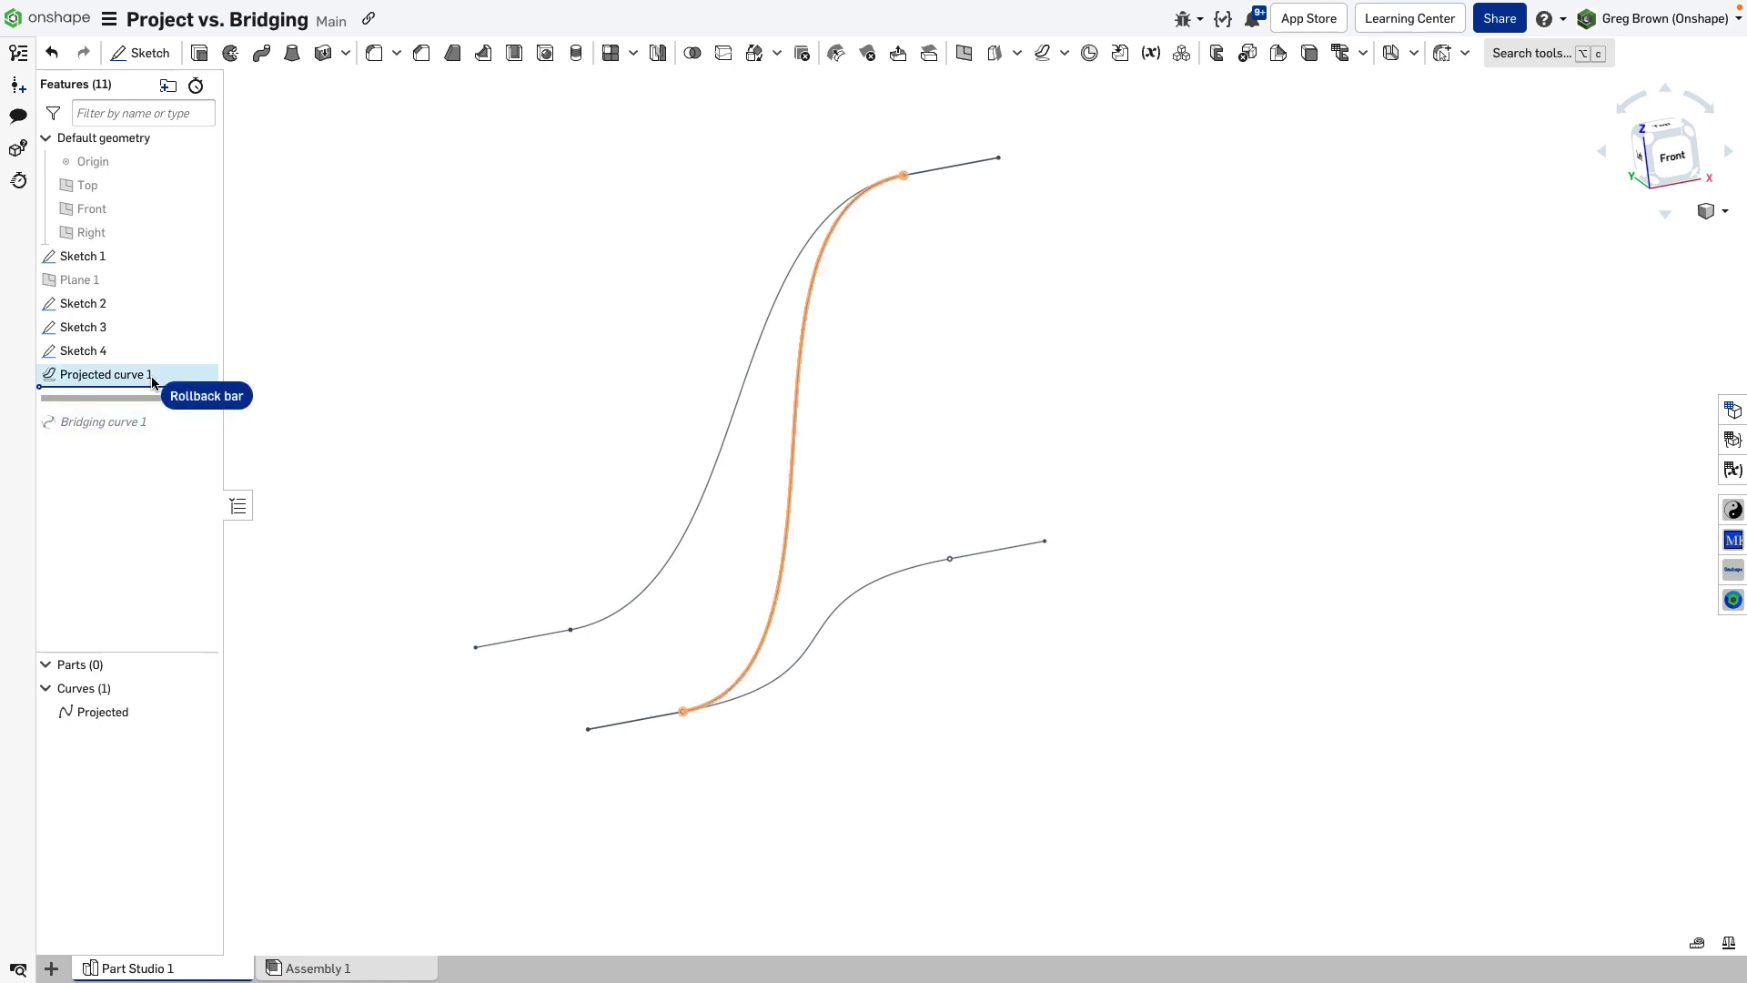
{"action": "left_click_drag", "start_coordinate": [151, 381], "coordinate": [152, 373]}
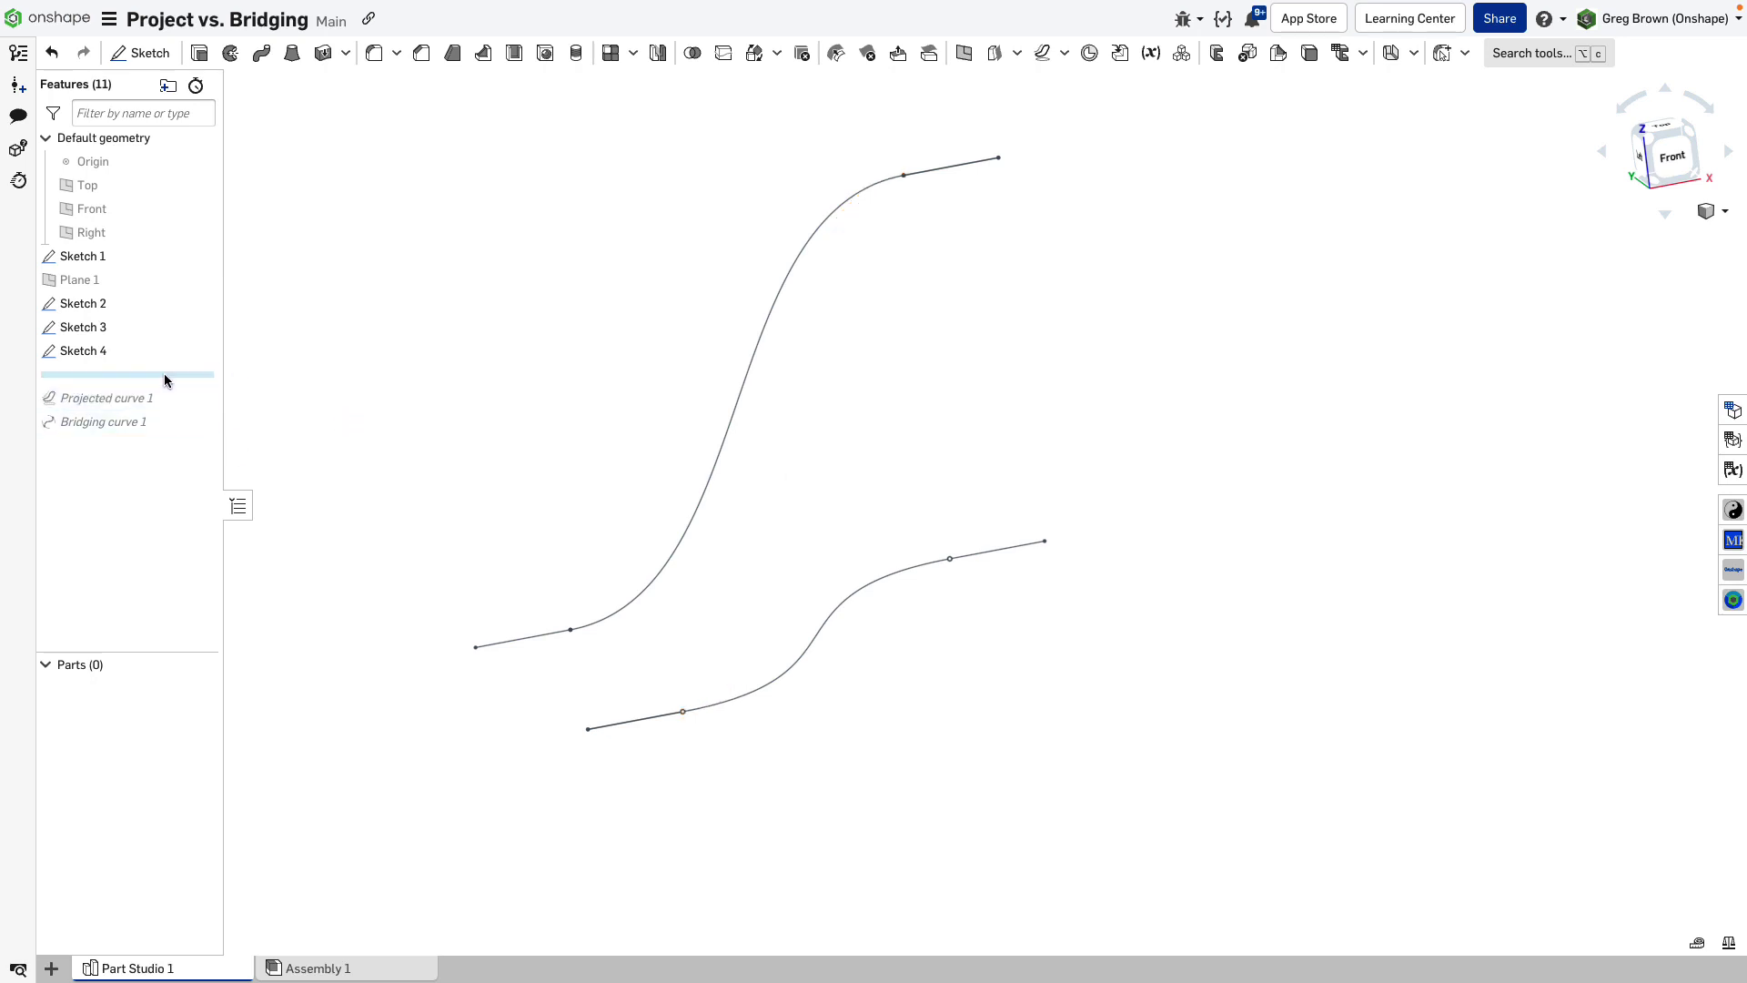
Roll back to just after Sketch 2 and set up a bridging curve from the Sketch 2 line's near endpoint to the Sketch 1 line's
{"action": "left_click_drag", "start_coordinate": [155, 373], "coordinate": [162, 324]}
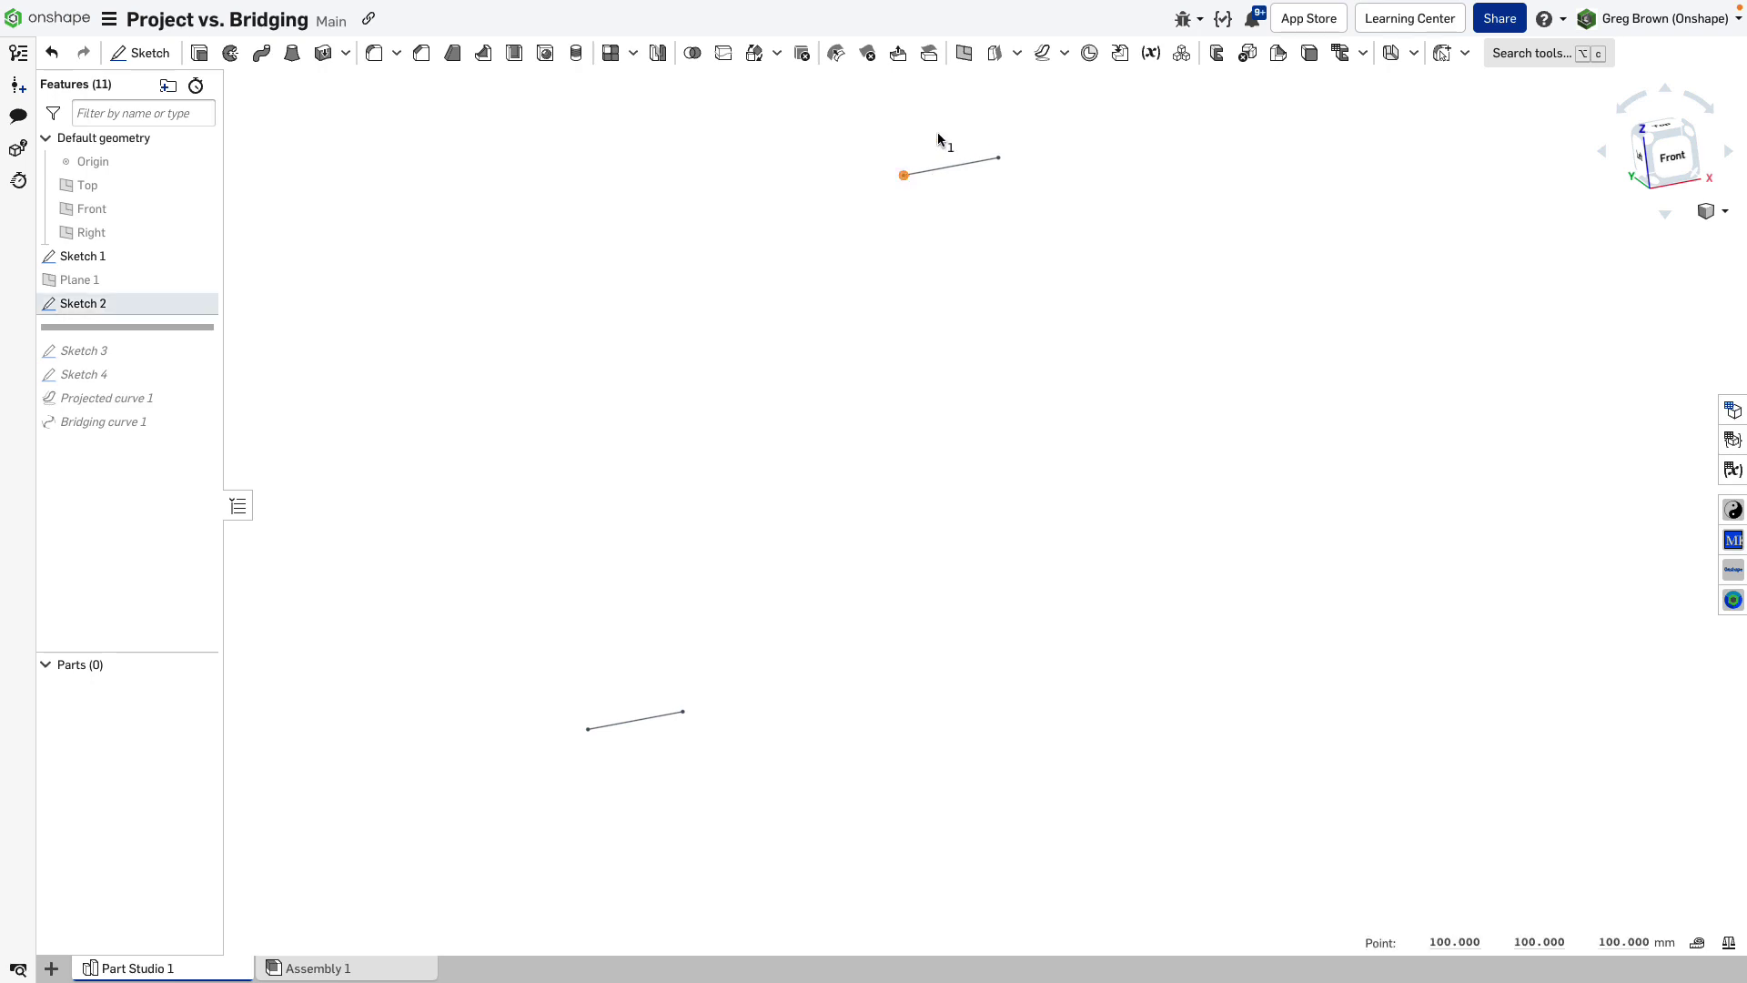
{"action": "left_click", "coordinate": [1064, 52]}
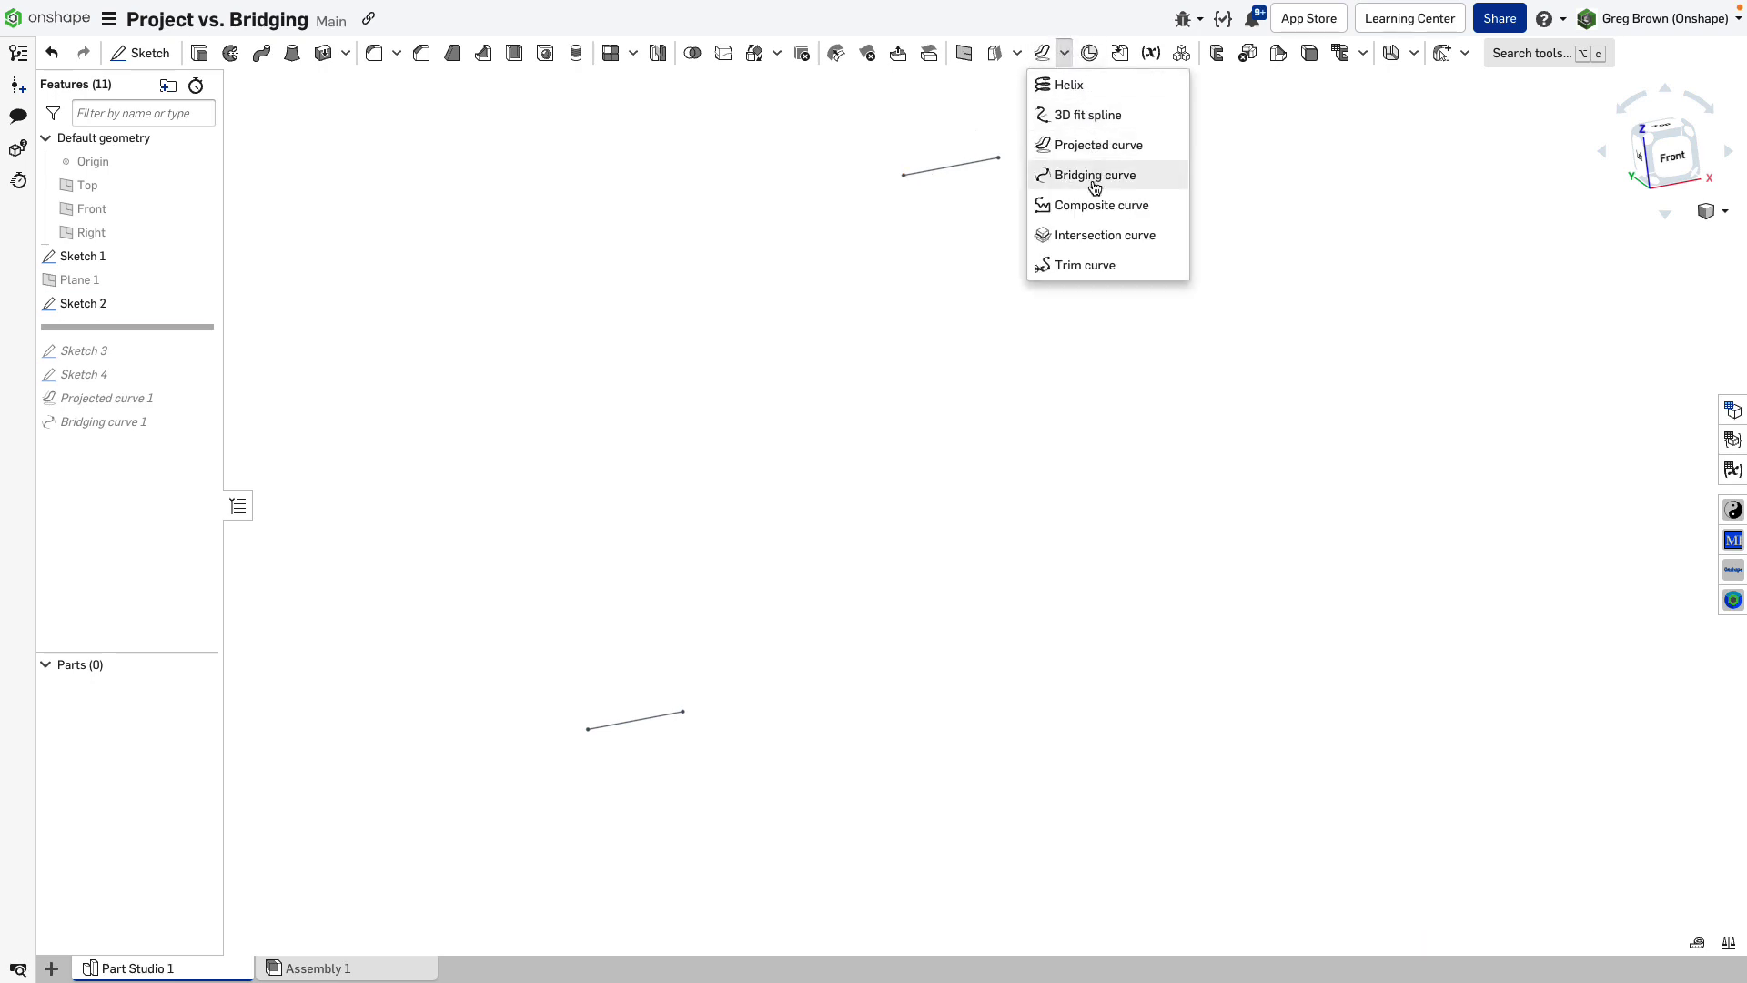
{"action": "left_click", "coordinate": [1091, 177]}
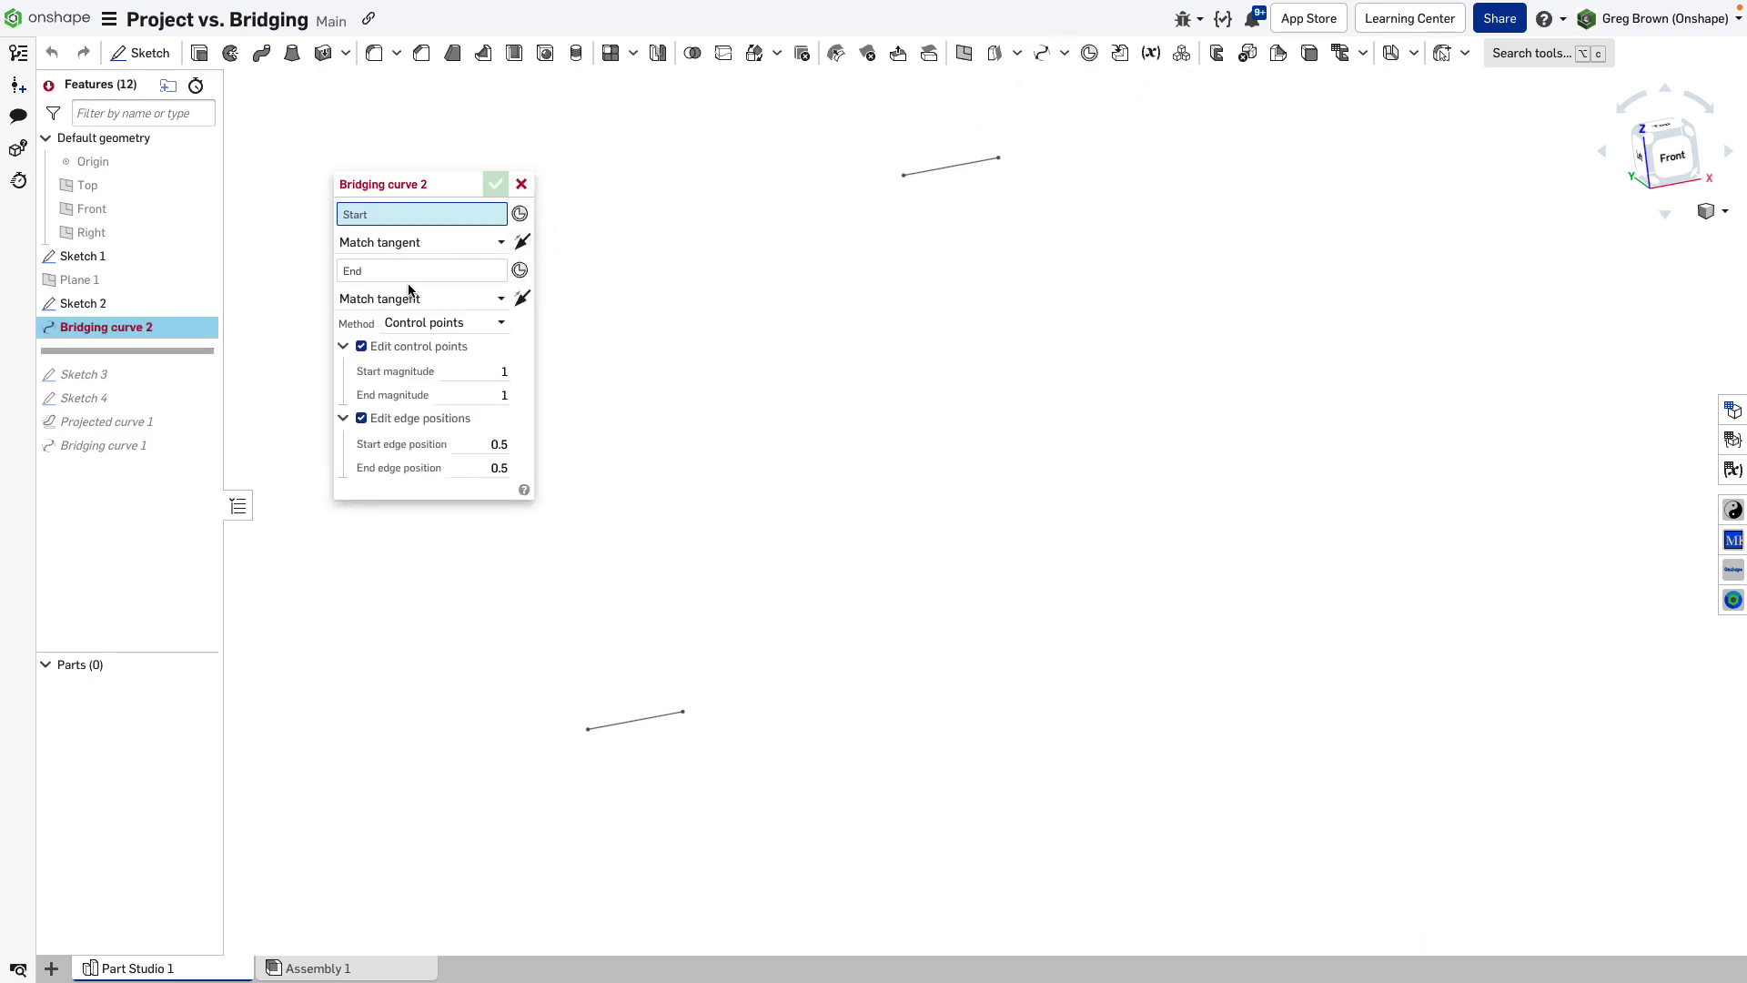
{"action": "left_click", "coordinate": [906, 175]}
{"action": "left_click", "coordinate": [920, 172]}
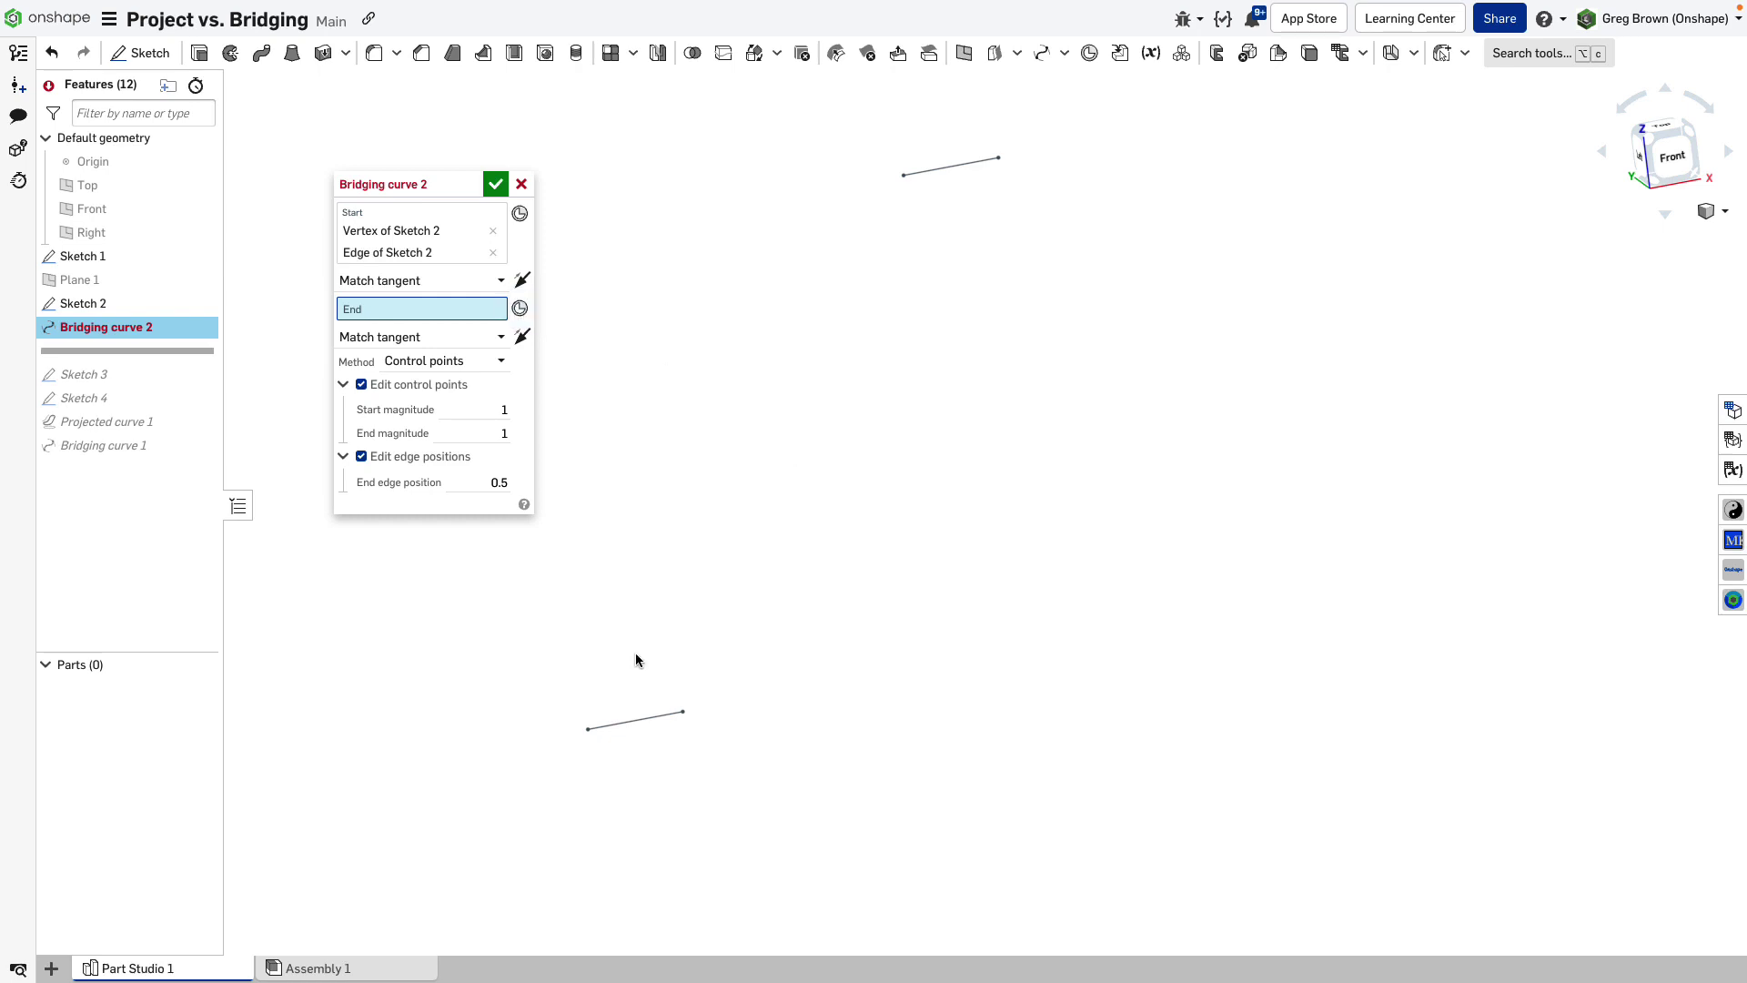
{"action": "left_click", "coordinate": [683, 714]}
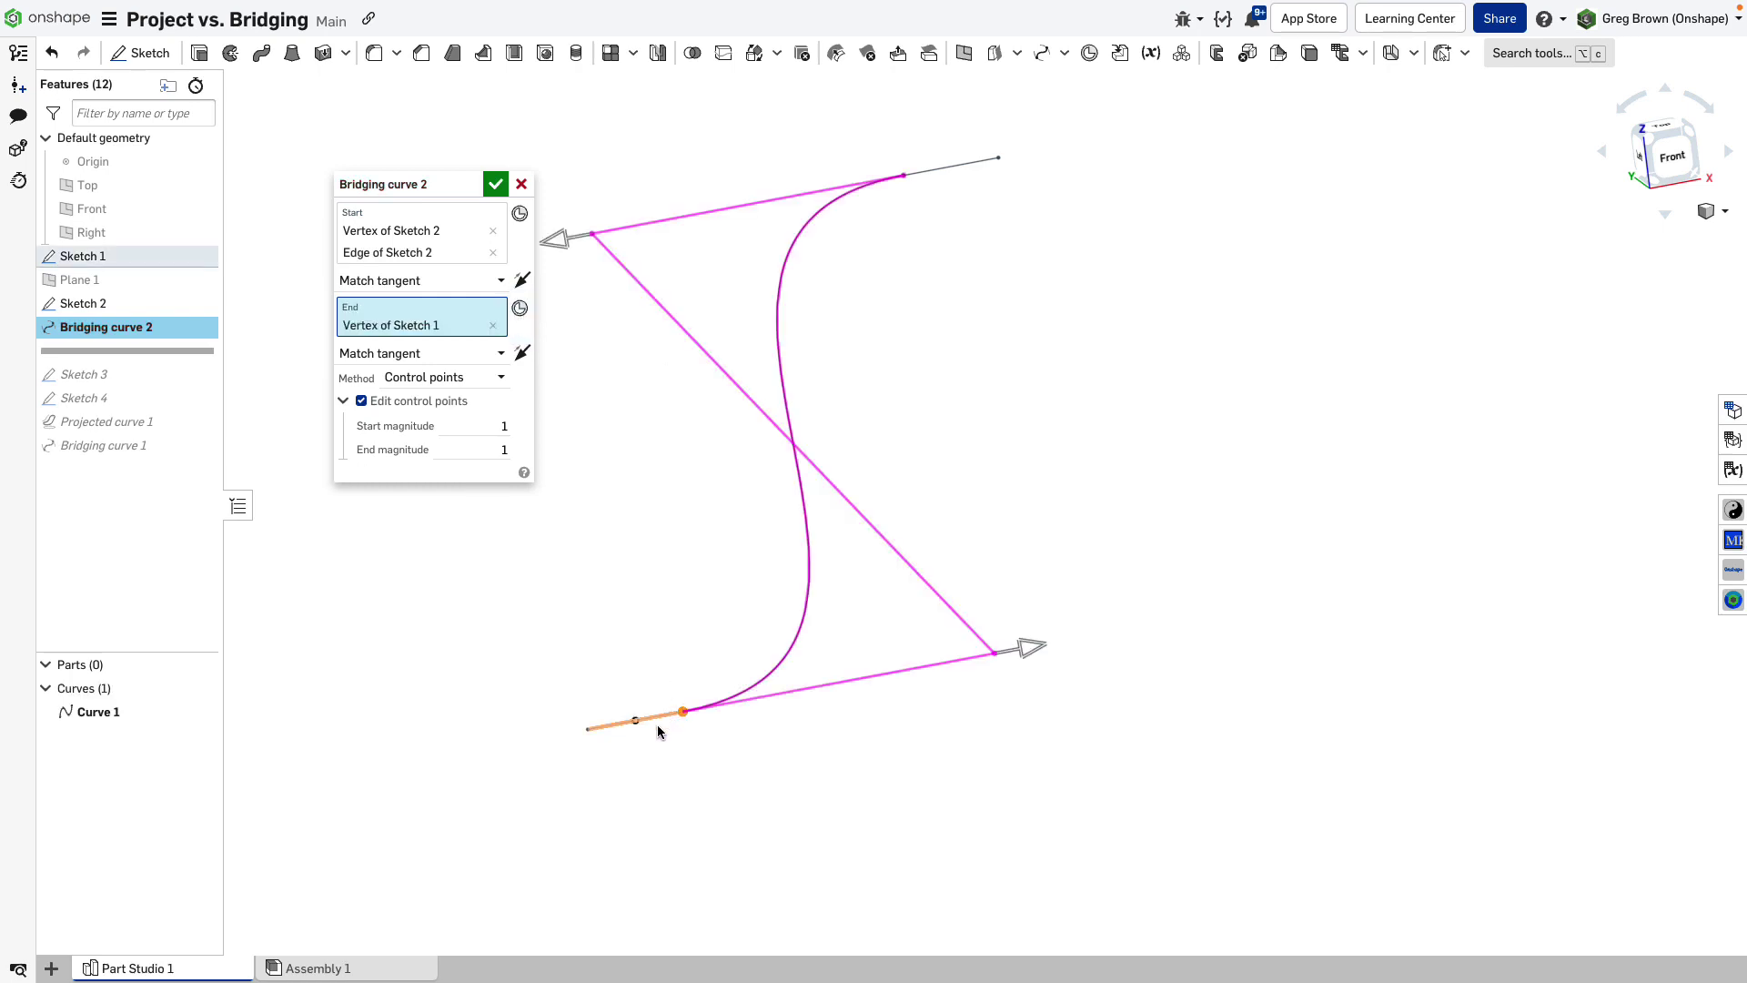
{"action": "left_click", "coordinate": [657, 724]}
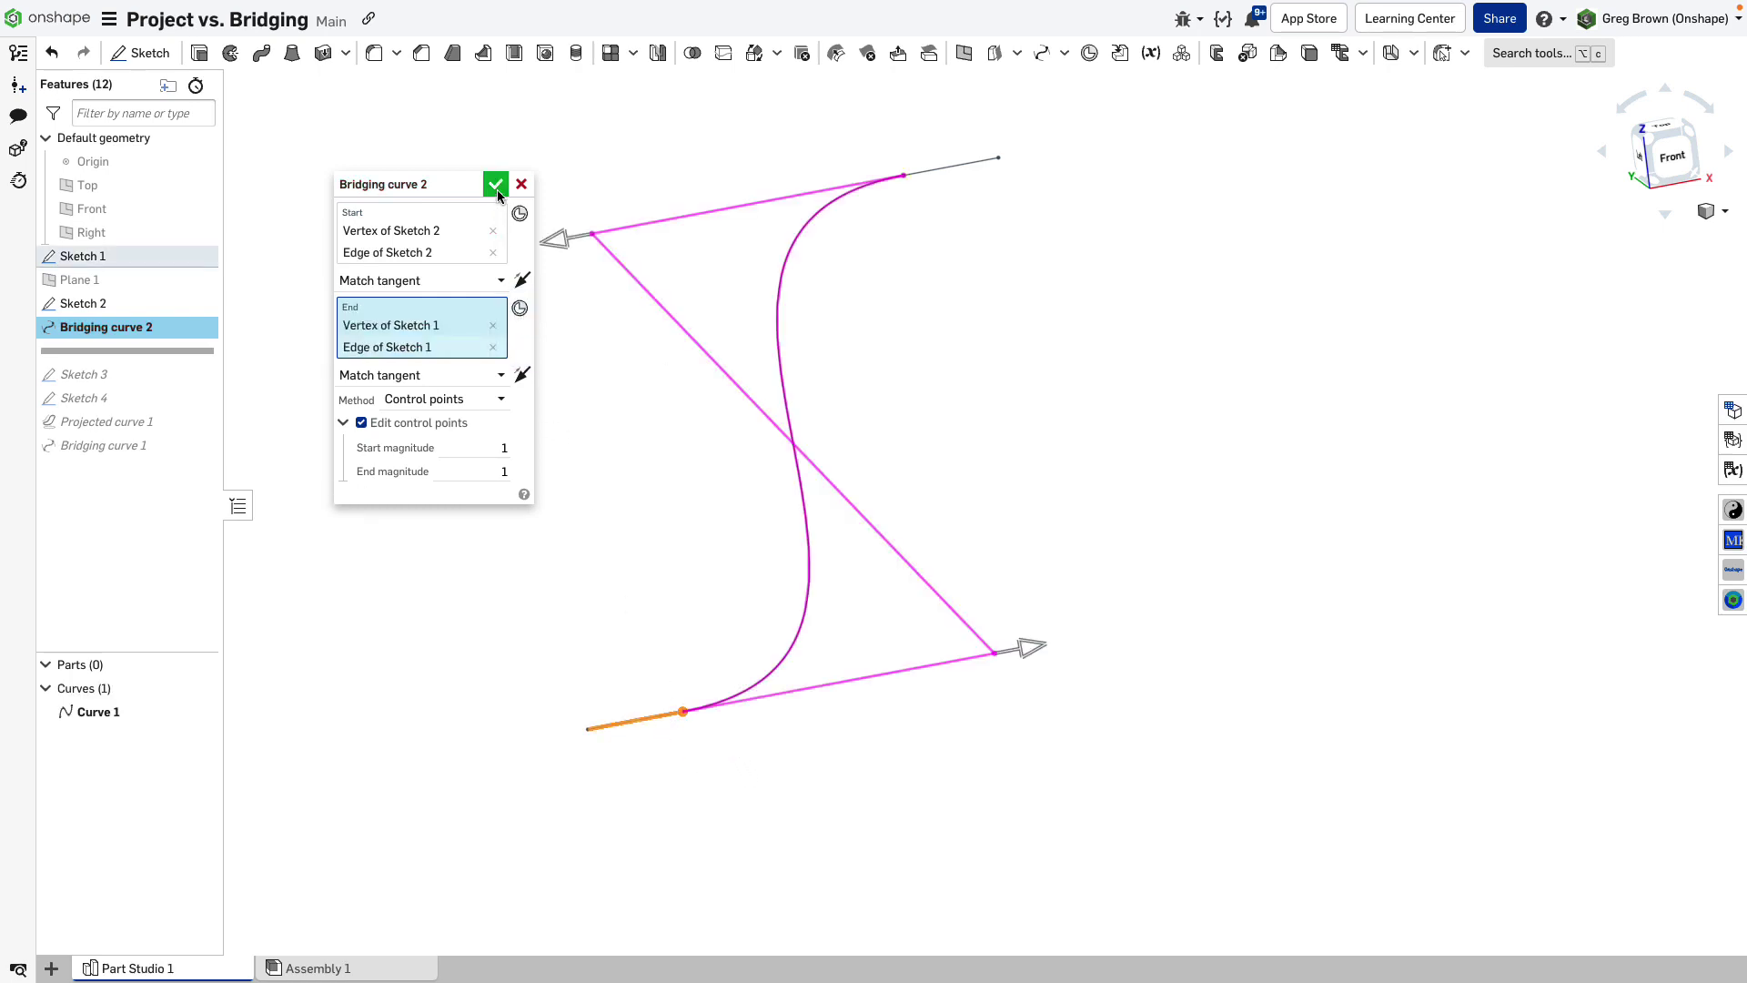
Turn off control point editing for the bridging curve, examine its shape from several sides, and cancel the feature
{"action": "left_click", "coordinate": [387, 423]}
{"action": "right_click_drag", "start_coordinate": [674, 390], "coordinate": [758, 330]}
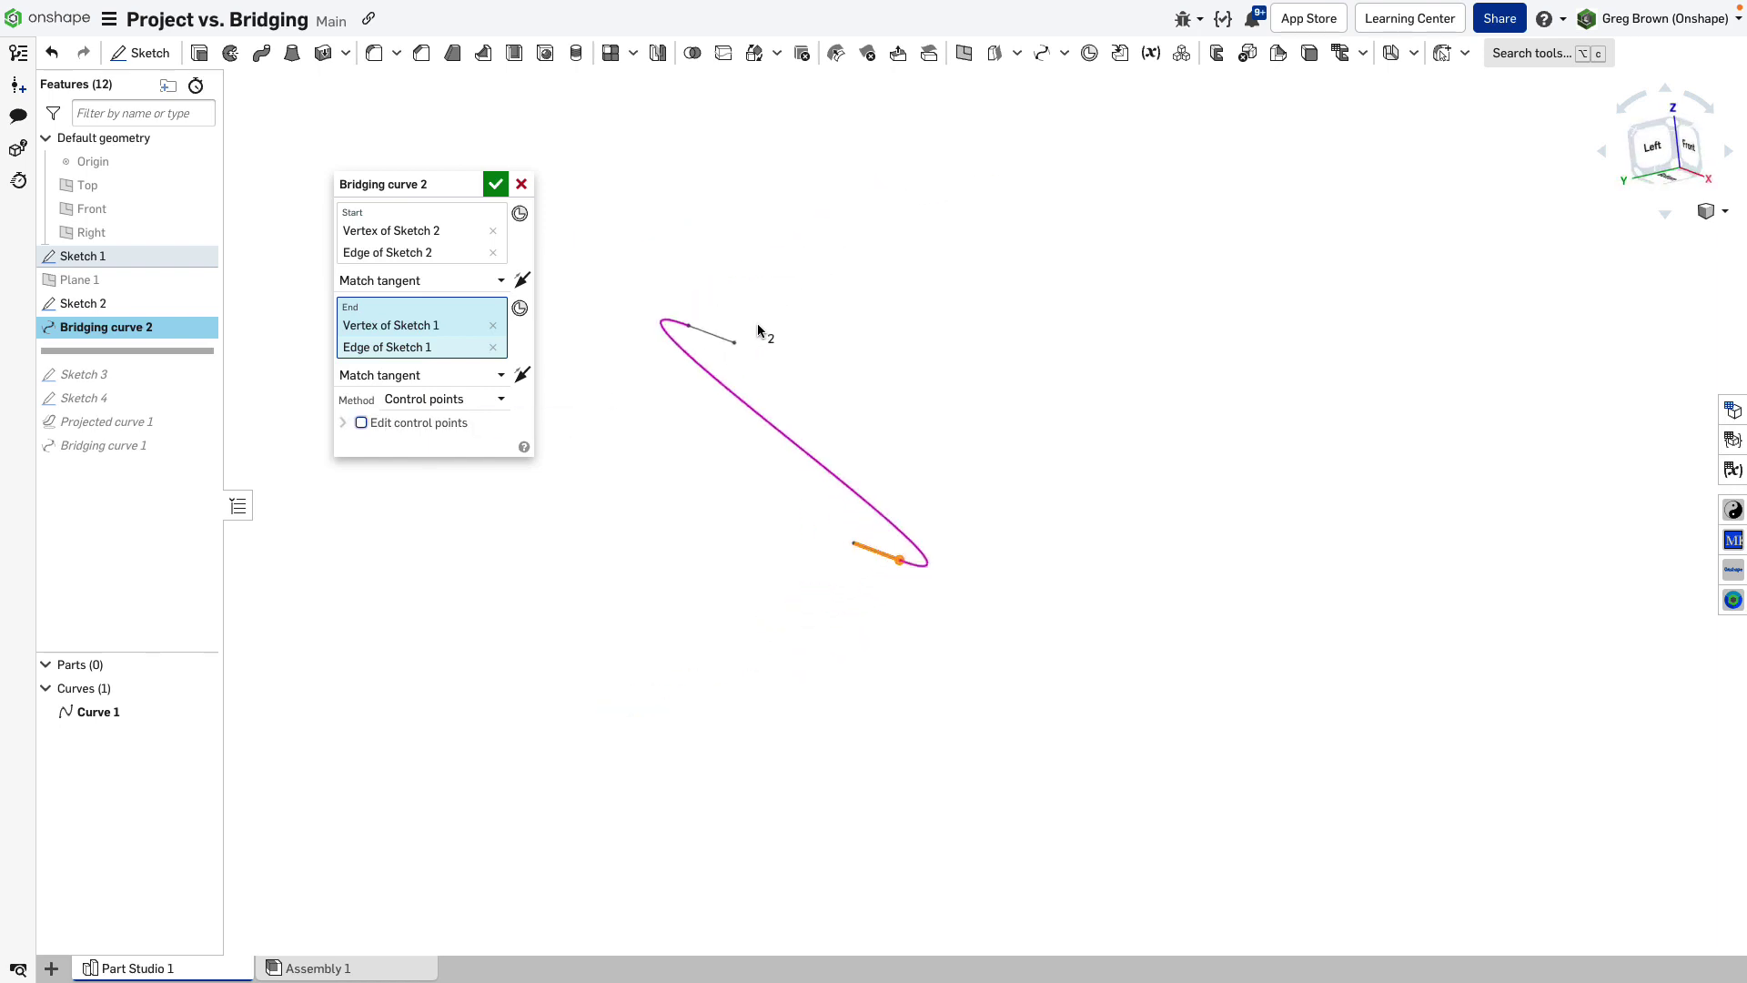
{"action": "key", "text": "shift+1"}
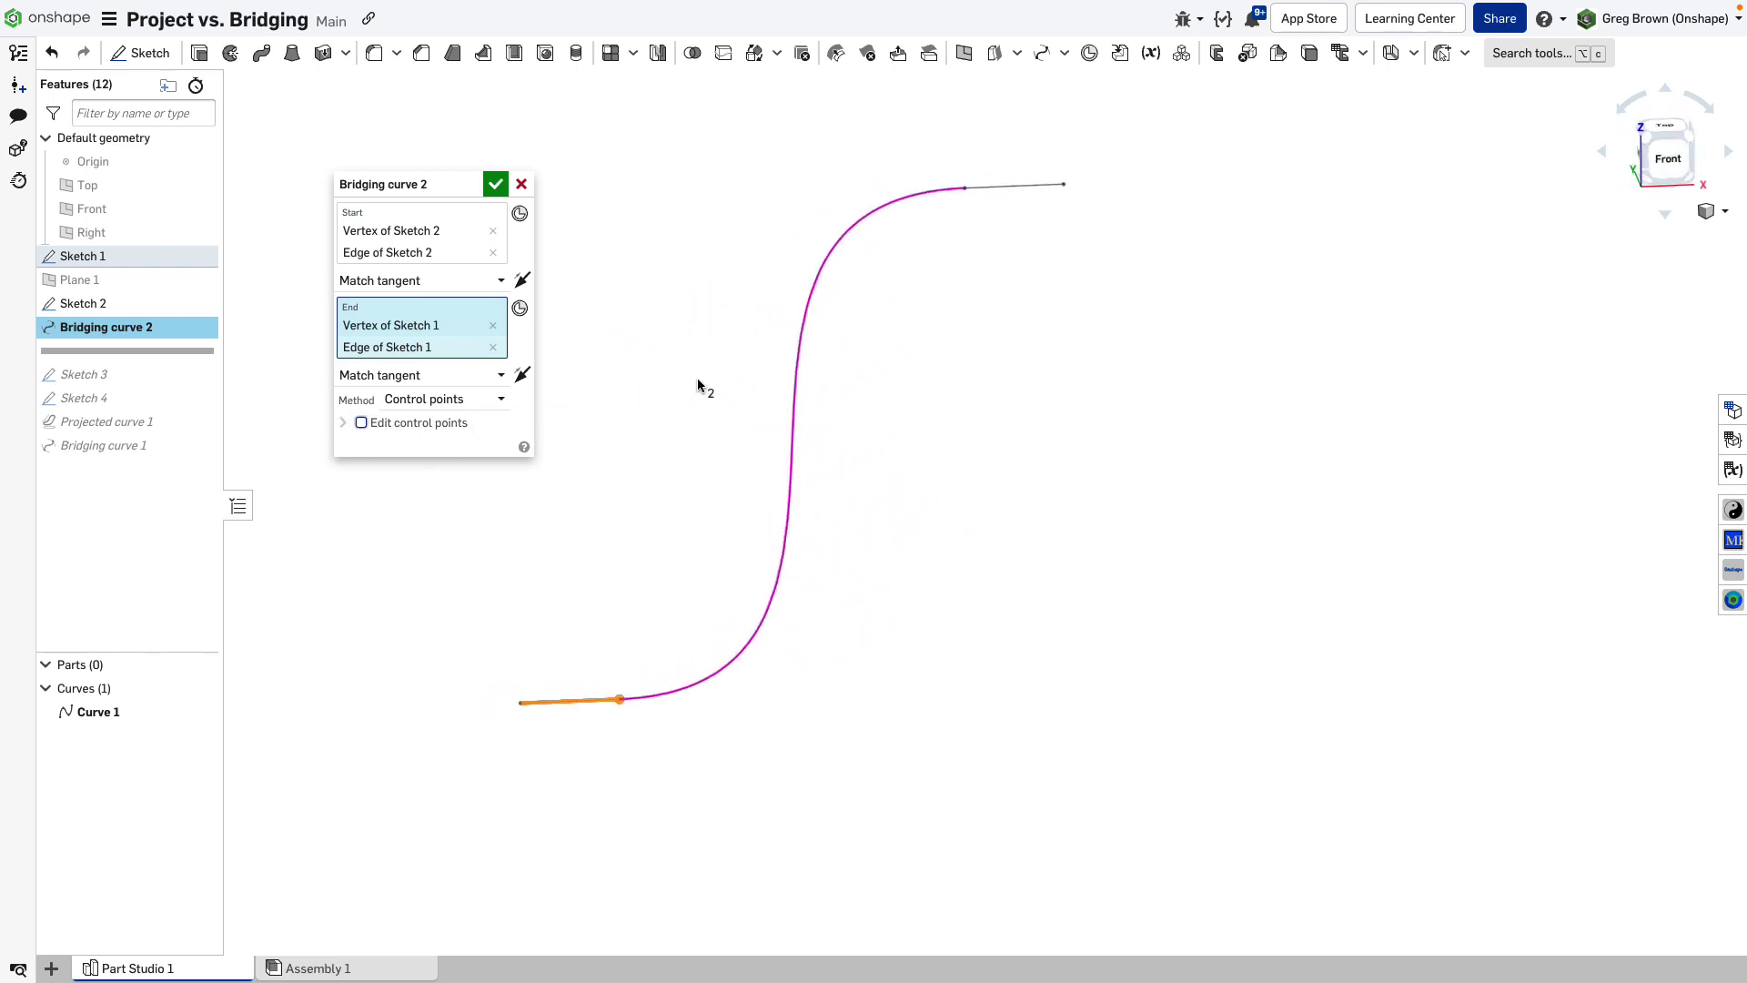
{"action": "right_click_drag", "start_coordinate": [697, 379], "coordinate": [636, 433]}
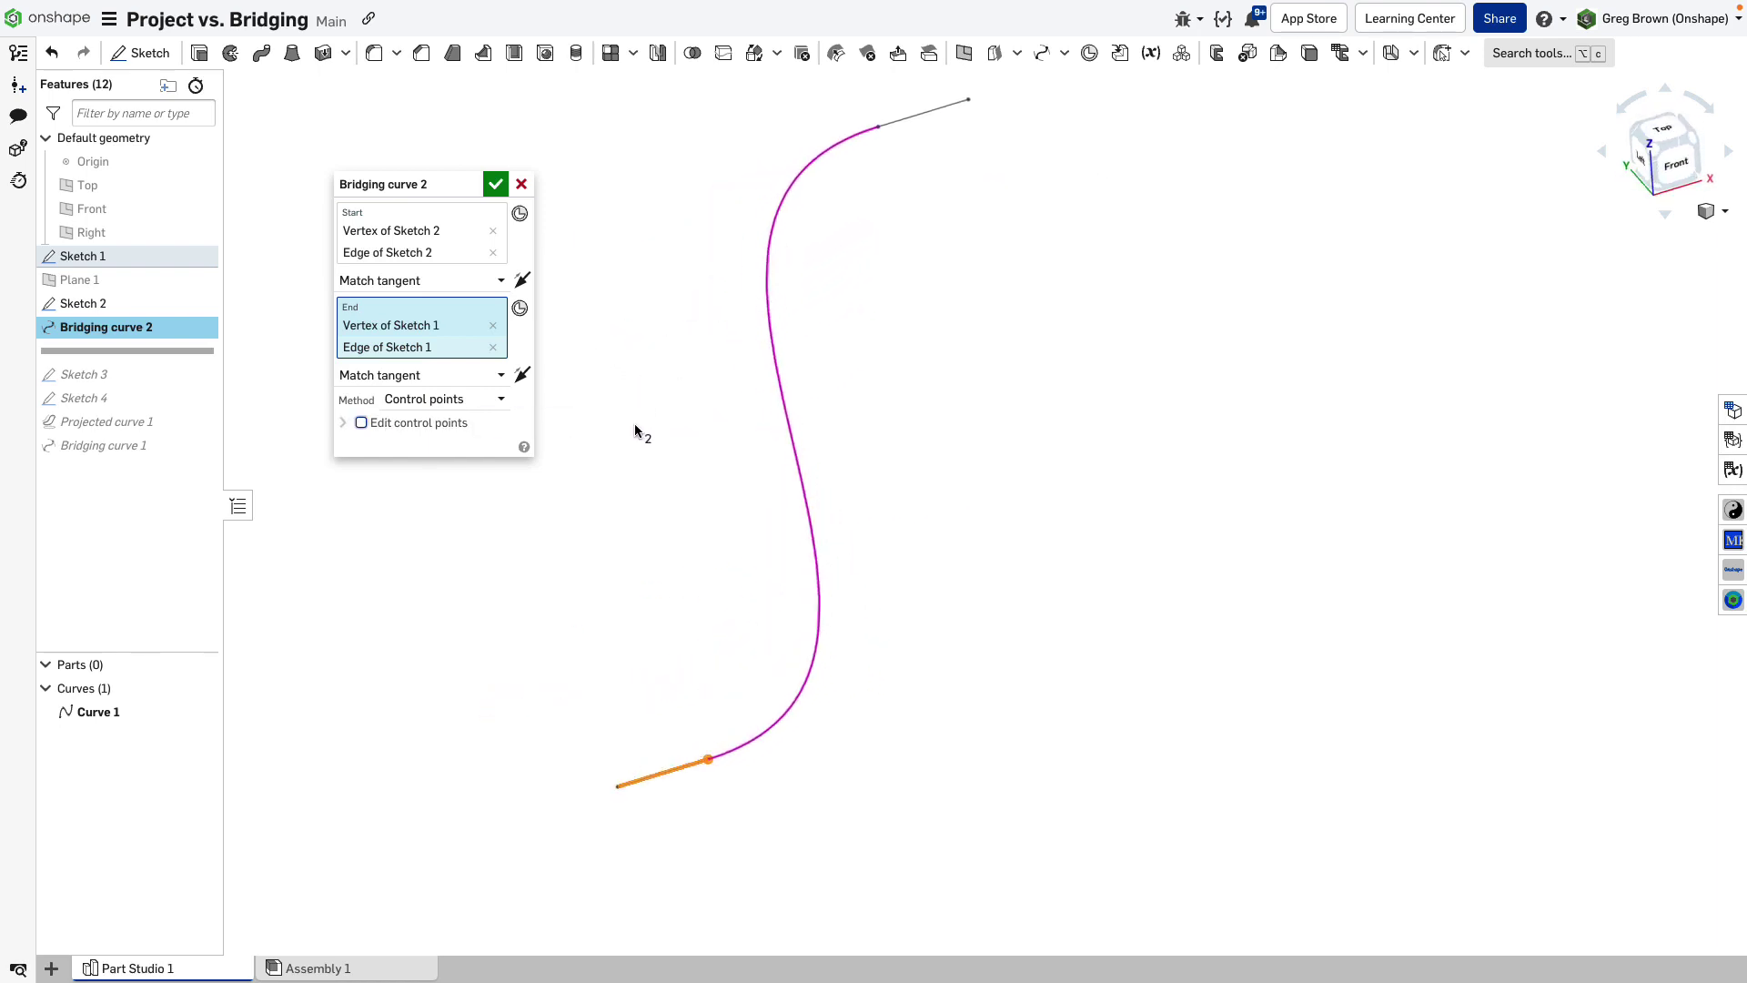
{"action": "left_click", "coordinate": [515, 185]}
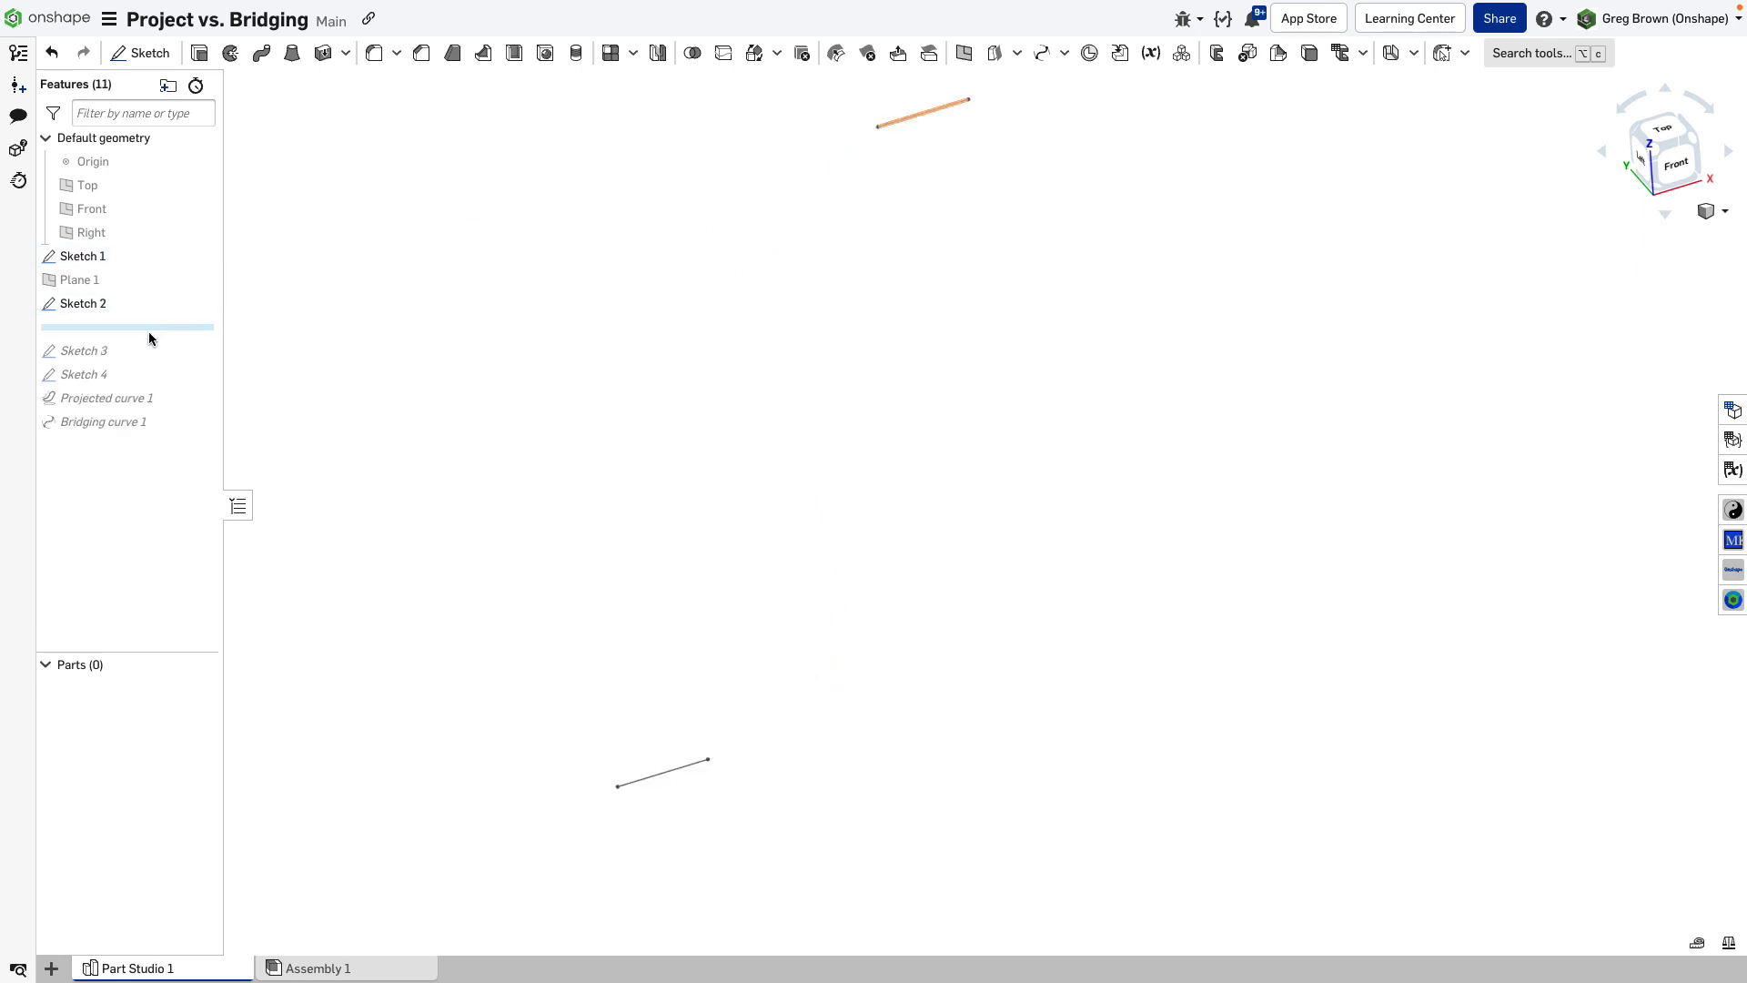
Hide Sketches 1 through 4 and roll the feature list forward to include Projected curve 1
{"action": "left_click_drag", "start_coordinate": [149, 329], "coordinate": [147, 368]}
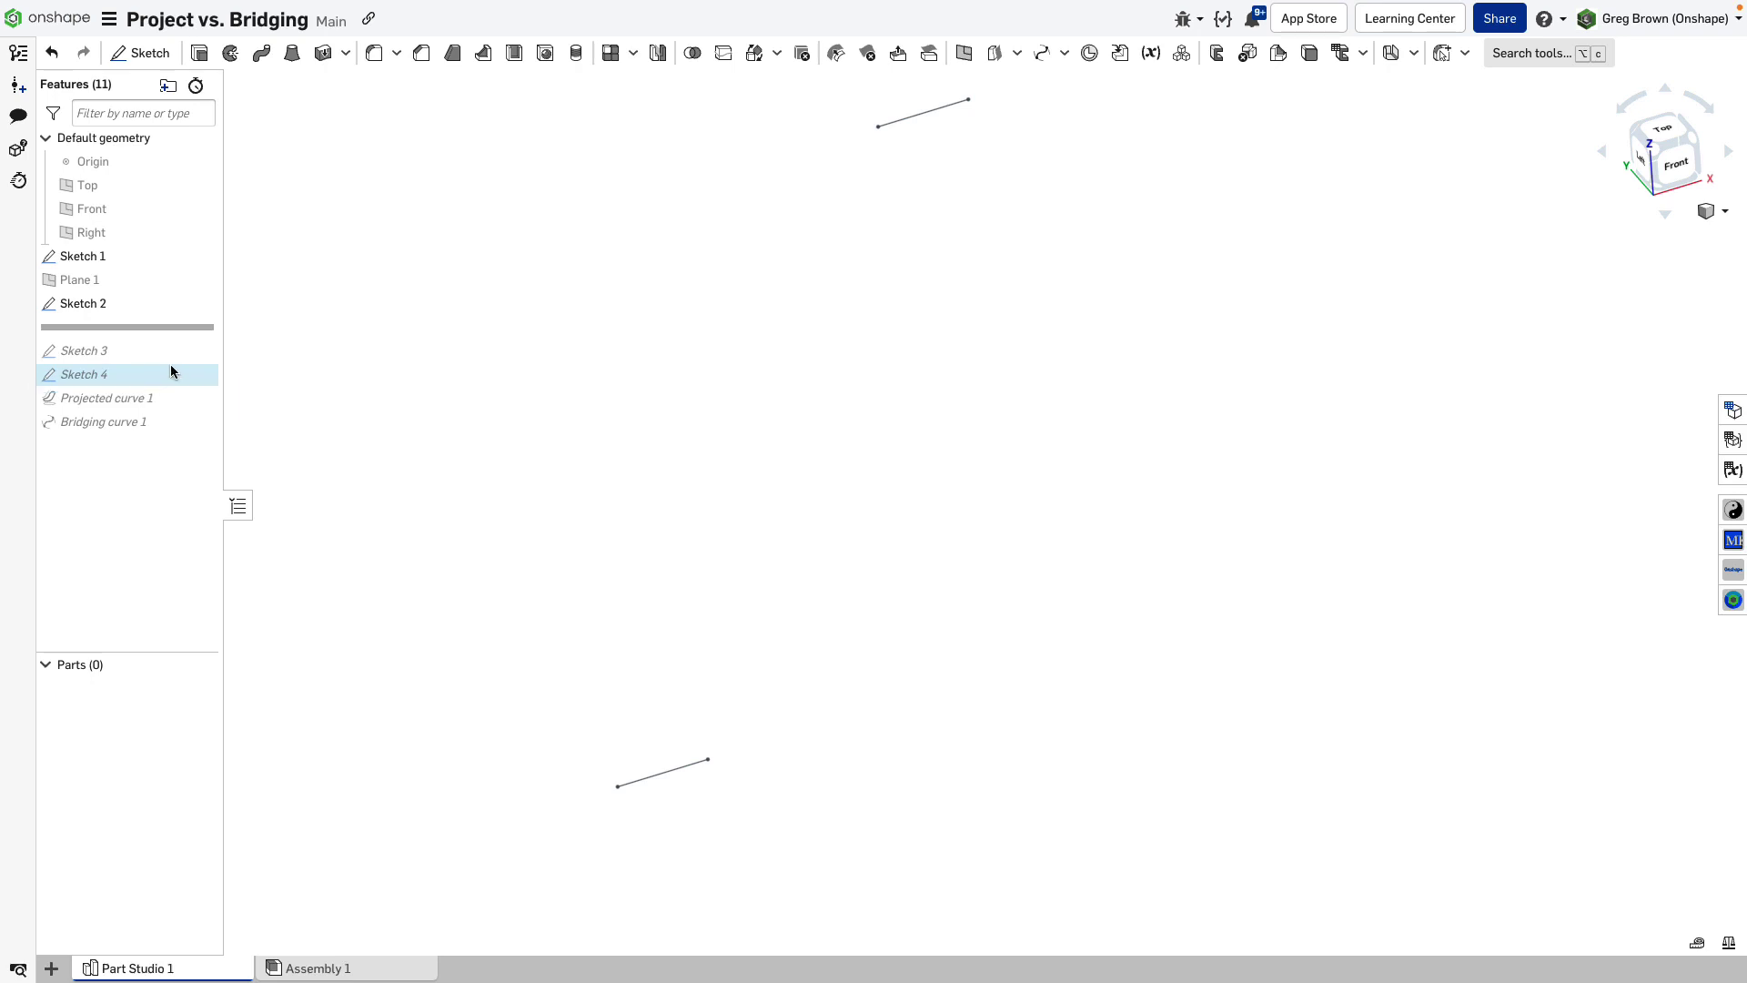
{"action": "left_click", "coordinate": [201, 304]}
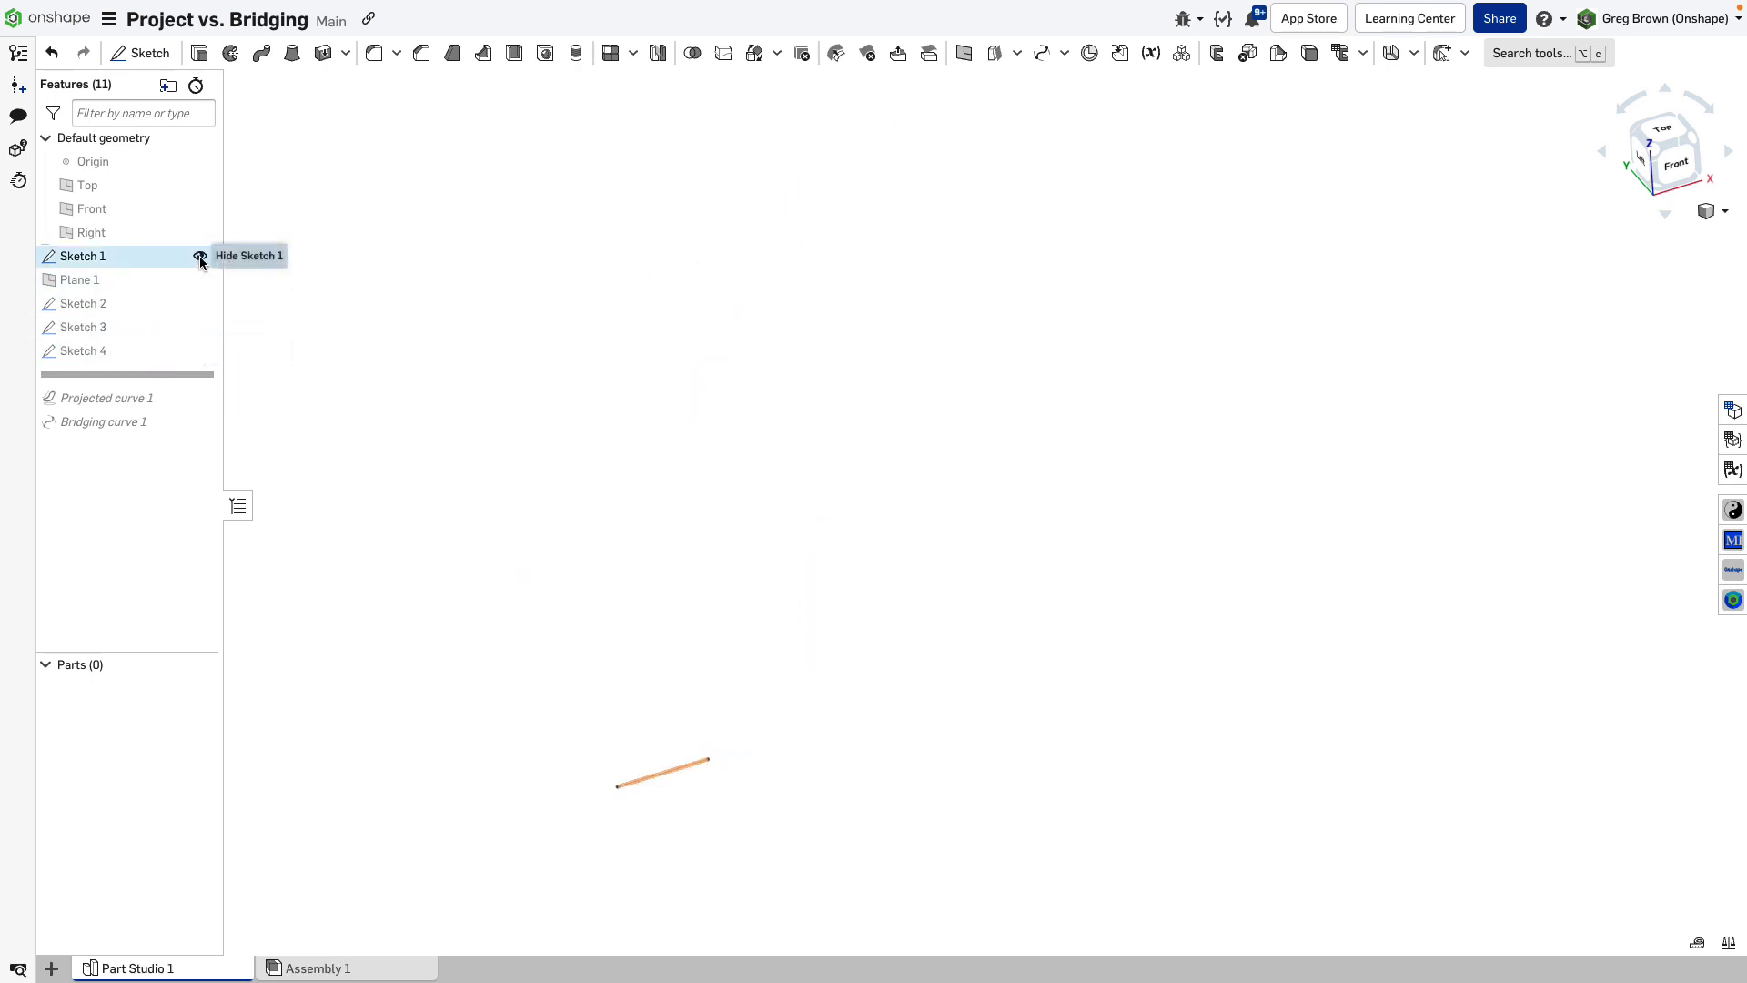
{"action": "left_click", "coordinate": [200, 257]}
{"action": "mouse_move", "coordinate": [172, 374]}
{"action": "left_mouse_down"}
{"action": "mouse_move", "coordinate": [182, 402]}
{"action": "mouse_move", "coordinate": [166, 404]}
{"action": "left_mouse_up"}
{"action": "right_click_drag", "start_coordinate": [591, 400], "coordinate": [788, 427]}
Analyze Projected curve 1 with curvature combs and a control point grid, examine it from another angle, and close the analysis
{"action": "left_click", "coordinate": [804, 424]}
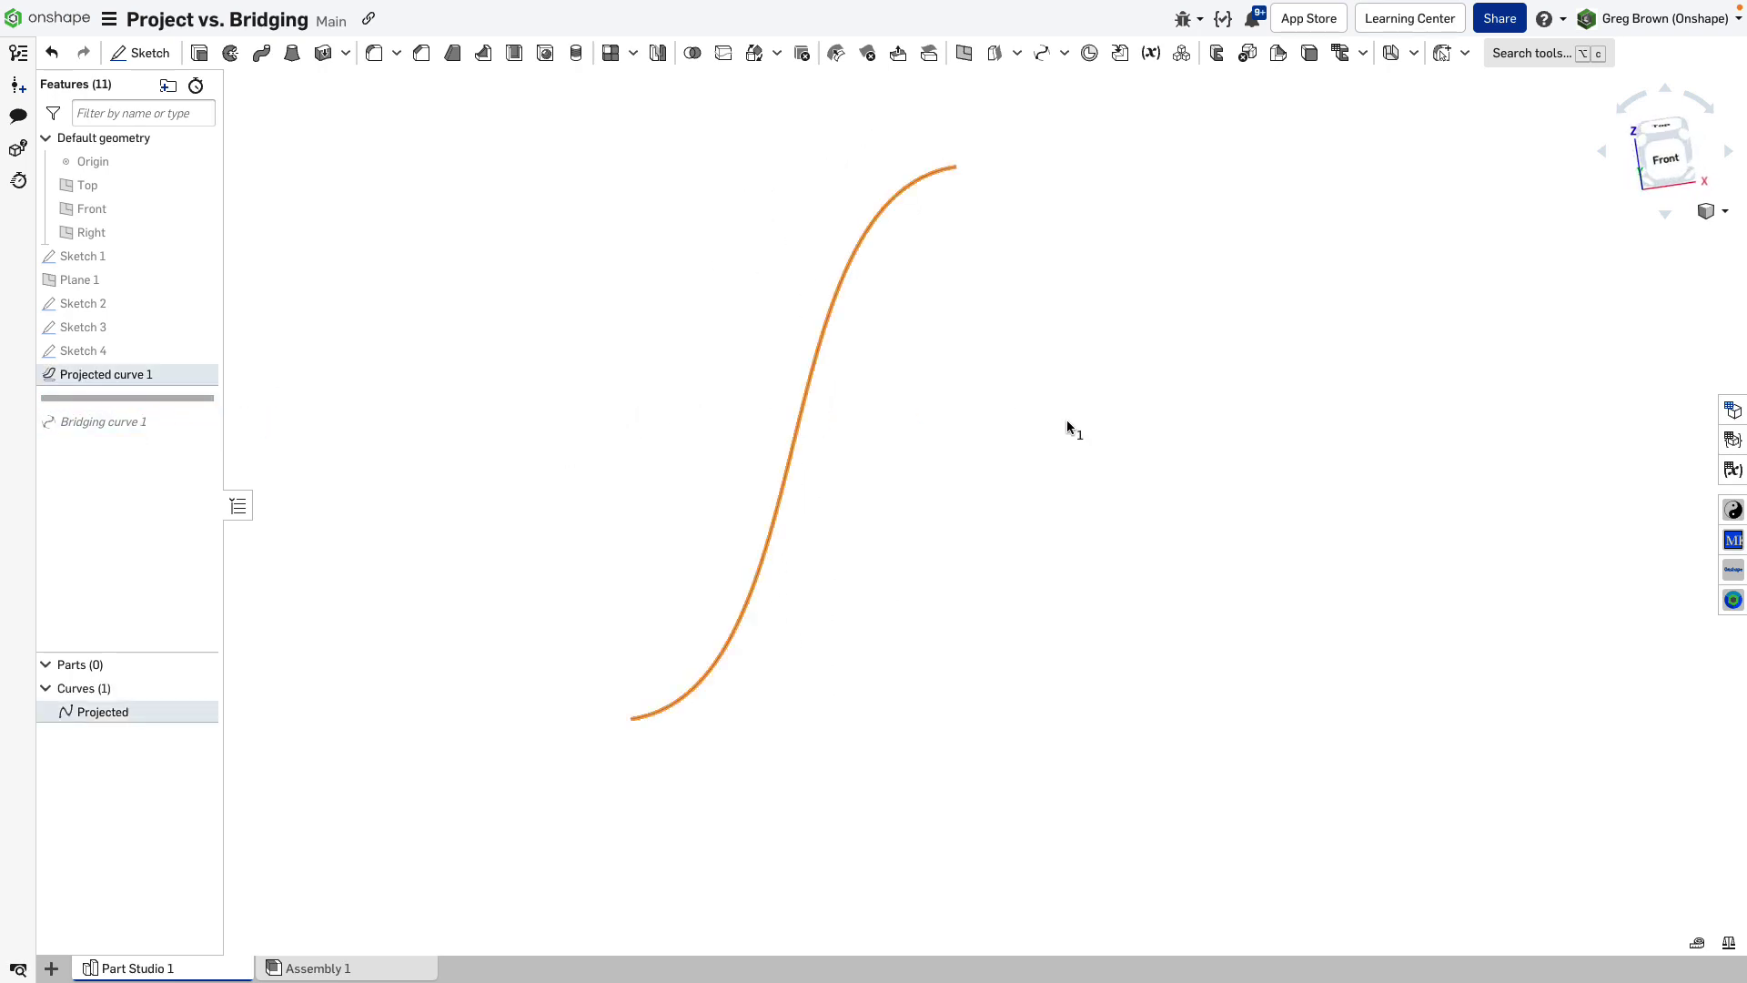
{"action": "key", "text": "shift+c"}
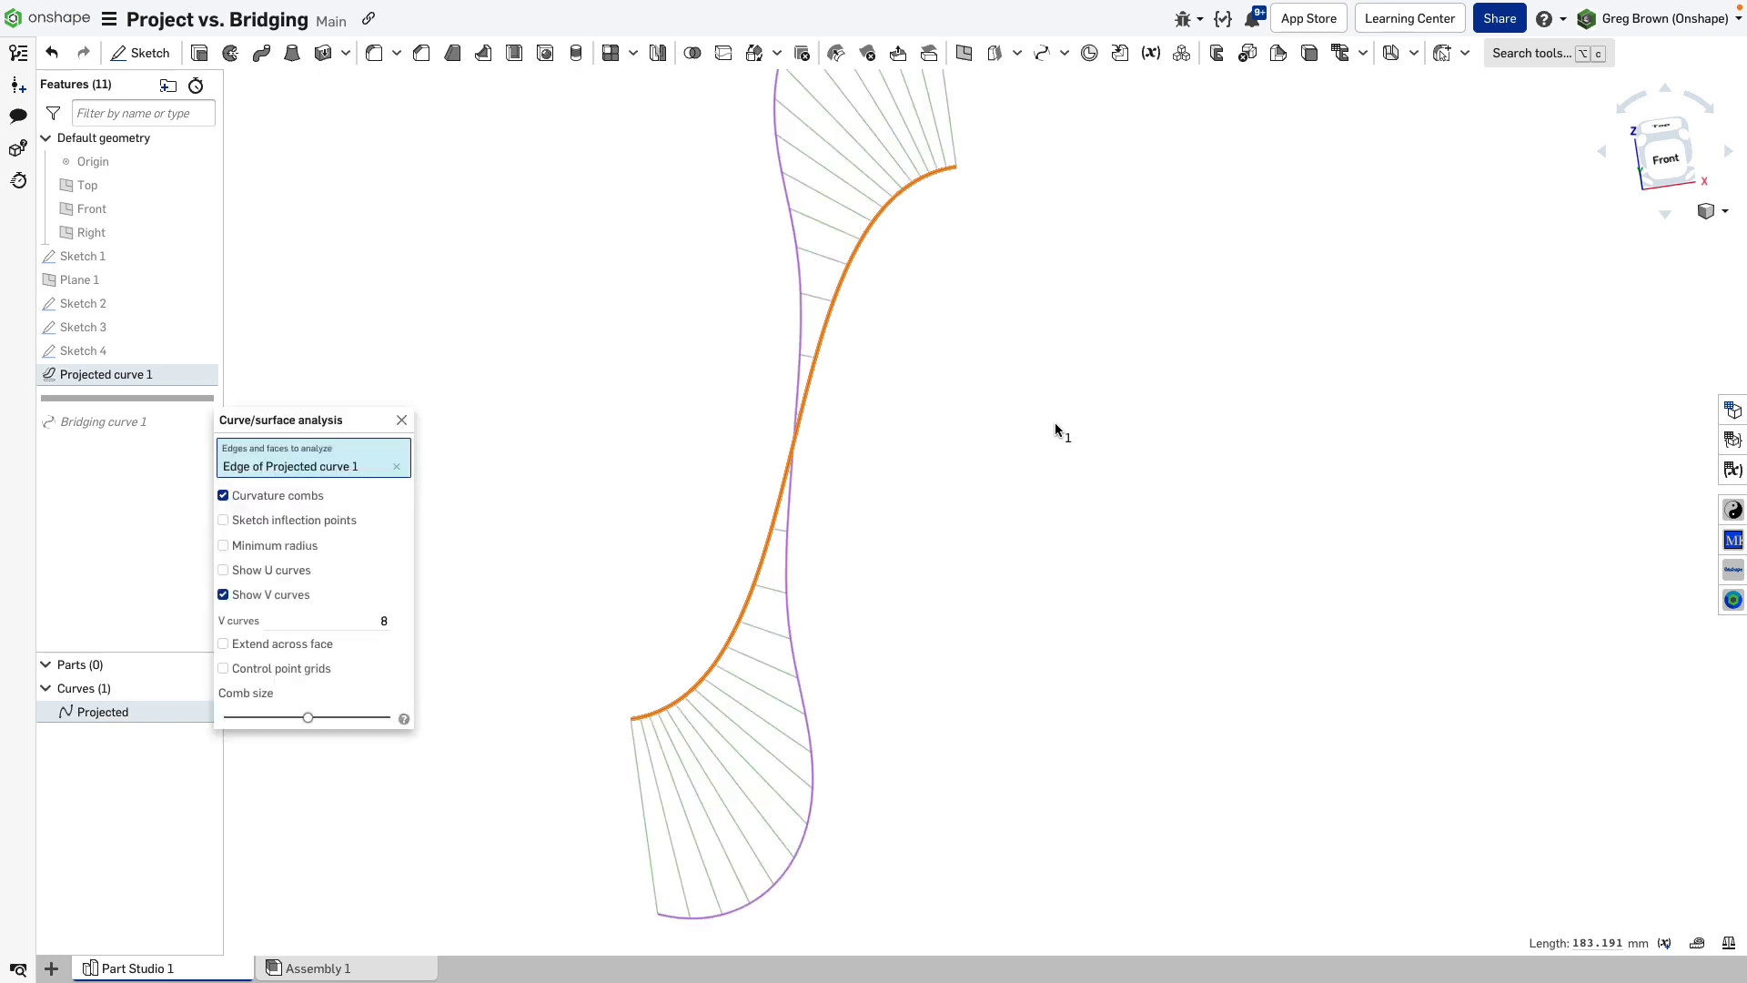
{"action": "scroll", "coordinate": [813, 630], "scroll_direction": "down", "scroll_amount": 2}
{"action": "scroll", "coordinate": [846, 634], "scroll_direction": "down", "scroll_amount": 2}
{"action": "mouse_move", "coordinate": [870, 601]}
{"action": "right_mouse_down"}
{"action": "mouse_move", "coordinate": [752, 546]}
{"action": "mouse_move", "coordinate": [925, 597]}
{"action": "mouse_move", "coordinate": [870, 616]}
{"action": "mouse_move", "coordinate": [843, 602]}
{"action": "right_mouse_up"}
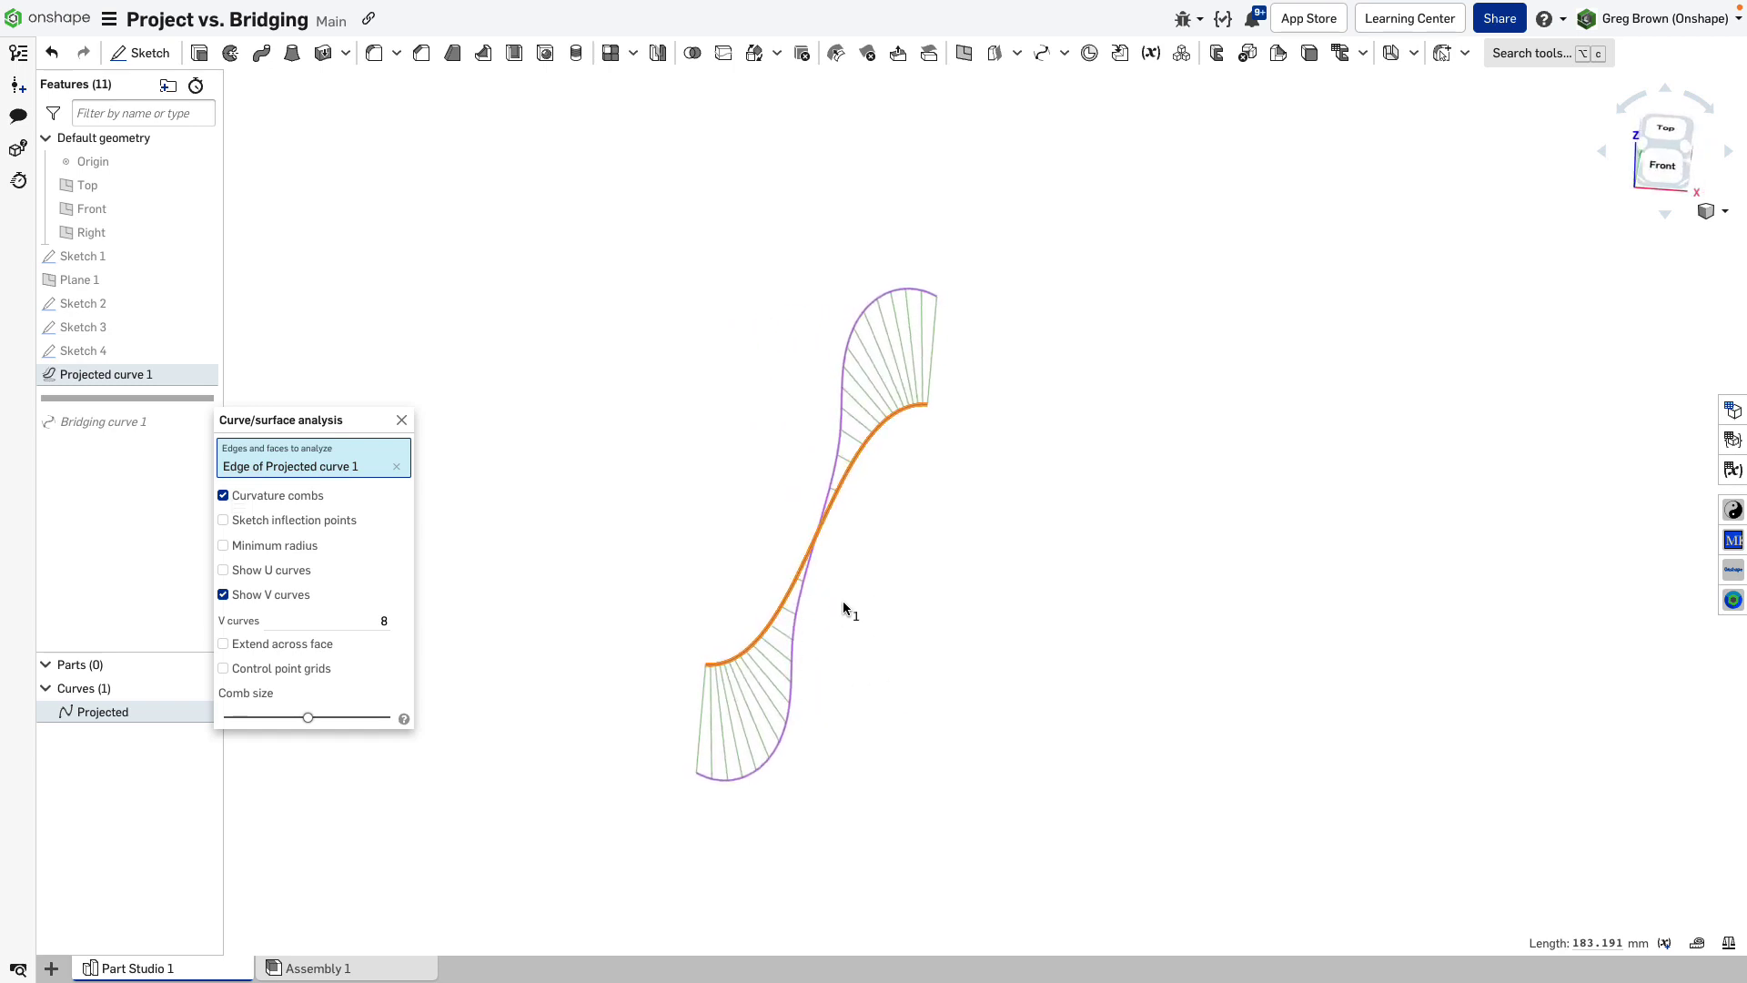
{"action": "left_click", "coordinate": [296, 672]}
{"action": "left_click", "coordinate": [402, 421]}
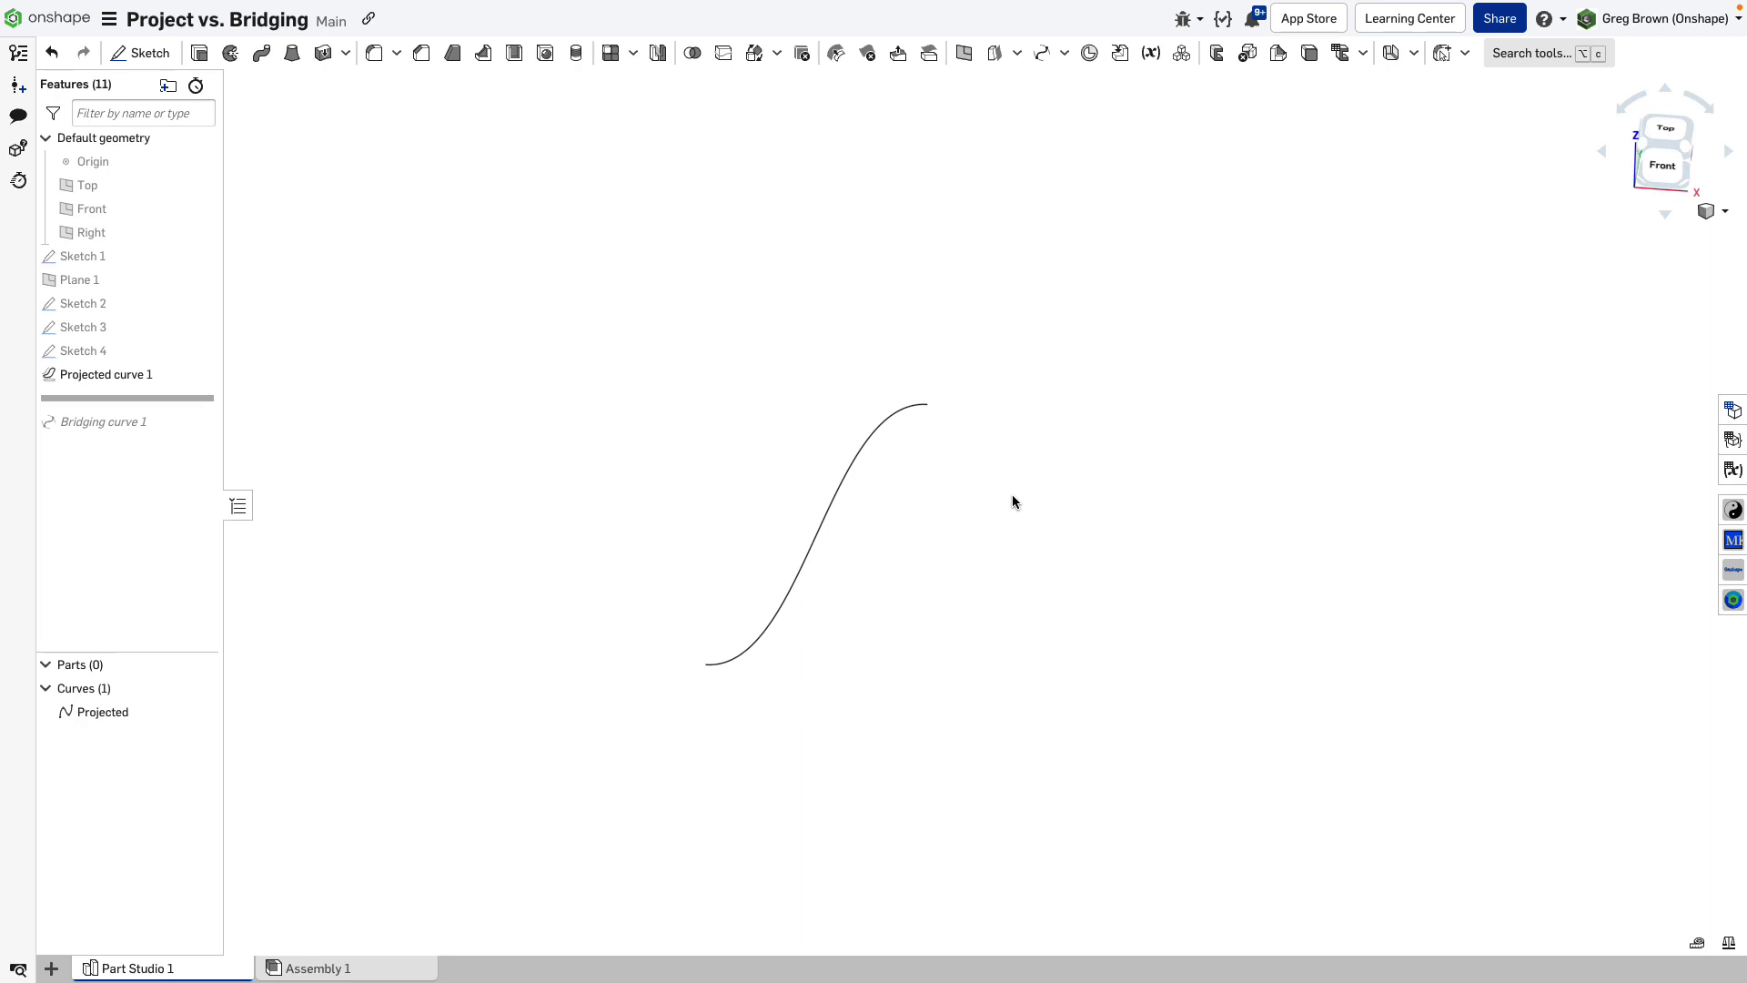
Evaluate Projected curve 1 with Curve Eval, examine its control points along the curve from several angles, and cancel the feature
{"action": "key", "text": "s"}
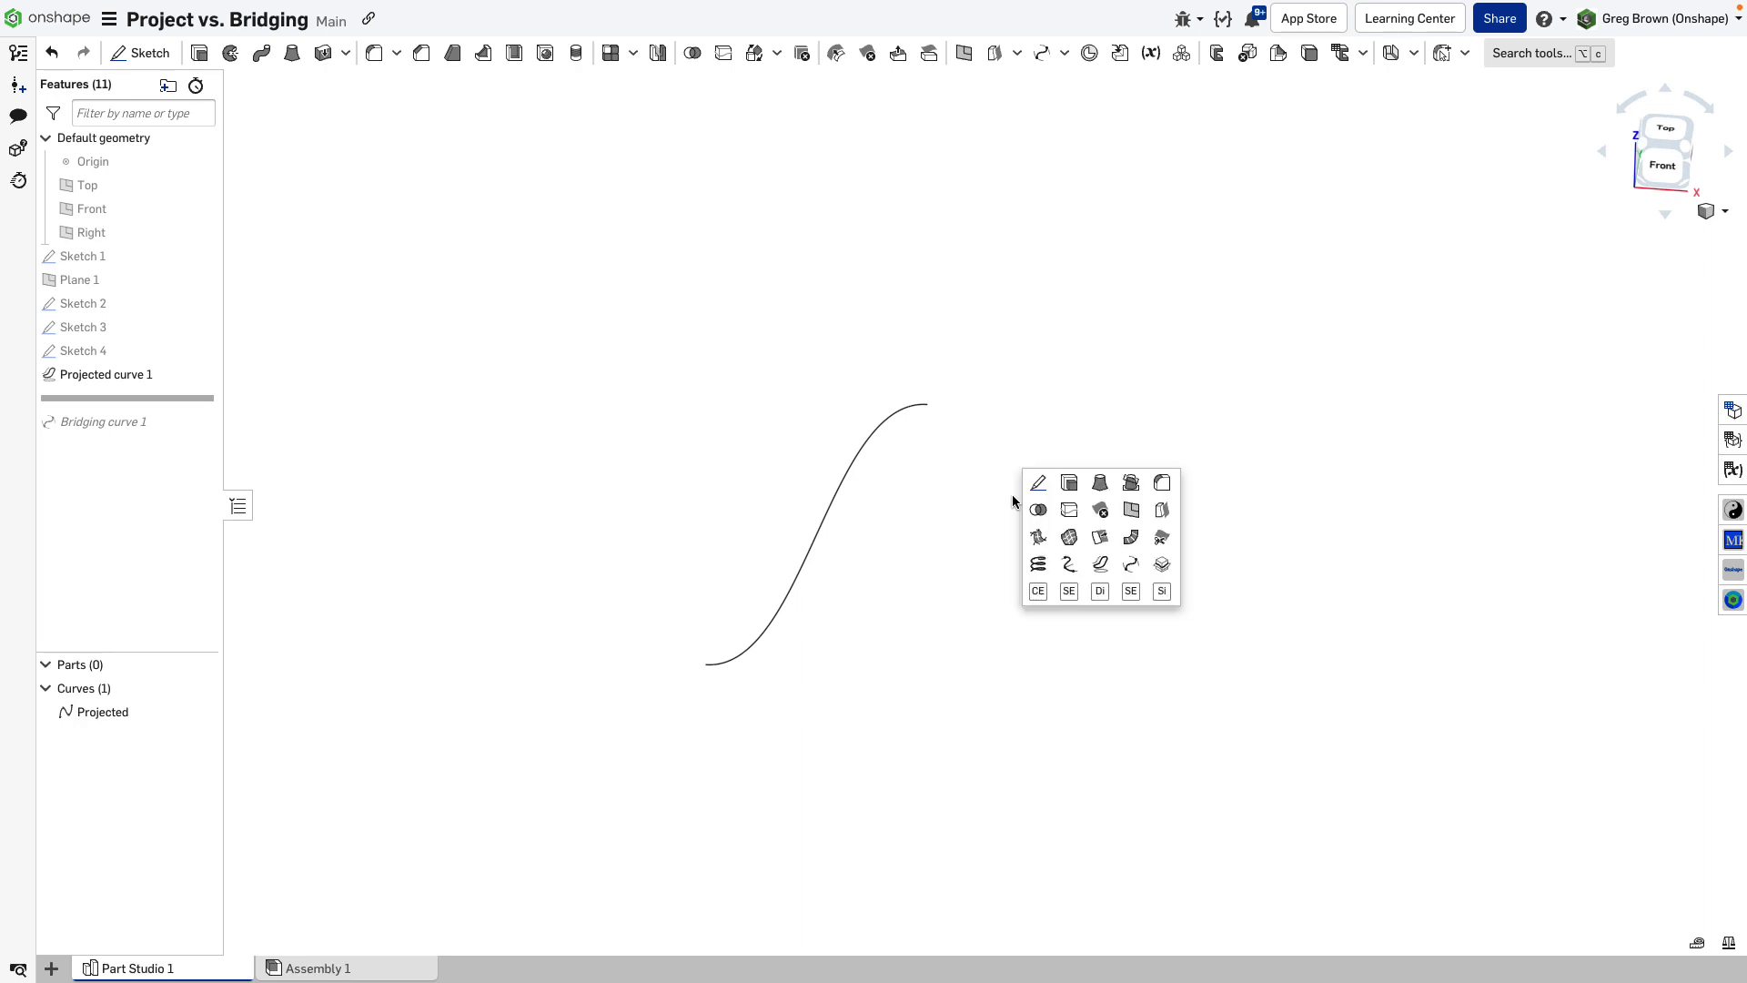
{"action": "left_click", "coordinate": [1039, 591]}
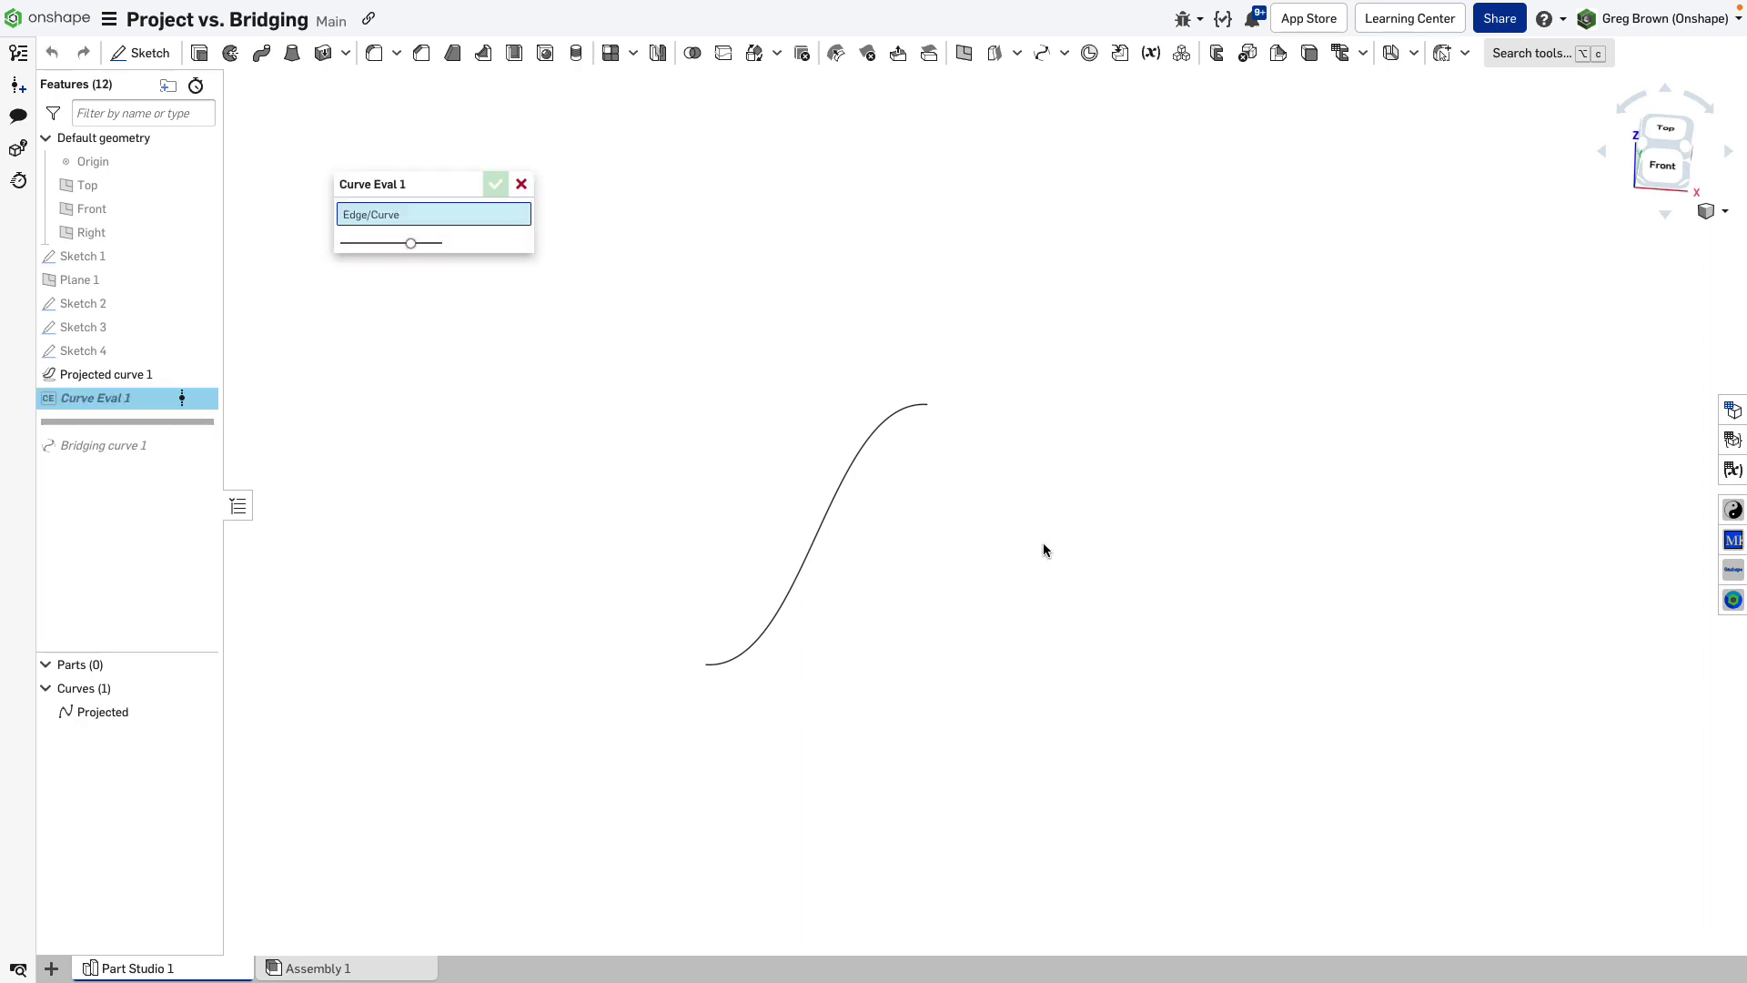
{"action": "left_click", "coordinate": [854, 460]}
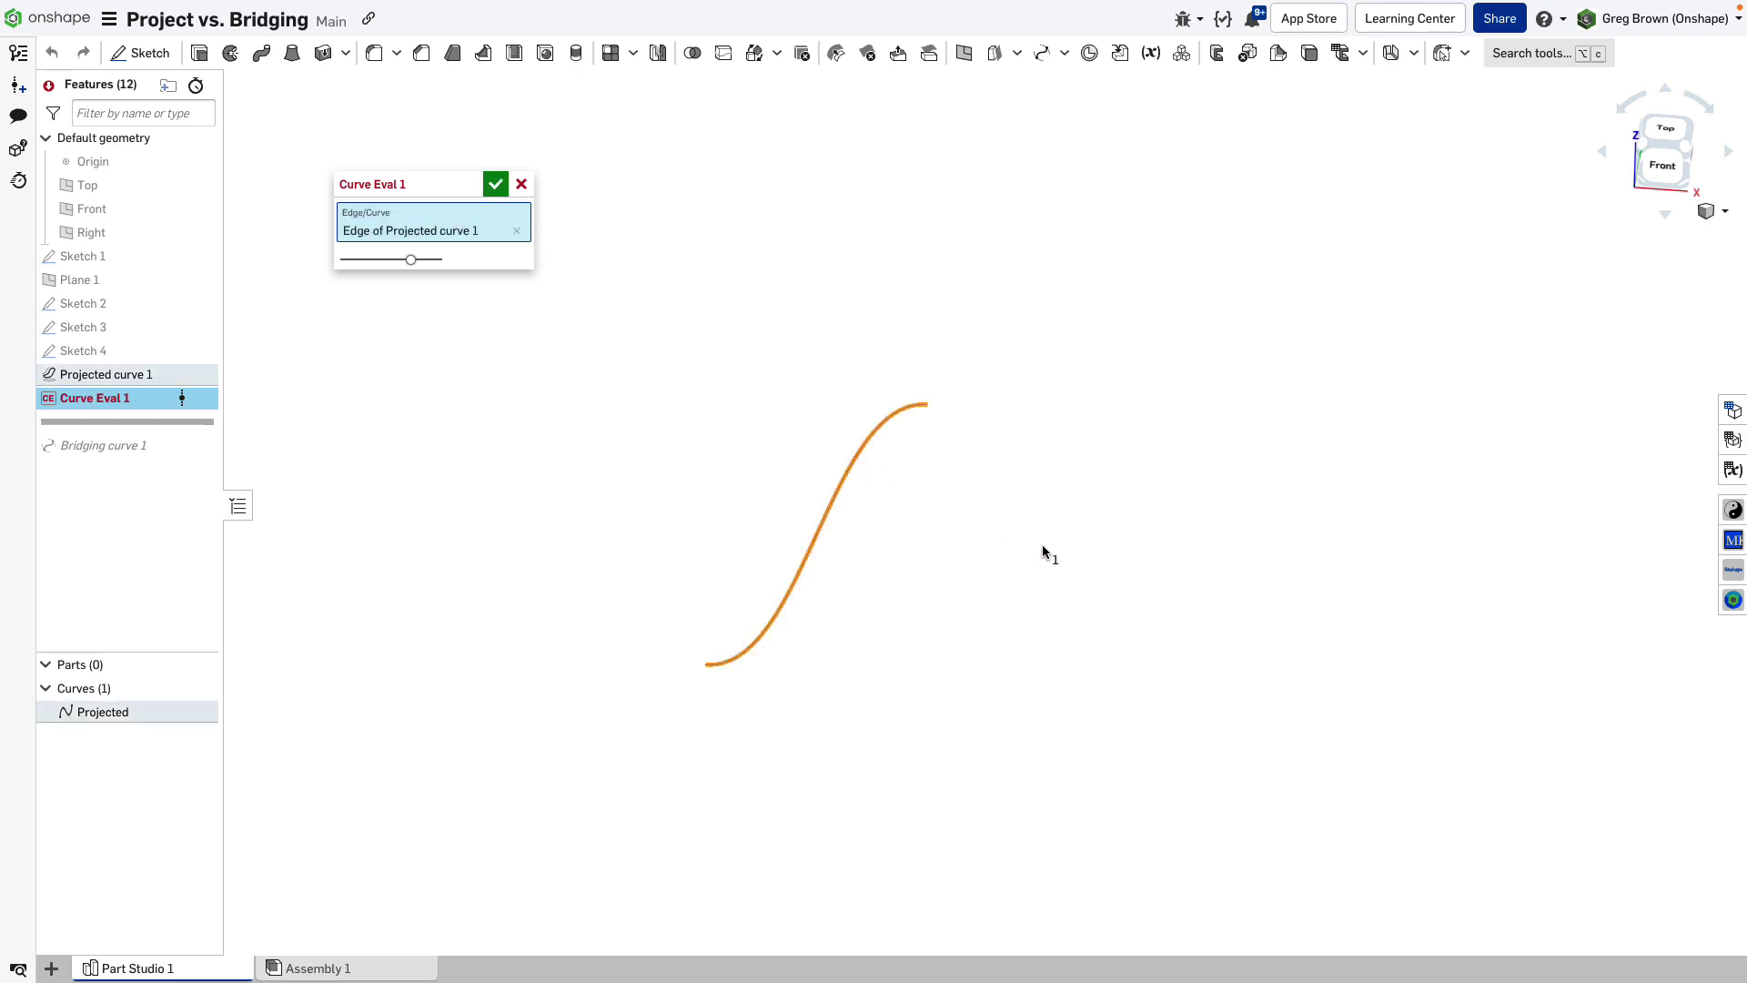
{"action": "scroll", "coordinate": [719, 673], "scroll_direction": "up", "scroll_amount": 3}
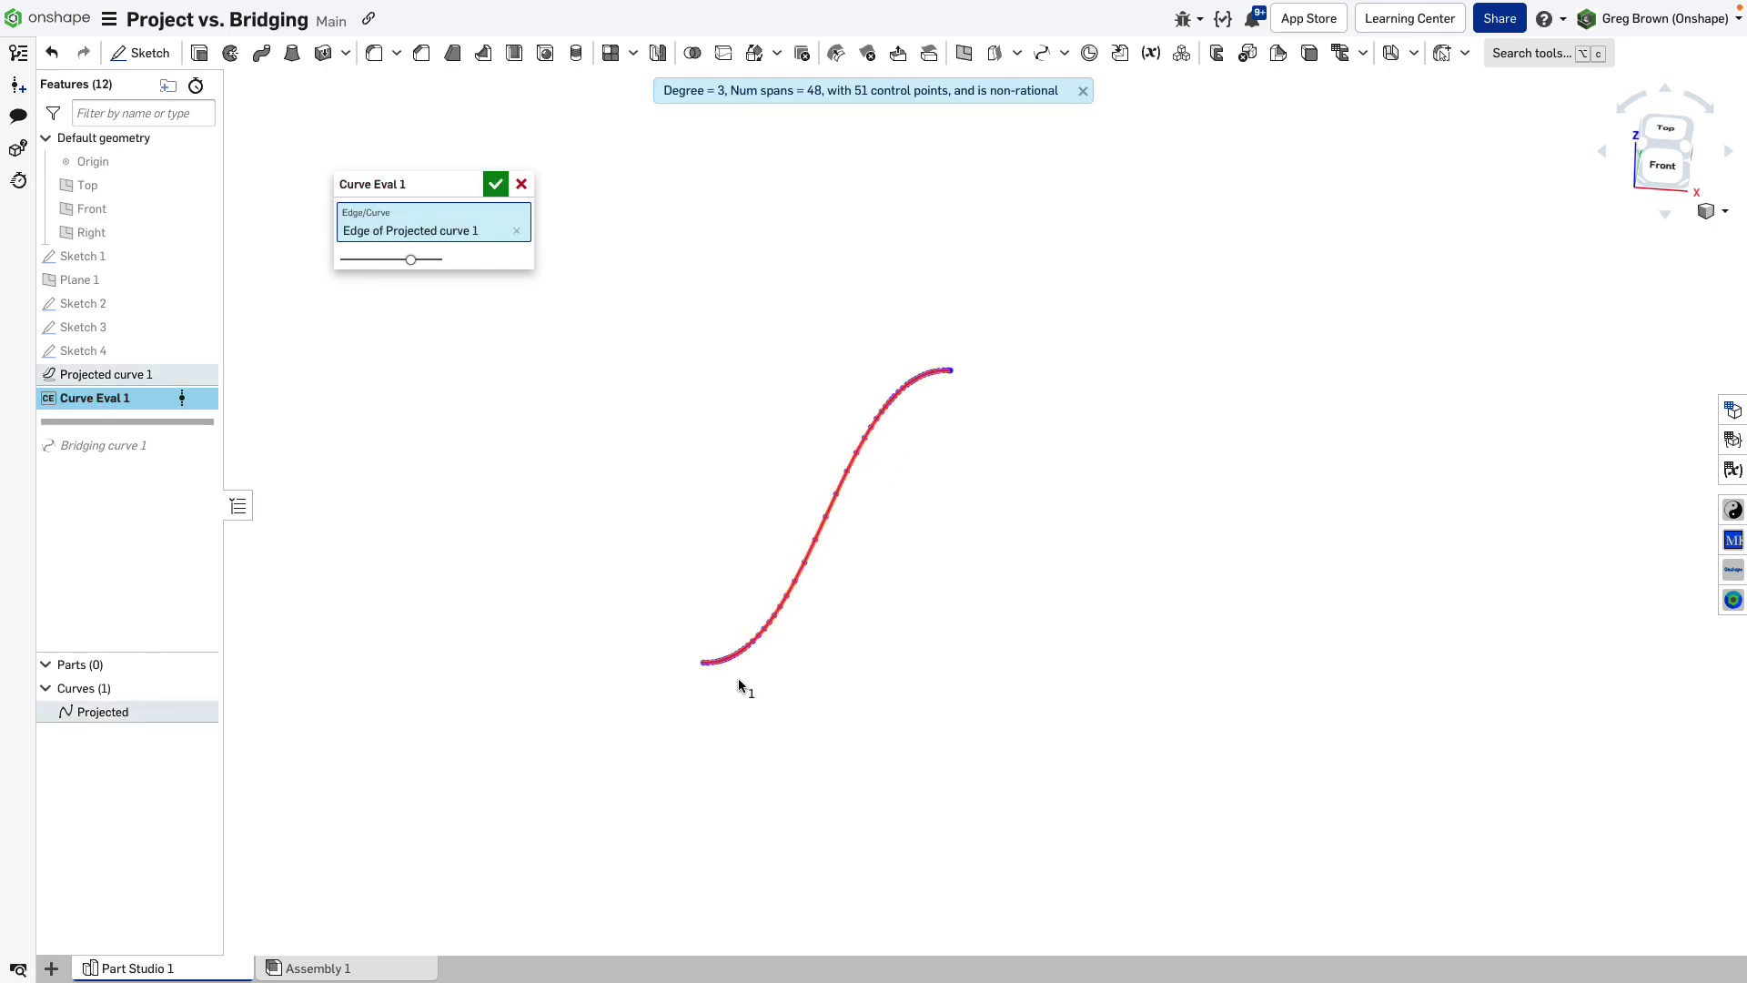
{"action": "scroll", "coordinate": [702, 667], "scroll_direction": "up", "scroll_amount": 4}
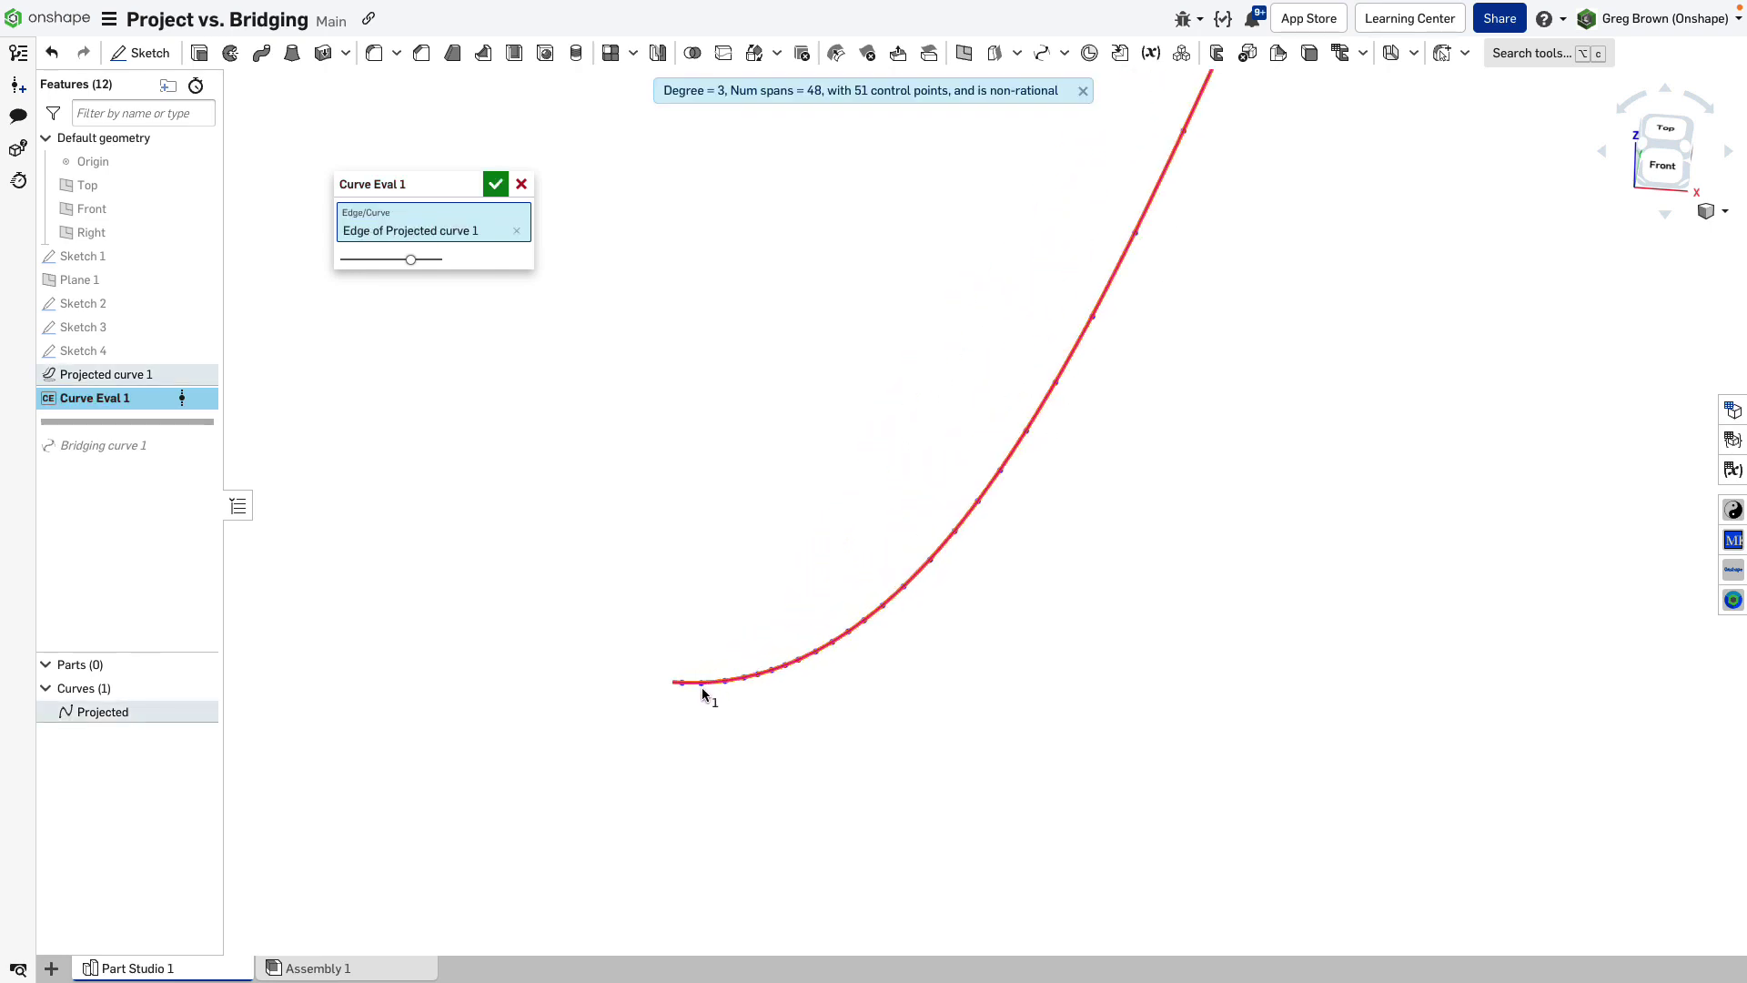
{"action": "scroll", "coordinate": [737, 686], "scroll_direction": "down", "scroll_amount": 5}
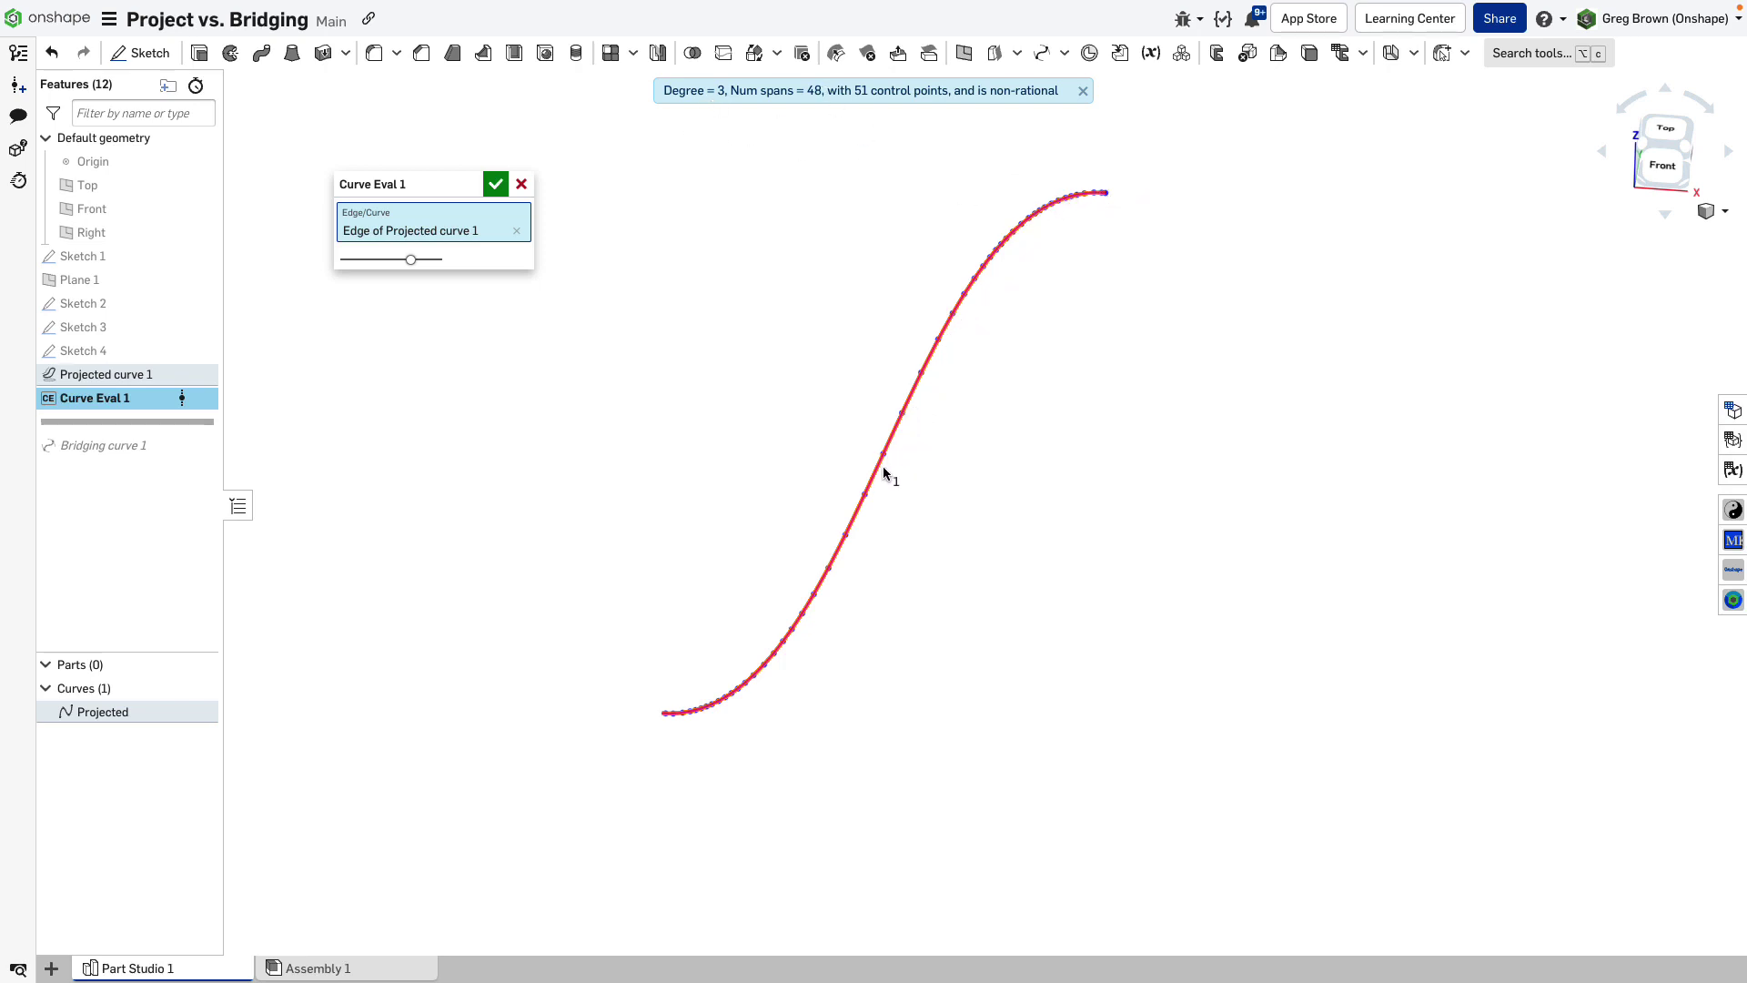
{"action": "mouse_move", "coordinate": [1010, 460]}
{"action": "right_mouse_down"}
{"action": "mouse_move", "coordinate": [1131, 405]}
{"action": "mouse_move", "coordinate": [970, 455]}
{"action": "mouse_move", "coordinate": [1034, 446]}
{"action": "mouse_move", "coordinate": [1009, 453]}
{"action": "right_mouse_up"}
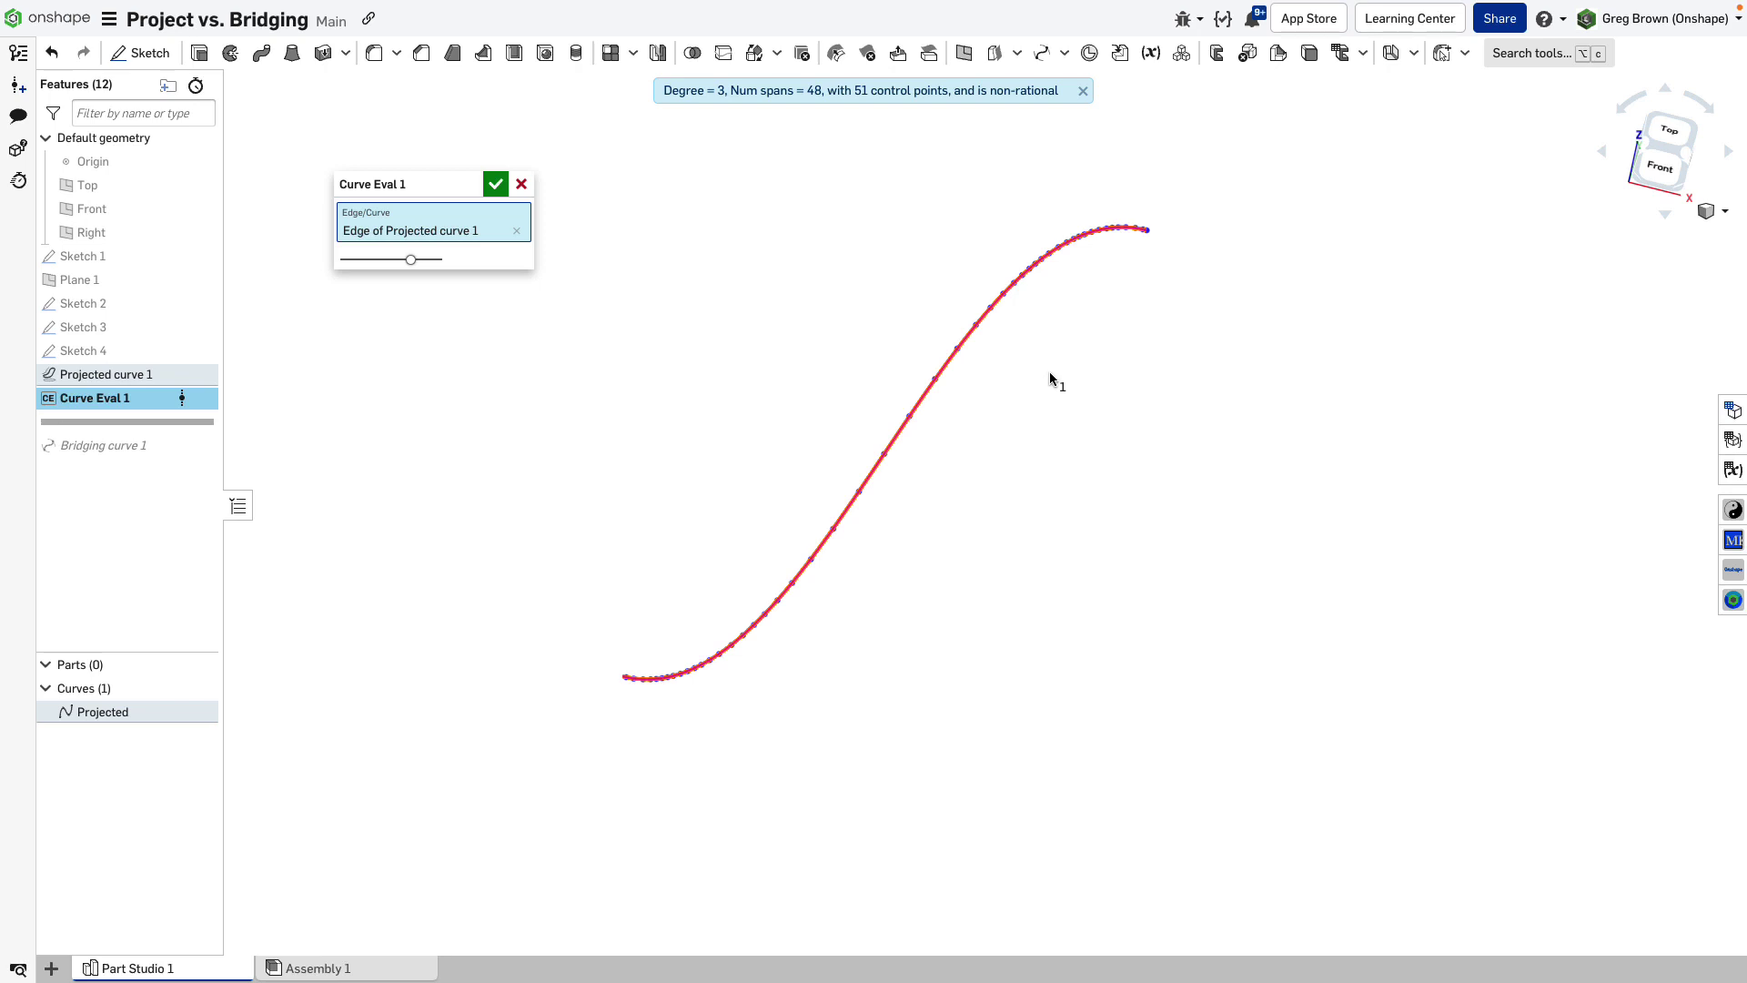
{"action": "right_click_drag", "start_coordinate": [1049, 378], "coordinate": [1146, 295]}
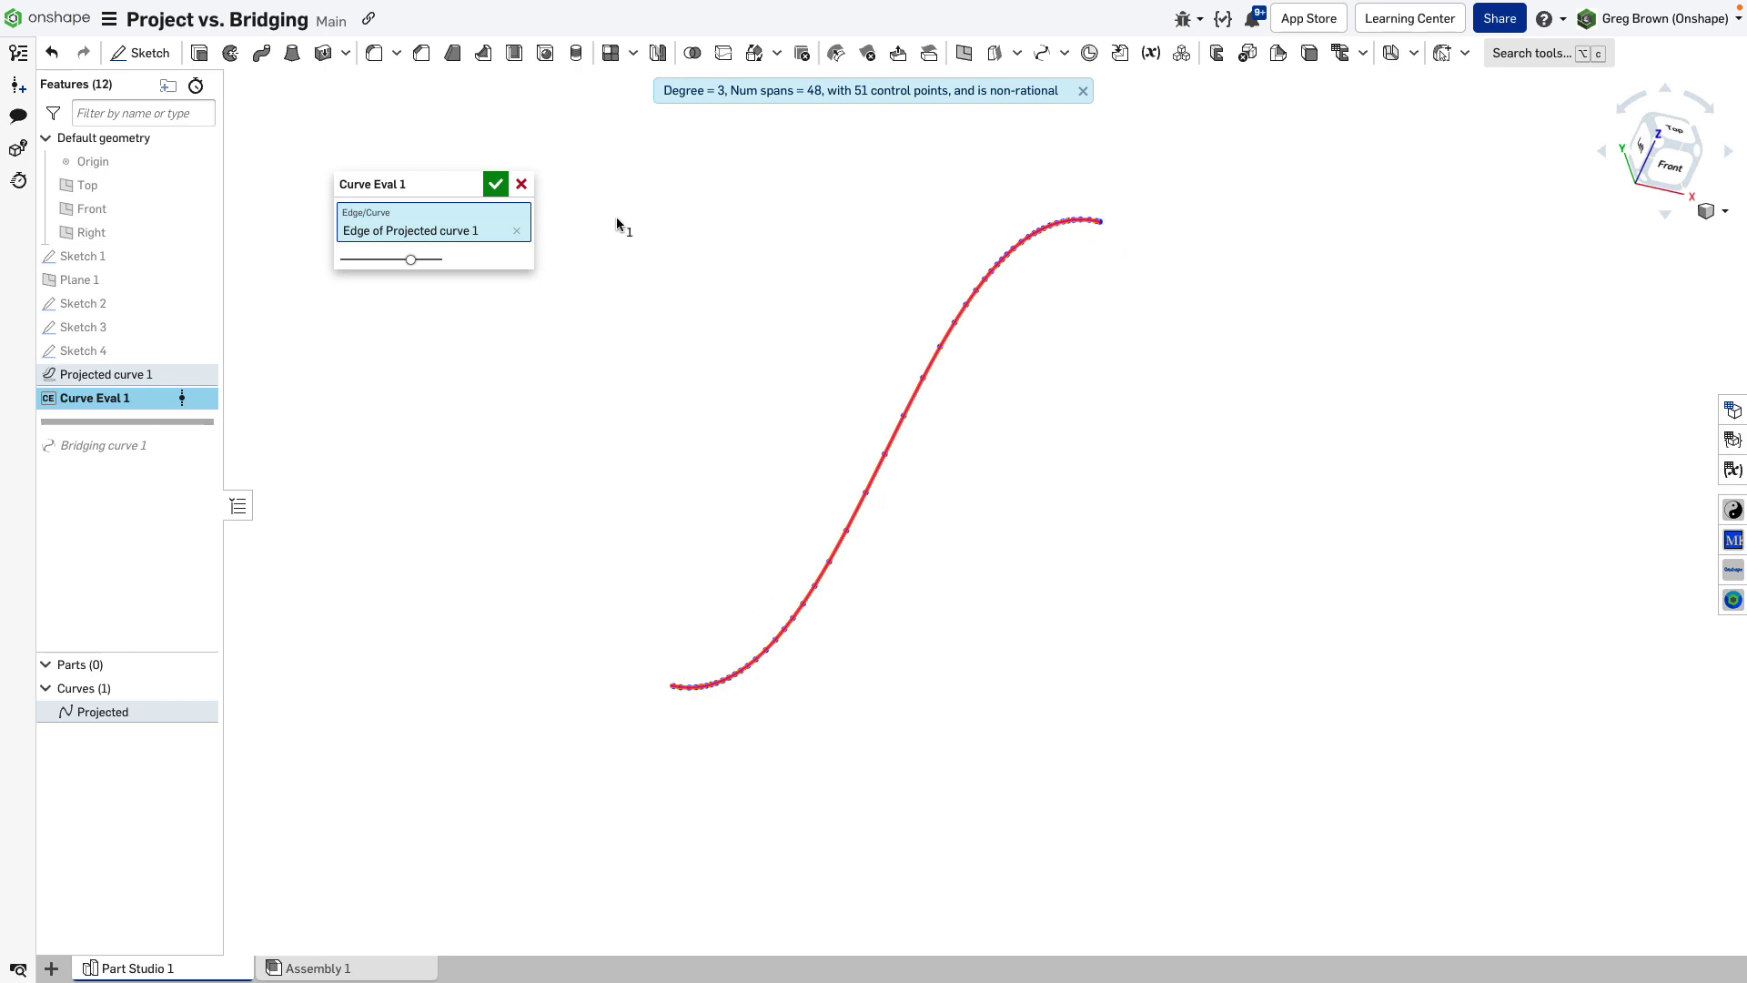
{"action": "left_click", "coordinate": [522, 184]}
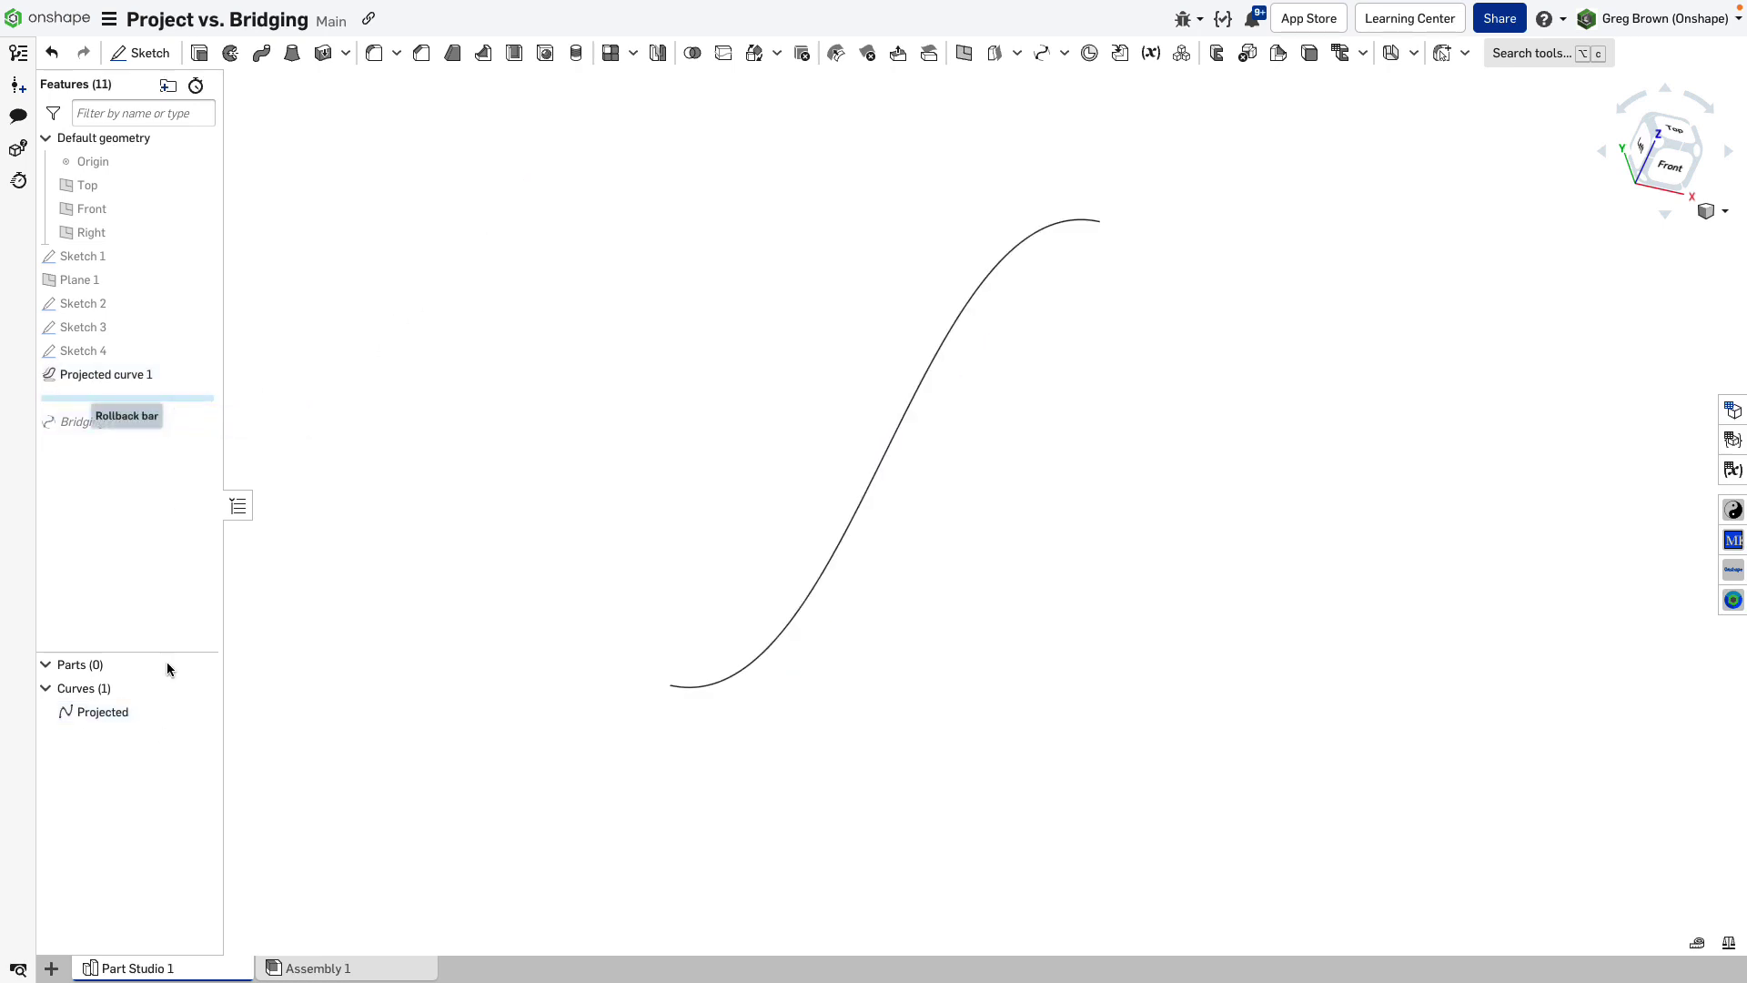
Roll the feature list forward to include Bridging curve 1 and hide the Projected curve
{"action": "left_click_drag", "start_coordinate": [164, 400], "coordinate": [162, 428]}
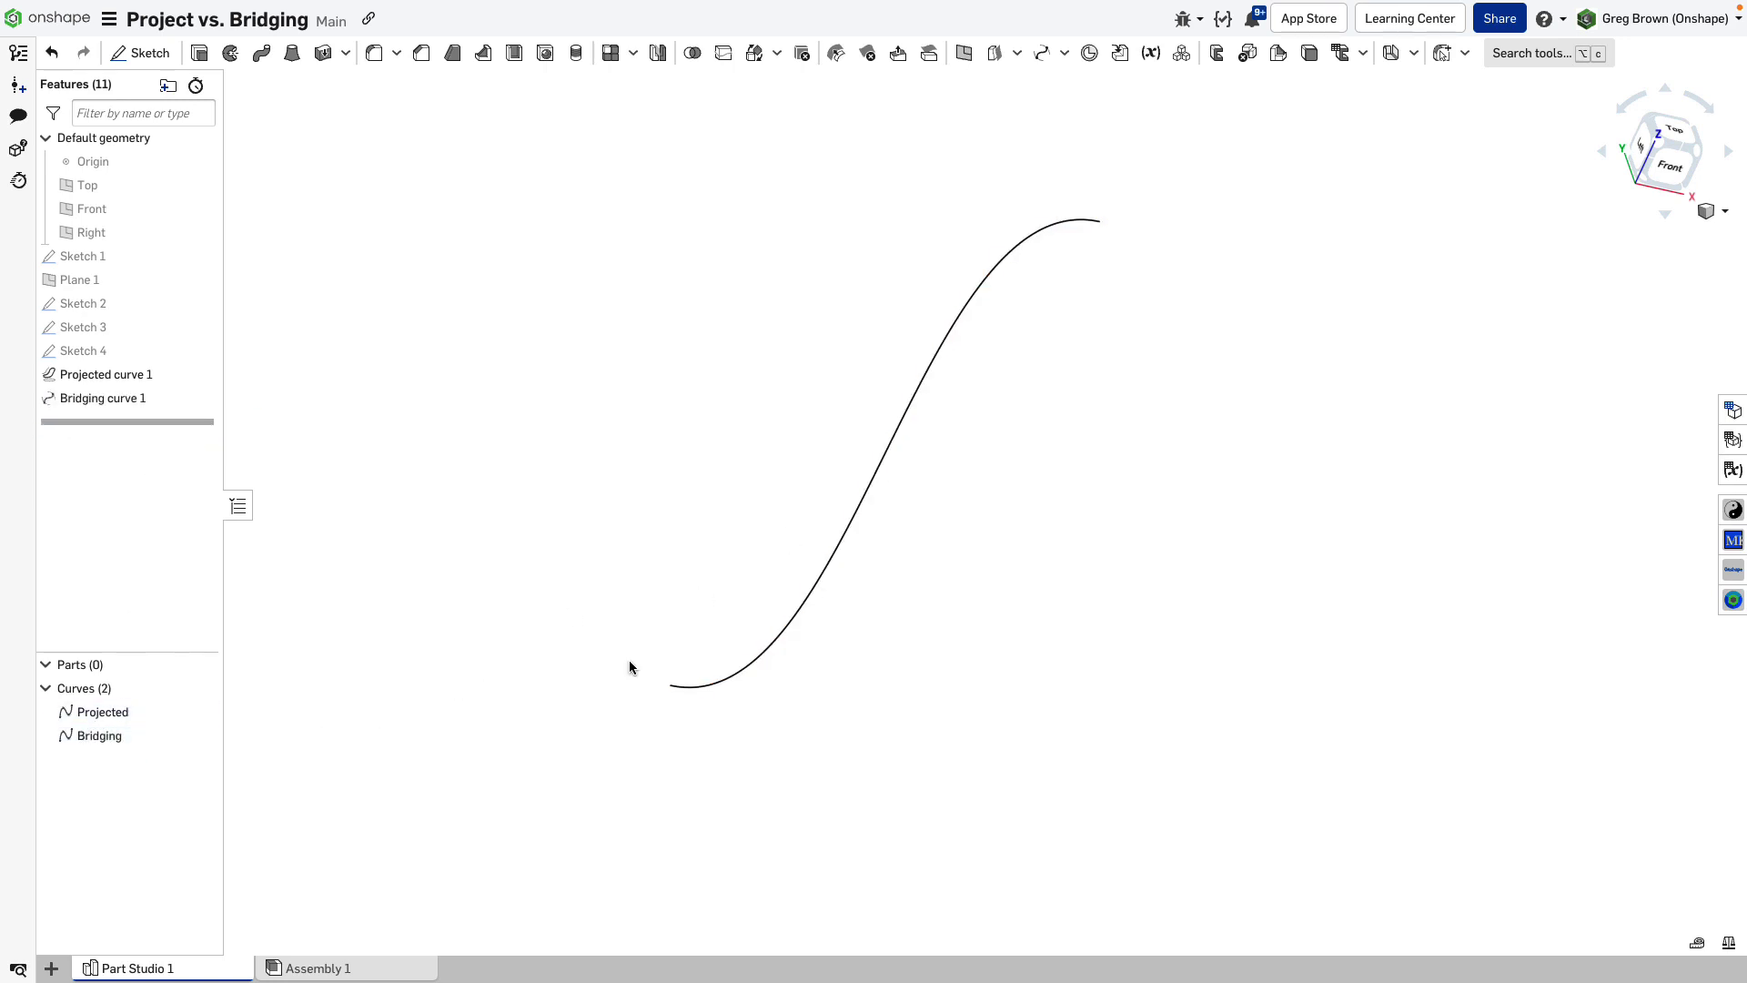
{"action": "left_click", "coordinate": [160, 735]}
{"action": "right_click_drag", "start_coordinate": [343, 701], "coordinate": [473, 655]}
{"action": "left_click", "coordinate": [282, 766]}
{"action": "left_click", "coordinate": [103, 712]}
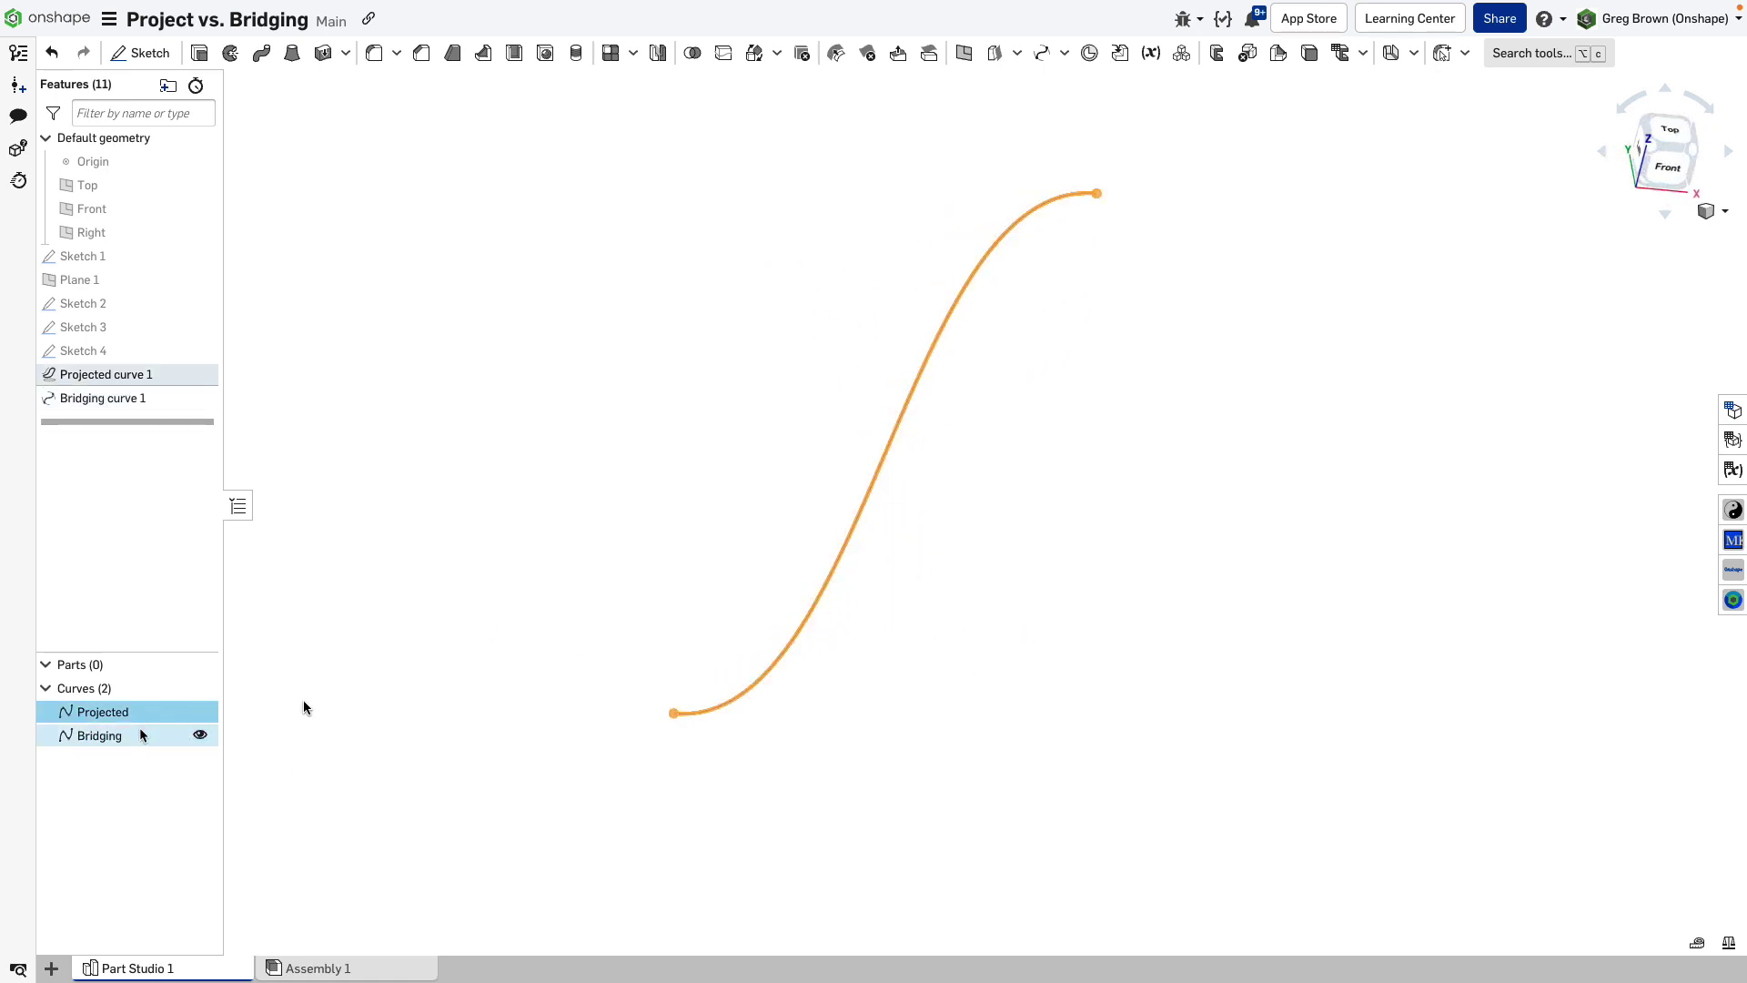
{"action": "left_click", "coordinate": [229, 733]}
{"action": "left_click", "coordinate": [200, 711]}
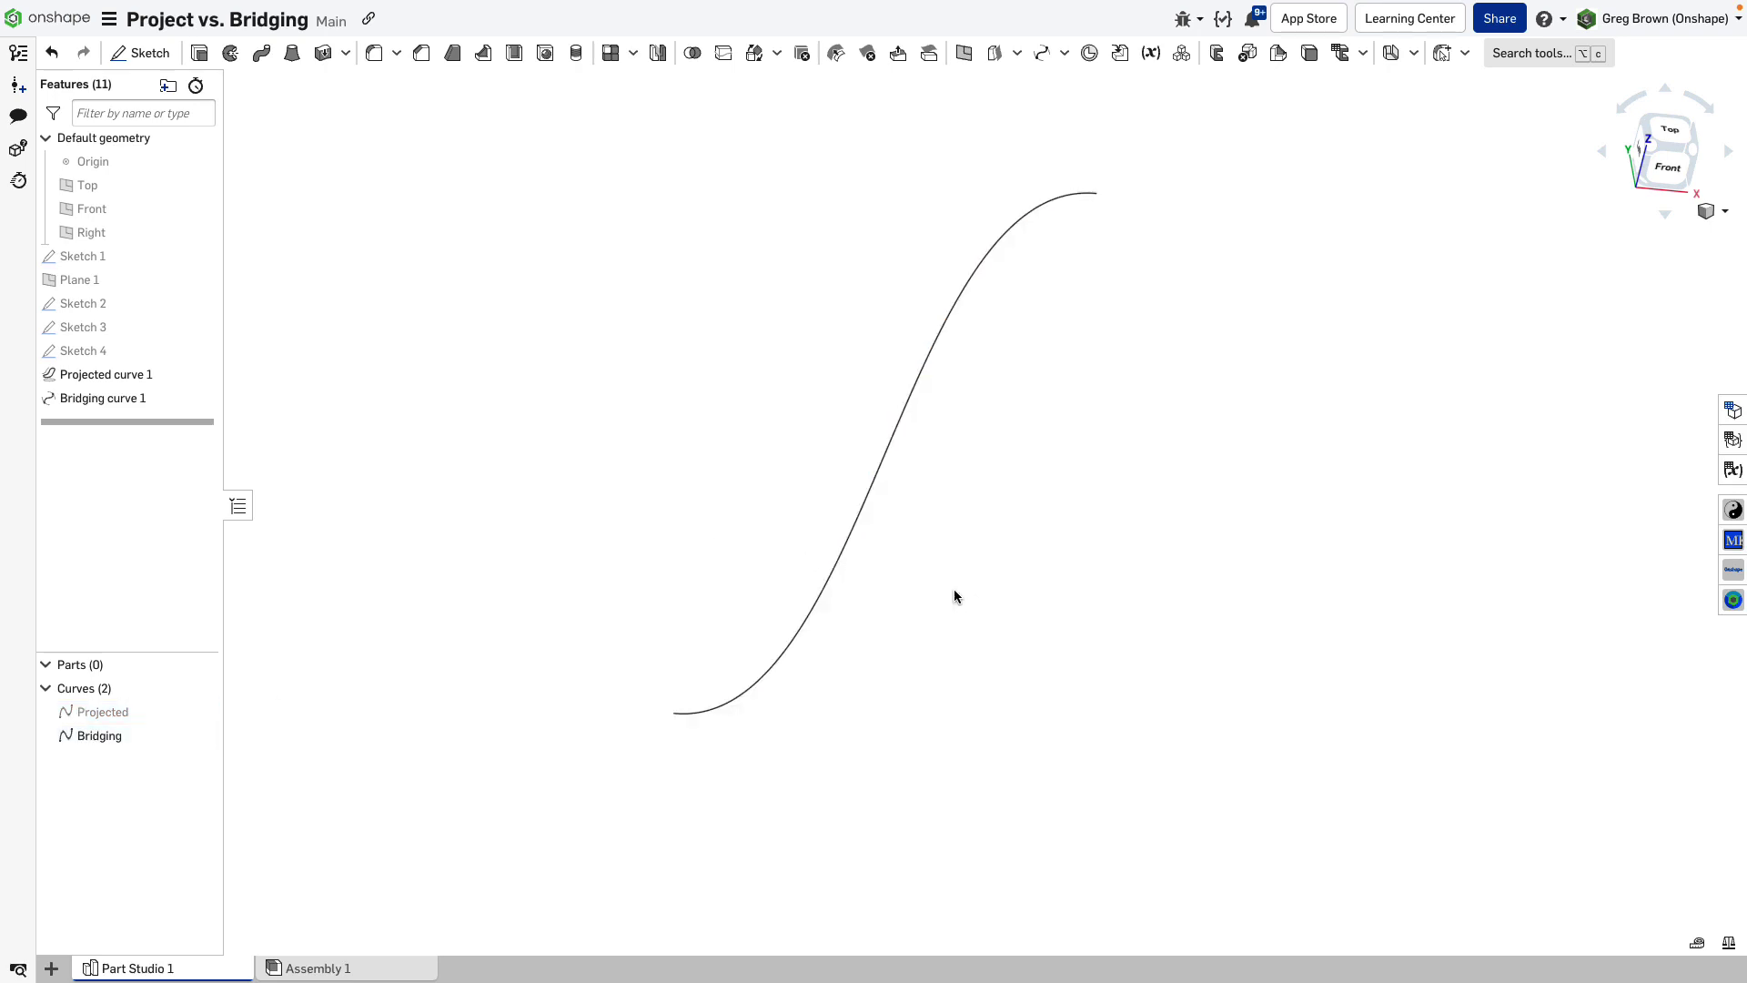
Analyze Bridging curve 1 with curvature combs, examine its control point grid without the combs, and close the analysis
{"action": "left_click", "coordinate": [823, 598]}
{"action": "key", "text": "shift+c"}
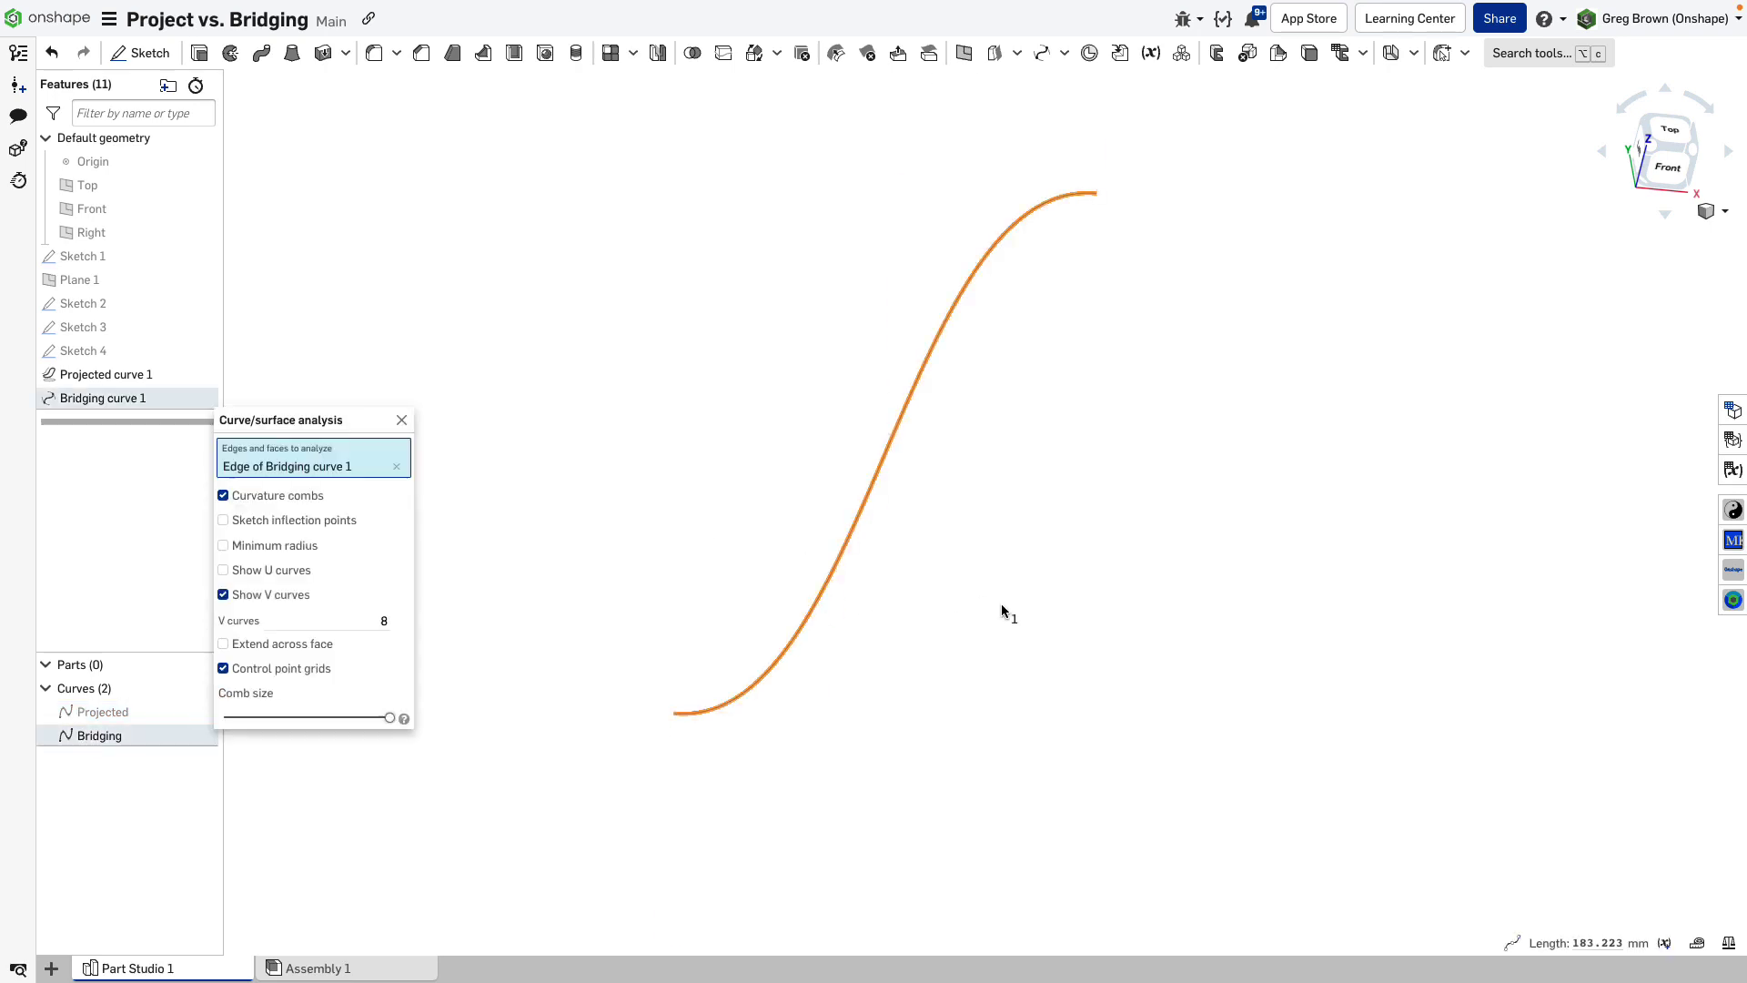
{"action": "left_click", "coordinate": [293, 669]}
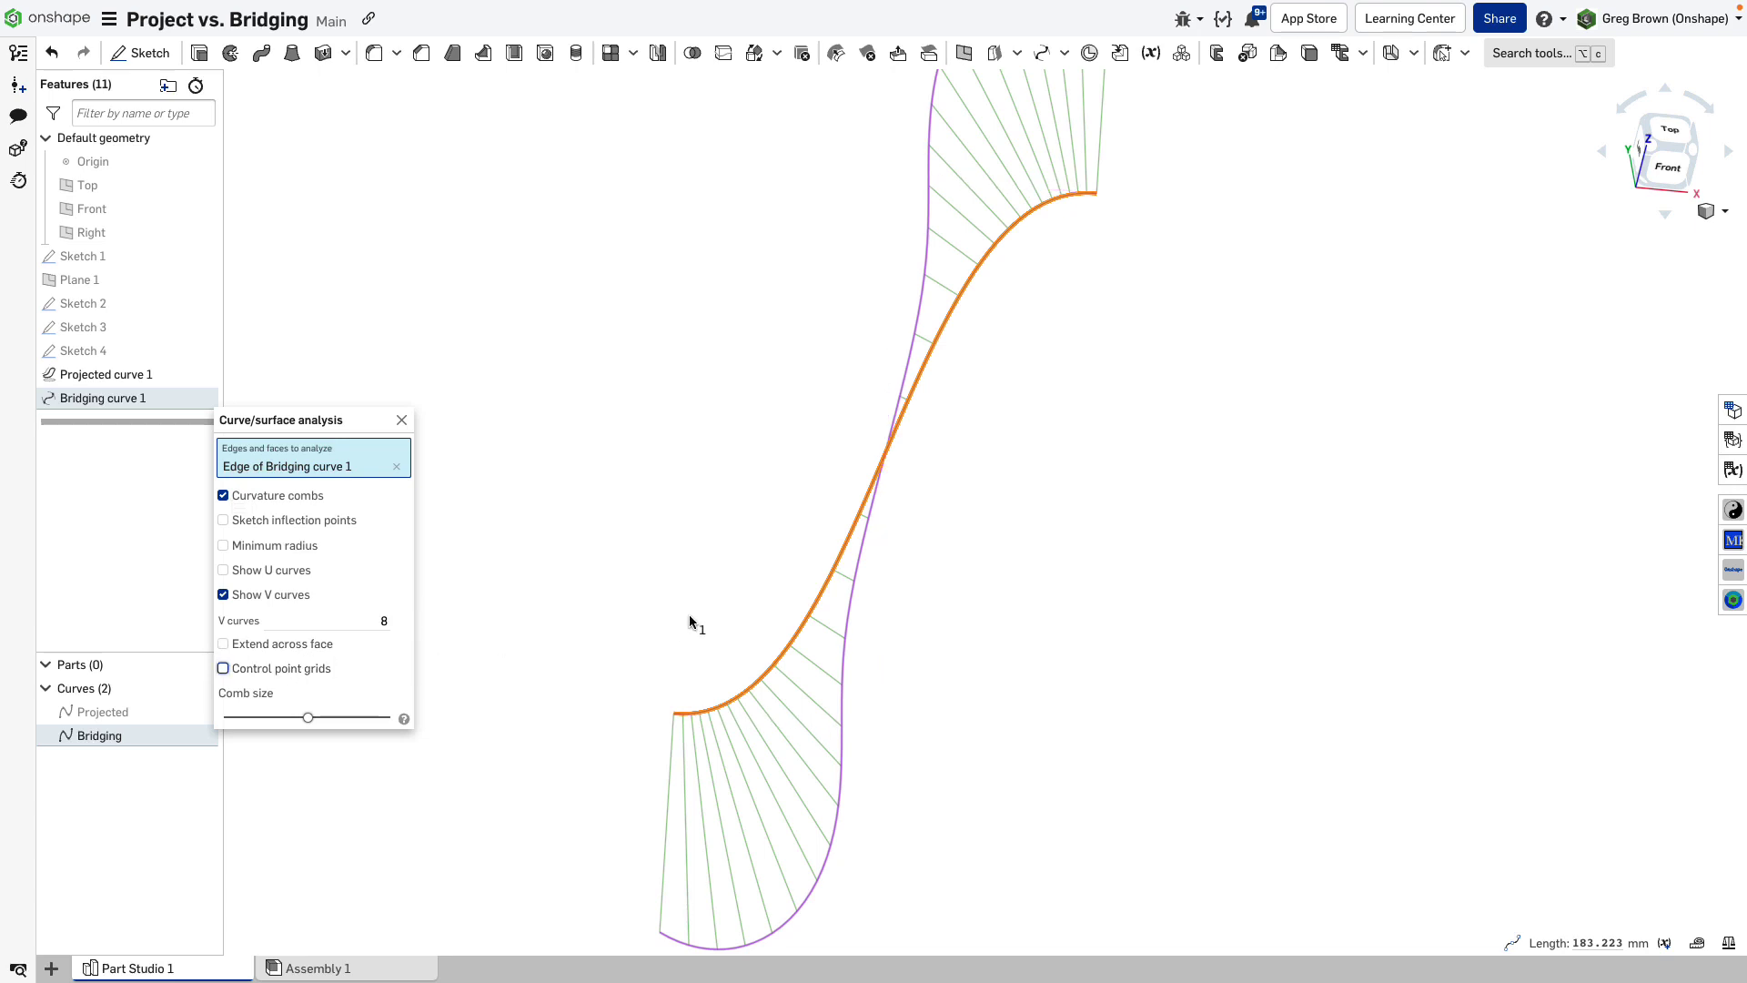
{"action": "right_click_drag", "start_coordinate": [690, 619], "coordinate": [717, 566]}
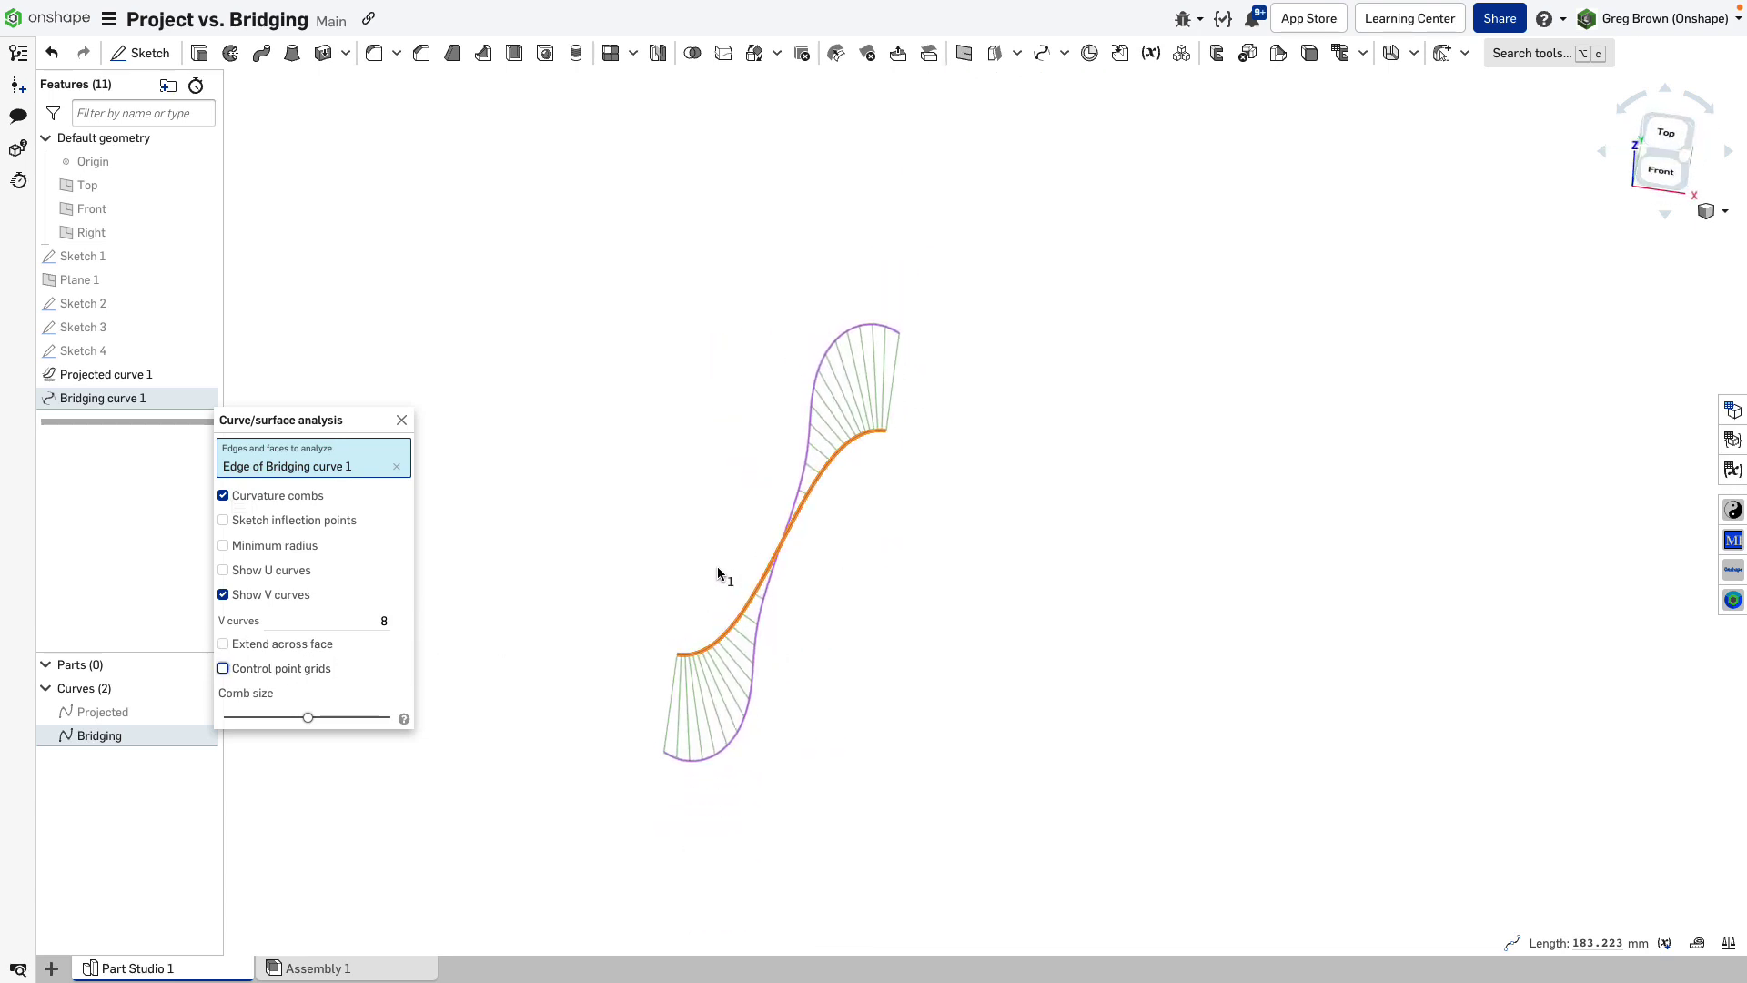
{"action": "scroll", "coordinate": [711, 560], "scroll_direction": "up", "scroll_amount": 5}
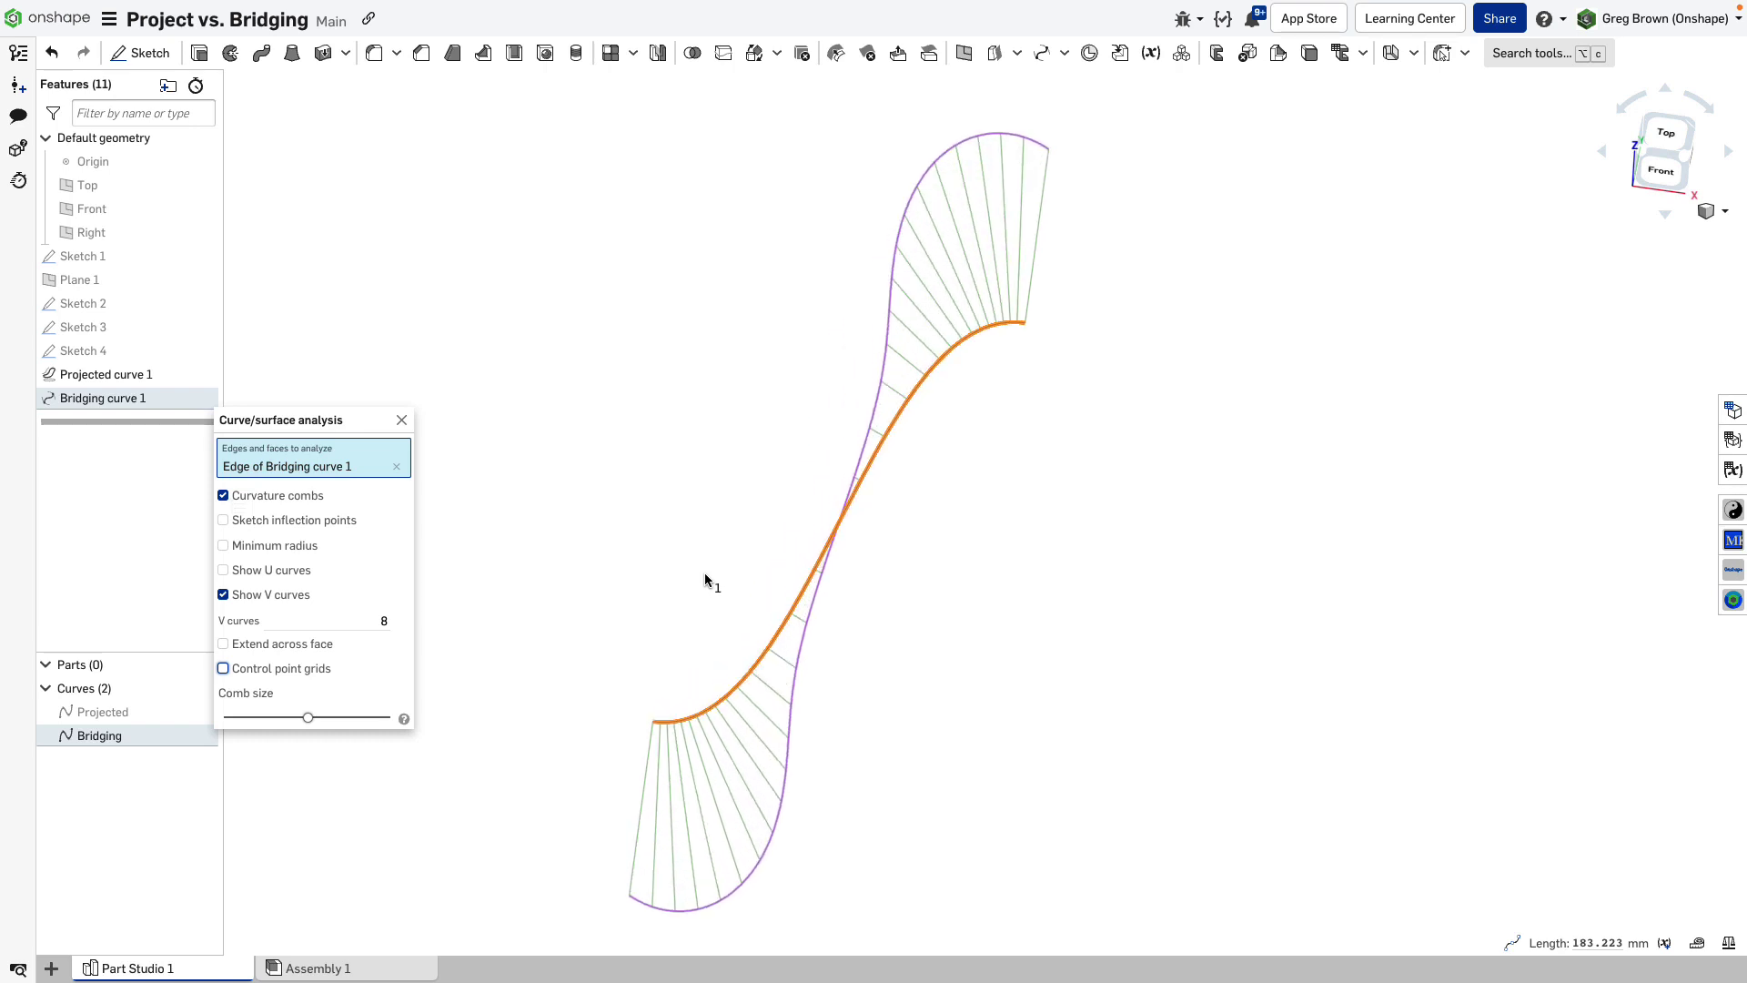
{"action": "left_click", "coordinate": [292, 669]}
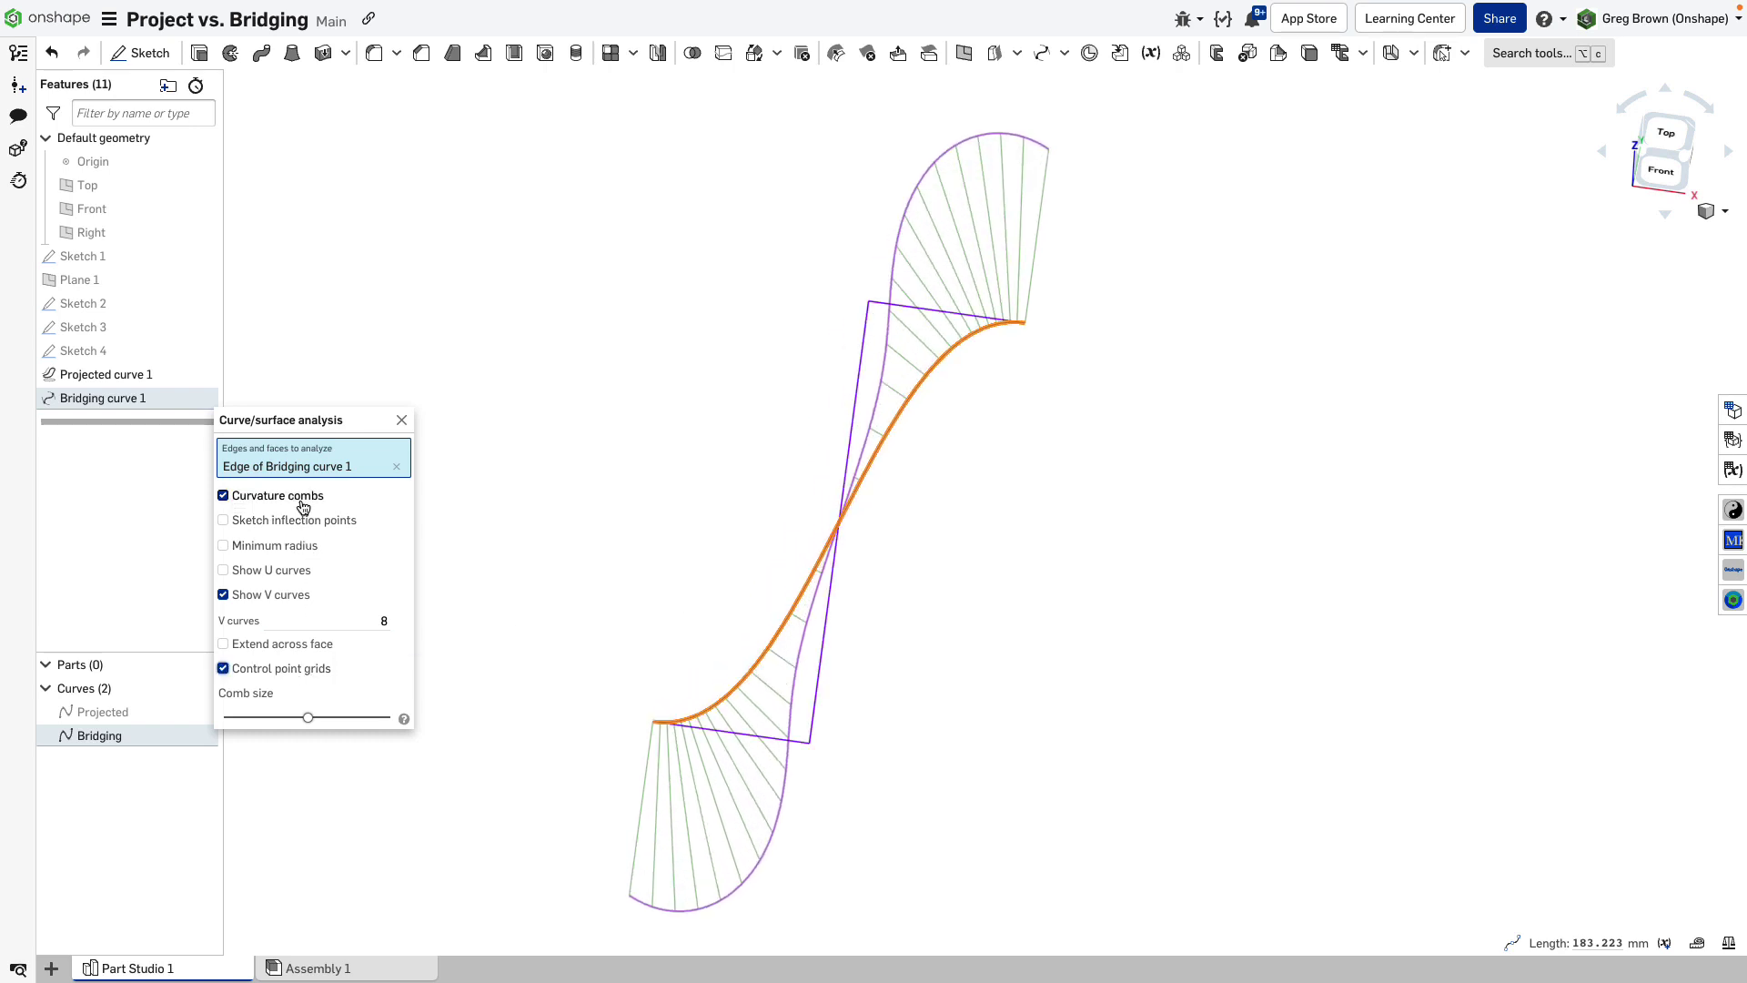
{"action": "left_click", "coordinate": [303, 502]}
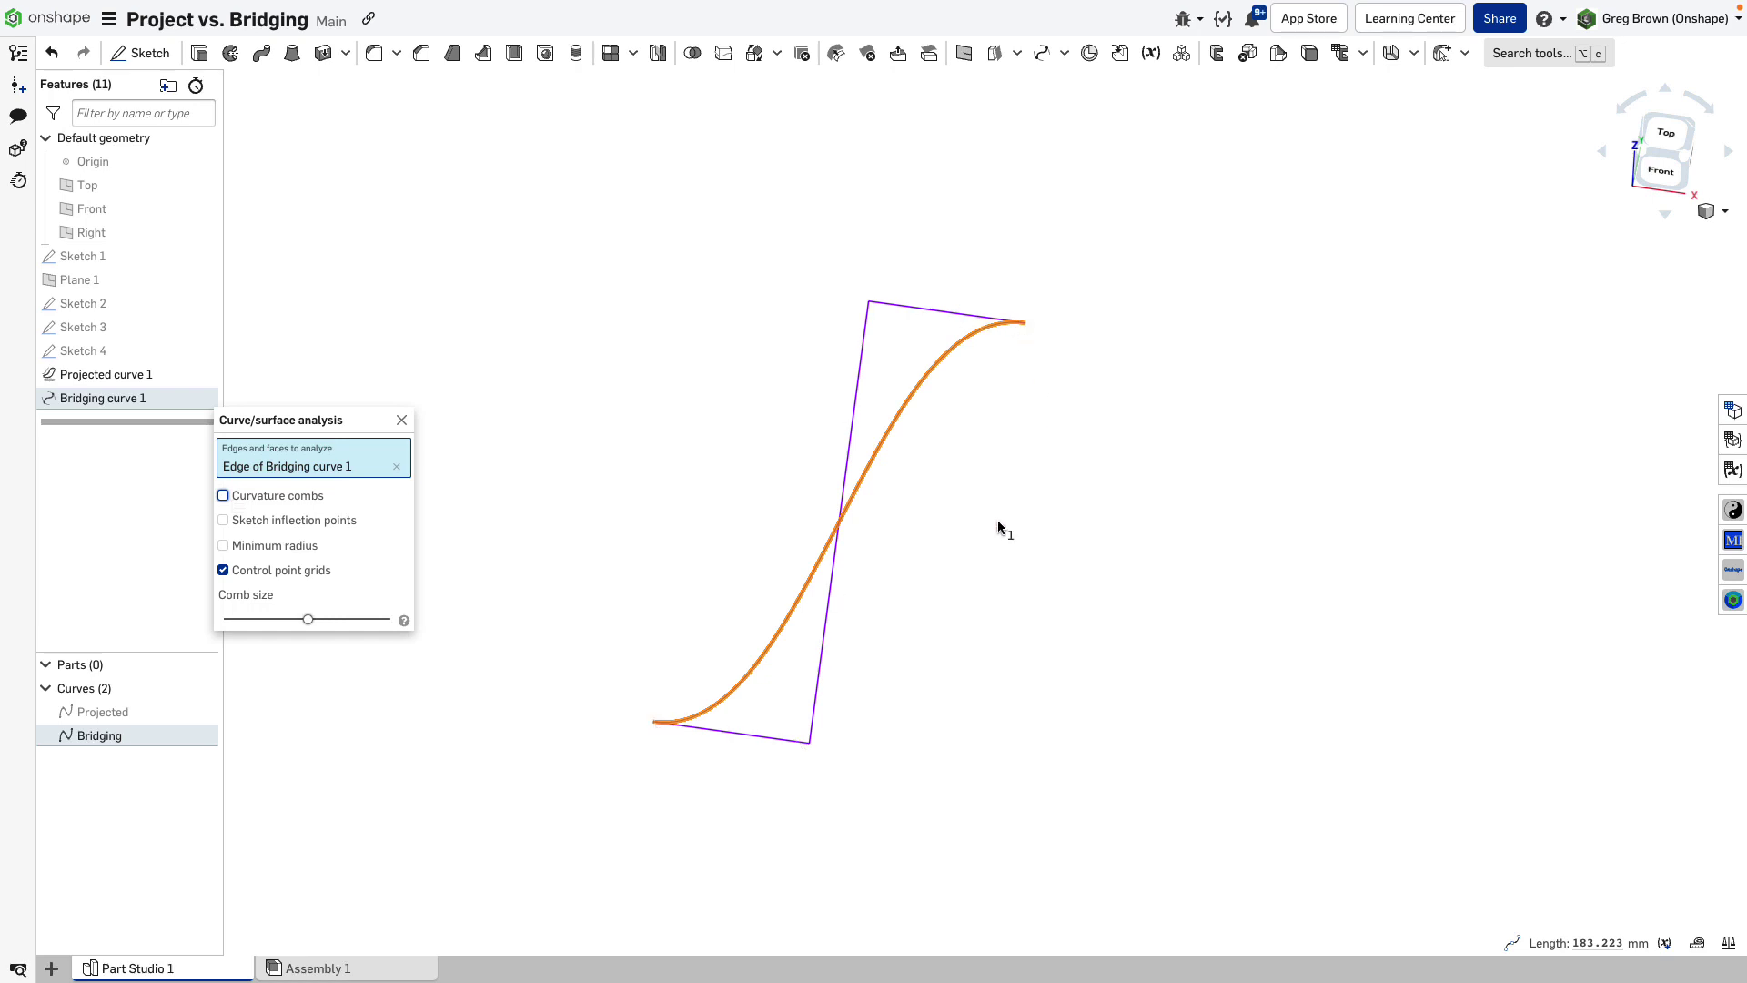
{"action": "right_click_drag", "start_coordinate": [997, 525], "coordinate": [1015, 552]}
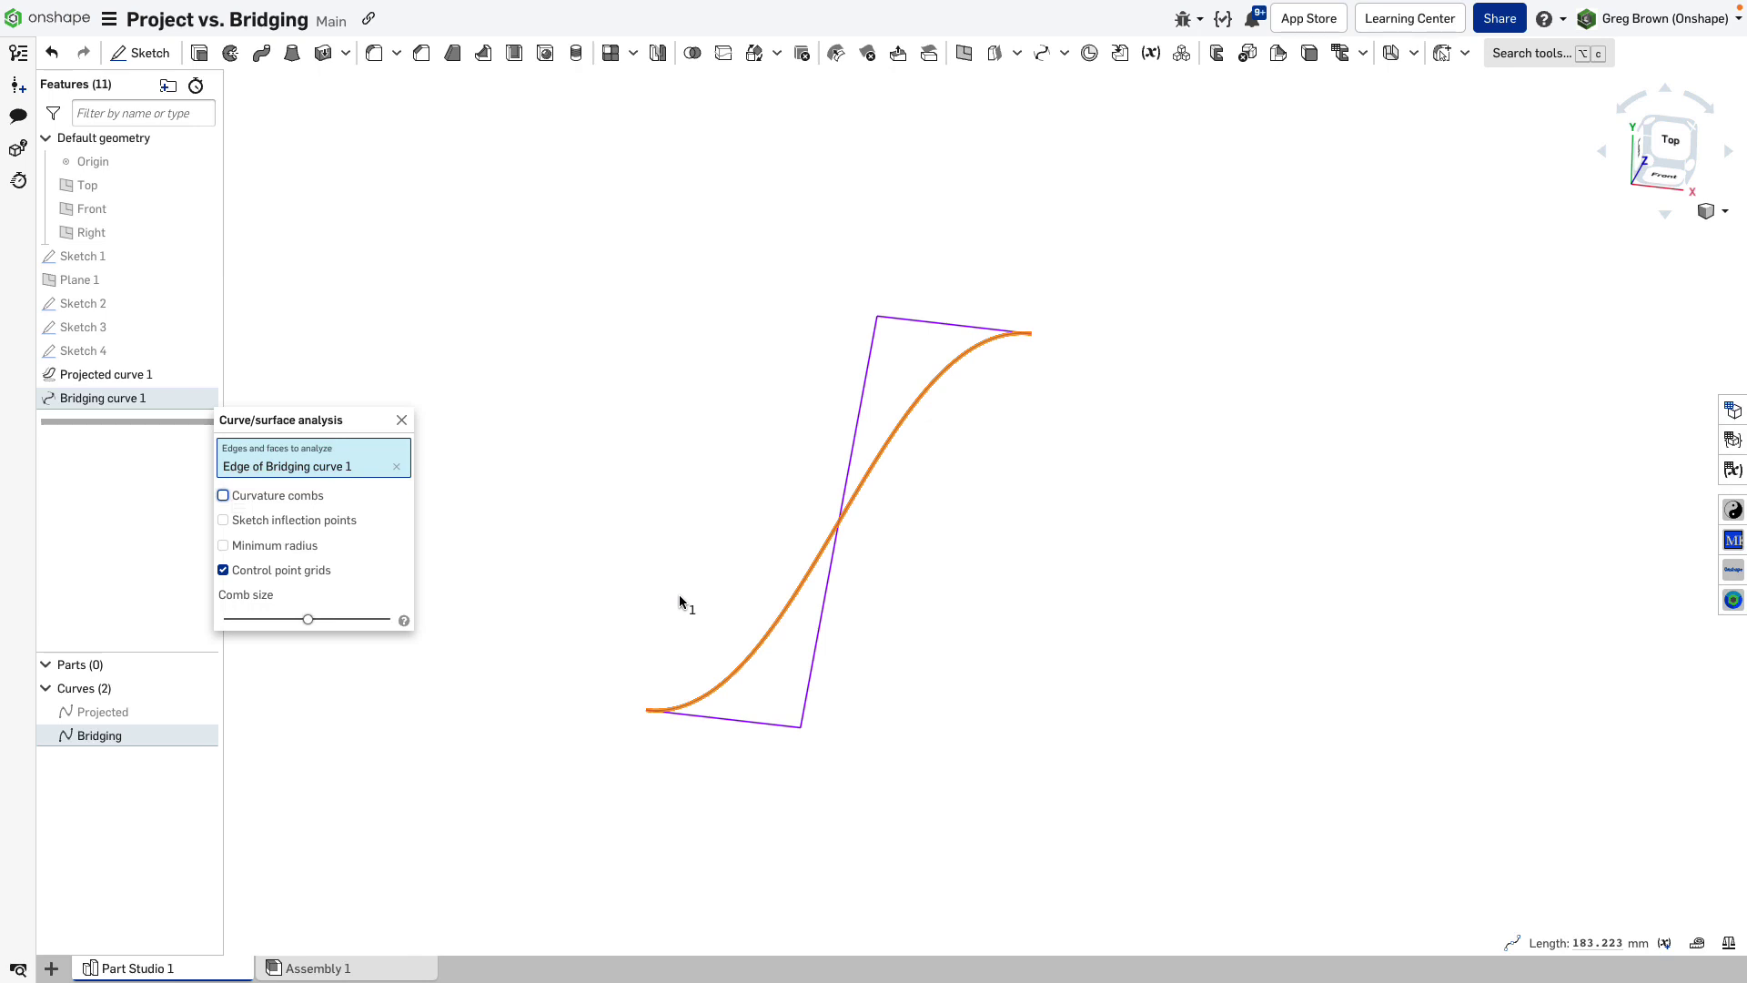
{"action": "left_click", "coordinate": [399, 422]}
Evaluate Bridging curve 1 with Curve Eval and examine its reported degree, span count and control points
{"action": "key", "text": "s"}
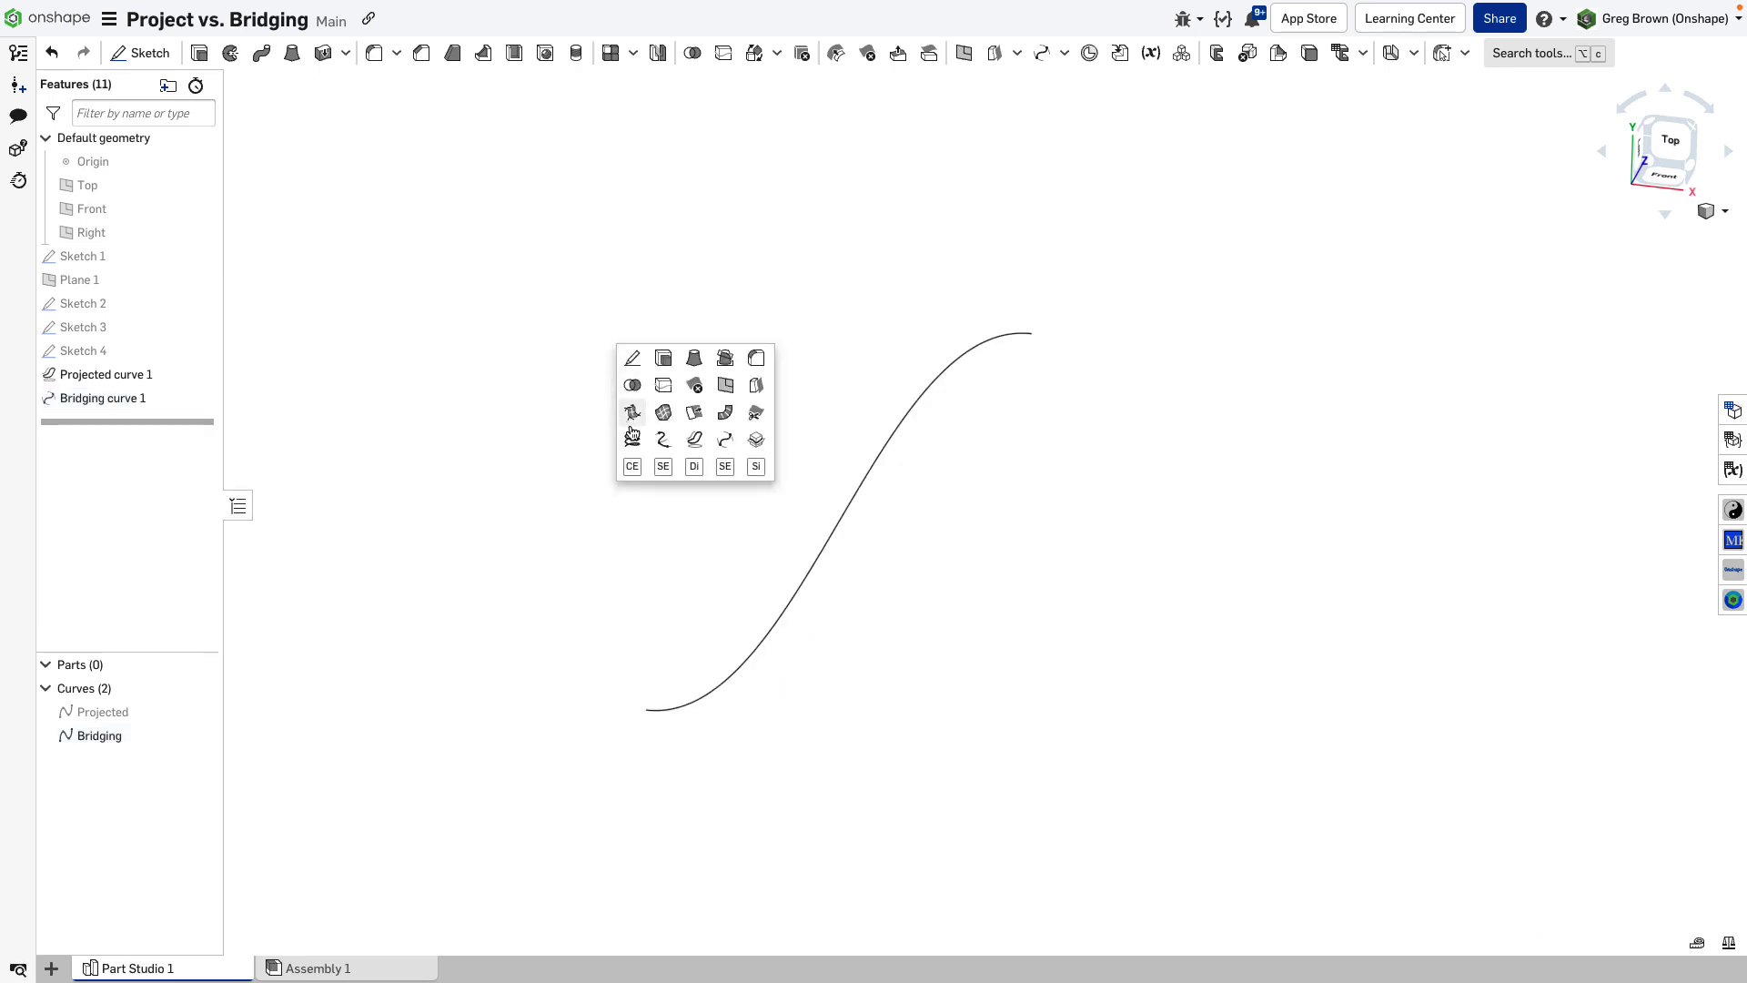
{"action": "left_click", "coordinate": [633, 469]}
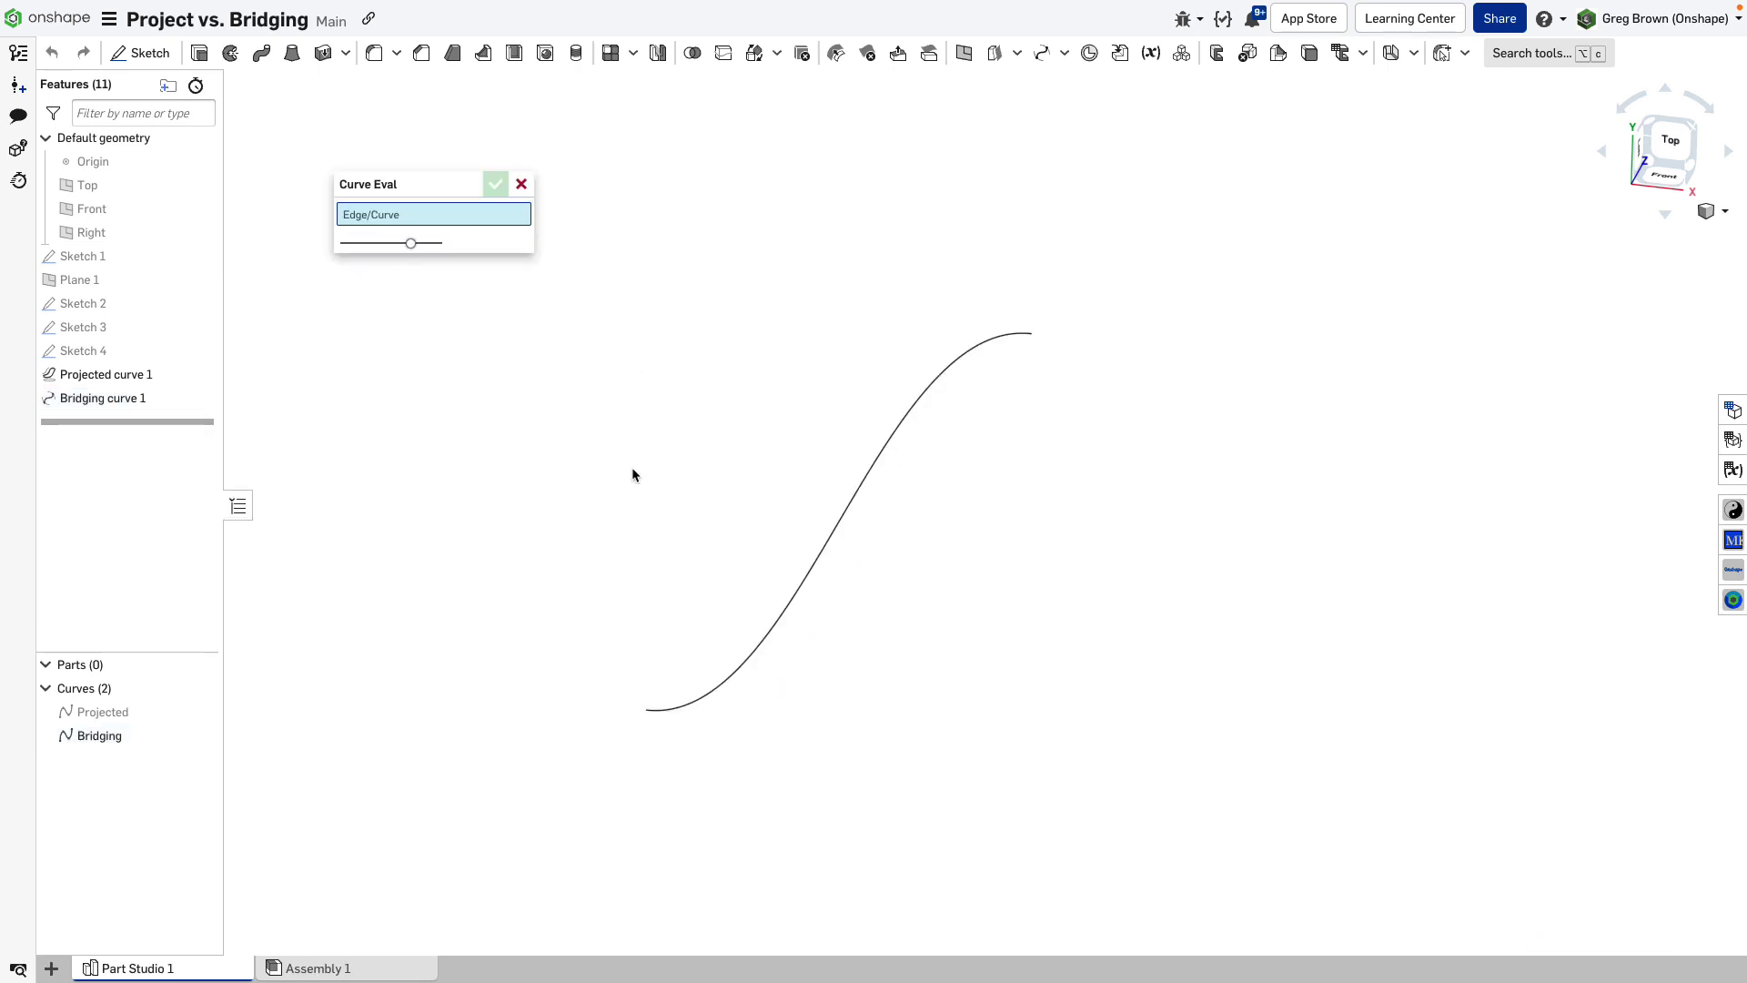
{"action": "left_click", "coordinate": [886, 442]}
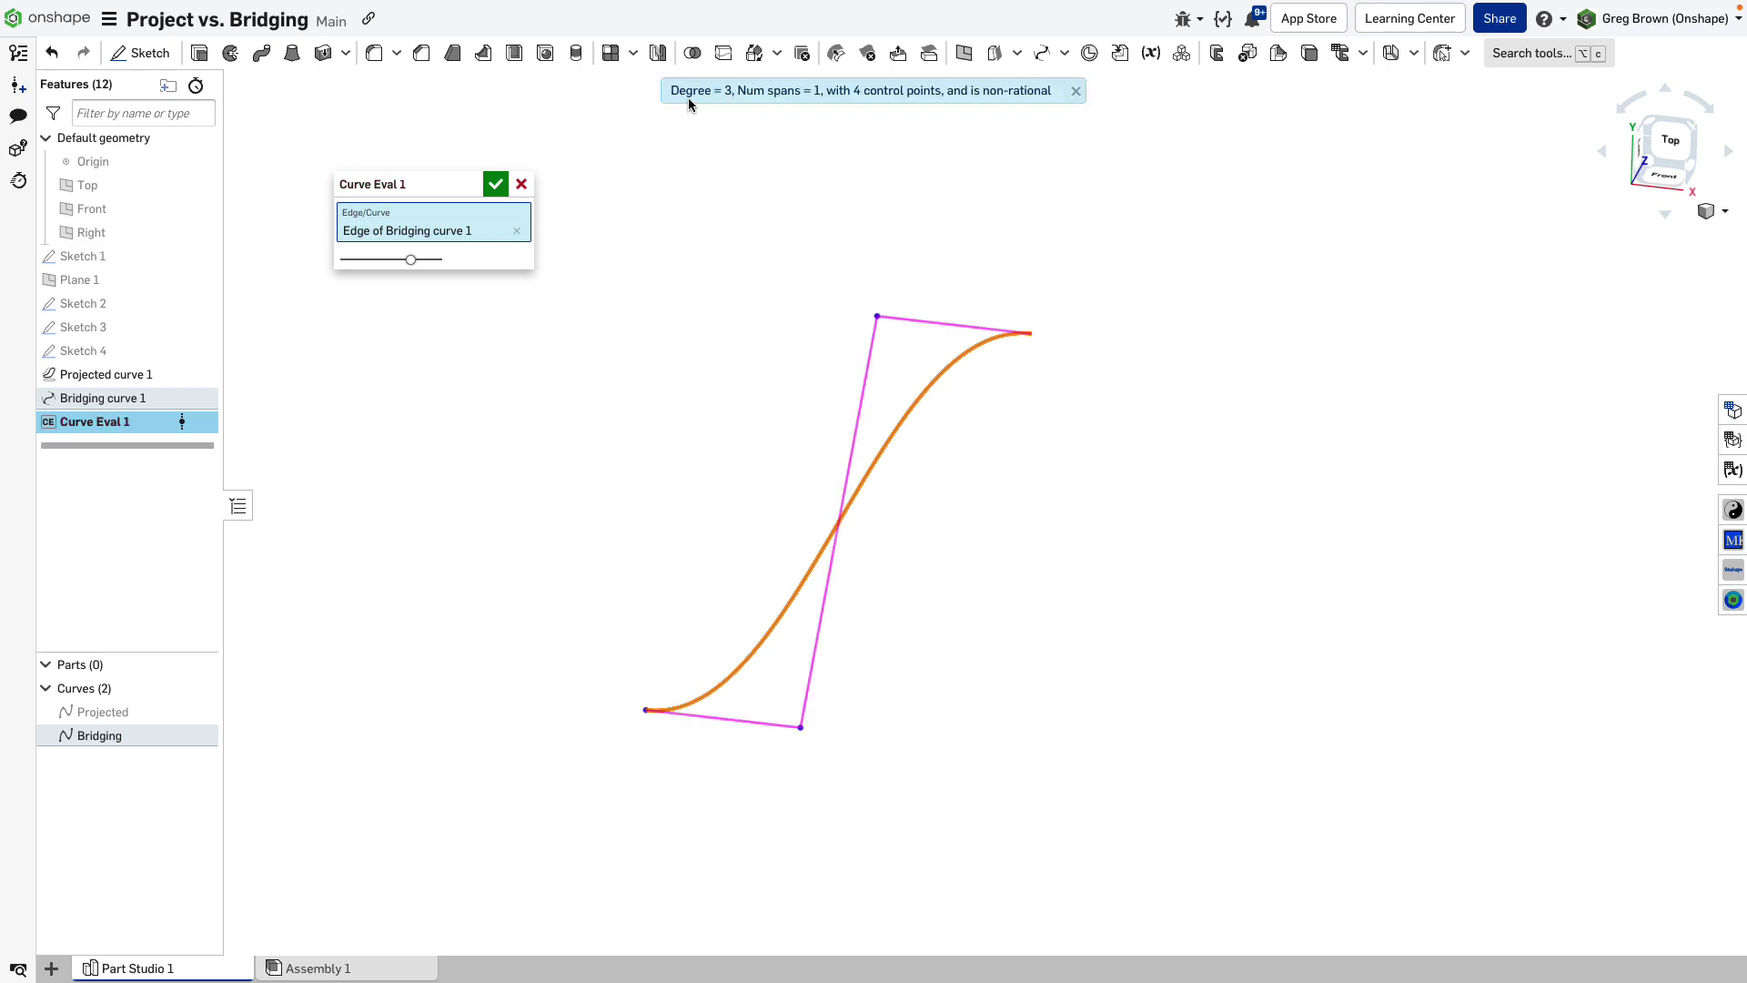
{"action": "left_click_drag", "start_coordinate": [821, 91], "coordinate": [743, 110]}
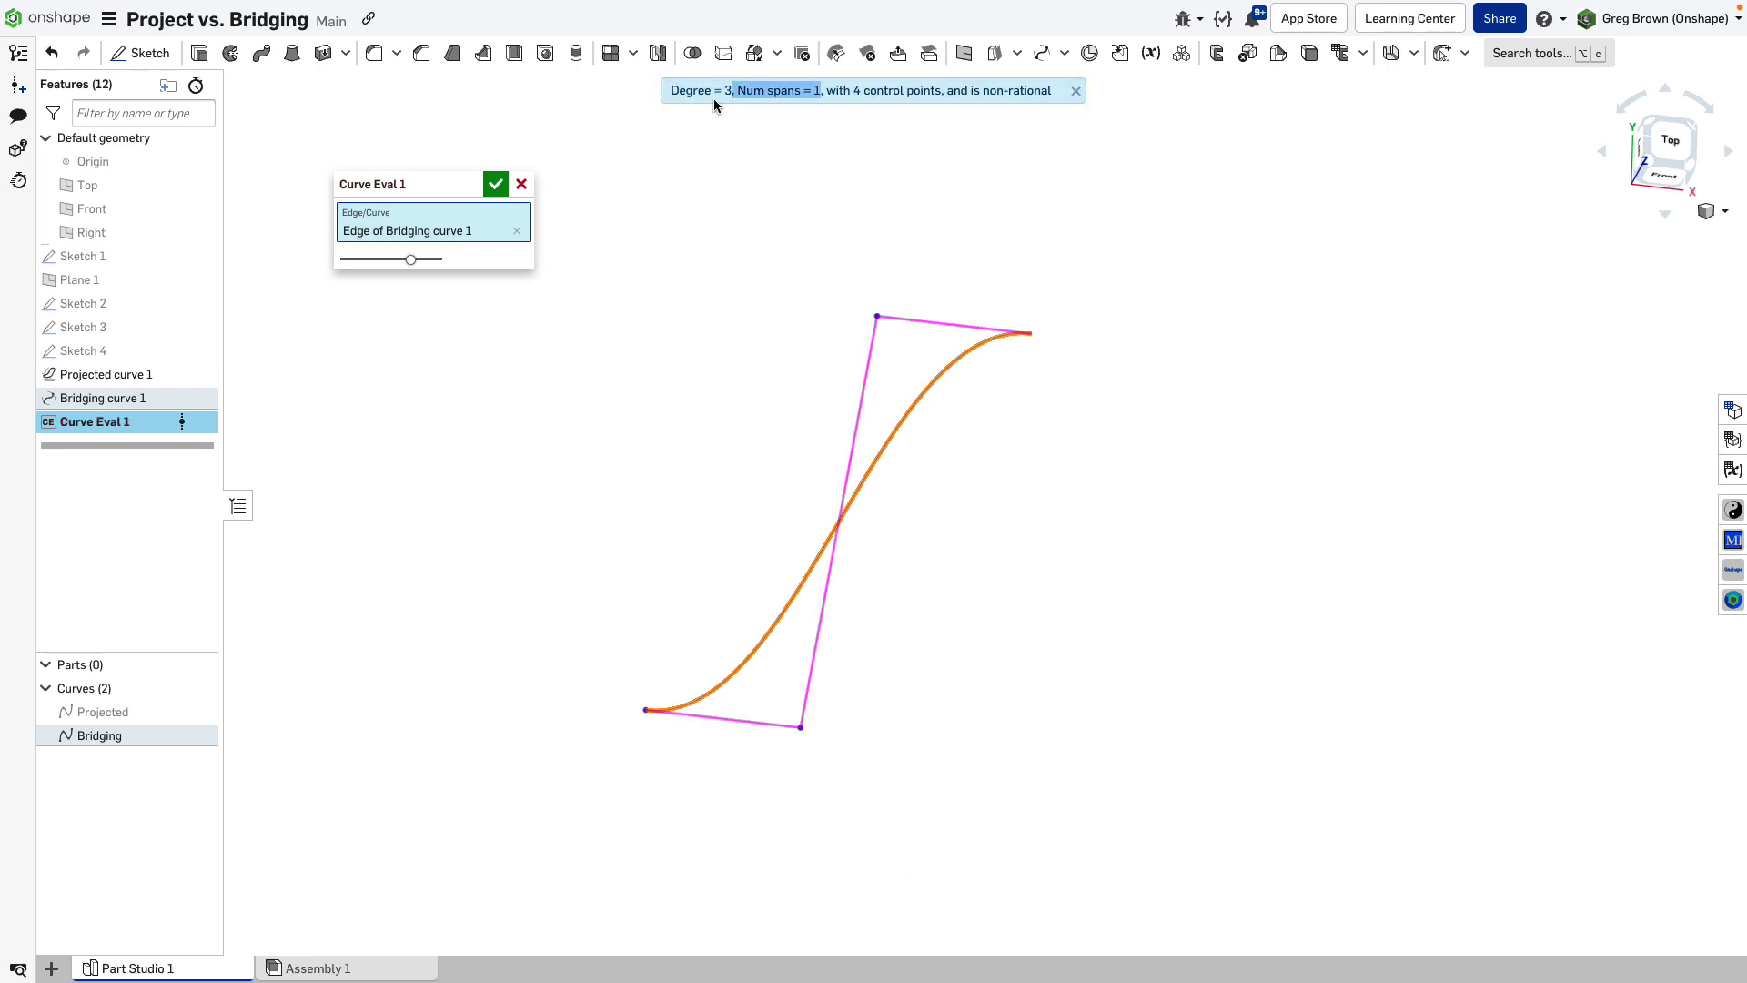
{"action": "left_click", "coordinate": [881, 95]}
{"action": "left_click_drag", "start_coordinate": [855, 92], "coordinate": [921, 93]}
{"action": "right_click_drag", "start_coordinate": [977, 438], "coordinate": [1000, 407]}
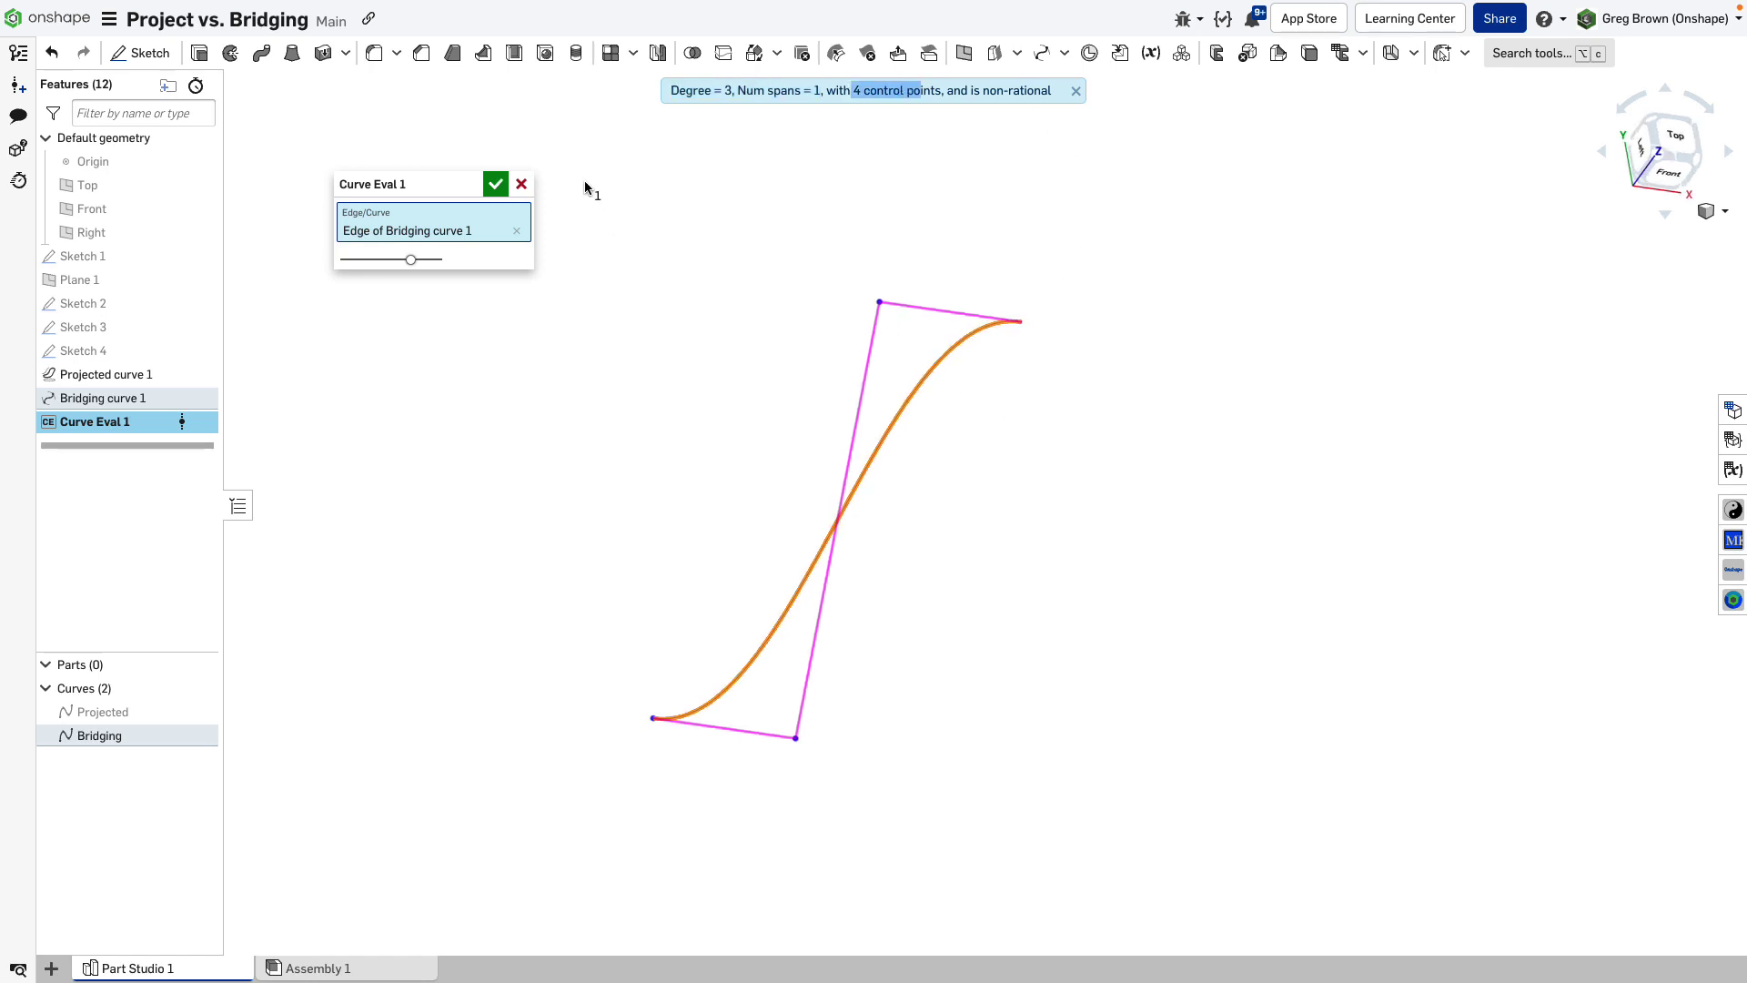
Show the Projected curve instead of the Bridging curve, switch the Curve Eval selection to it, and examine its control points
{"action": "left_click", "coordinate": [202, 713]}
{"action": "left_click", "coordinate": [203, 733]}
{"action": "left_click", "coordinate": [514, 234]}
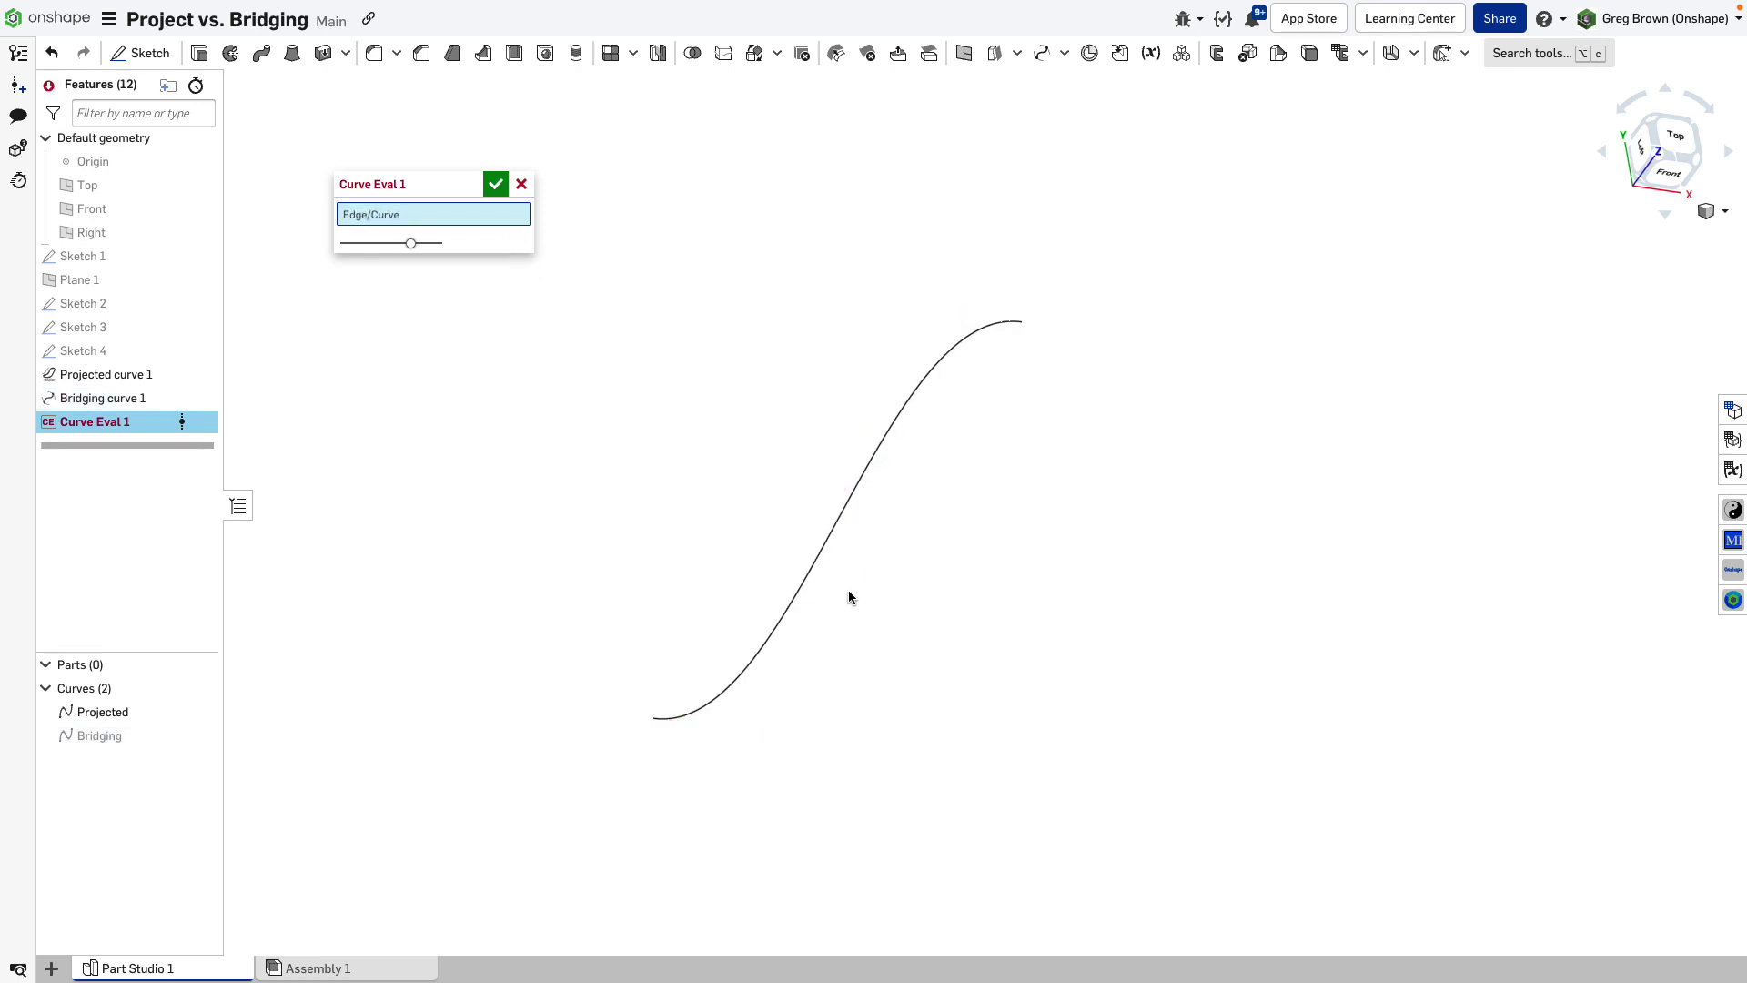
{"action": "left_click", "coordinate": [809, 577]}
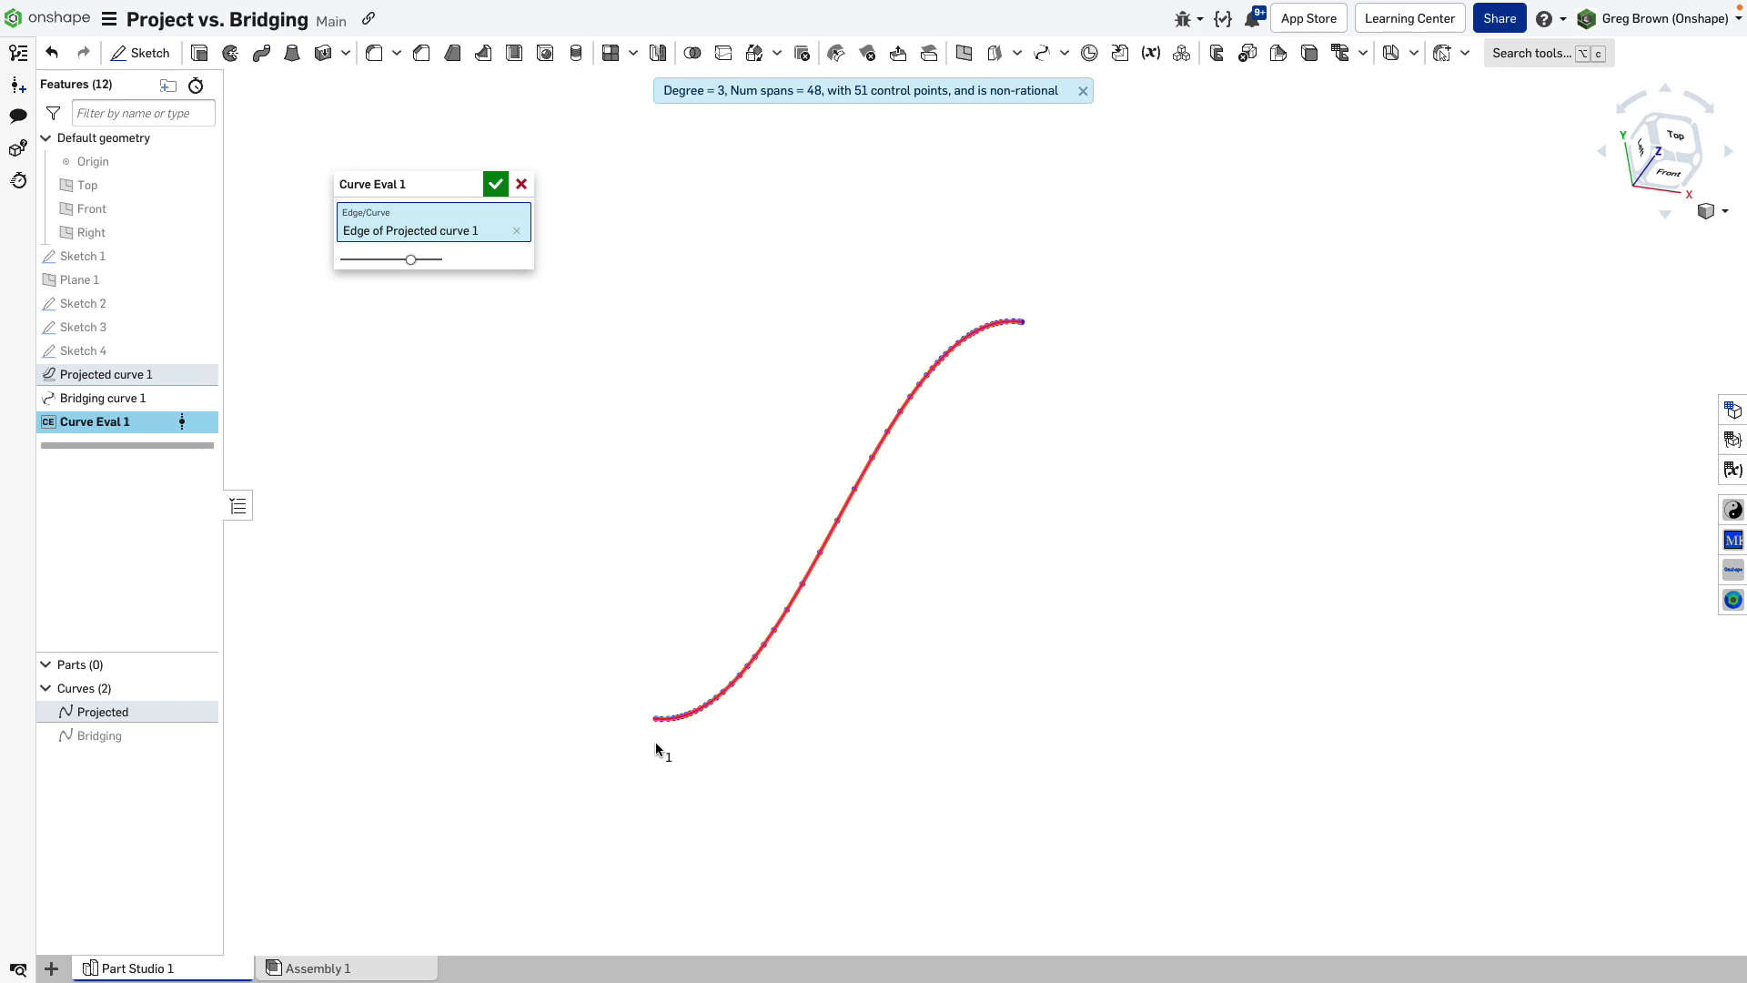
{"action": "mouse_move", "coordinate": [699, 604]}
{"action": "right_mouse_down"}
{"action": "mouse_move", "coordinate": [620, 578]}
{"action": "mouse_move", "coordinate": [697, 598]}
{"action": "right_mouse_up"}
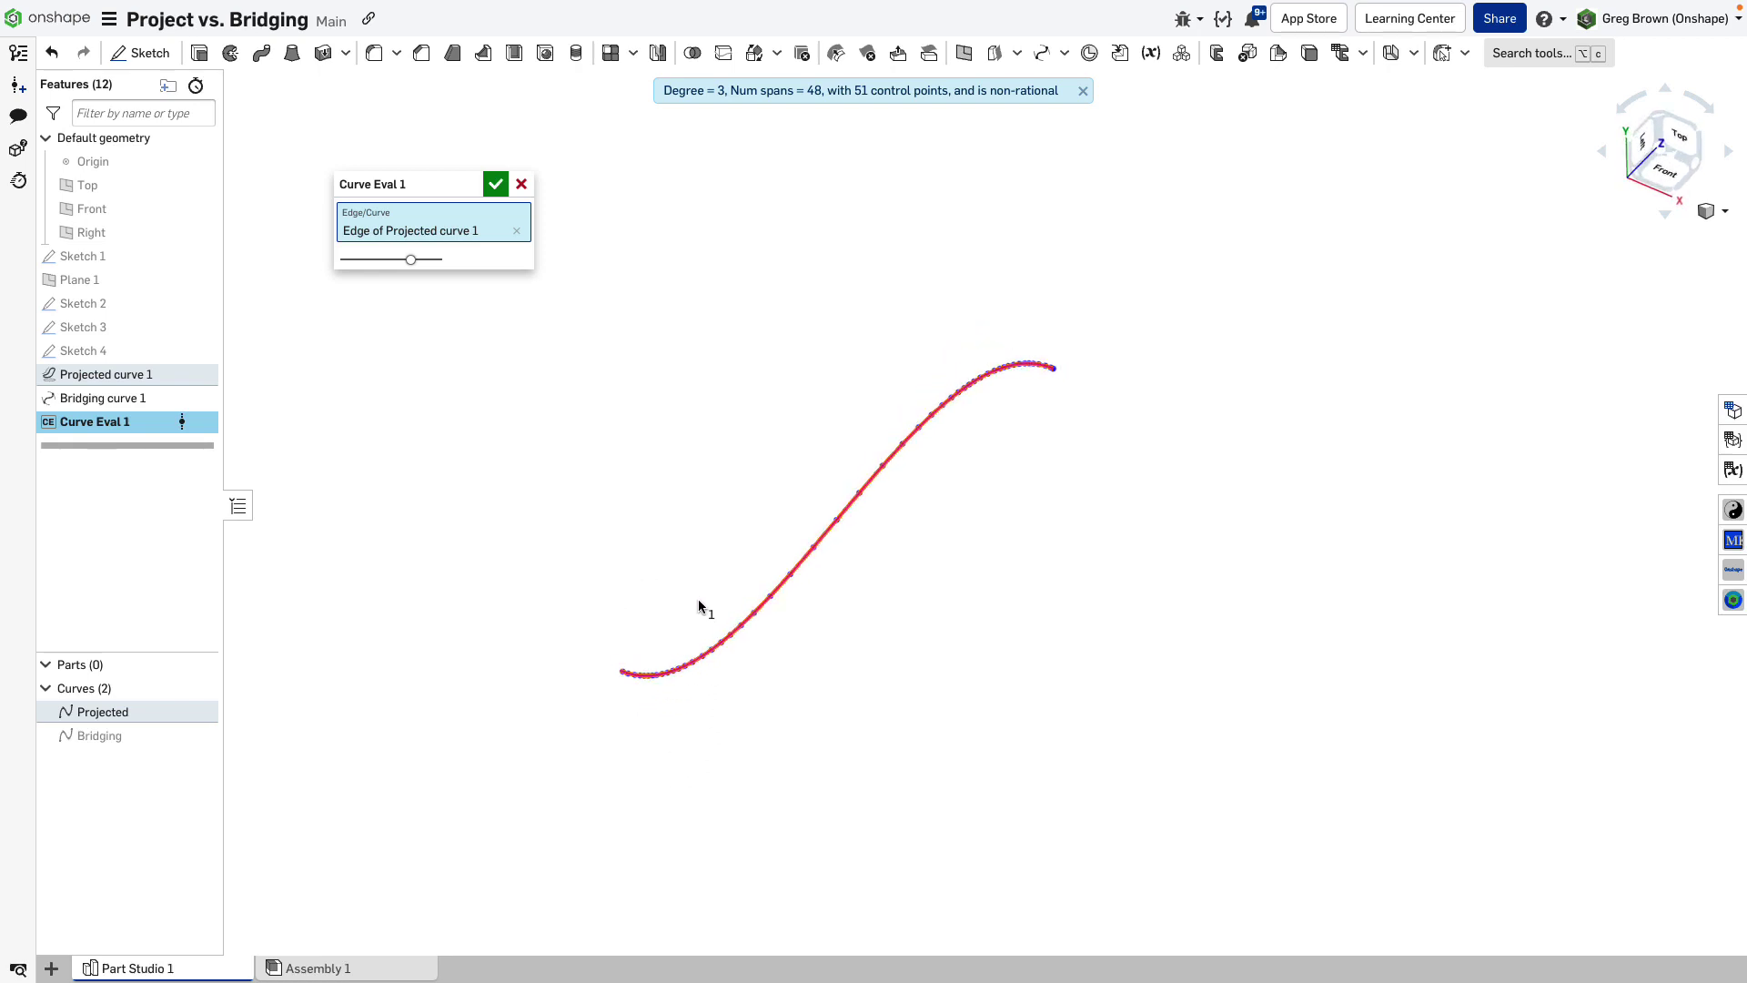
{"action": "scroll", "coordinate": [697, 599], "scroll_direction": "up", "scroll_amount": 3}
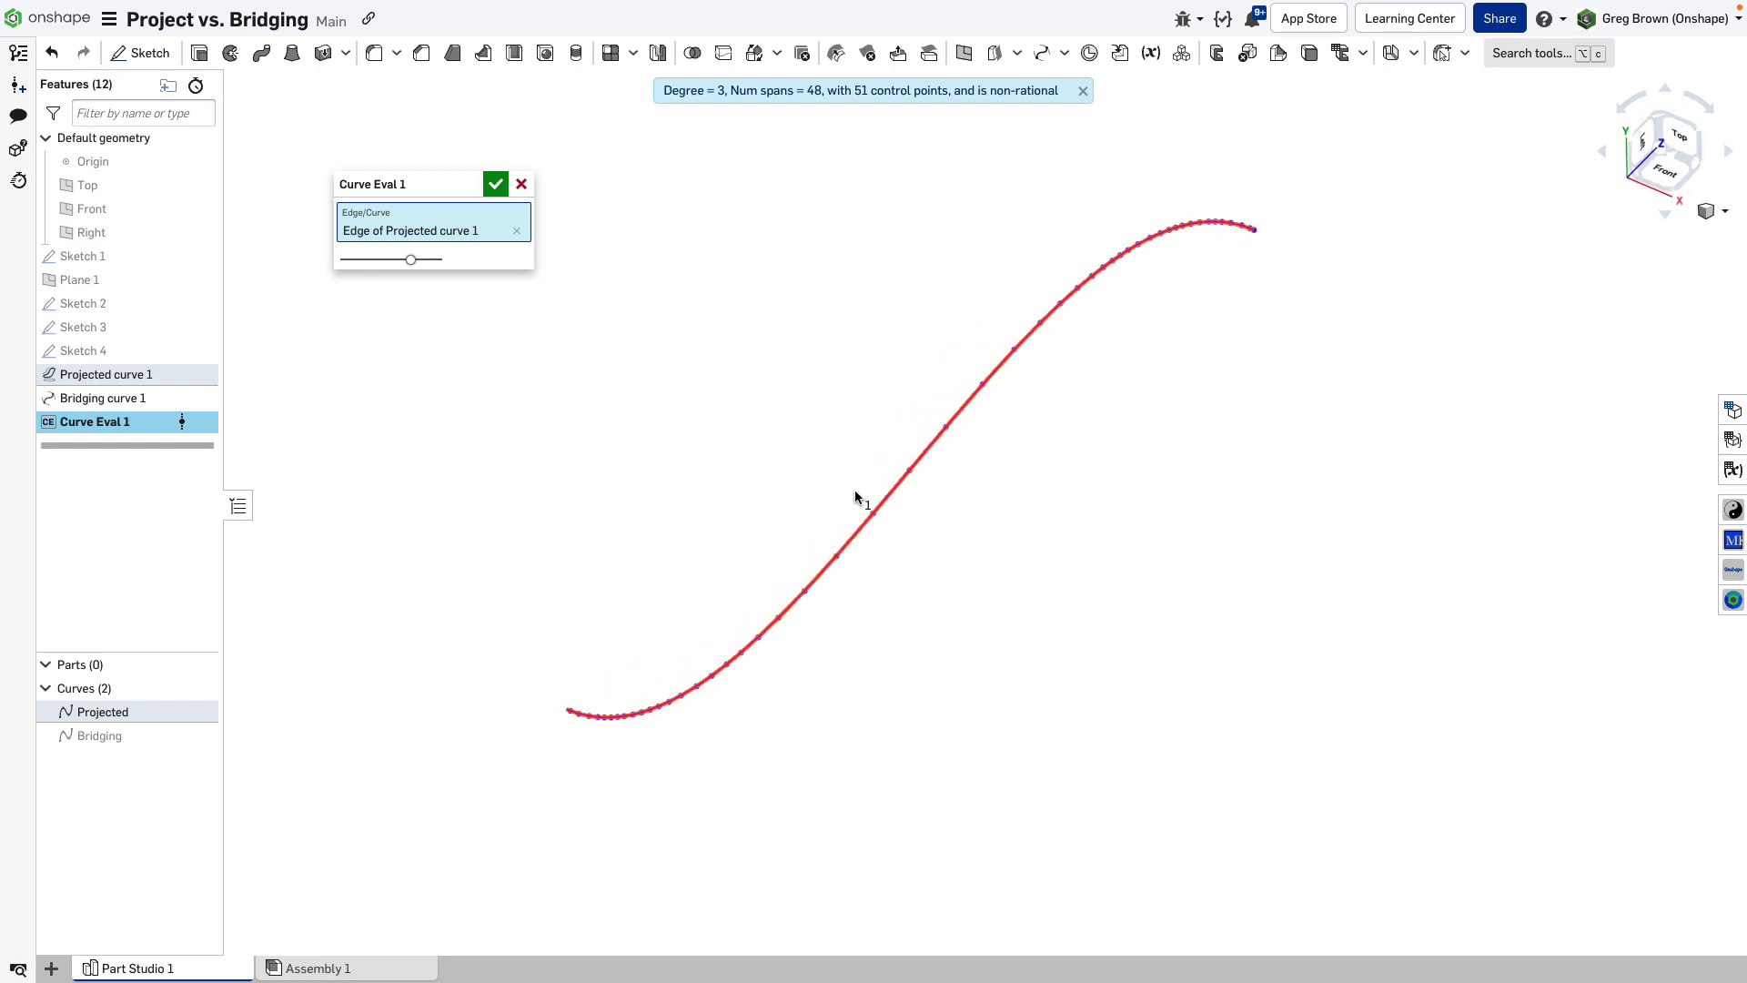
{"action": "scroll", "coordinate": [873, 403], "scroll_direction": "up", "scroll_amount": 5}
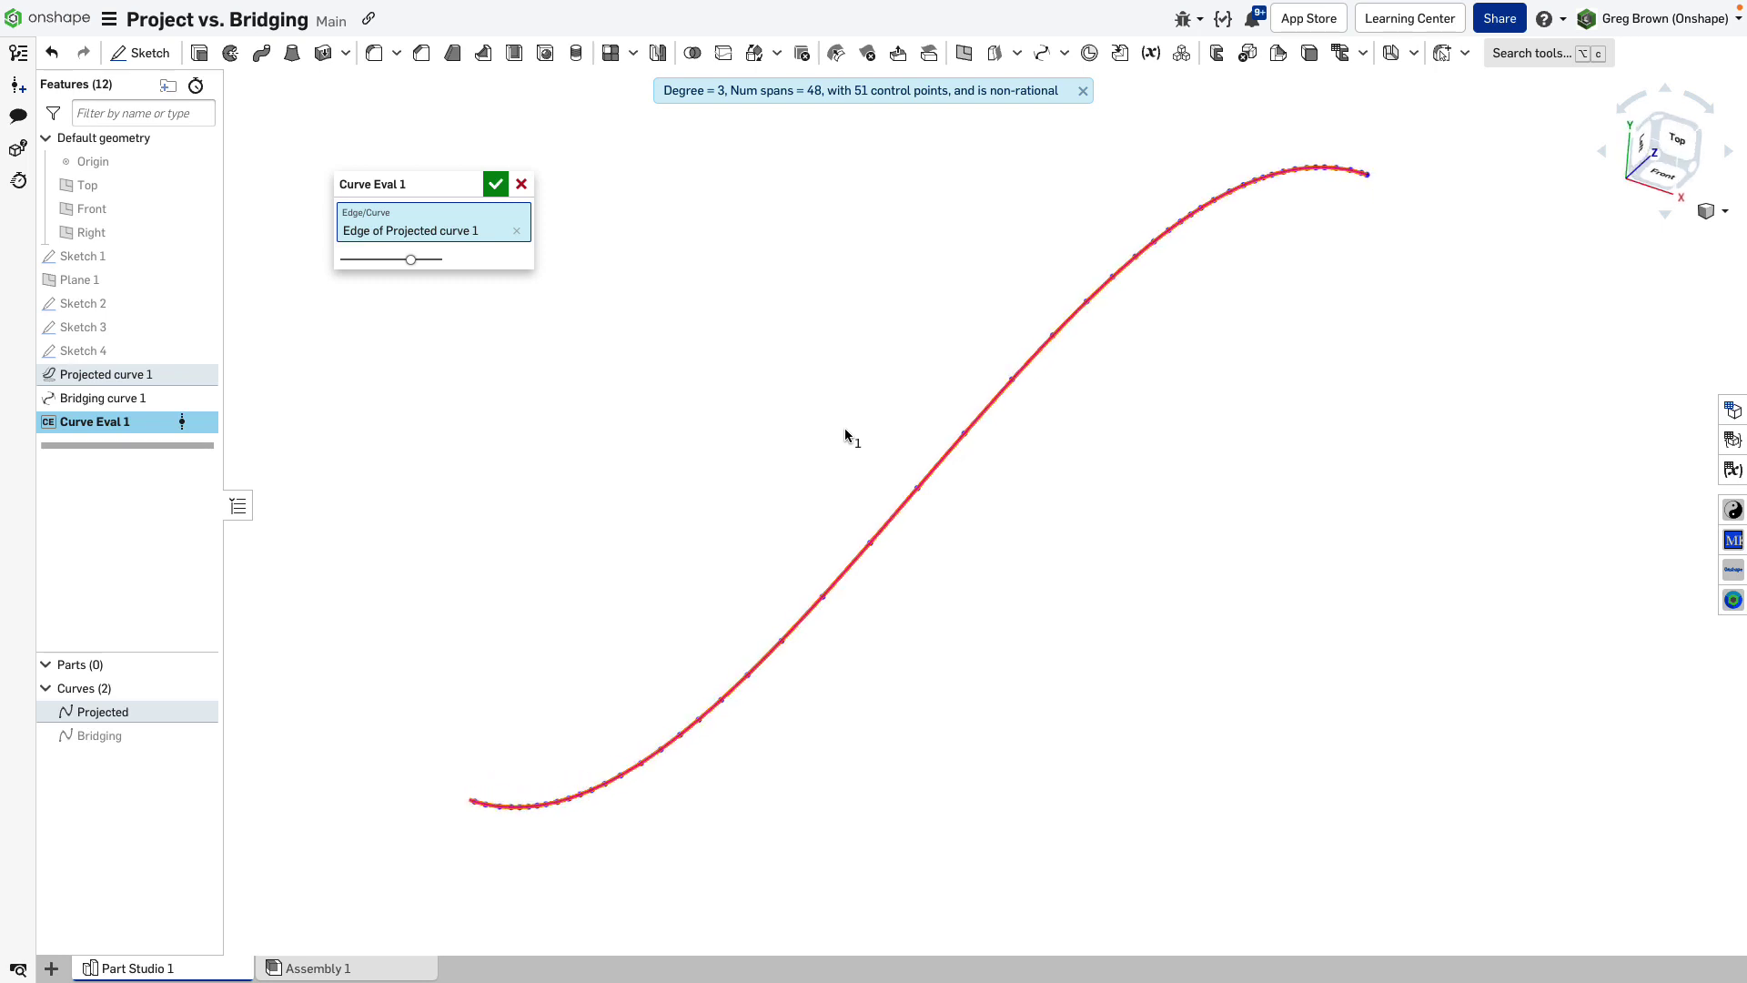
{"action": "right_click_drag", "start_coordinate": [845, 429], "coordinate": [836, 399]}
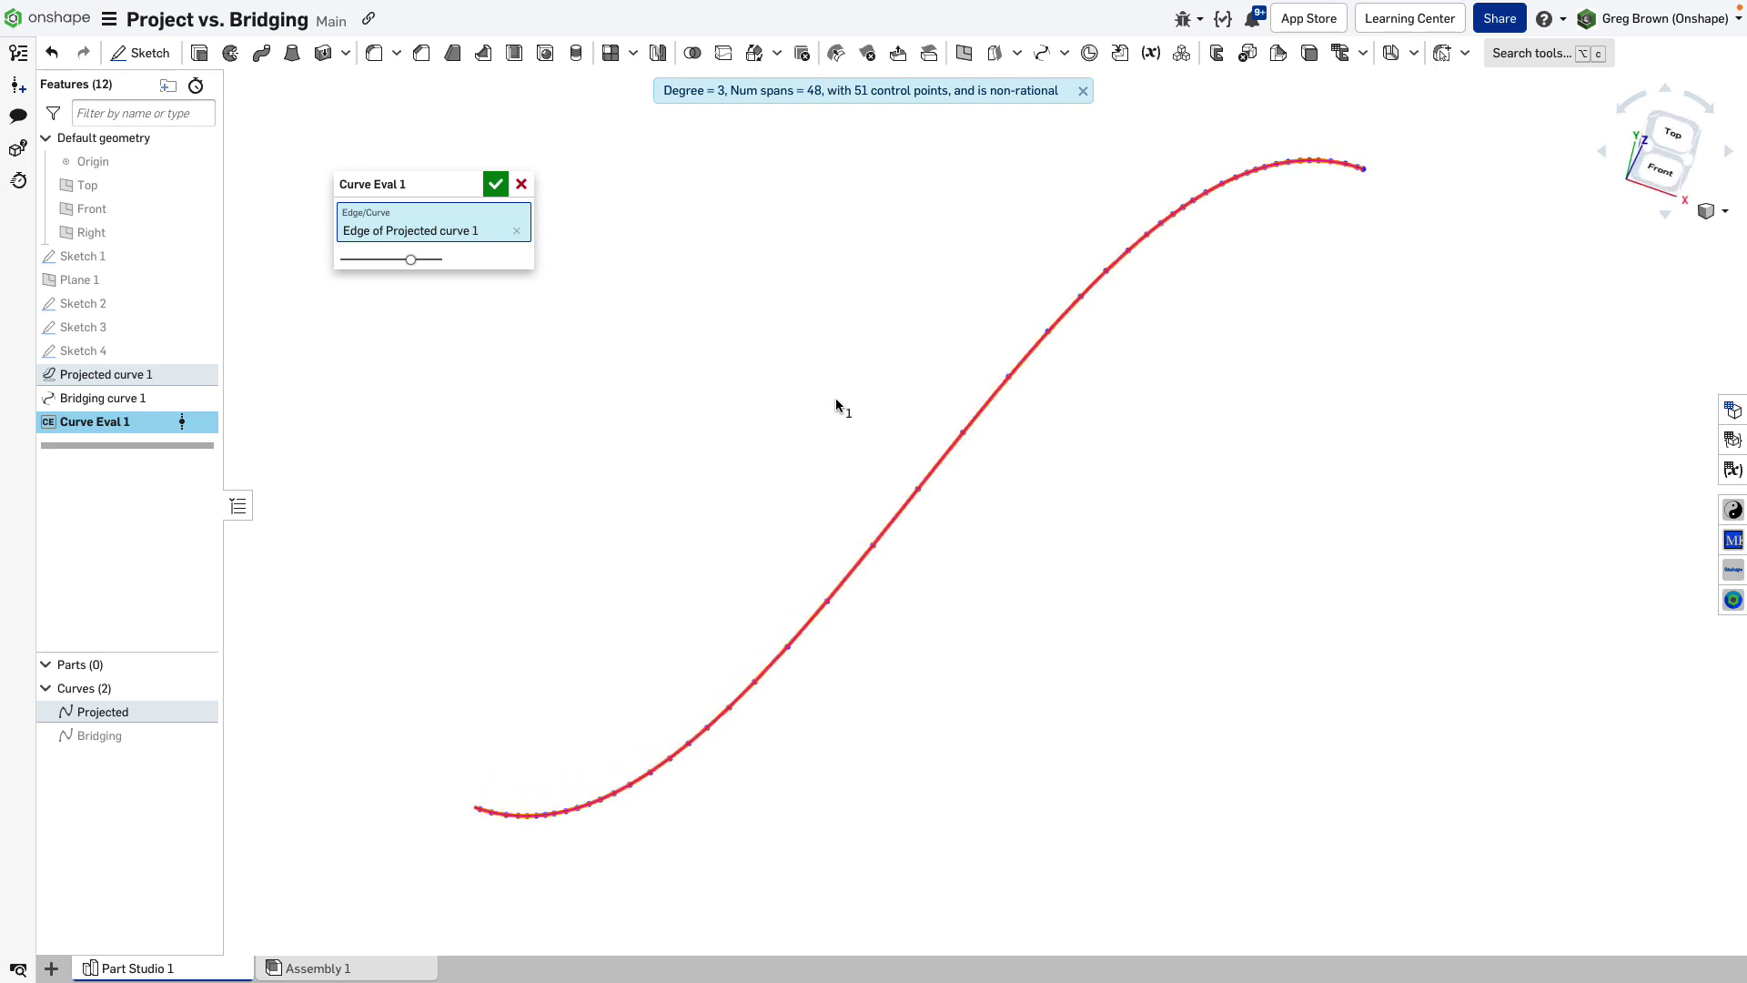